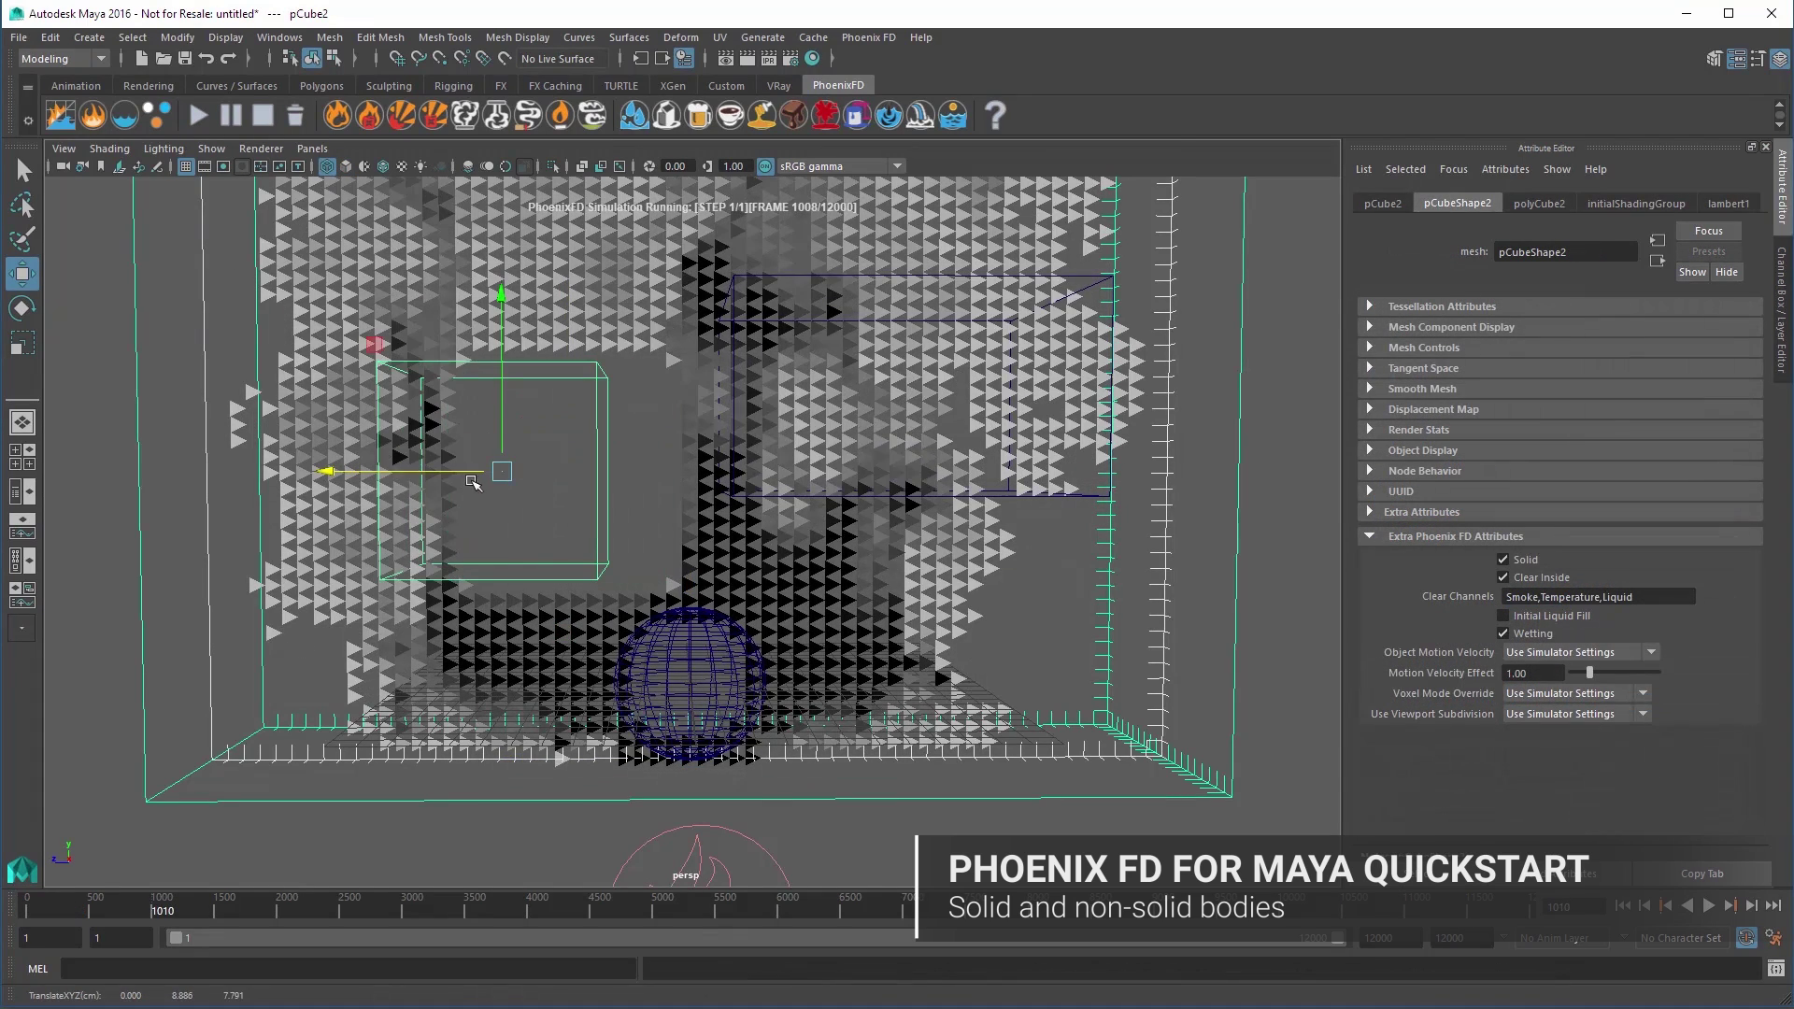
{"action": "left_click_drag", "start_coordinate": [475, 472], "coordinate": [449, 395]}
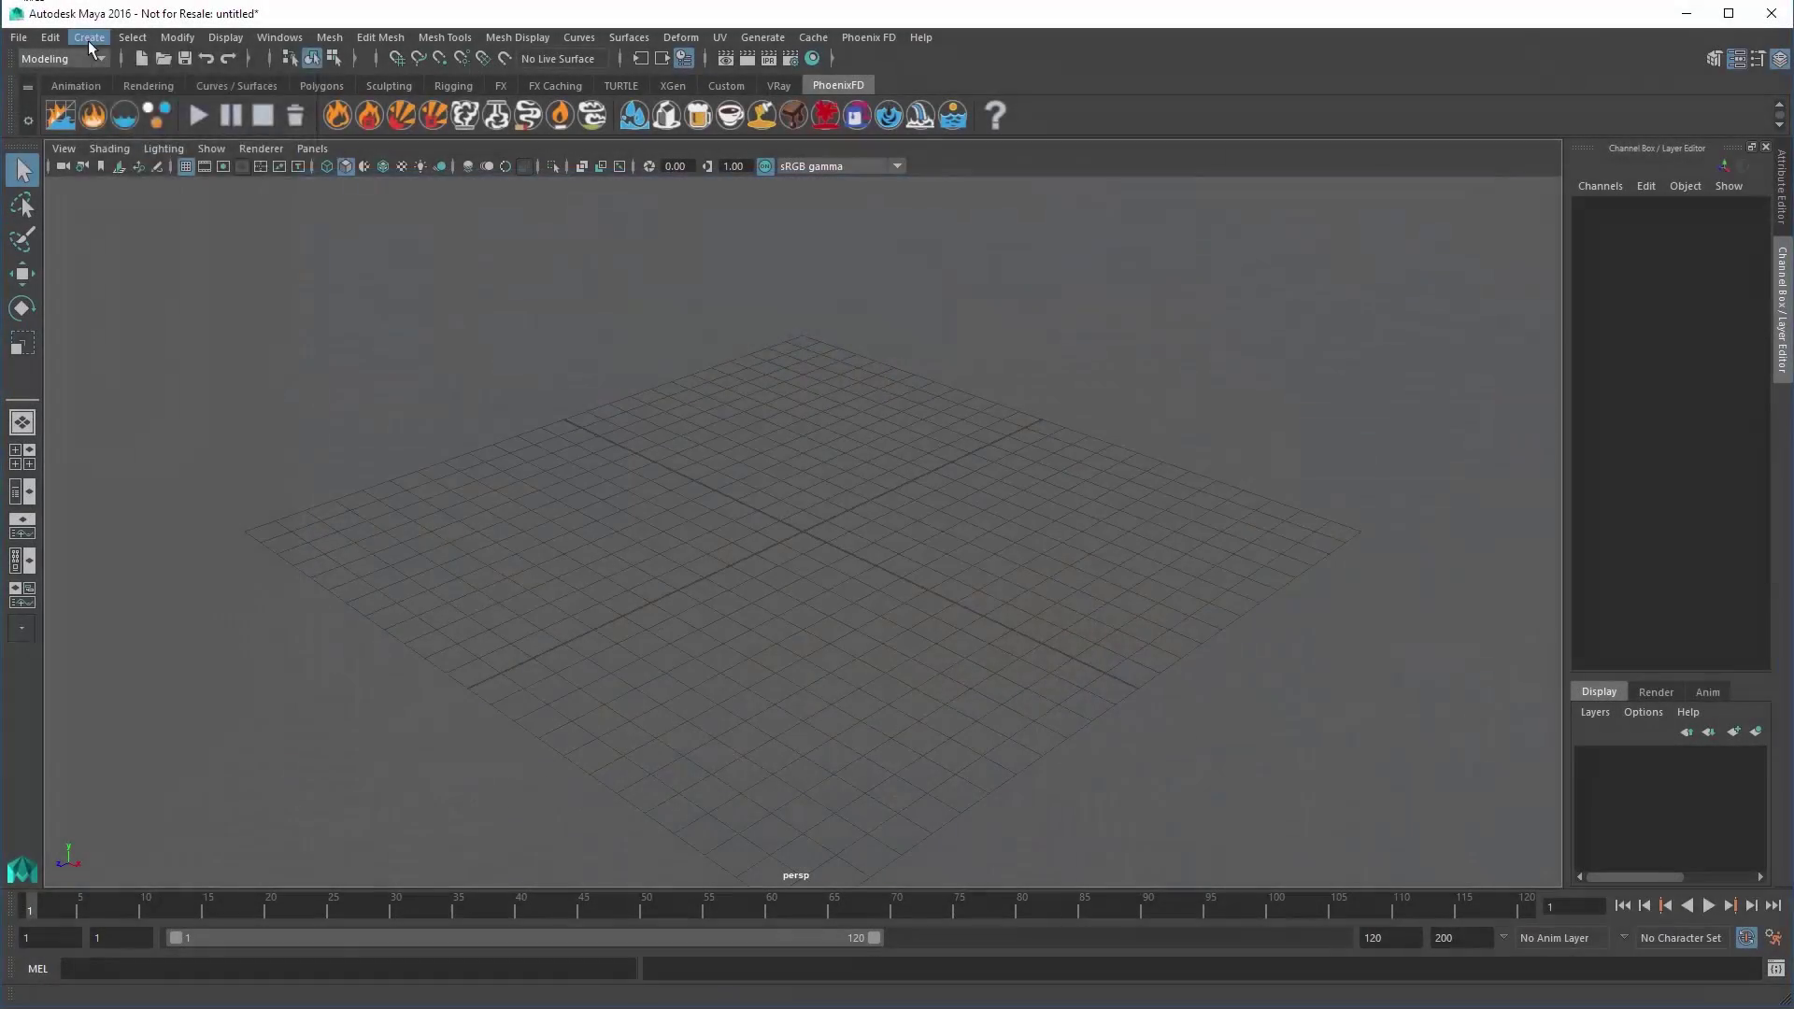
Create a polygon sphere at the origin and scale it uniformly to about 3.18
{"action": "left_click", "coordinate": [87, 38]}
{"action": "mouse_move", "coordinate": [213, 104]}
{"action": "left_click", "coordinate": [341, 116]}
{"action": "key", "text": "r"}
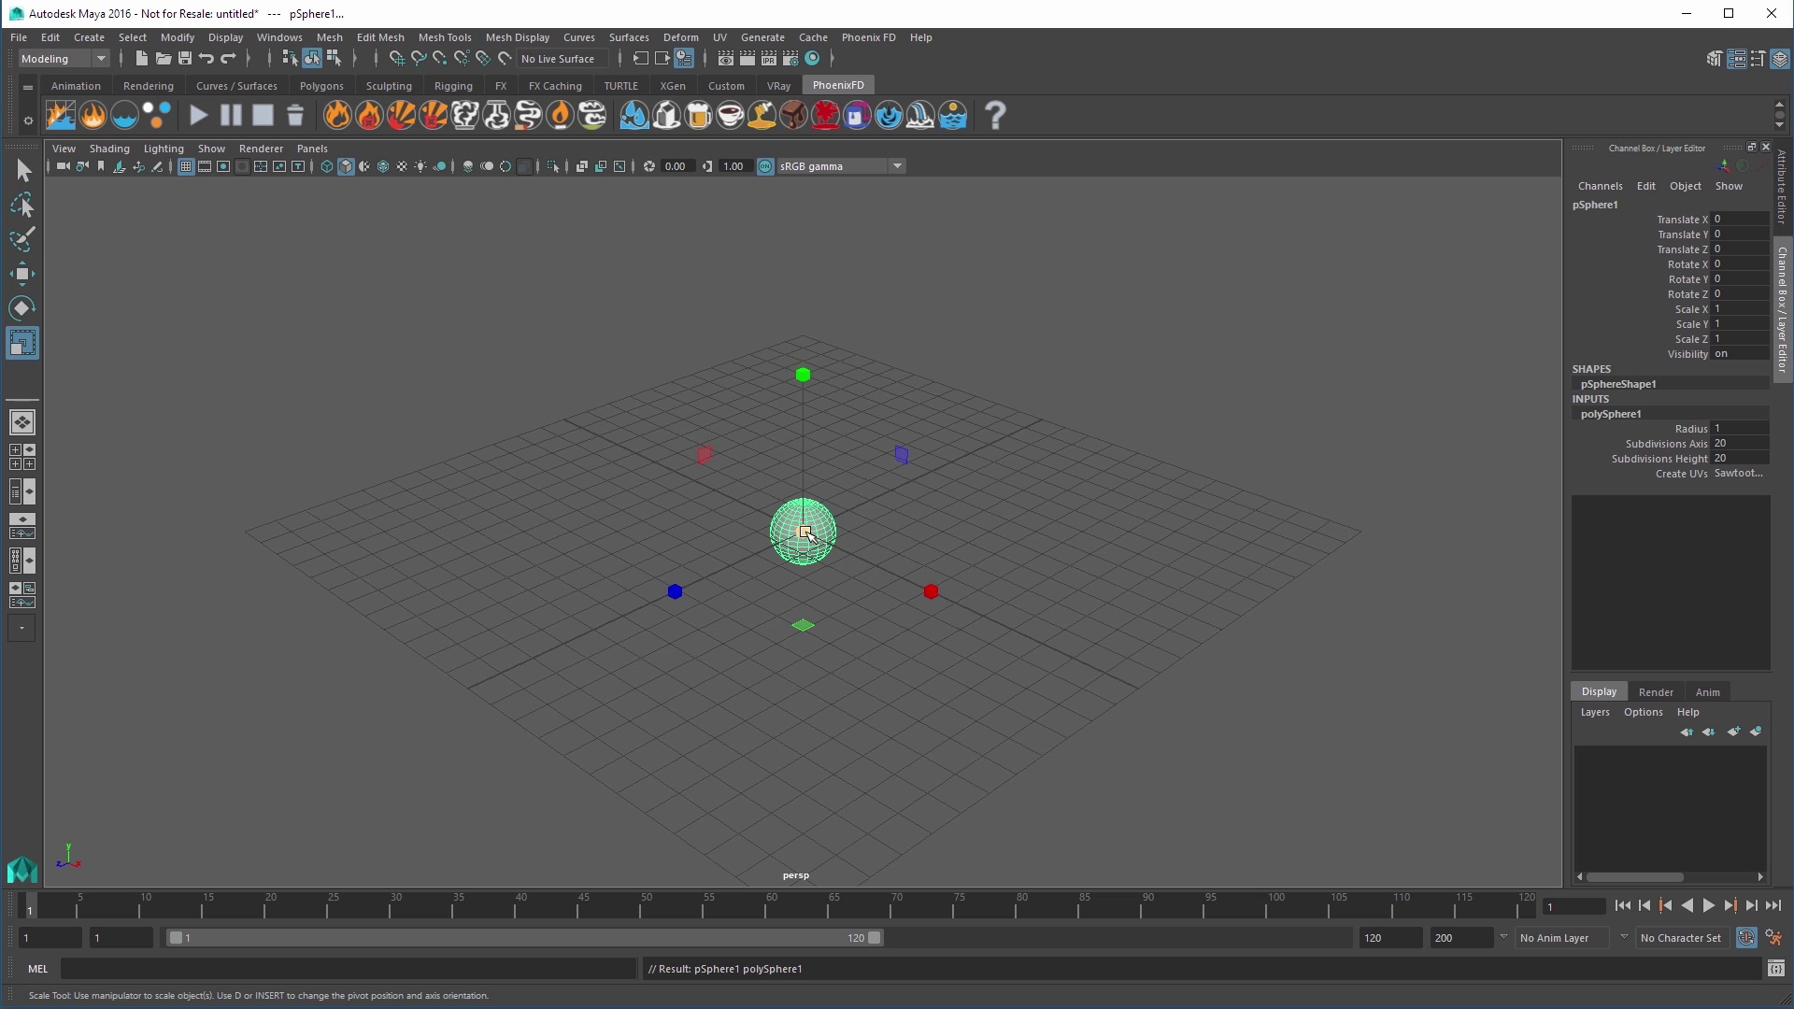
{"action": "left_click_drag", "start_coordinate": [887, 539], "coordinate": [937, 540]}
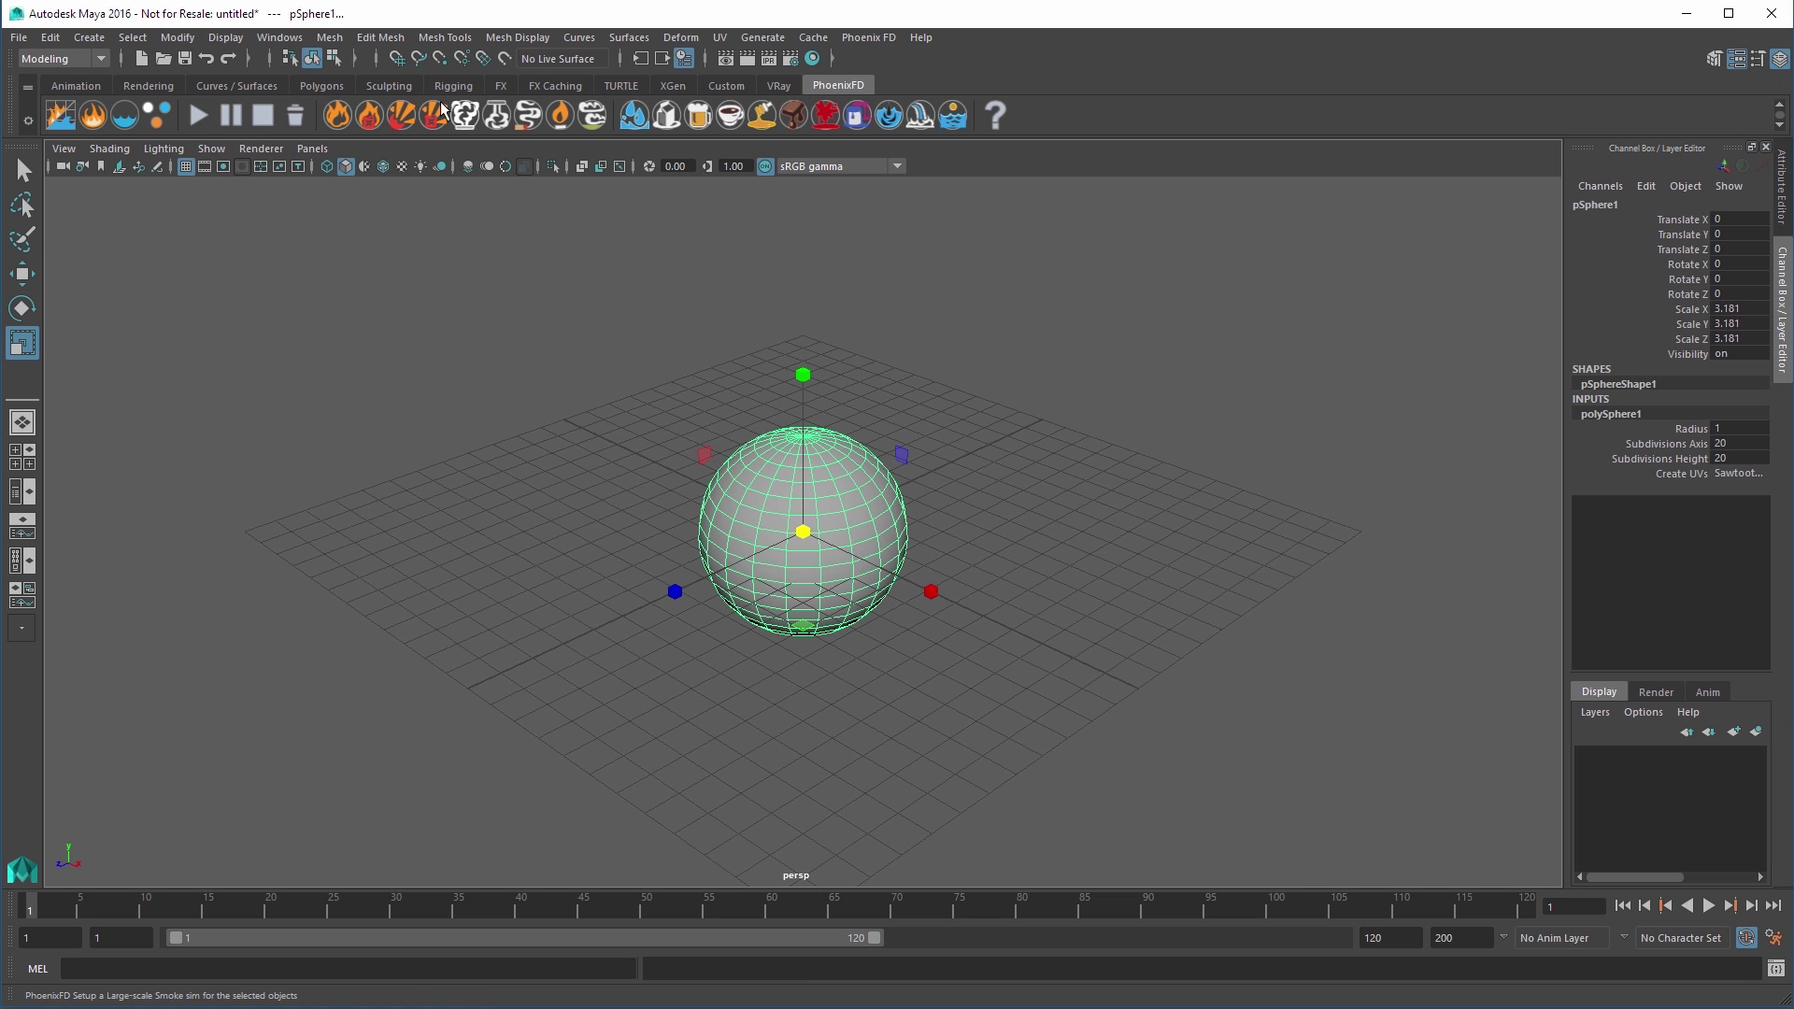
Set up a Large-scale Smoke simulation for the sphere and raise the simulator grid's cell size to about 0.666
{"action": "left_click", "coordinate": [465, 116]}
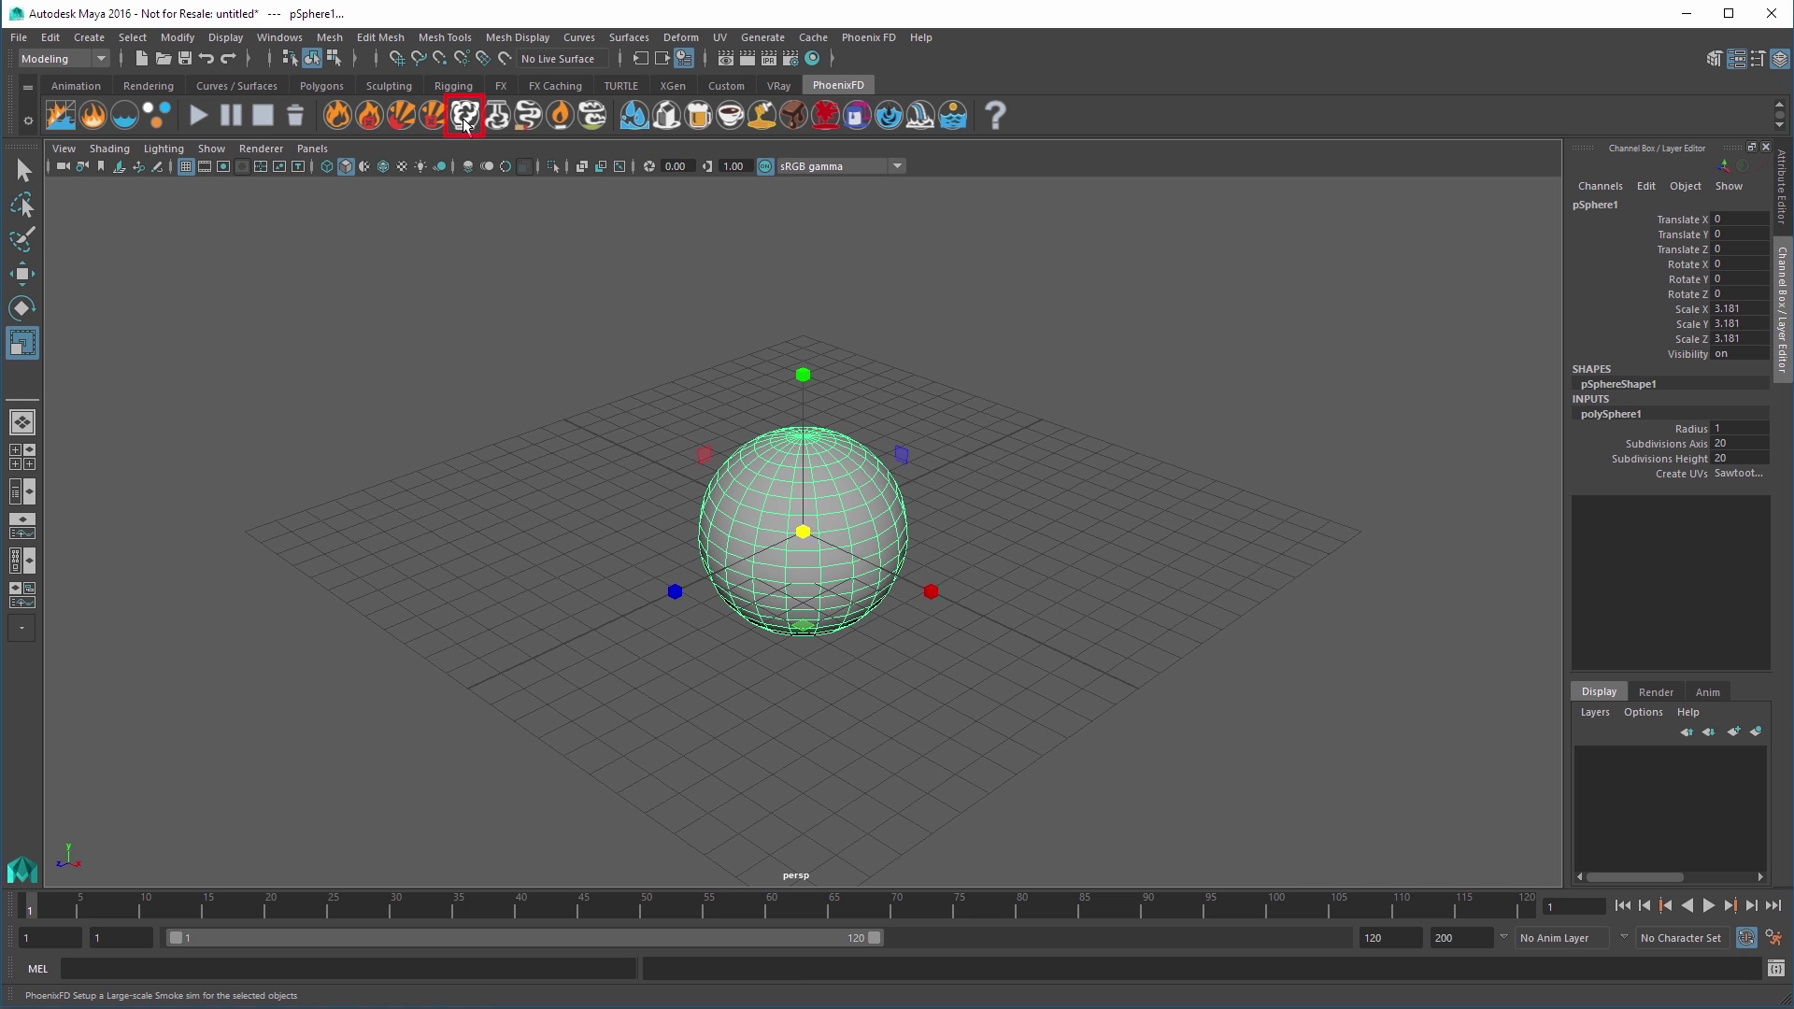
{"action": "left_click", "coordinate": [1783, 193]}
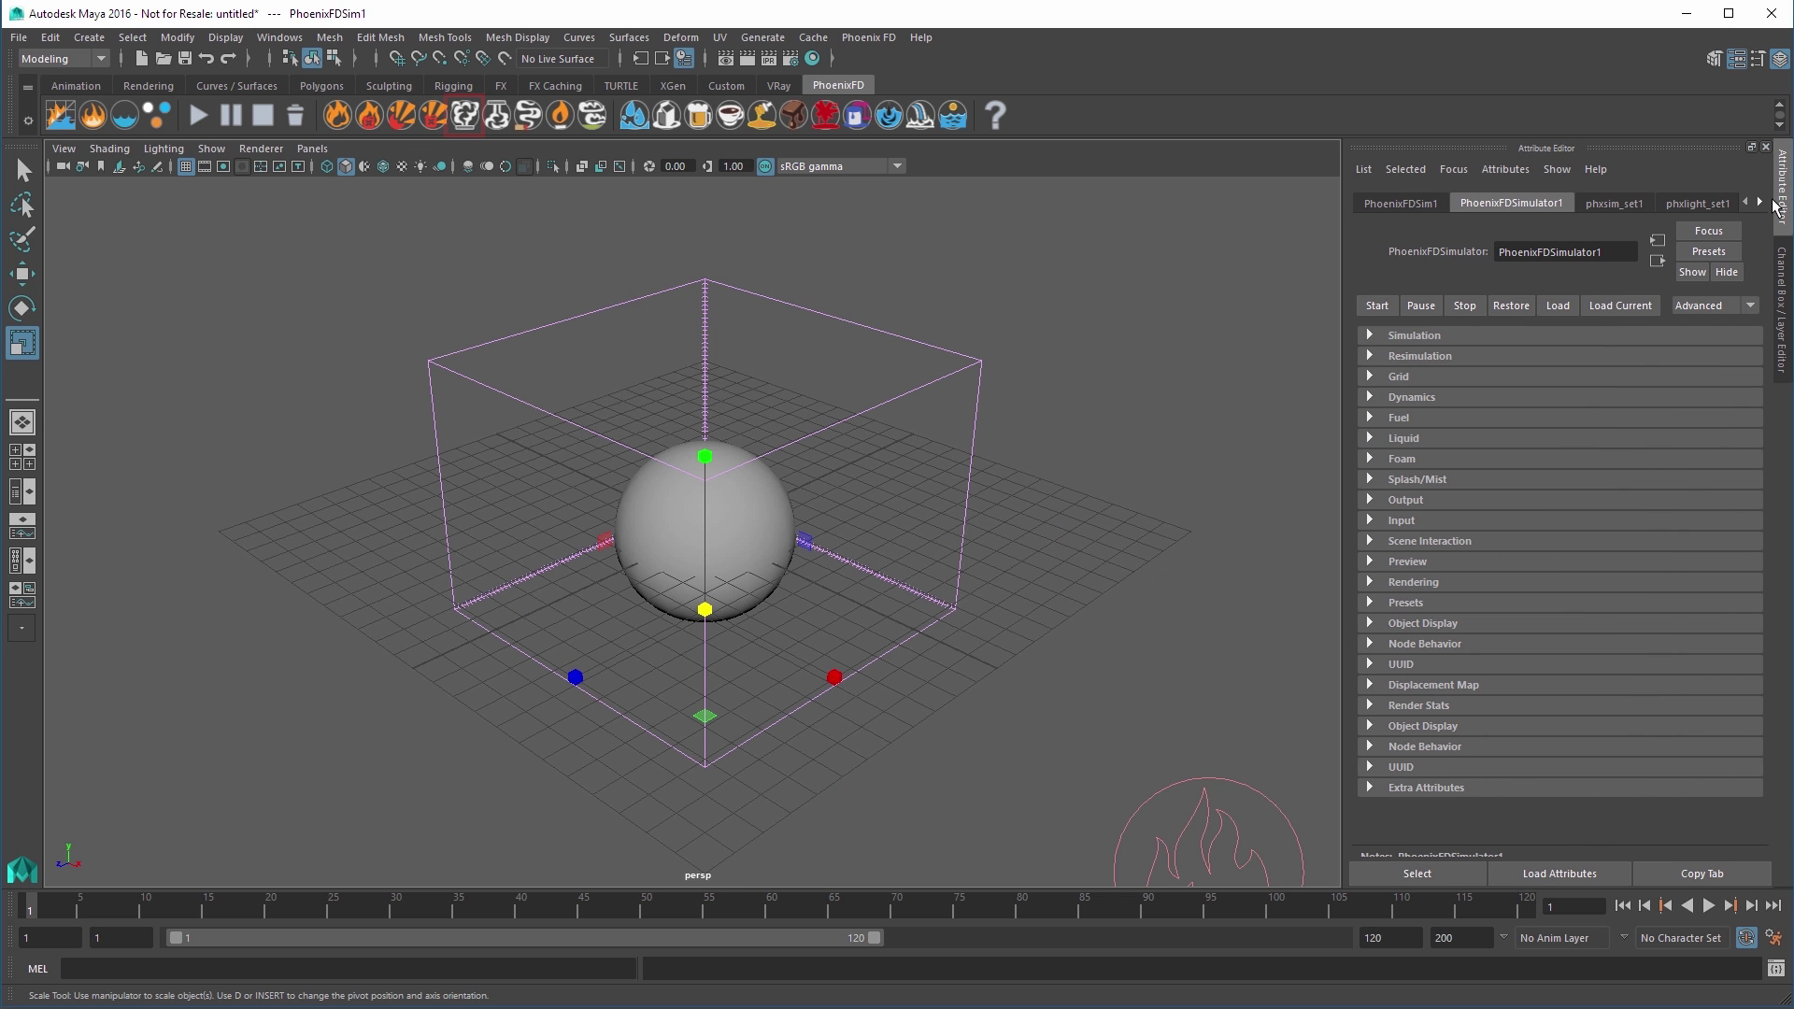
{"action": "left_click", "coordinate": [1402, 377]}
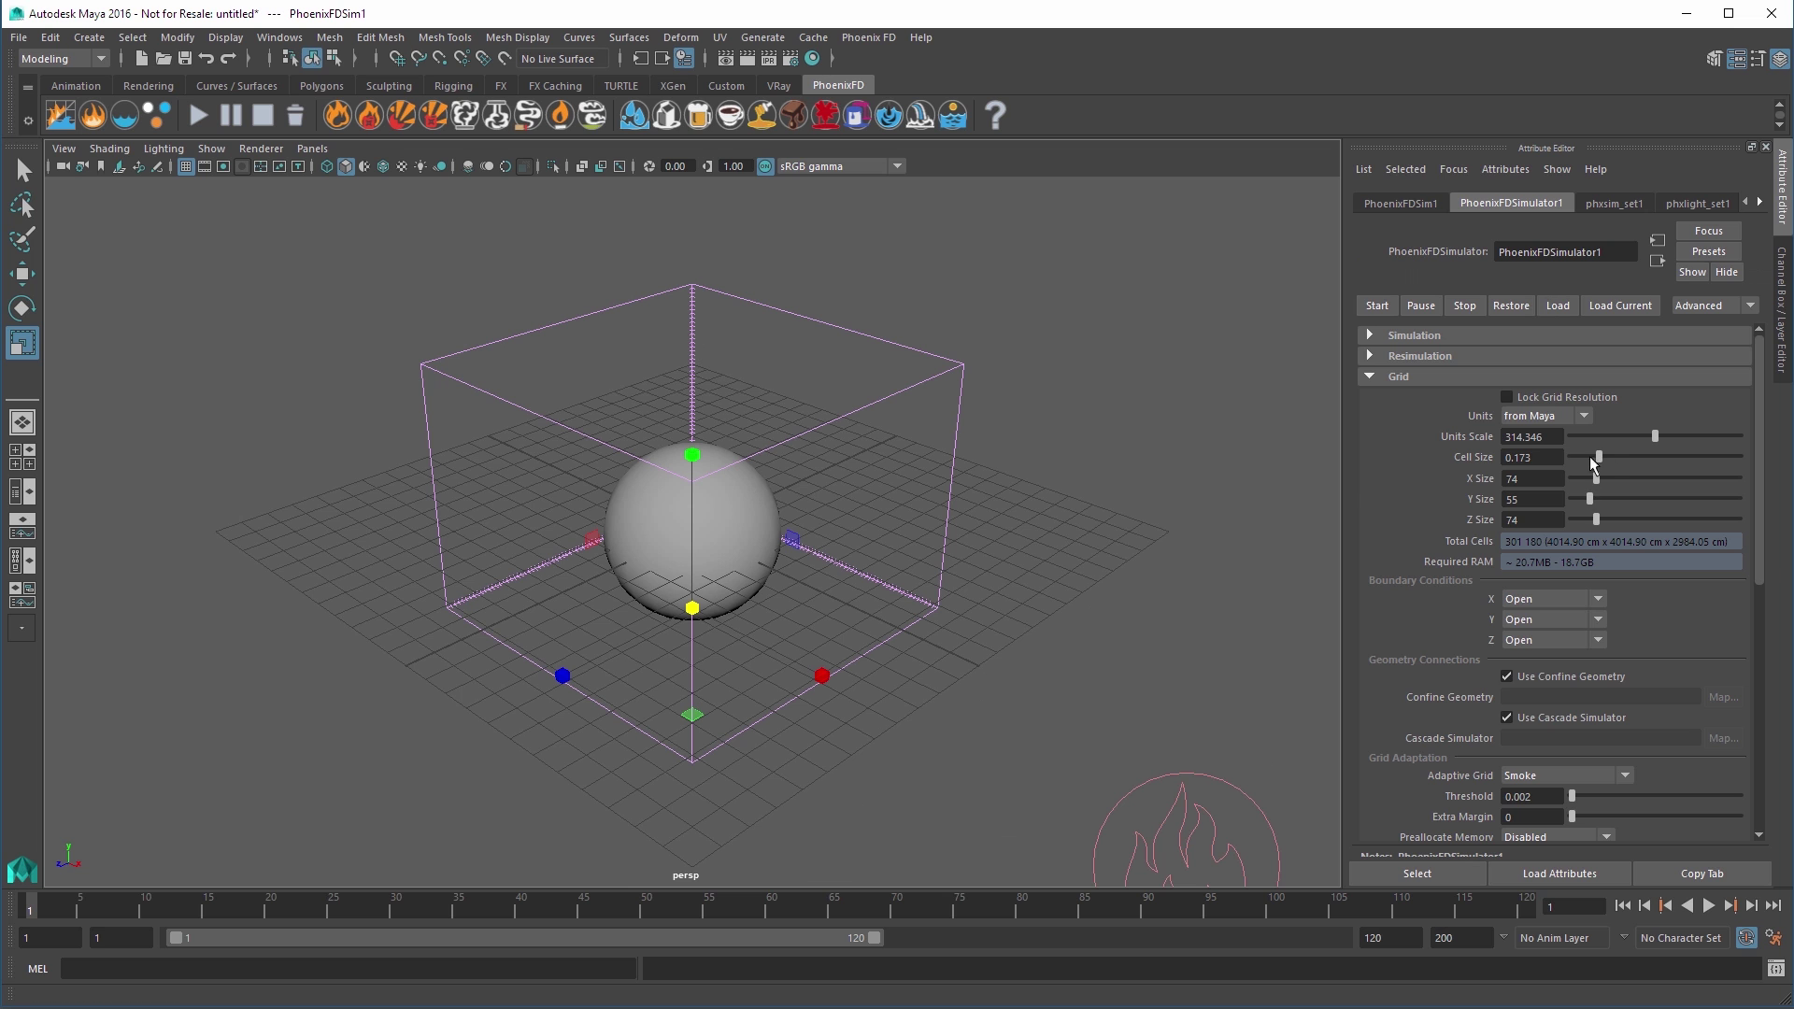
{"action": "left_click_drag", "start_coordinate": [1598, 454], "coordinate": [1680, 453]}
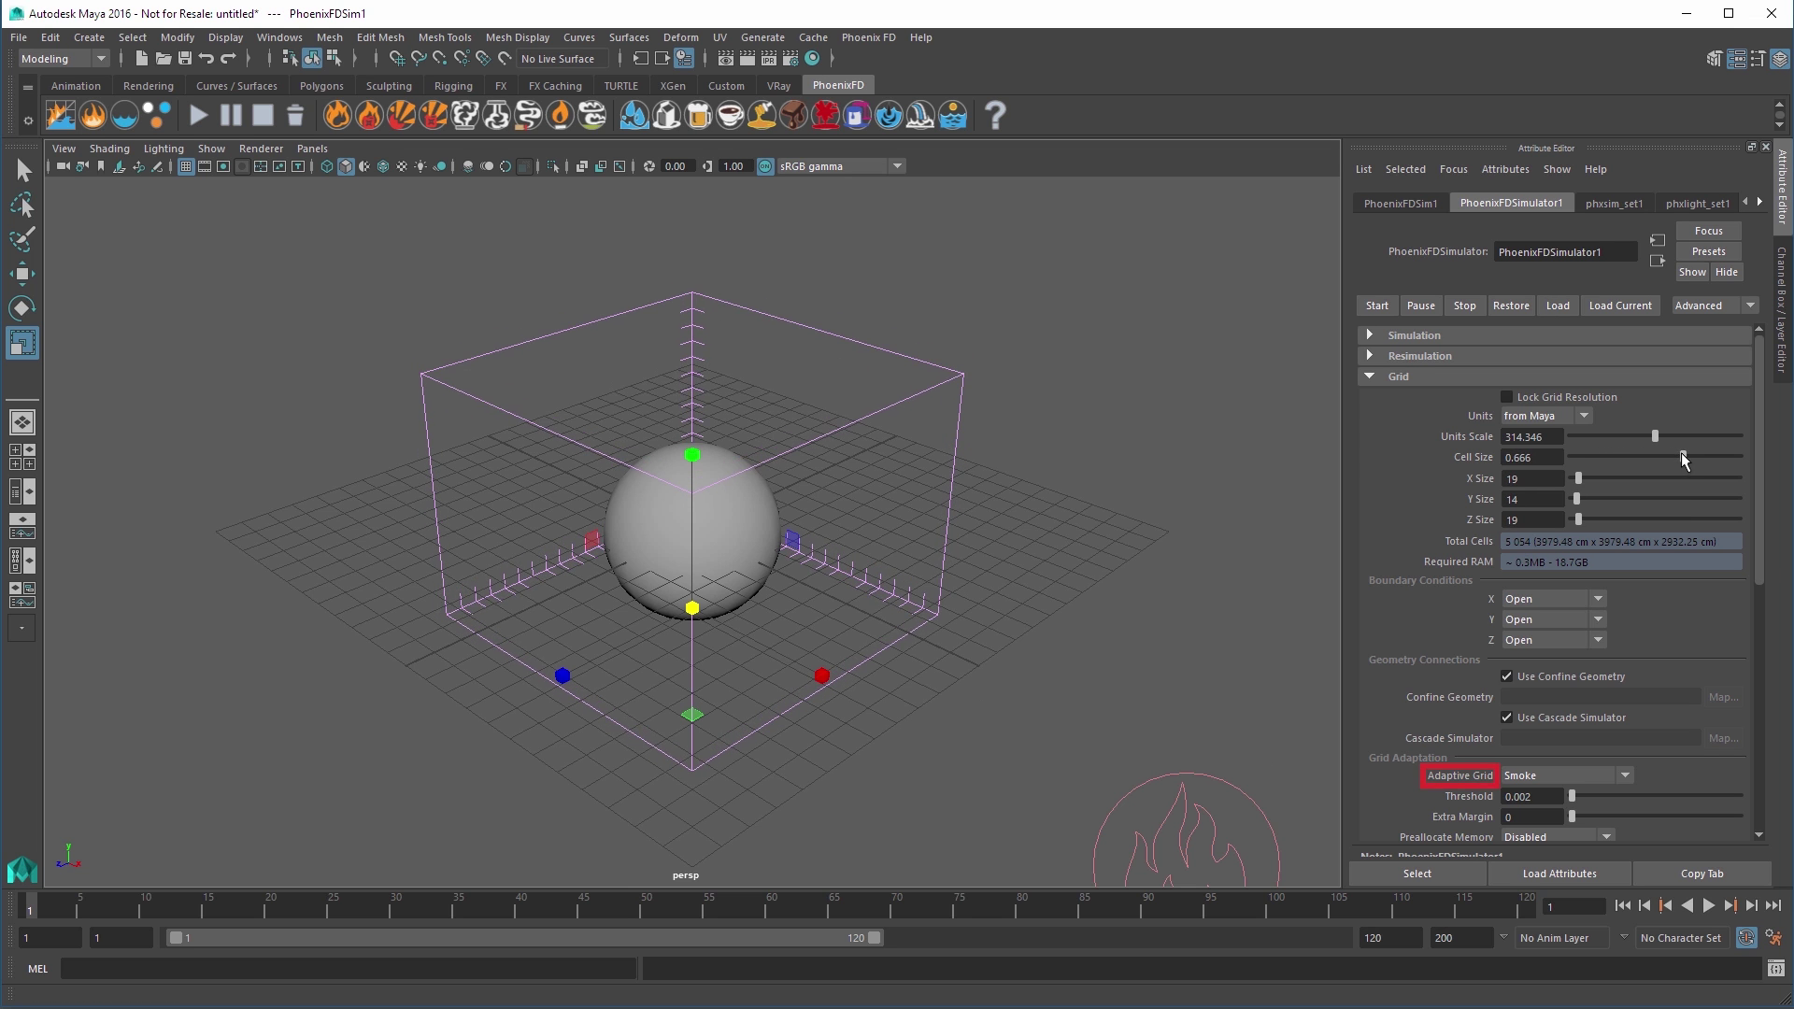
Disable the simulator's adaptive grid and set its X, Y and Z sizes to 20, 60 and 60
{"action": "left_click", "coordinate": [1599, 781]}
{"action": "left_click", "coordinate": [1579, 796]}
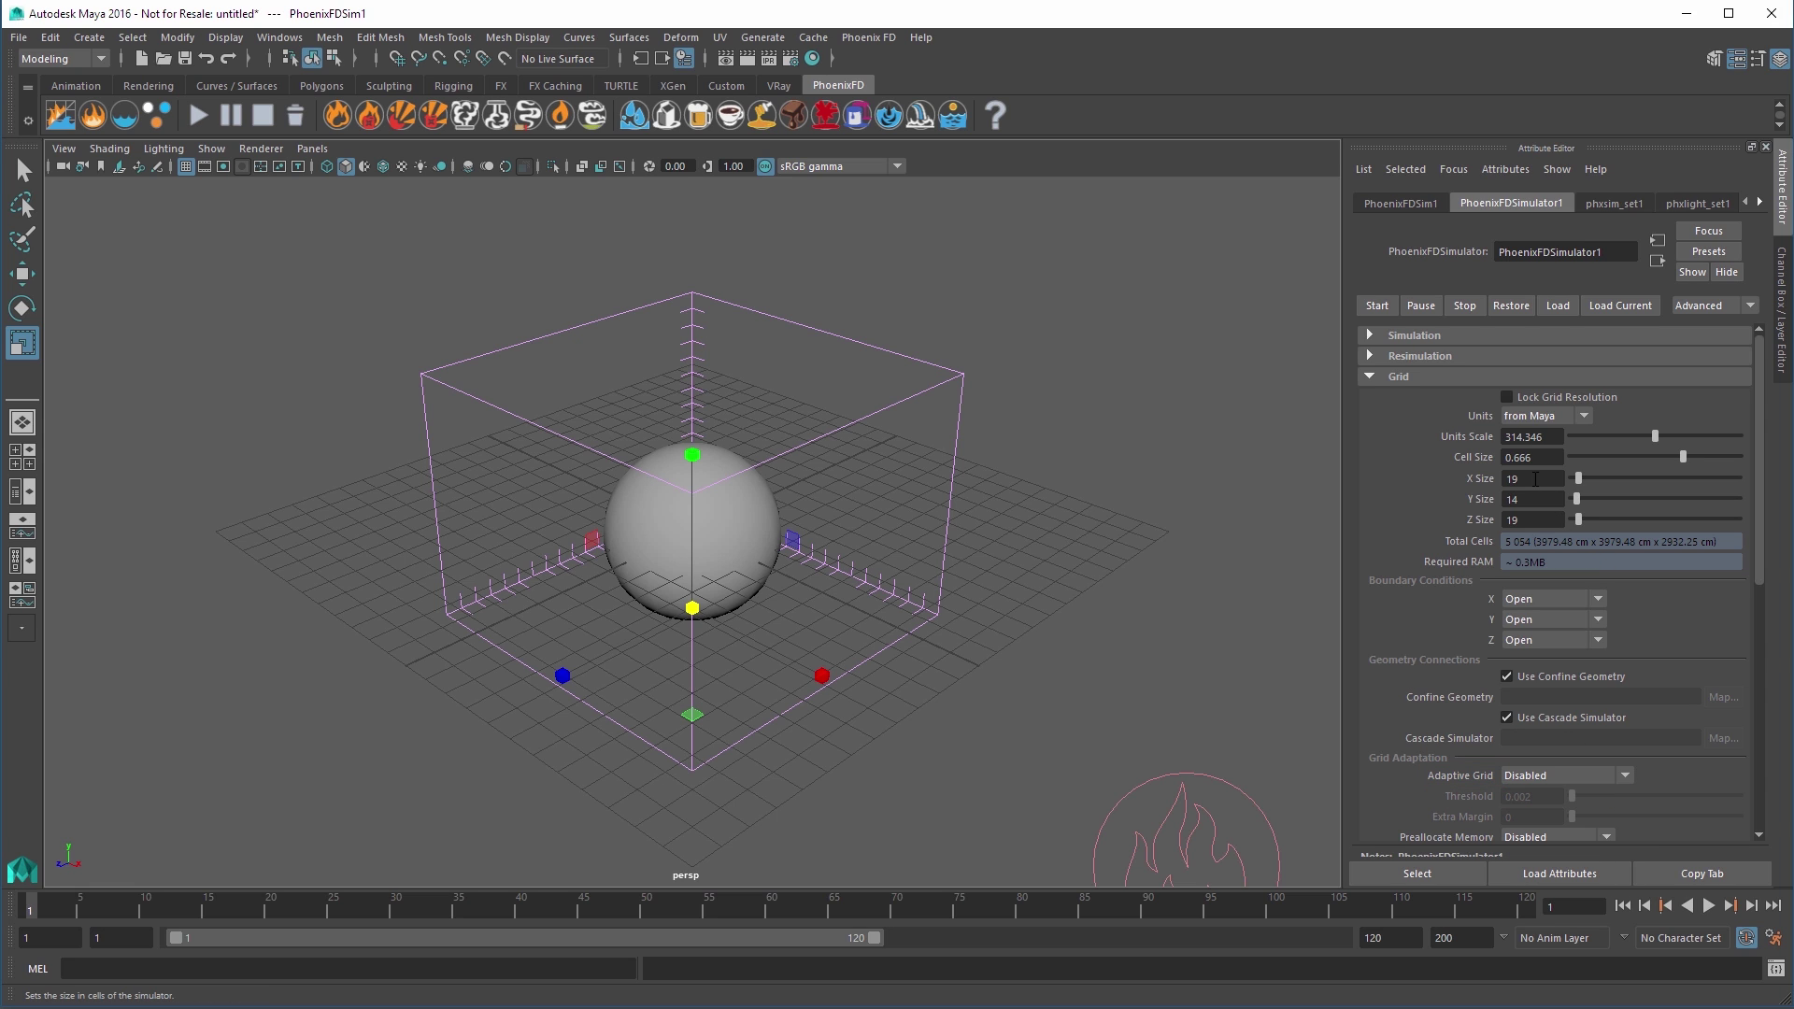
{"action": "type", "text": "20"}
{"action": "key", "text": "Tab"}
{"action": "type", "text": "60"}
{"action": "key", "text": "Tab"}
{"action": "type", "text": "60"}
{"action": "key", "text": "Return"}
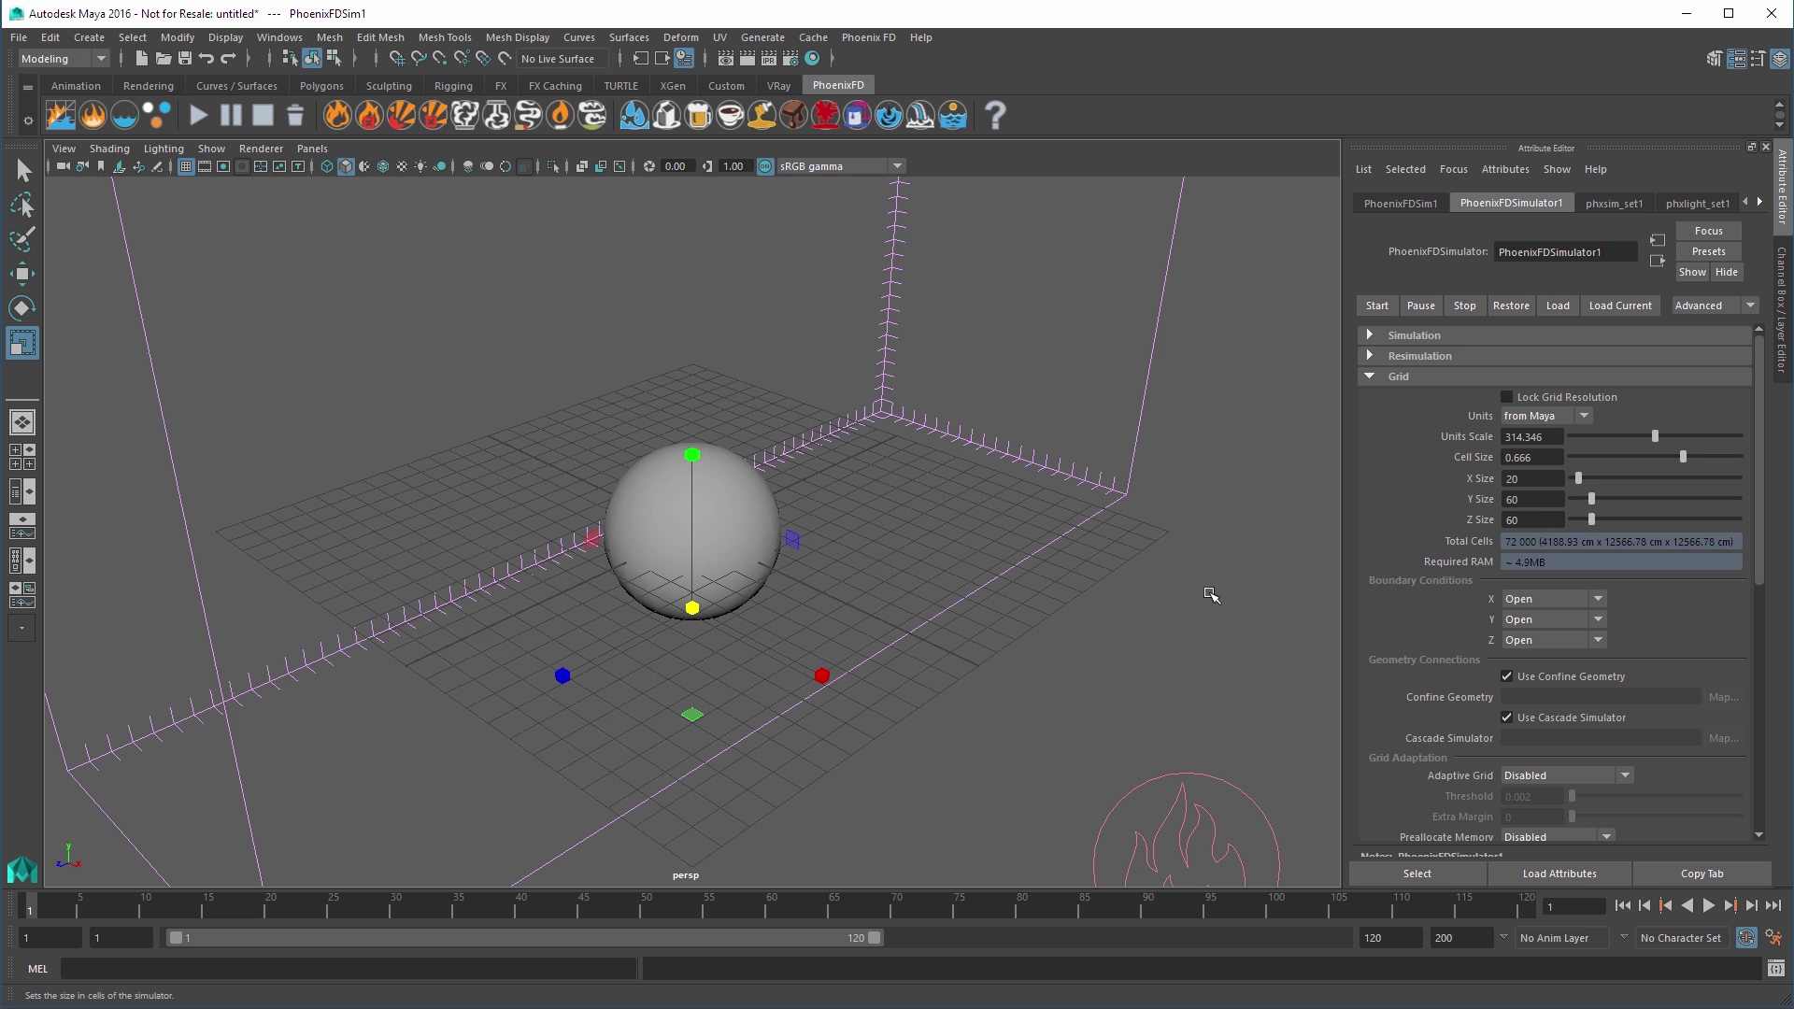
Check the material transfer method and Steps Per Frame in the simulator's Dynamics settings
{"action": "right_click_drag", "start_coordinate": [1081, 700], "coordinate": [812, 748], "text": "alt"}
{"action": "left_click_drag", "start_coordinate": [812, 748], "coordinate": [956, 769], "text": "alt"}
{"action": "right_click_drag", "start_coordinate": [956, 769], "coordinate": [1094, 797], "text": "alt"}
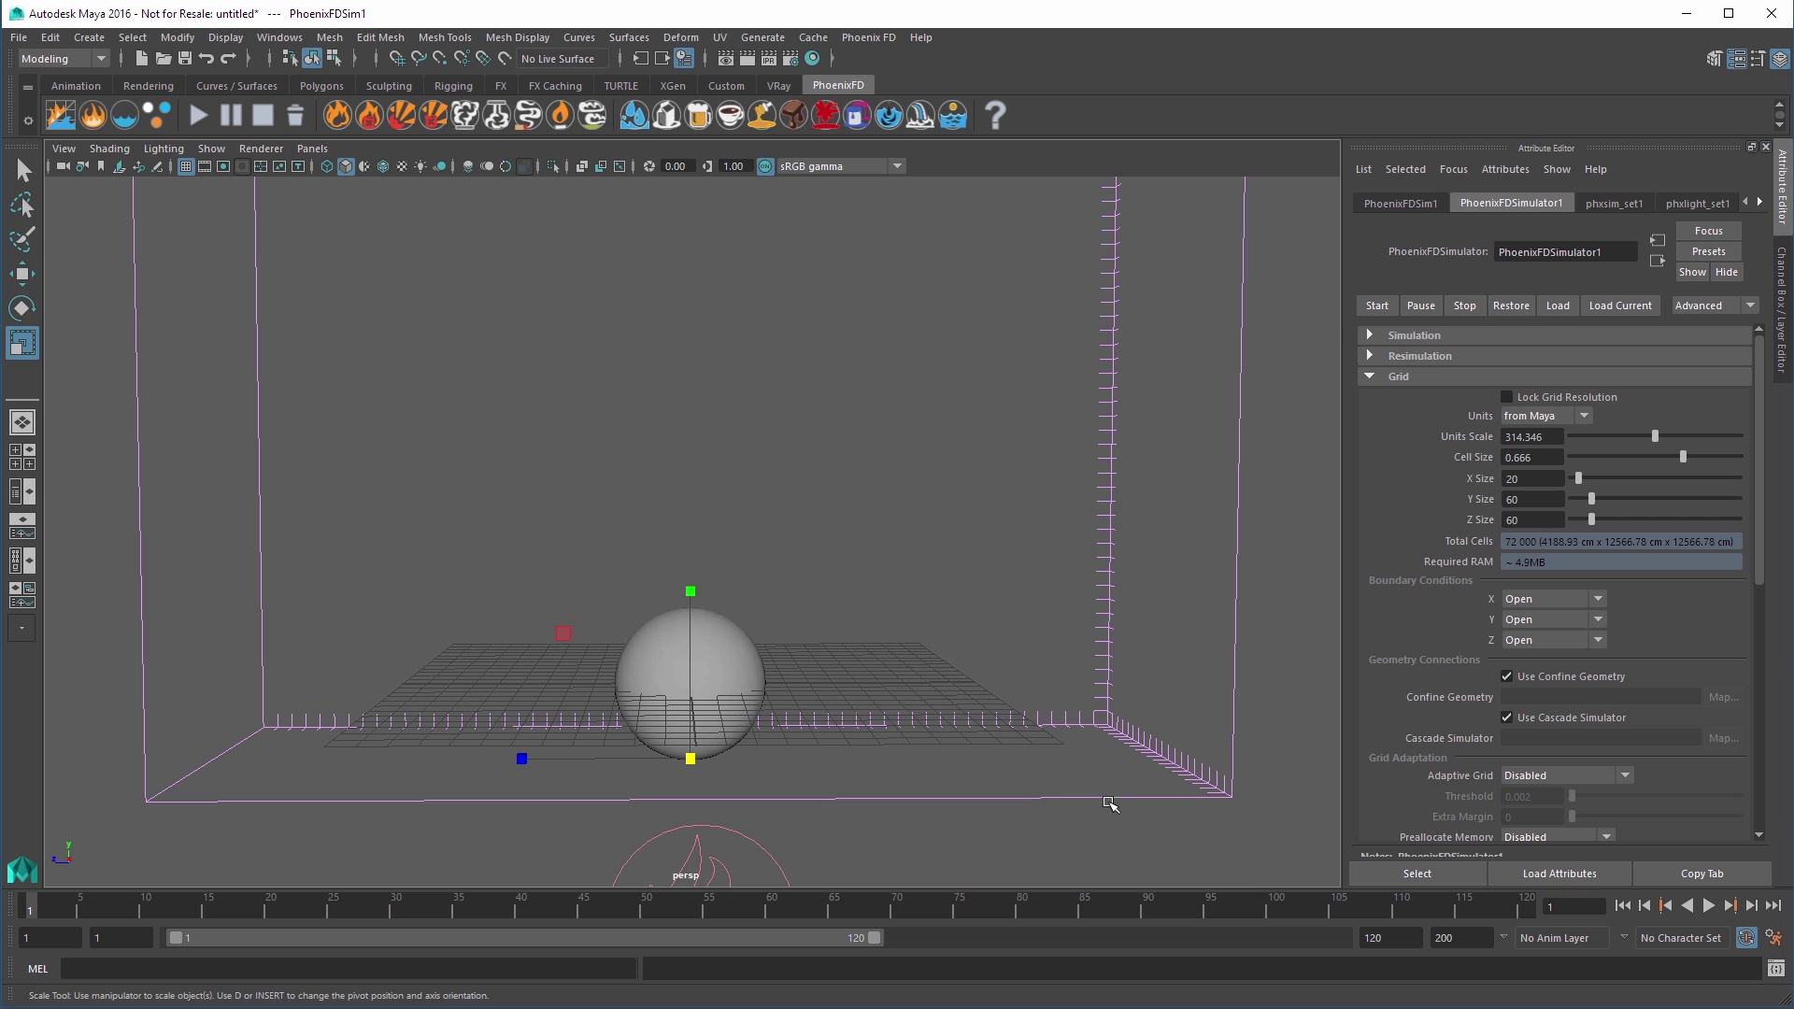
{"action": "left_click", "coordinate": [1397, 378]}
{"action": "left_click", "coordinate": [1413, 397]}
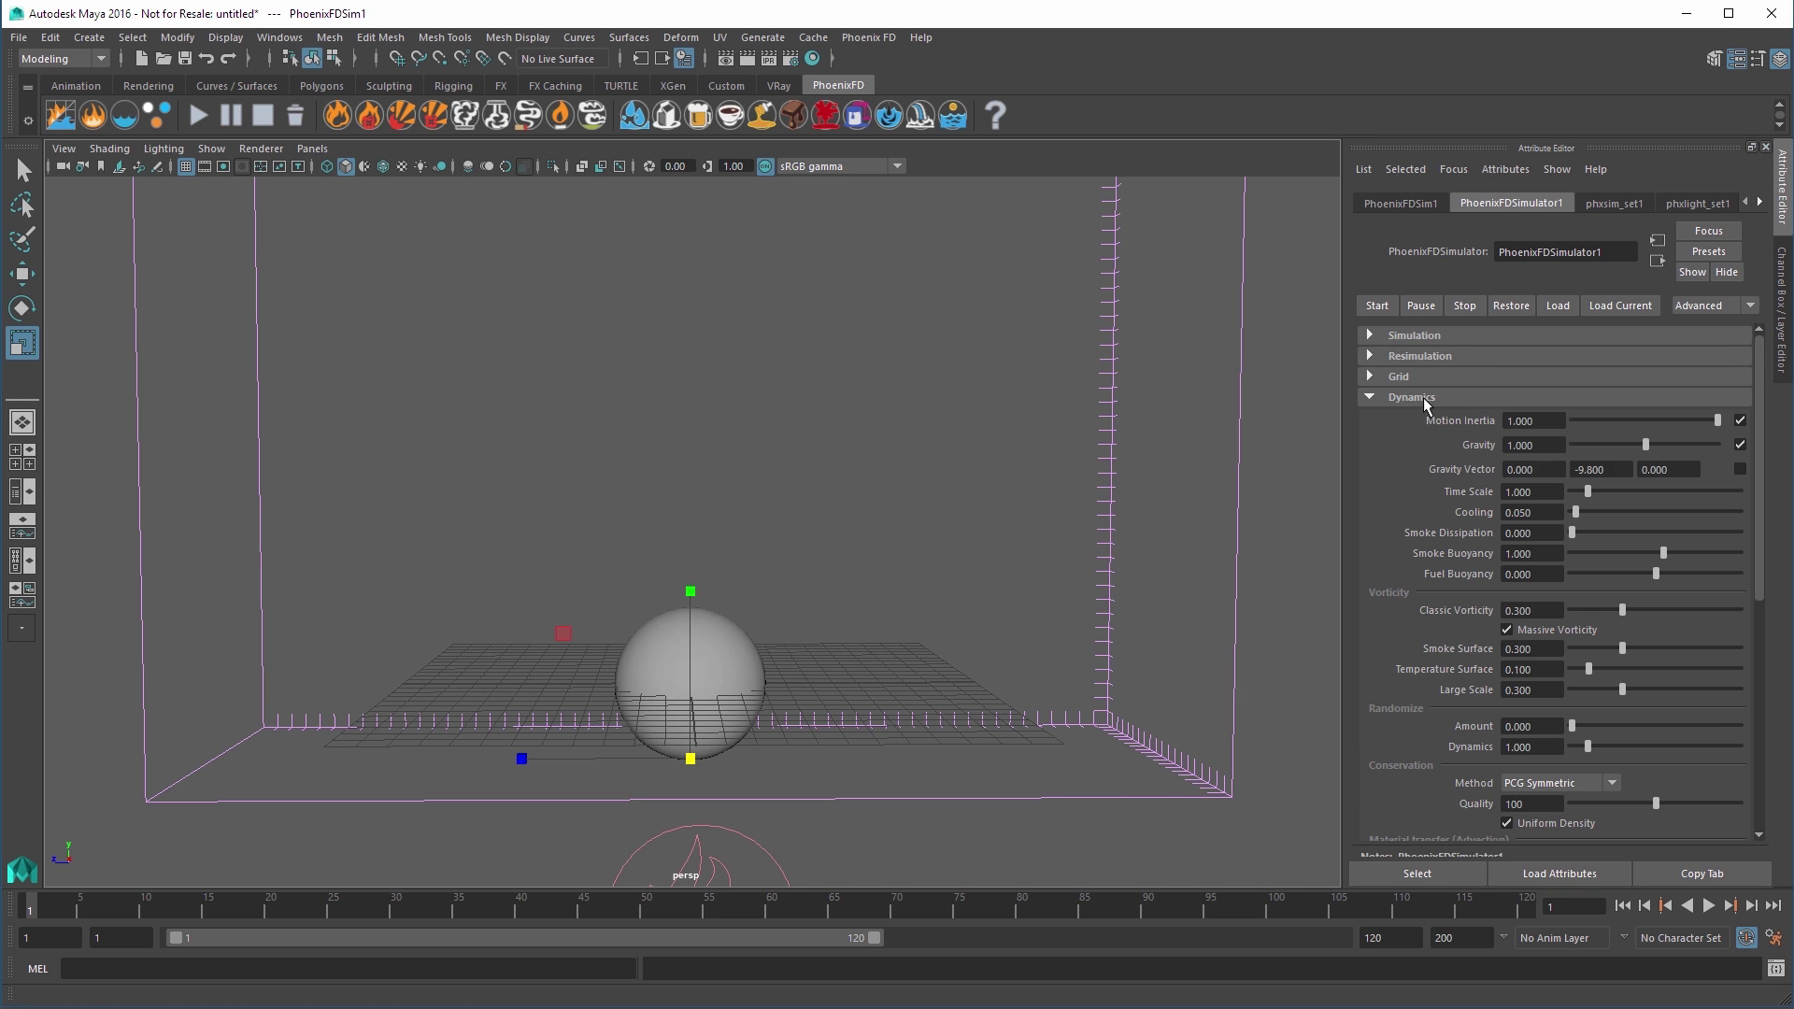
{"action": "left_click_drag", "start_coordinate": [1763, 586], "coordinate": [1756, 663]}
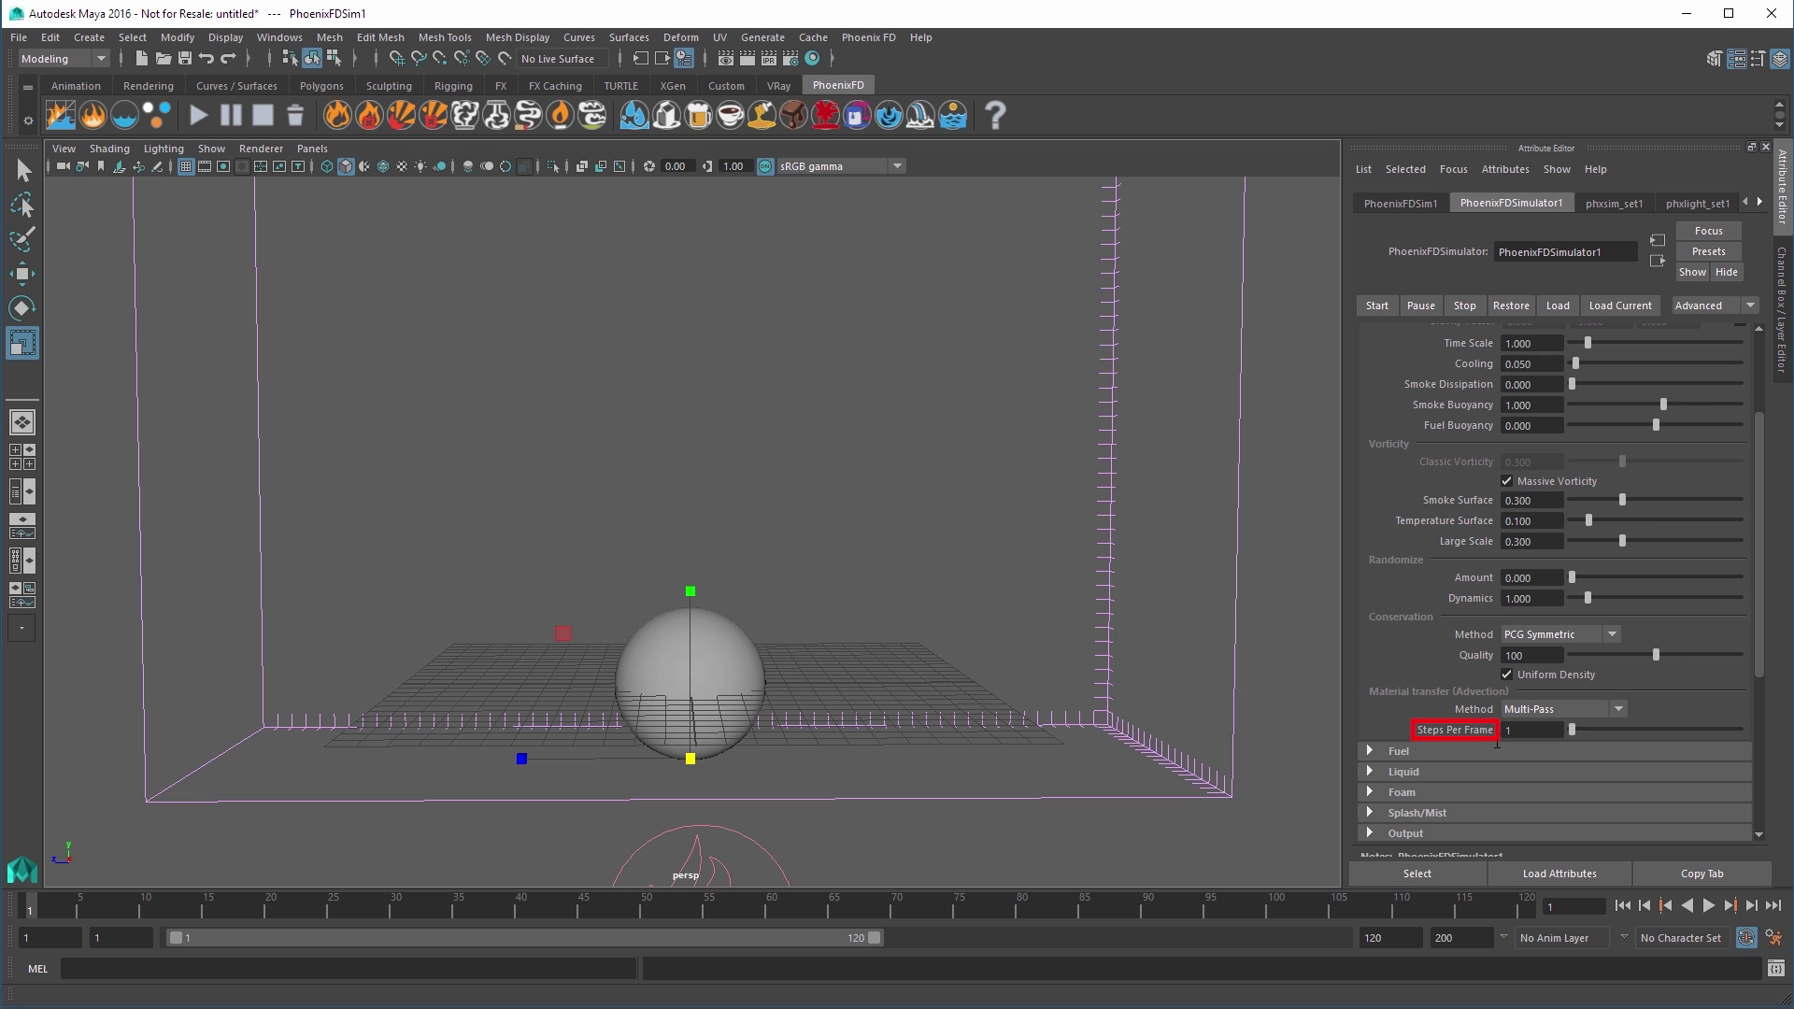
{"action": "left_click_drag", "start_coordinate": [1757, 483], "coordinate": [1757, 401]}
{"action": "left_click", "coordinate": [1413, 397]}
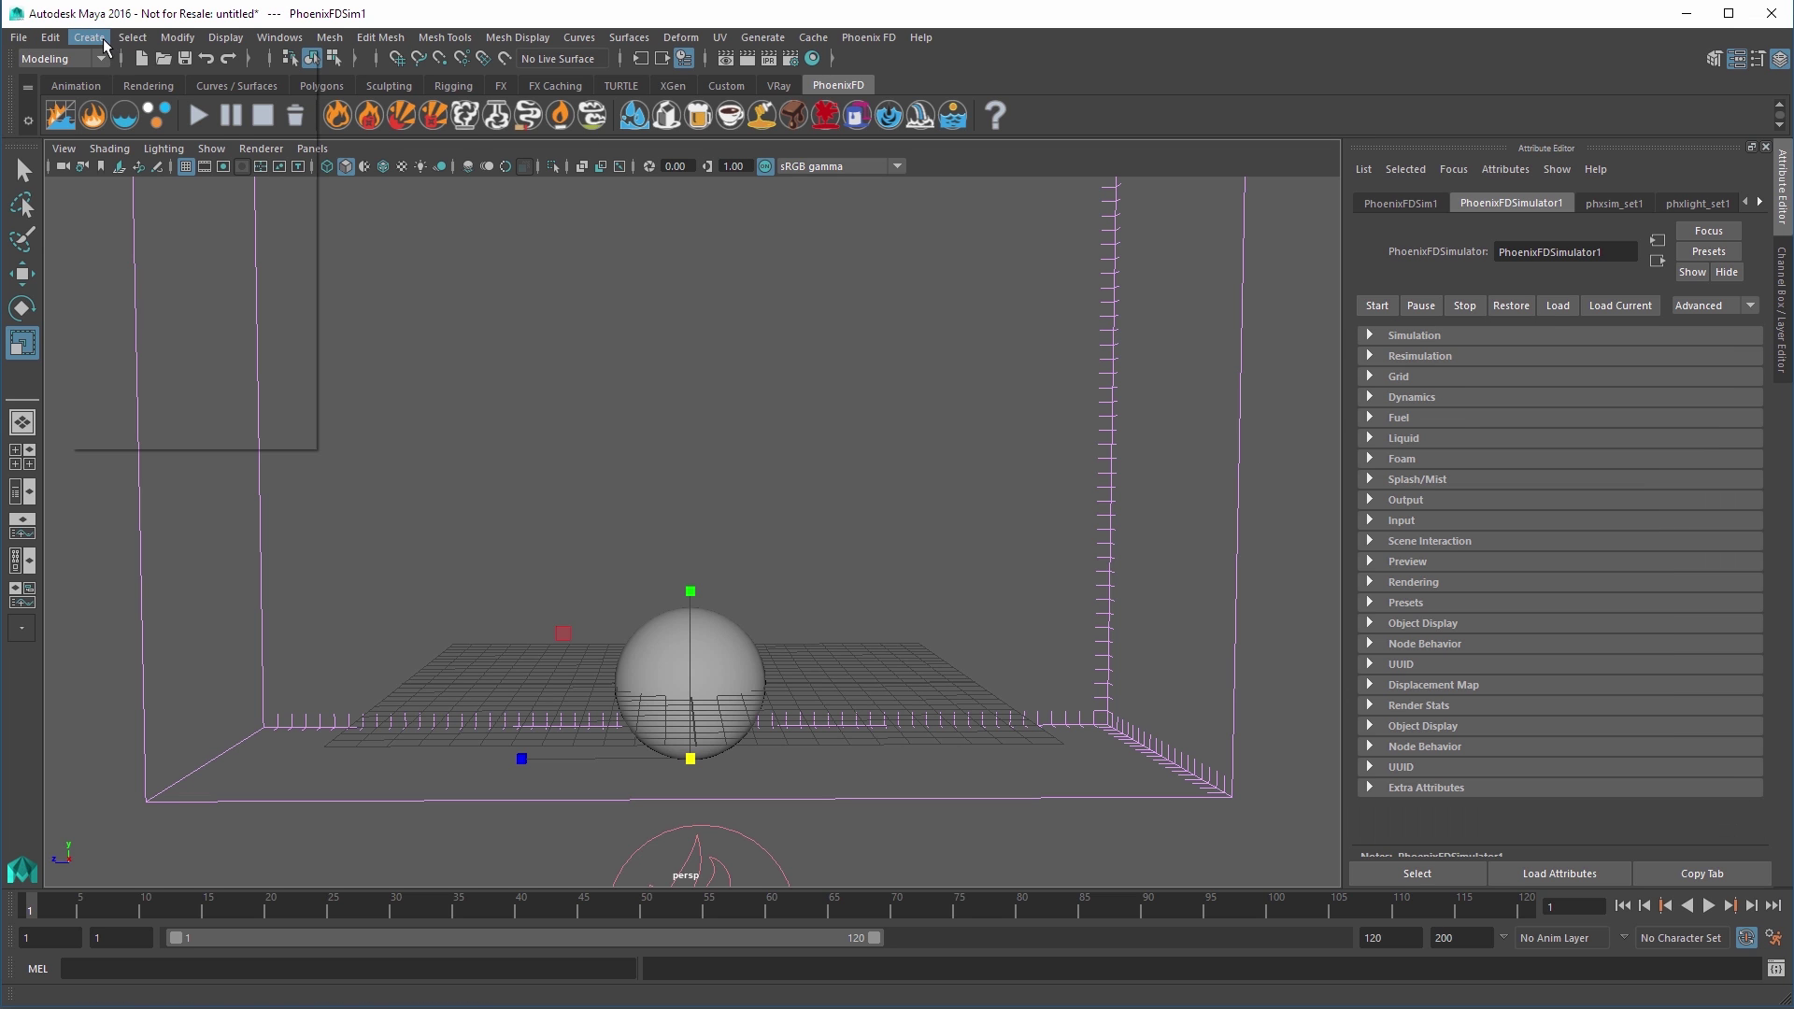
Create a polygon cube, scale it into a large box and place it above the sphere, offset toward one side of the grid
{"action": "left_click", "coordinate": [100, 39]}
{"action": "mouse_move", "coordinate": [297, 103]}
{"action": "left_click", "coordinate": [398, 135]}
{"action": "left_click_drag", "start_coordinate": [691, 683], "coordinate": [944, 718]}
{"action": "left_click_drag", "start_coordinate": [692, 514], "coordinate": [690, 282]}
{"action": "key", "text": "w"}
{"action": "left_click_drag", "start_coordinate": [553, 401], "coordinate": [754, 394]}
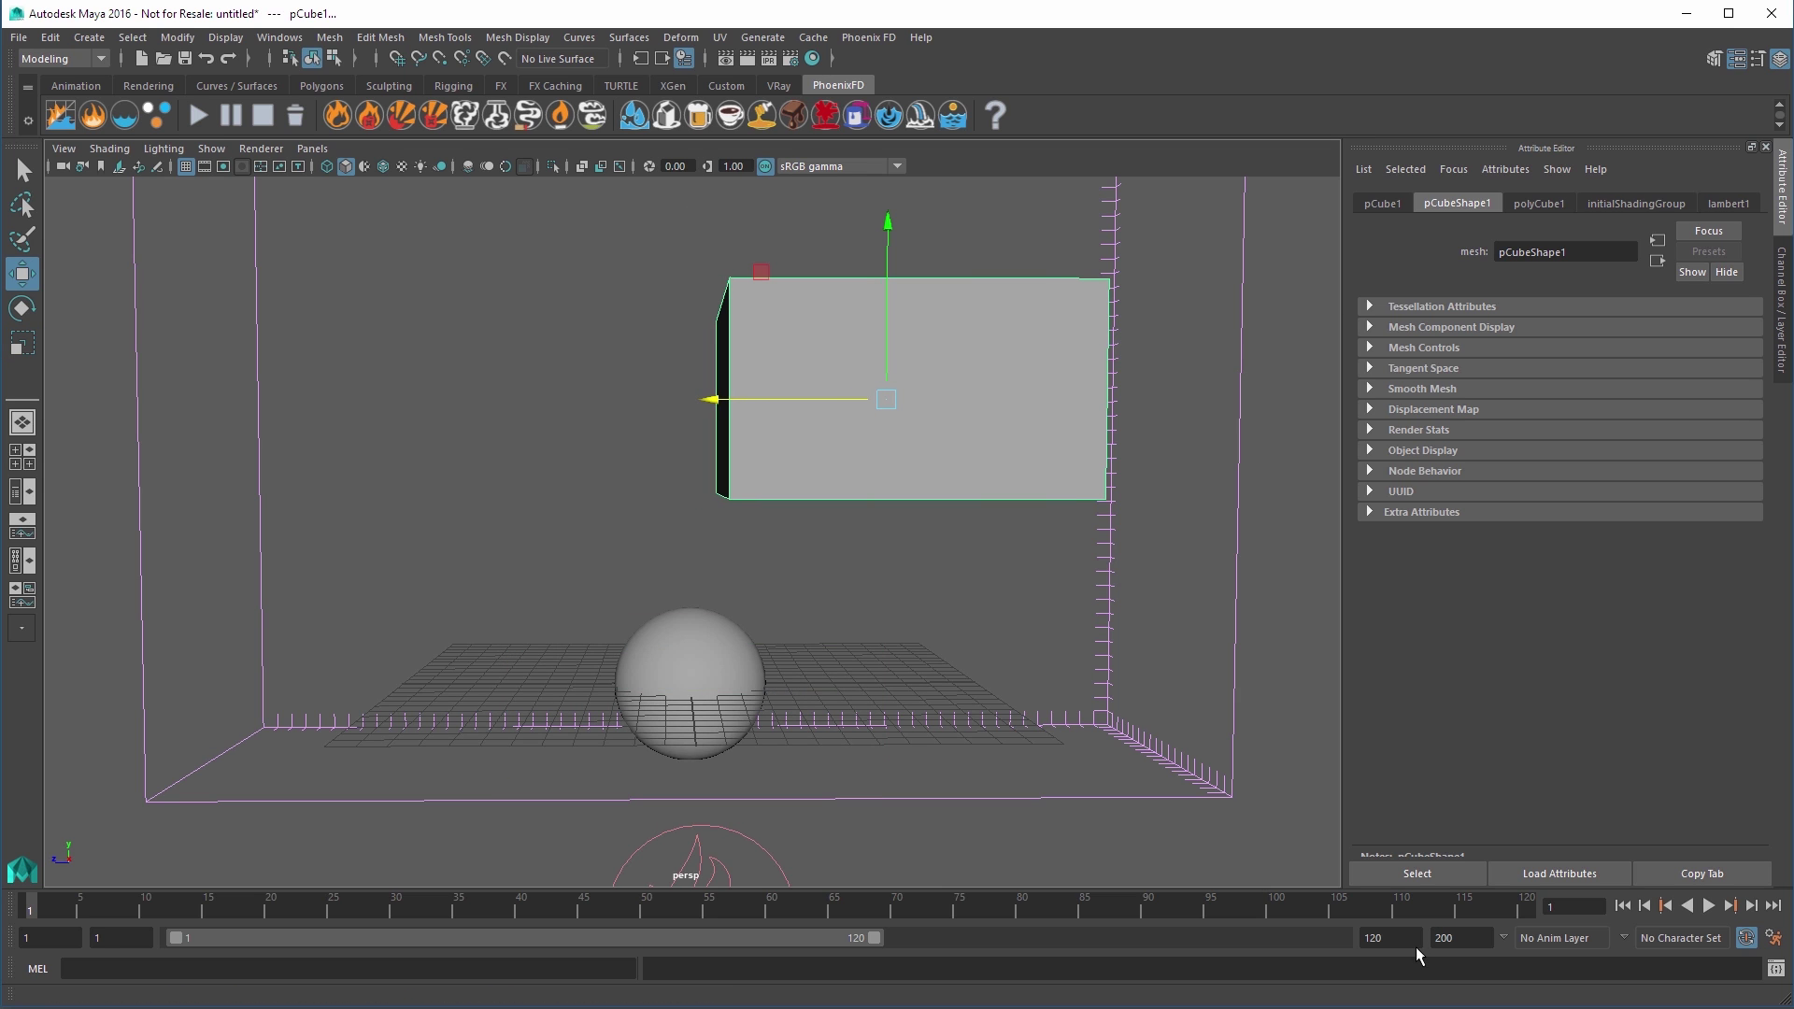
Extend the animation range to 1200 frames, then select the simulator and start the smoke simulation
{"action": "key", "text": "Return"}
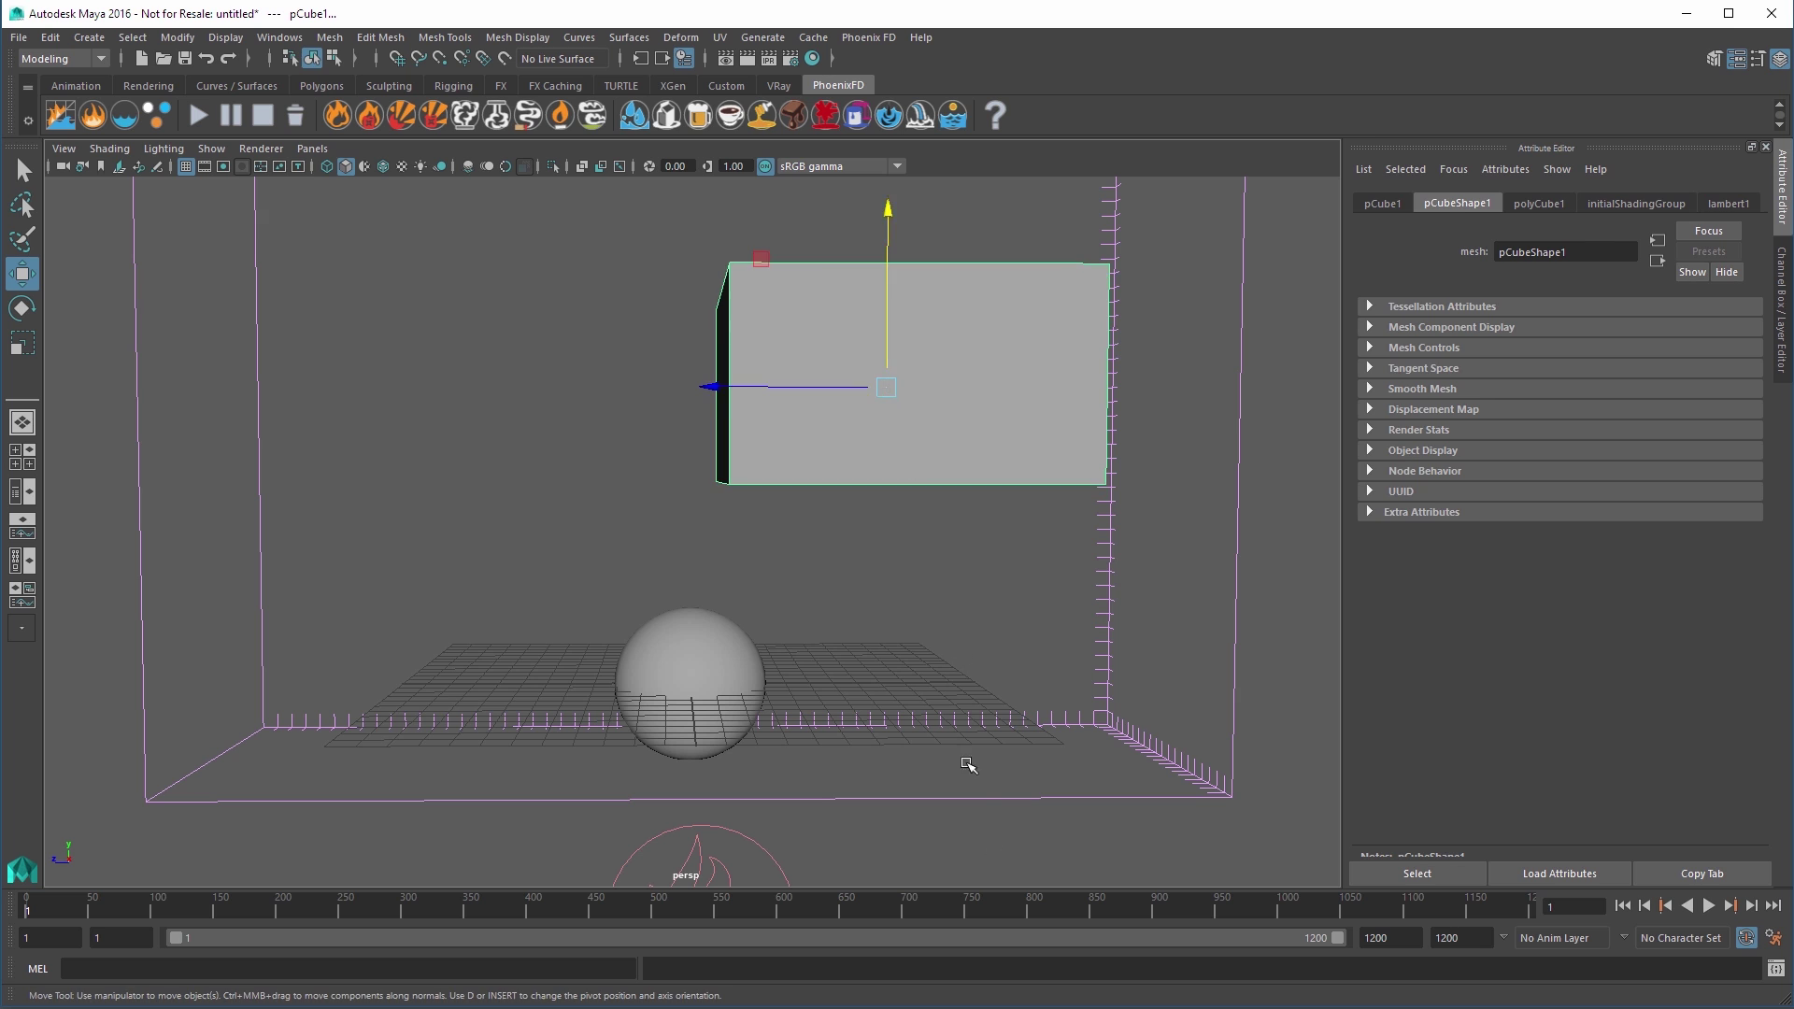
{"action": "left_click", "coordinate": [977, 799]}
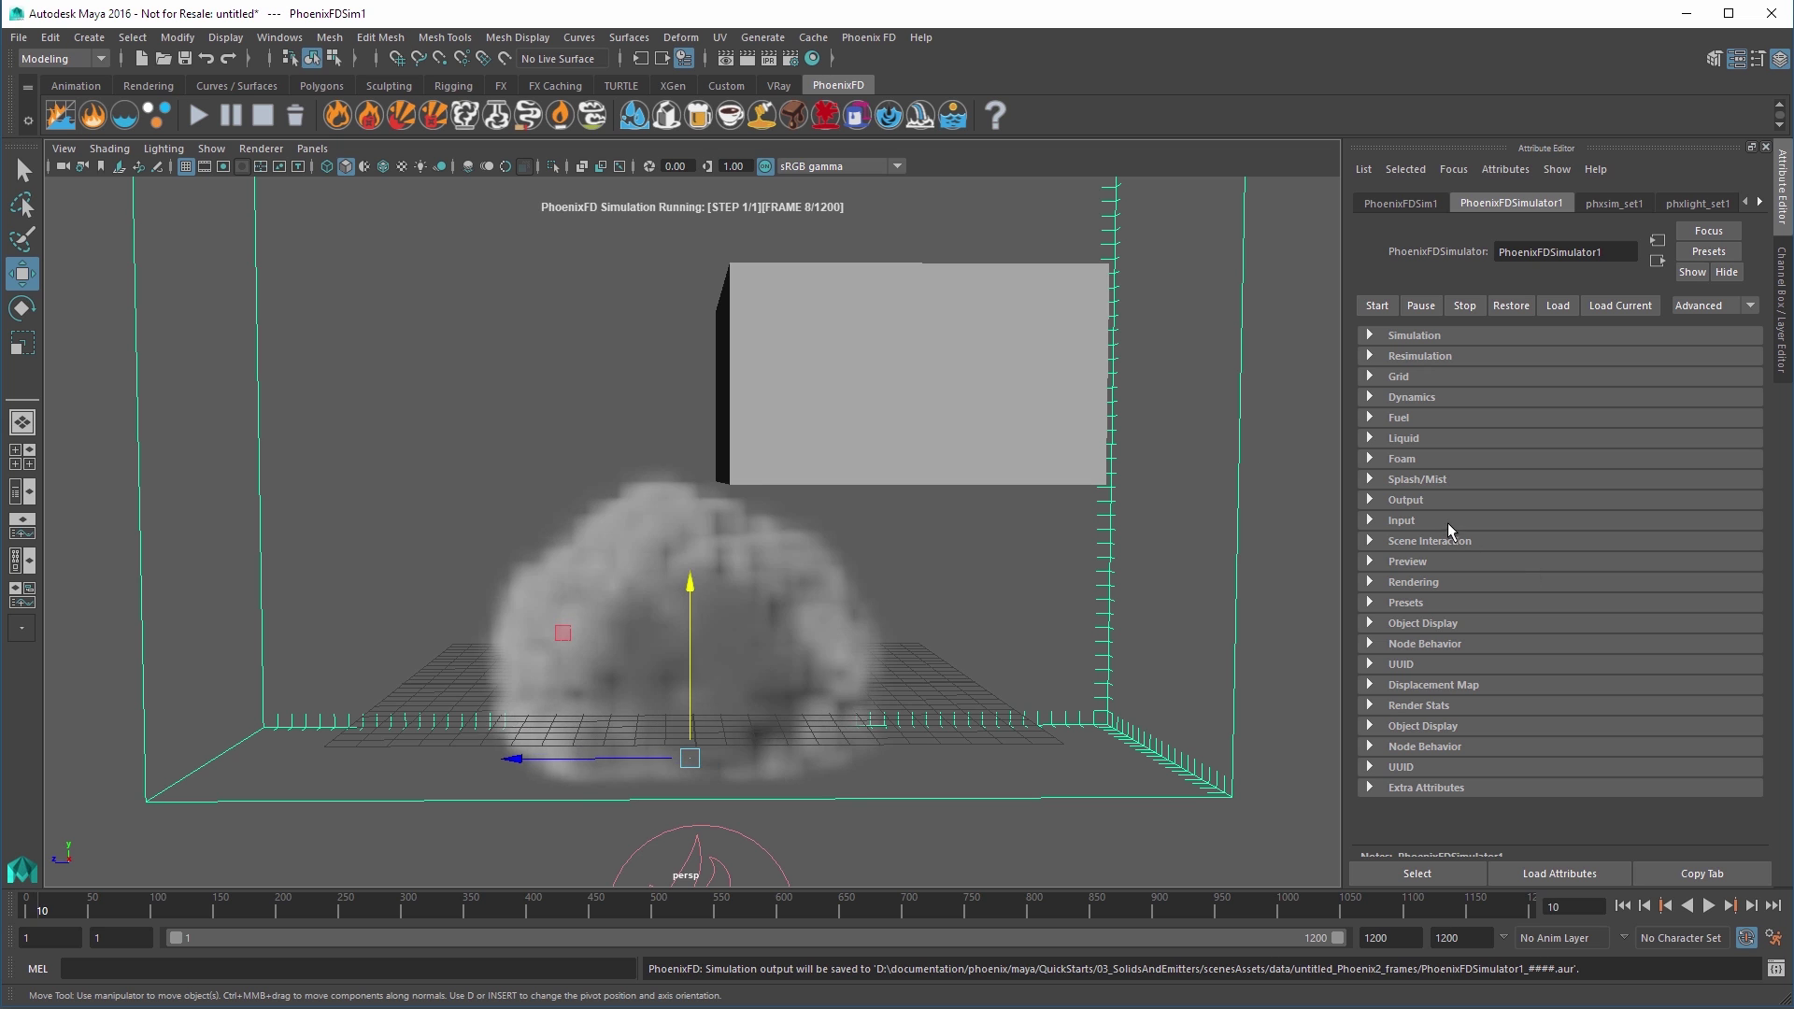
Turn off the GPU Shade Preview in the simulator's Preview settings
{"action": "left_click", "coordinate": [1409, 560]}
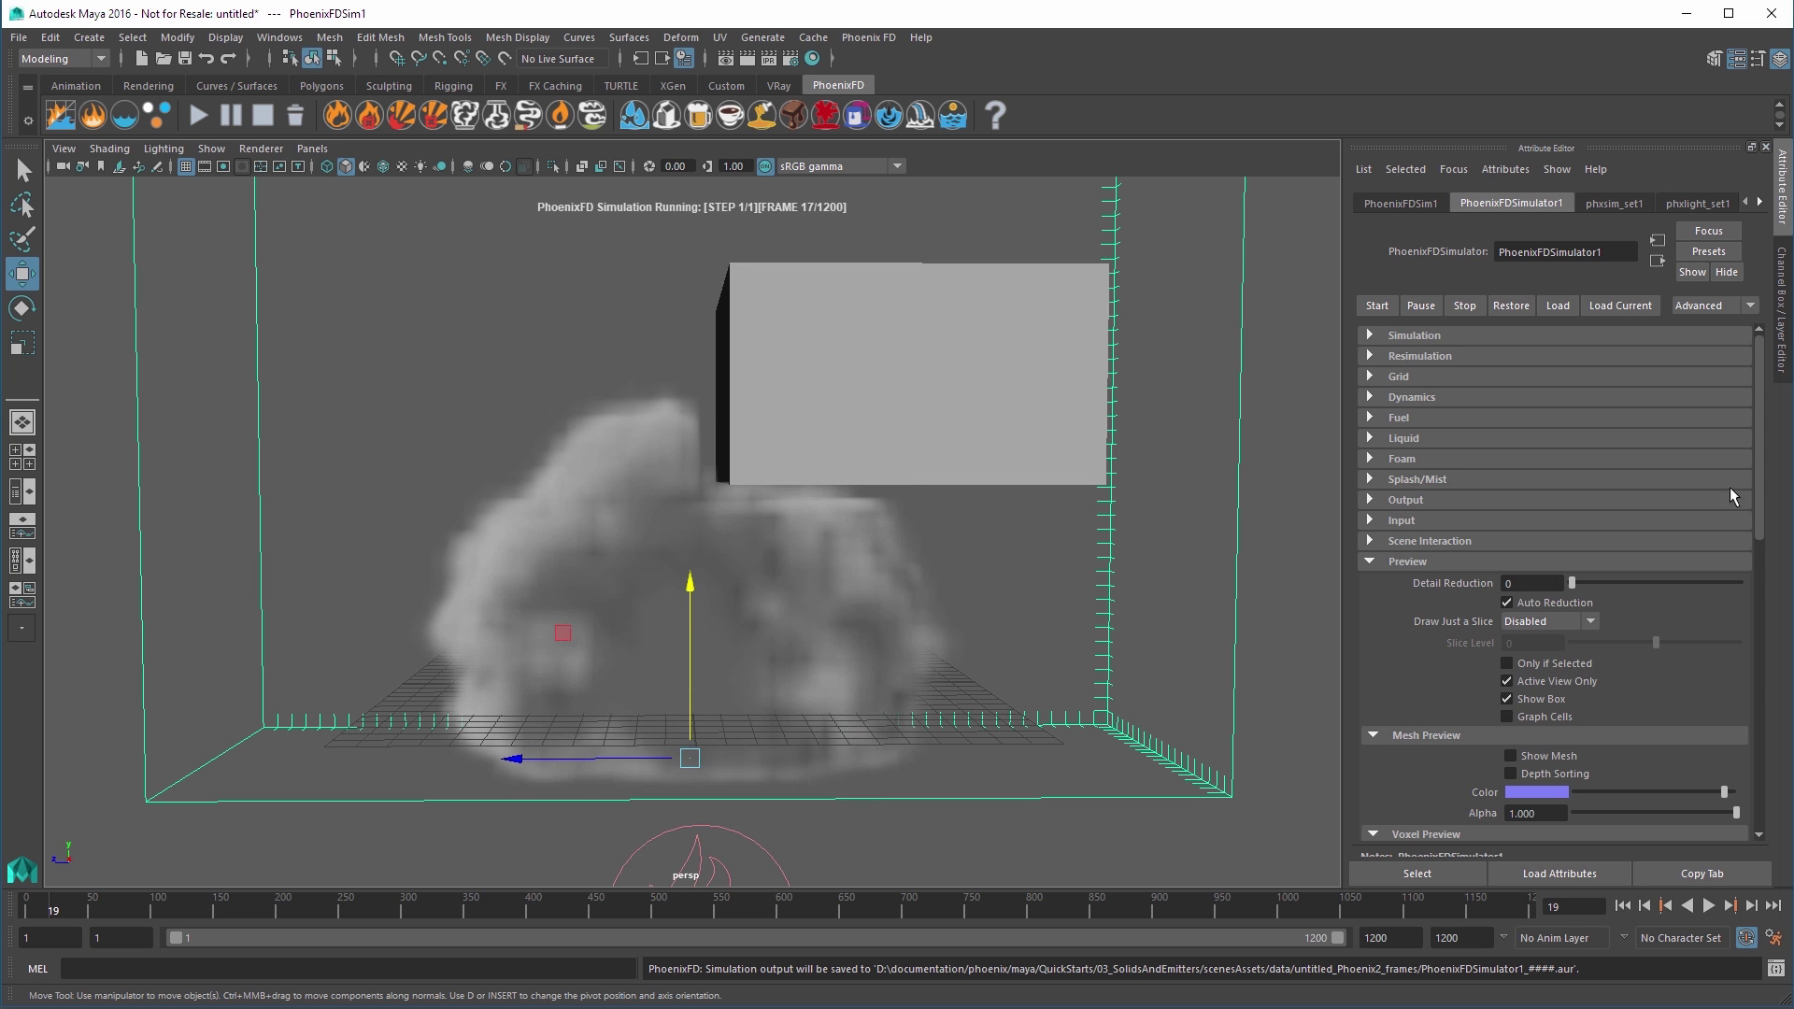
{"action": "left_click_drag", "start_coordinate": [1765, 496], "coordinate": [1781, 755]}
{"action": "left_click", "coordinate": [1413, 663]}
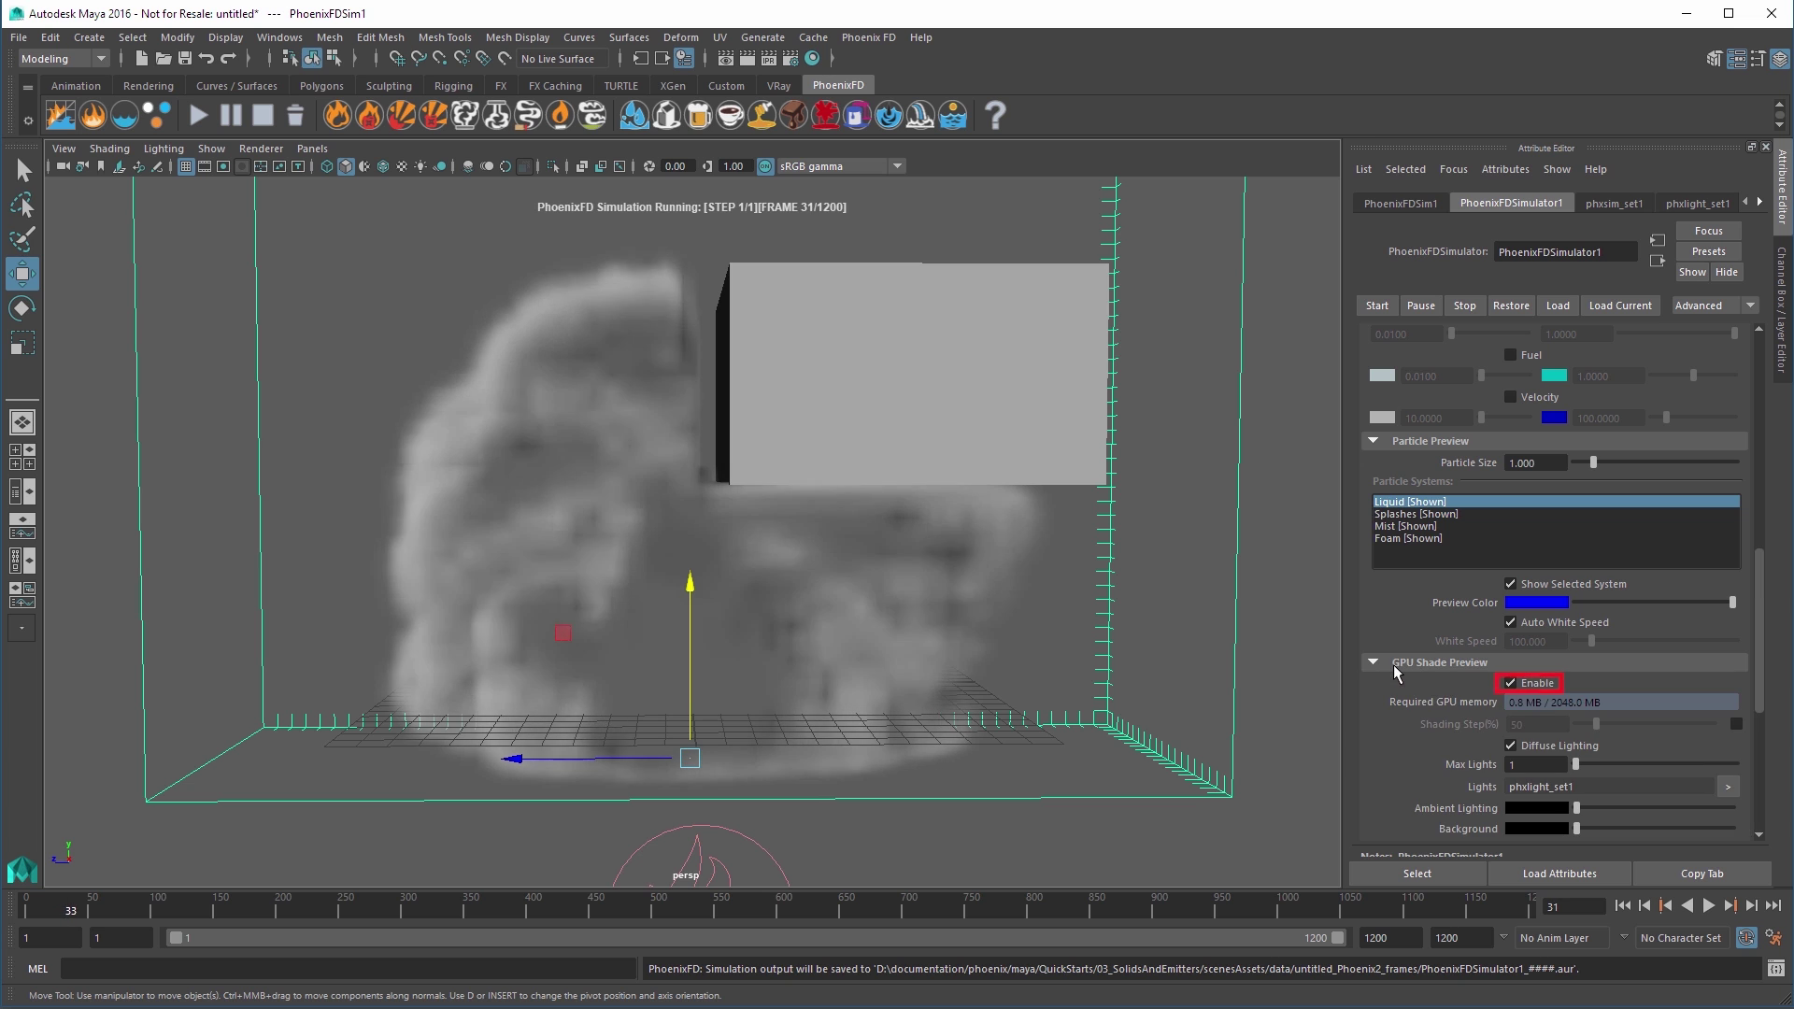
{"action": "left_click", "coordinate": [1528, 686]}
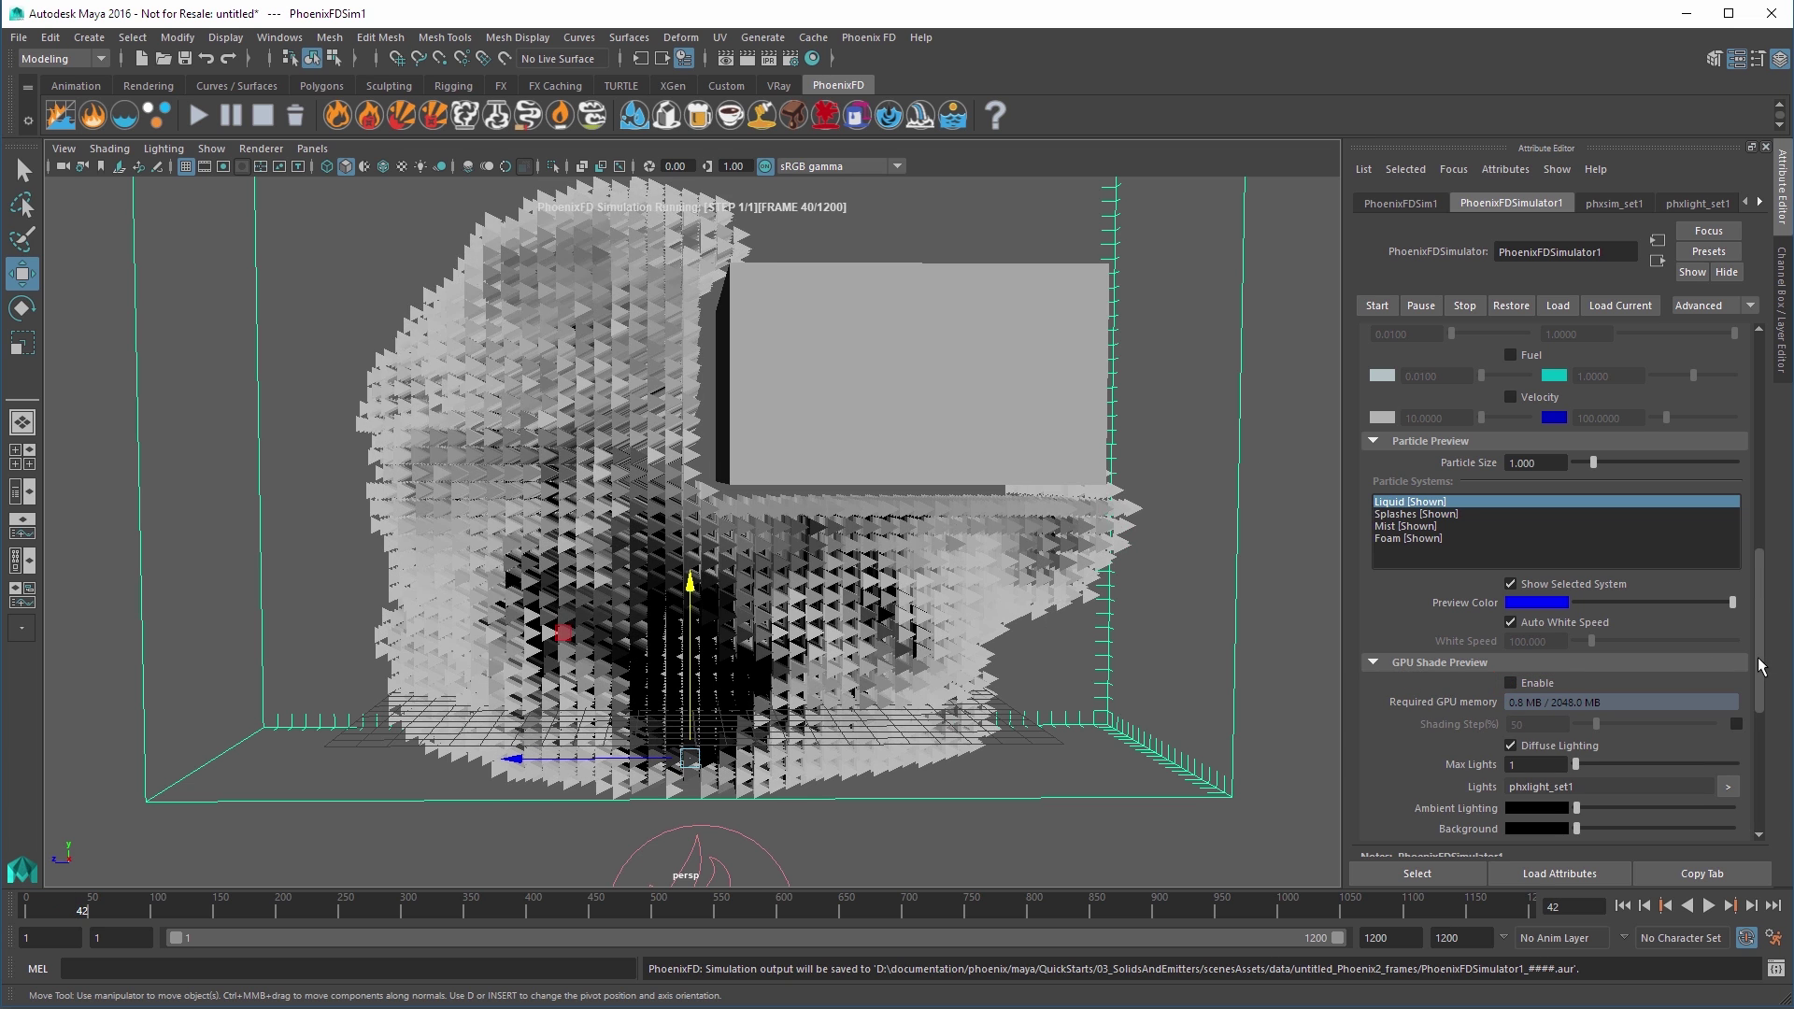
Limit the simulator's voxel preview to a single slice along the X axis
{"action": "scroll", "coordinate": [1763, 601], "scroll_direction": "up", "scroll_amount": 2}
{"action": "scroll", "coordinate": [1763, 601], "scroll_direction": "up", "scroll_amount": 8}
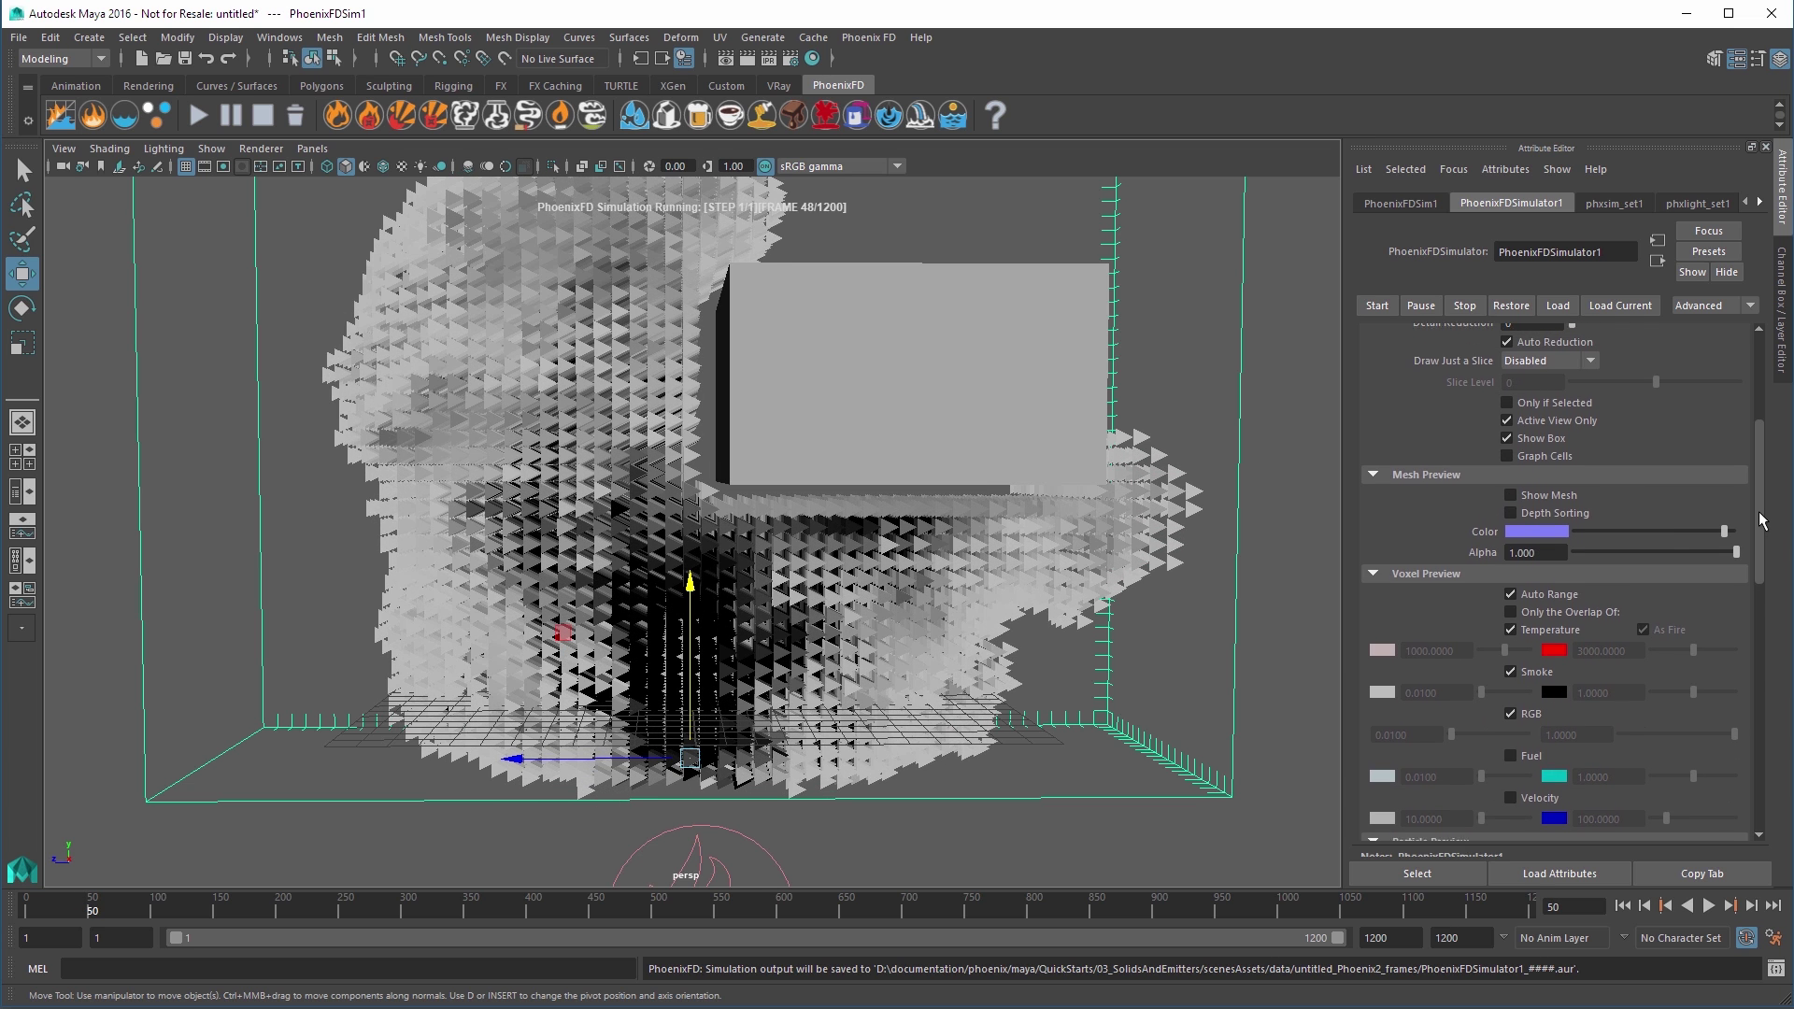
{"action": "scroll", "coordinate": [1760, 521], "scroll_direction": "up", "scroll_amount": 4}
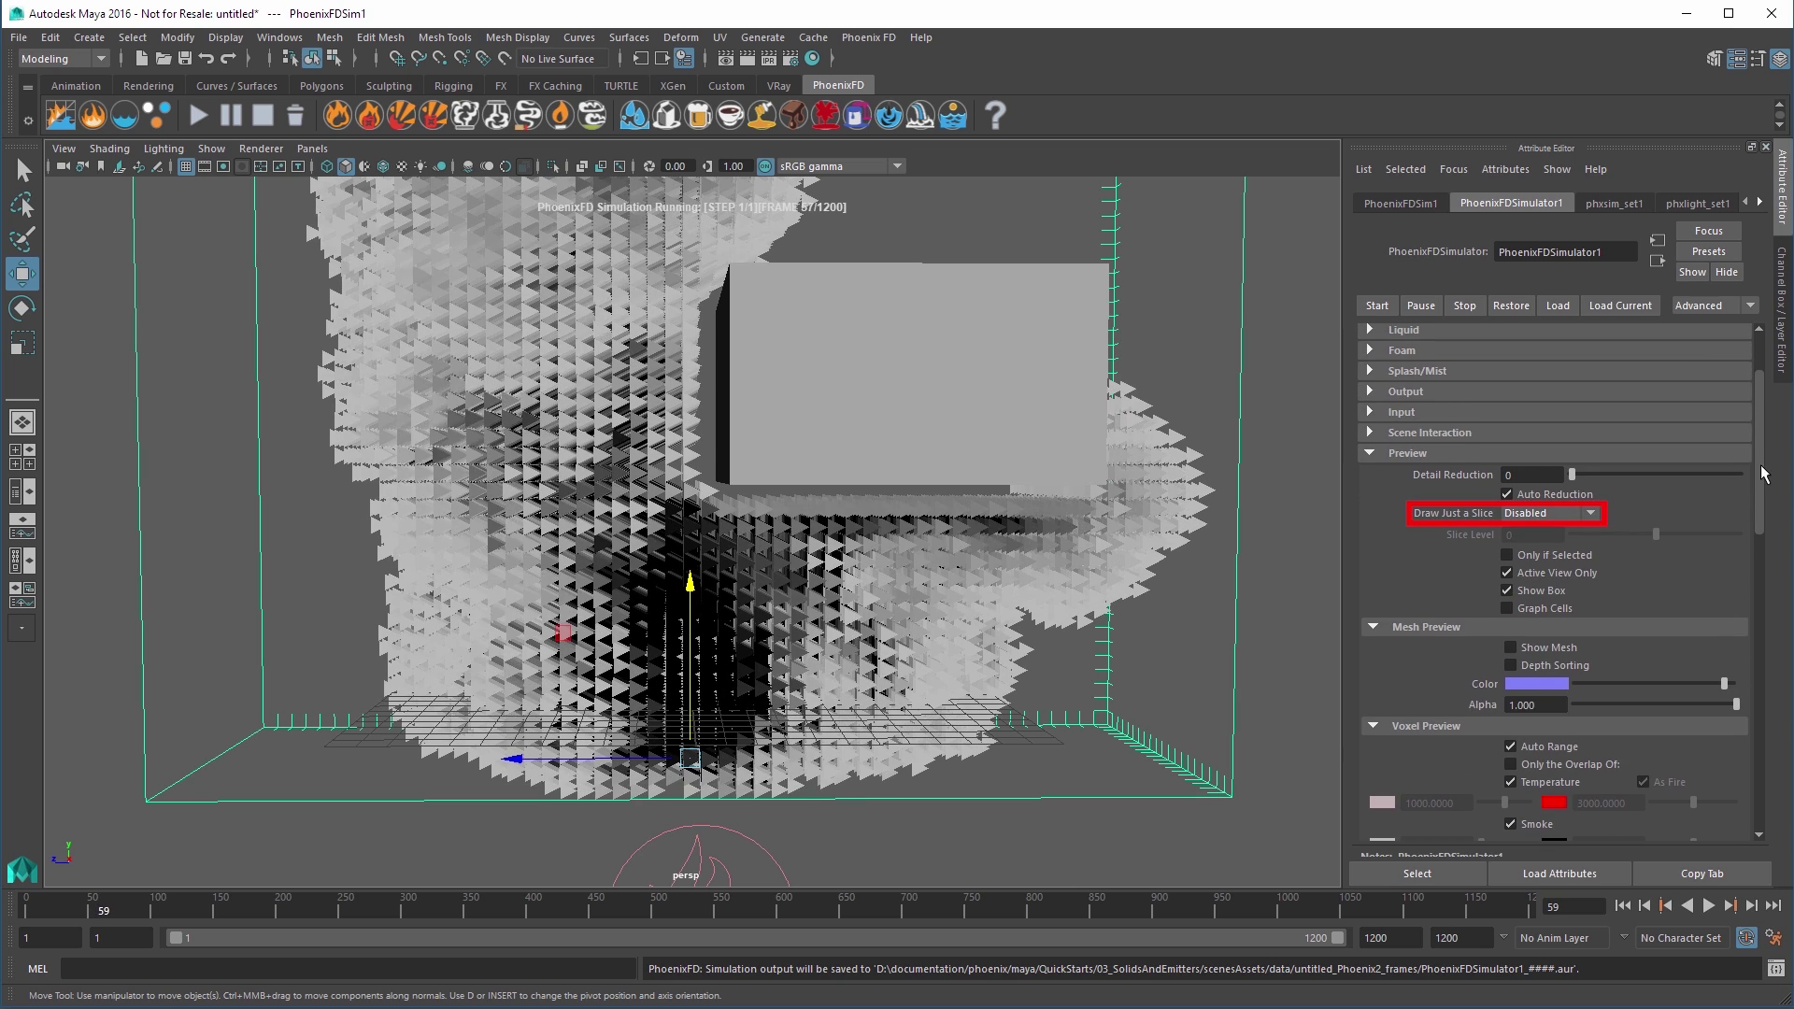
{"action": "left_click", "coordinate": [1553, 515]}
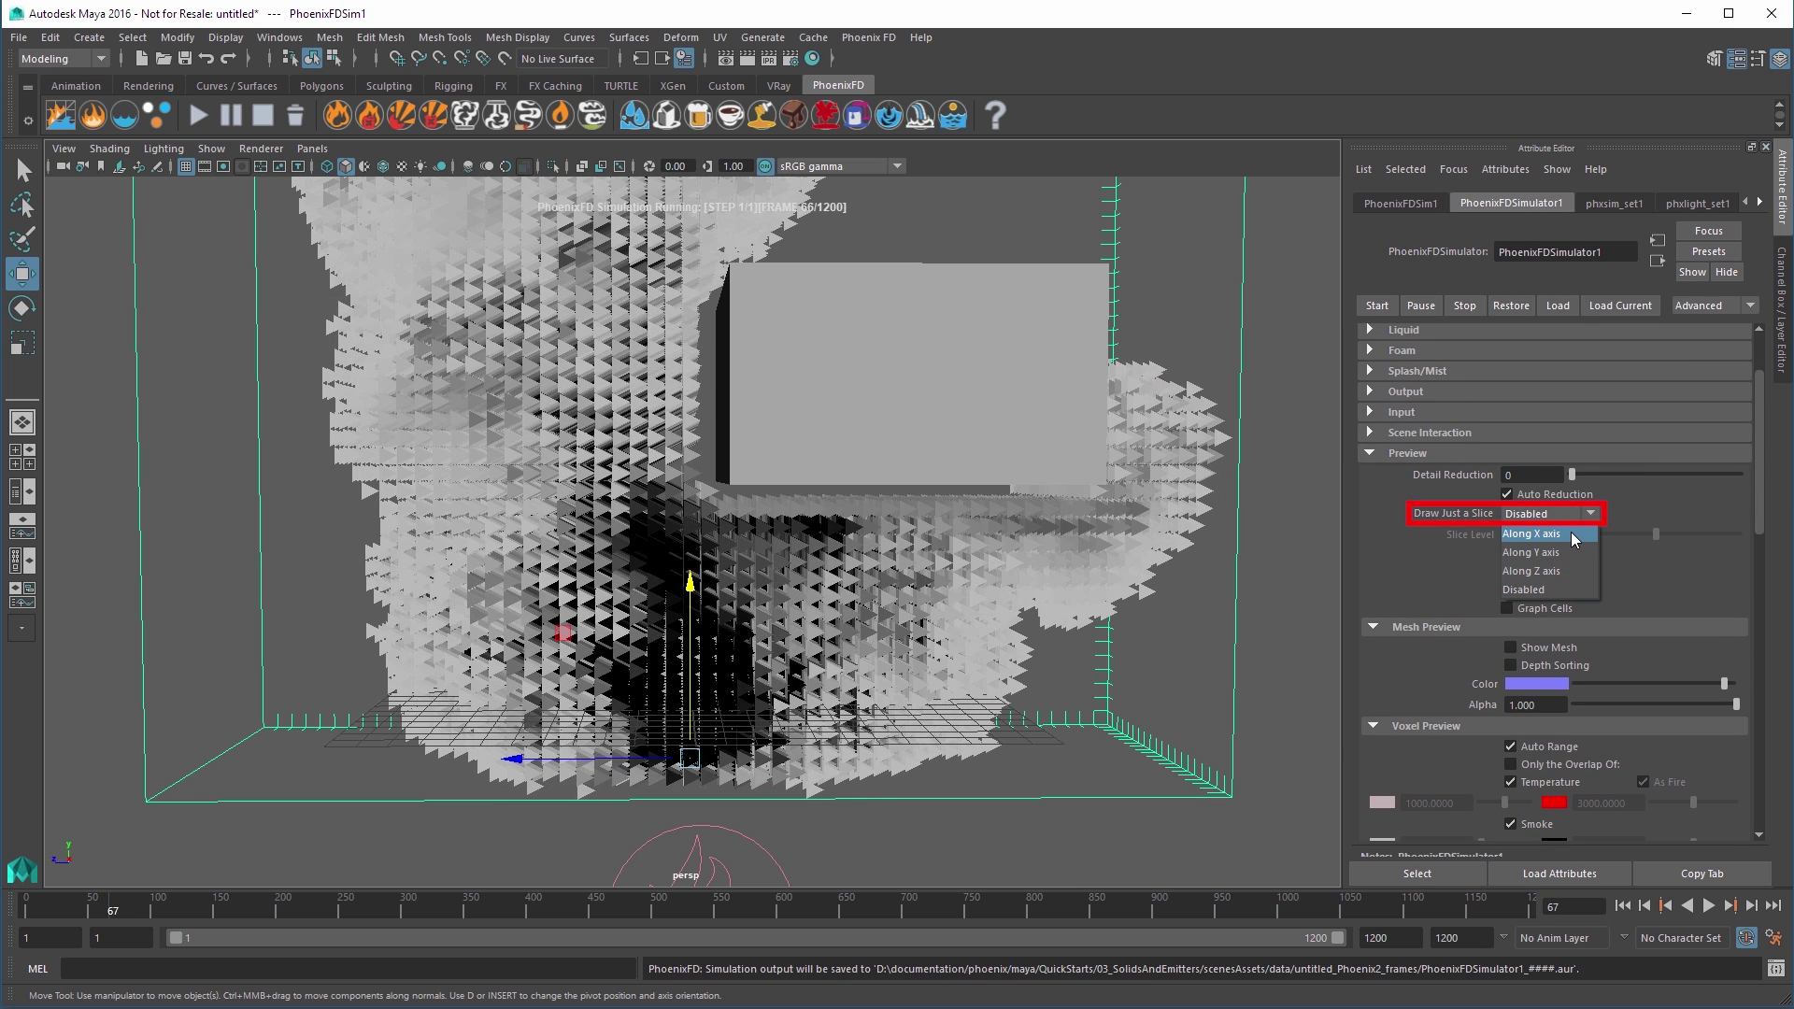
{"action": "left_click", "coordinate": [1571, 532]}
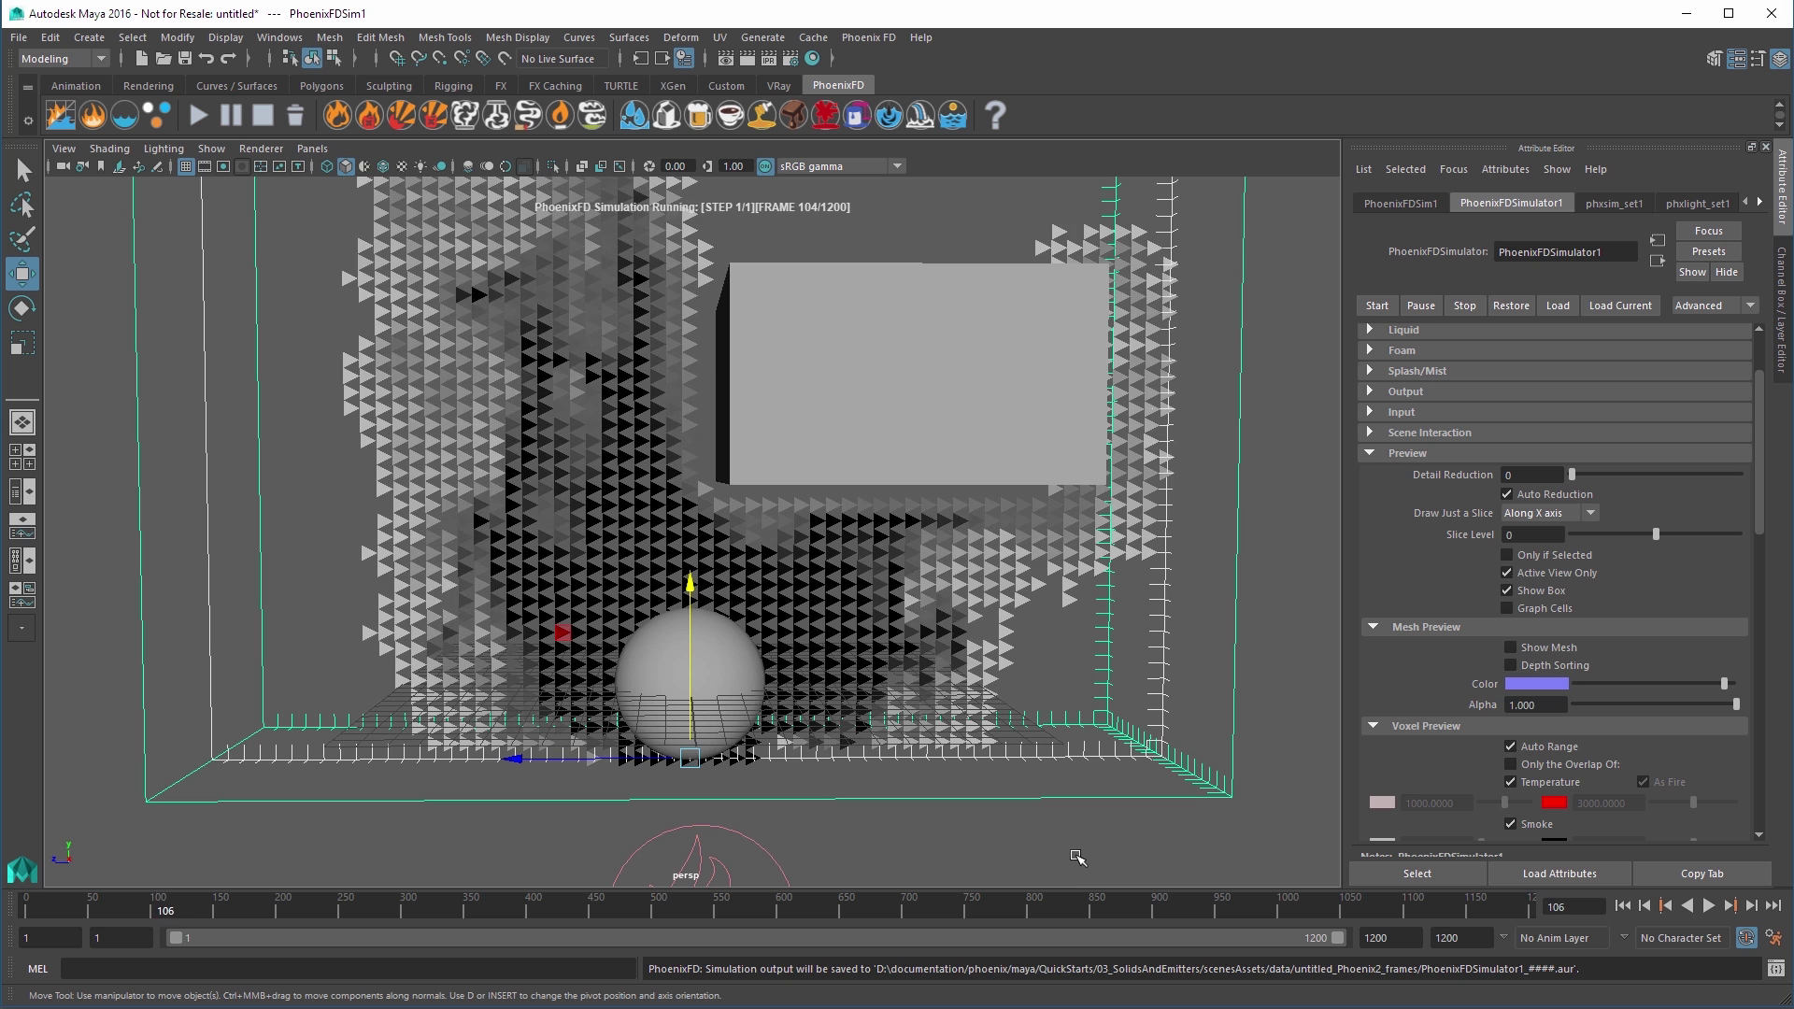
{"action": "left_click", "coordinate": [1390, 453]}
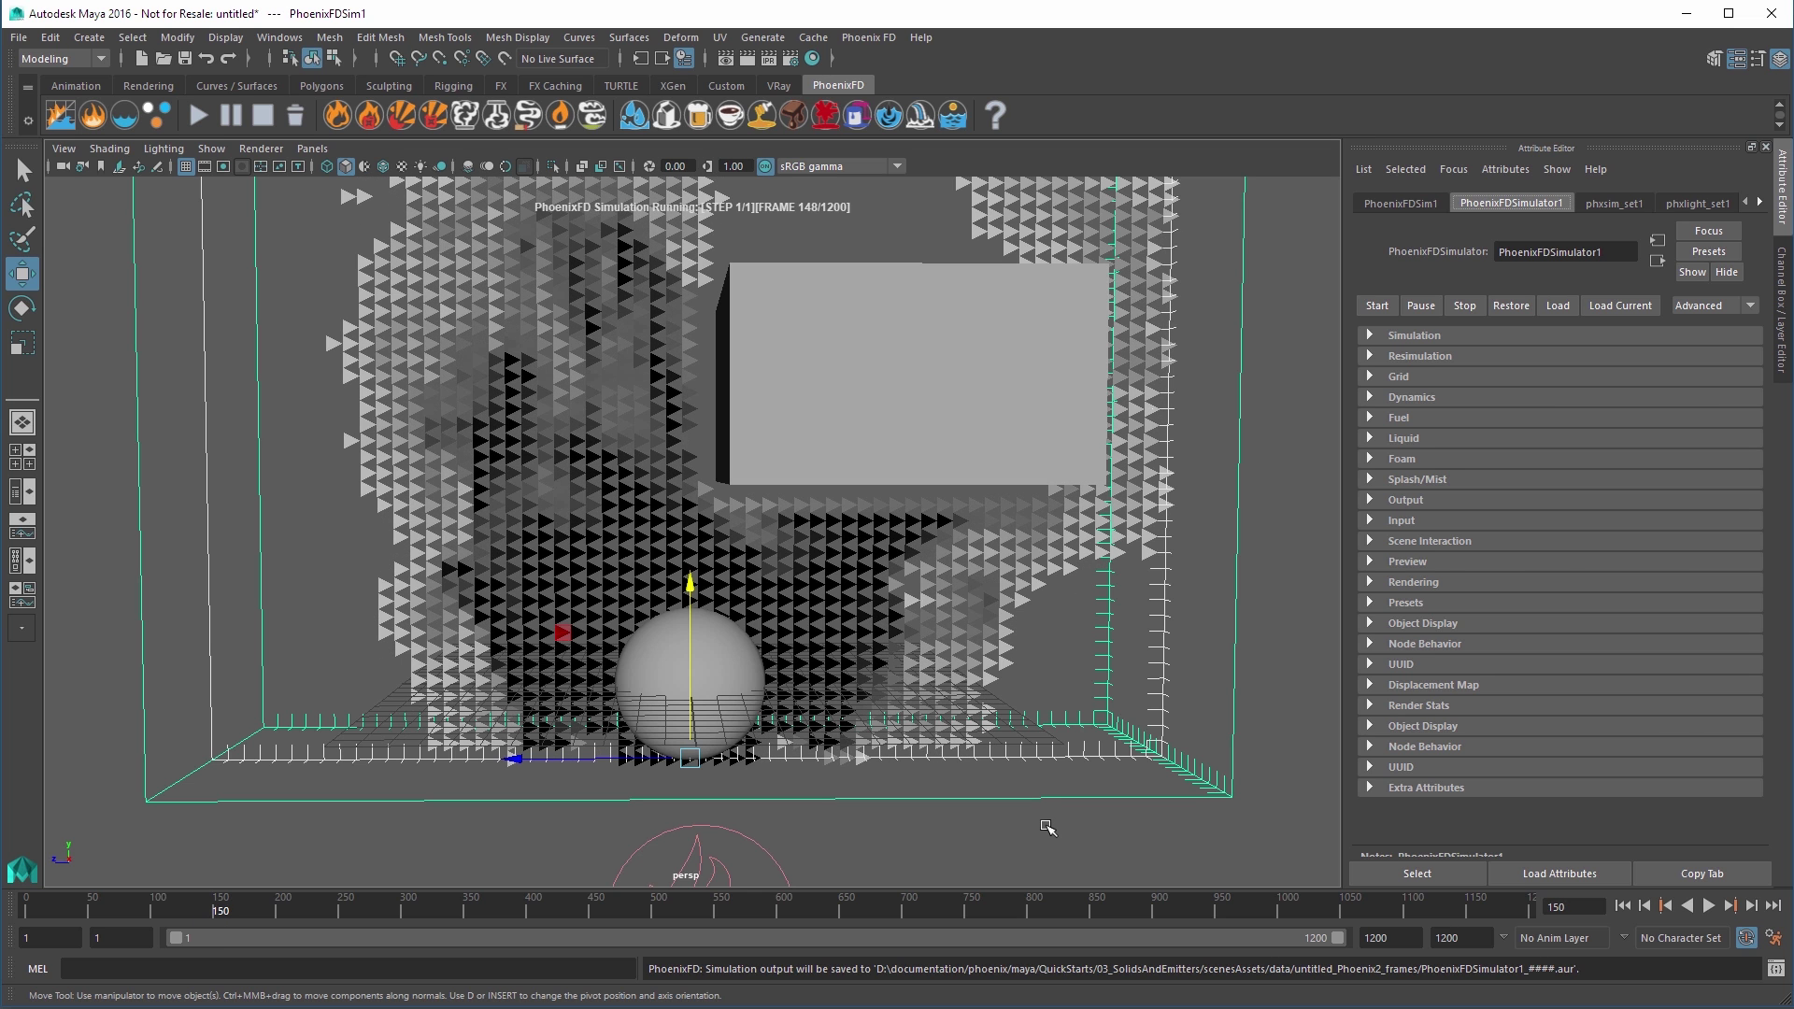
Show the scene in wireframe and turn off Solid in the box's Extra Phoenix FD Attributes
{"action": "left_click", "coordinate": [929, 469]}
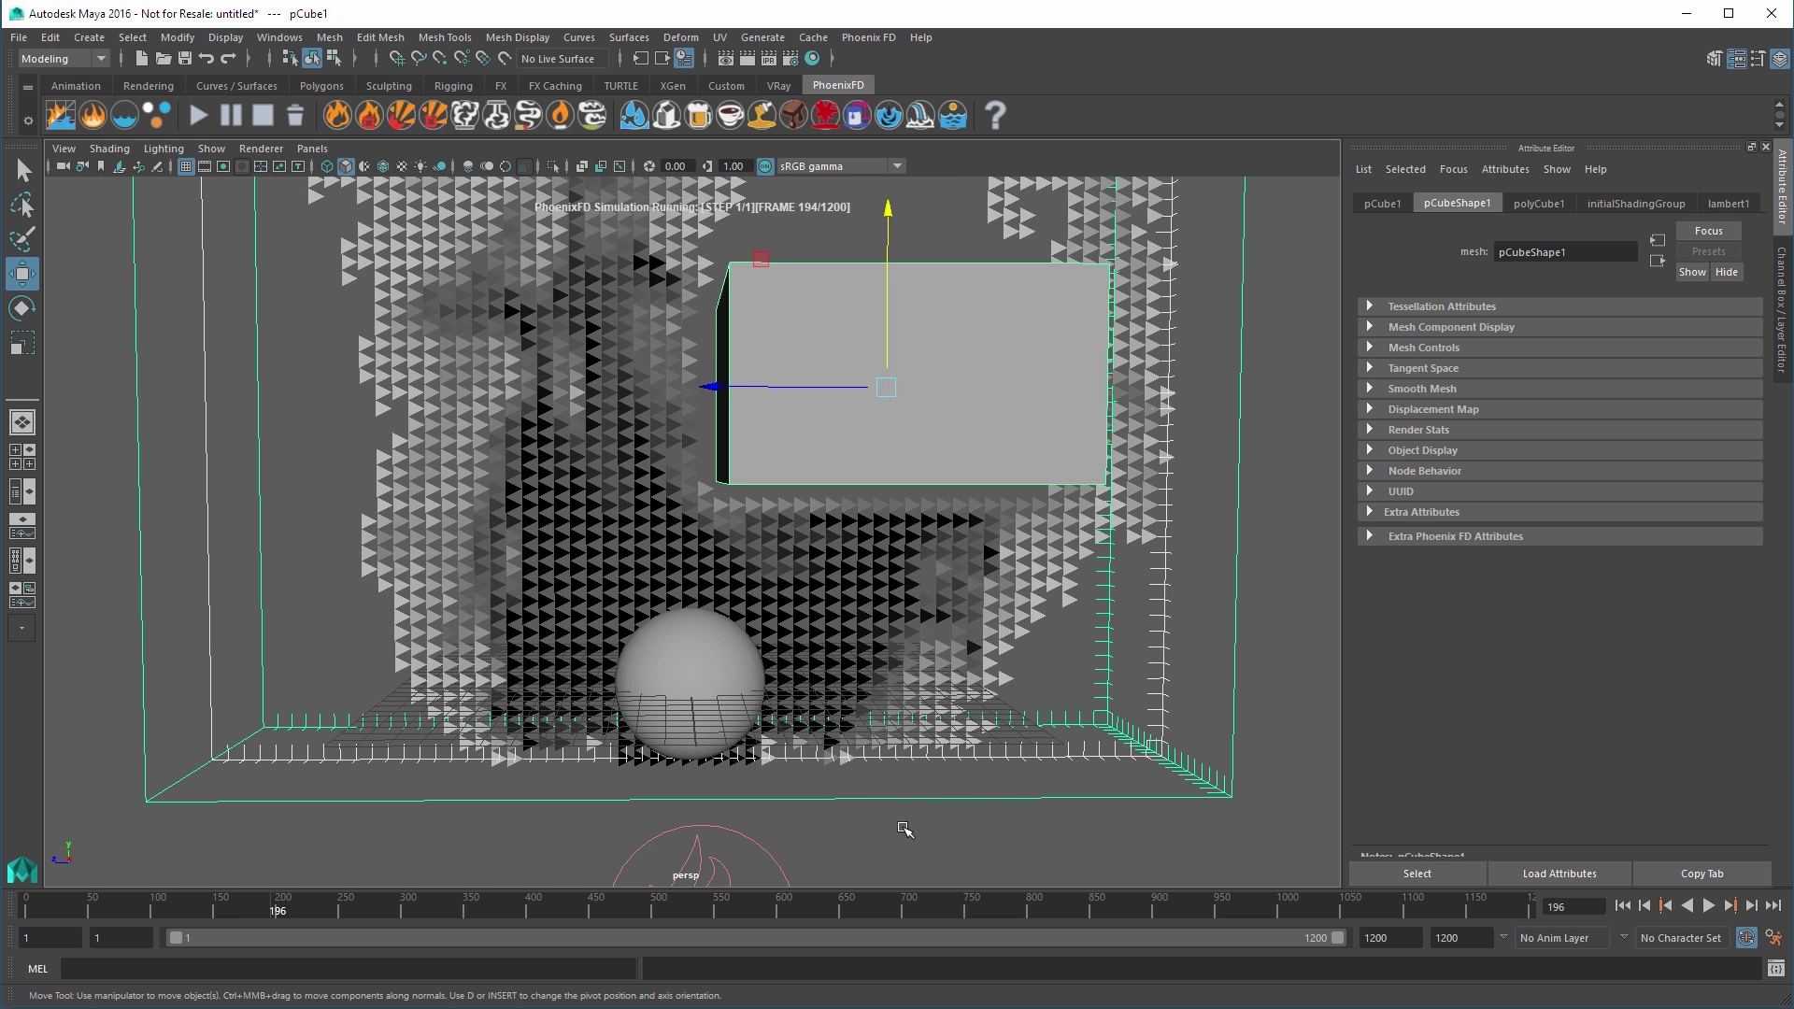
{"action": "key", "text": "4"}
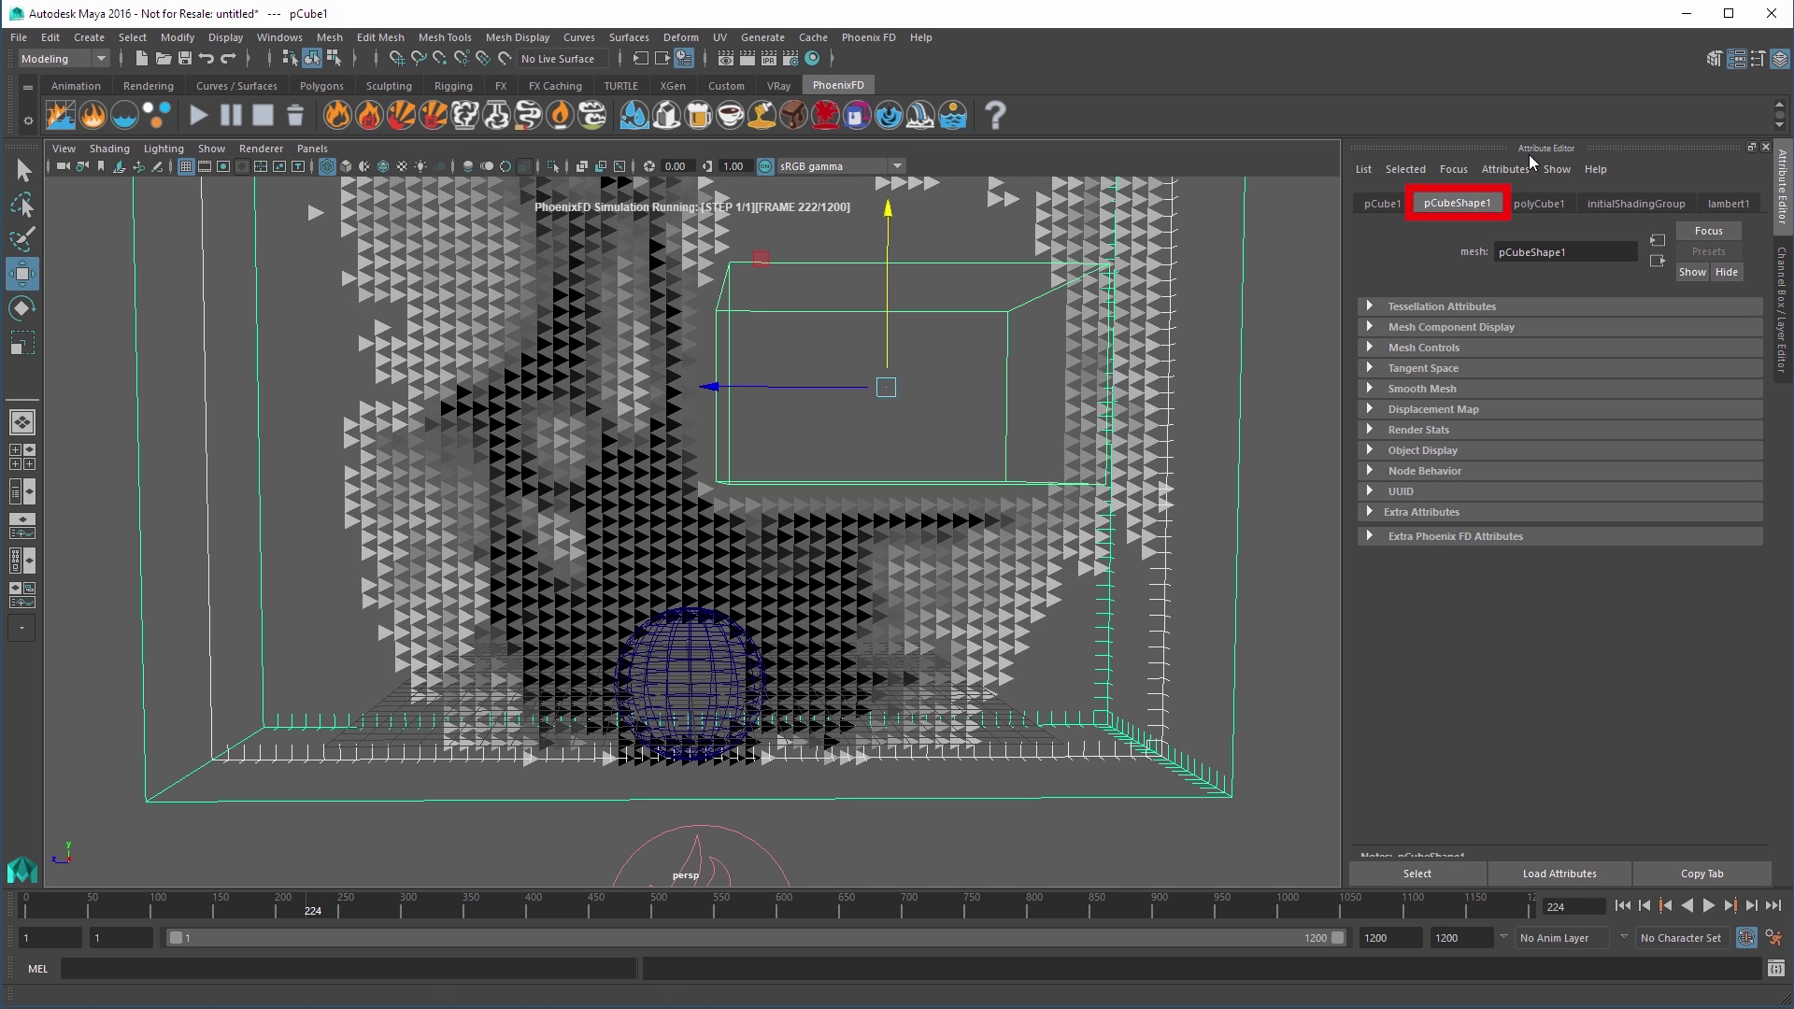
{"action": "left_click", "coordinate": [1507, 173]}
{"action": "mouse_move", "coordinate": [1540, 262]}
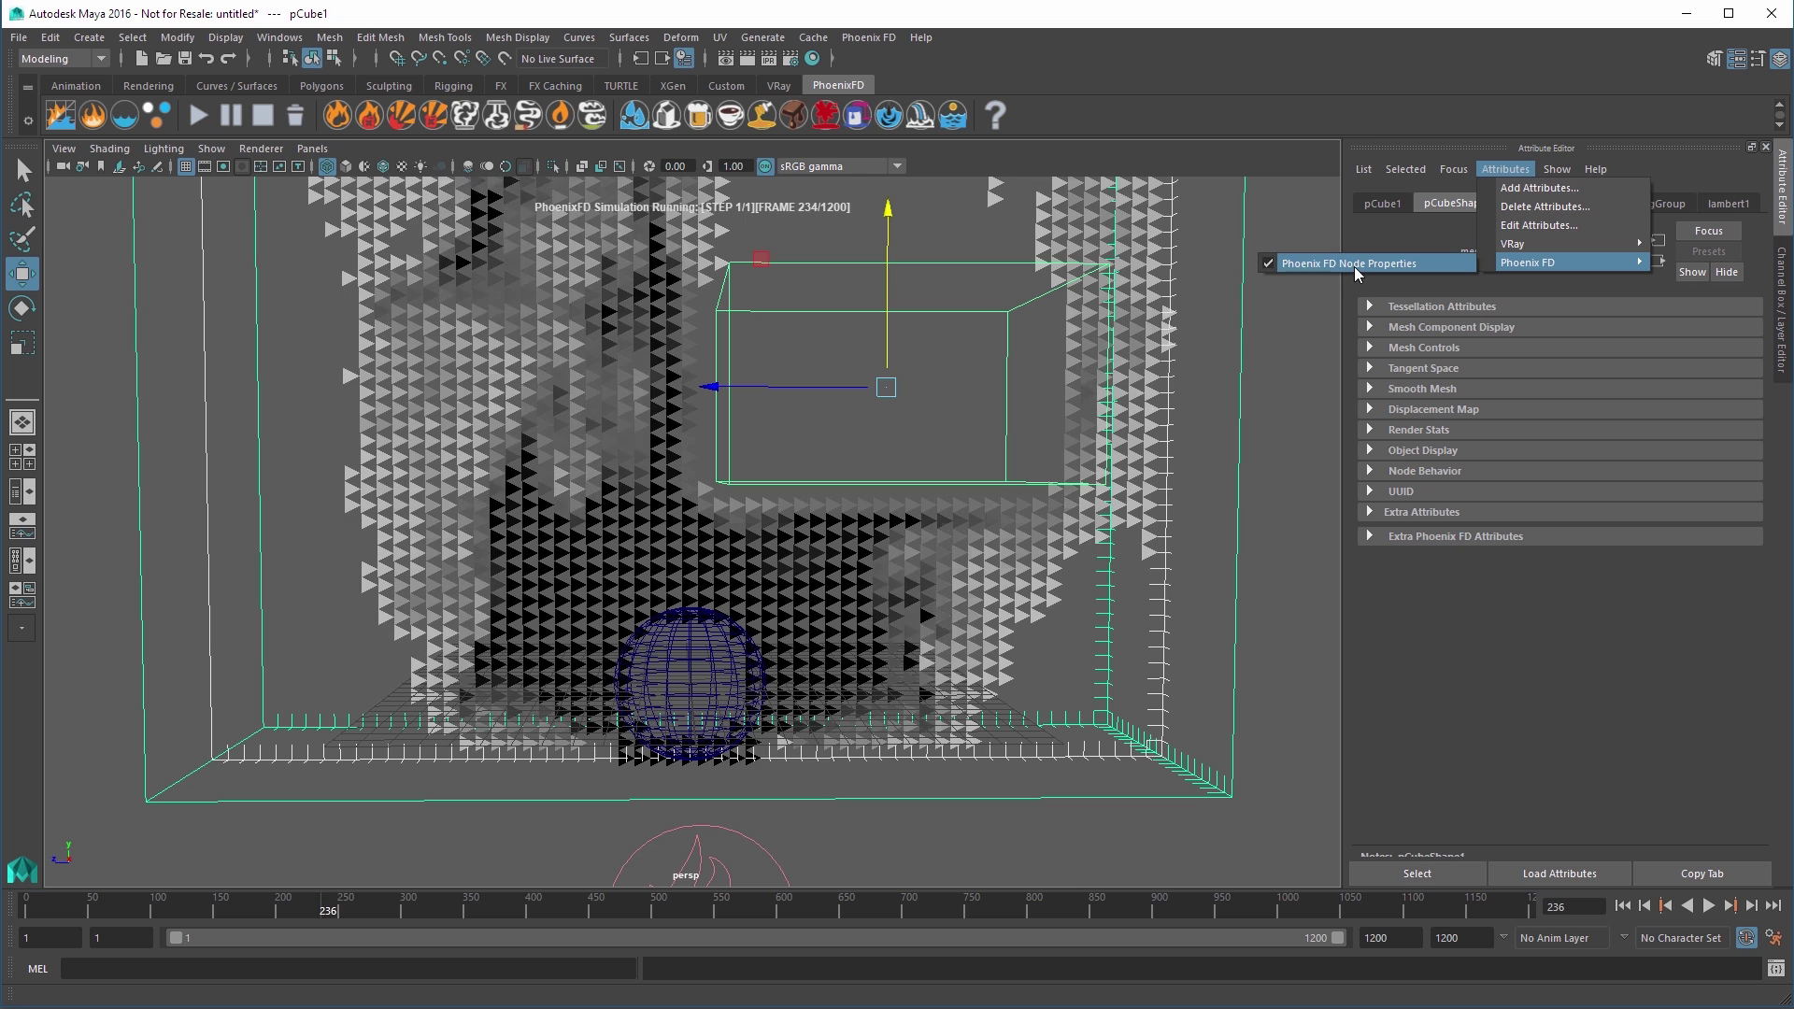
{"action": "left_click", "coordinate": [1370, 536]}
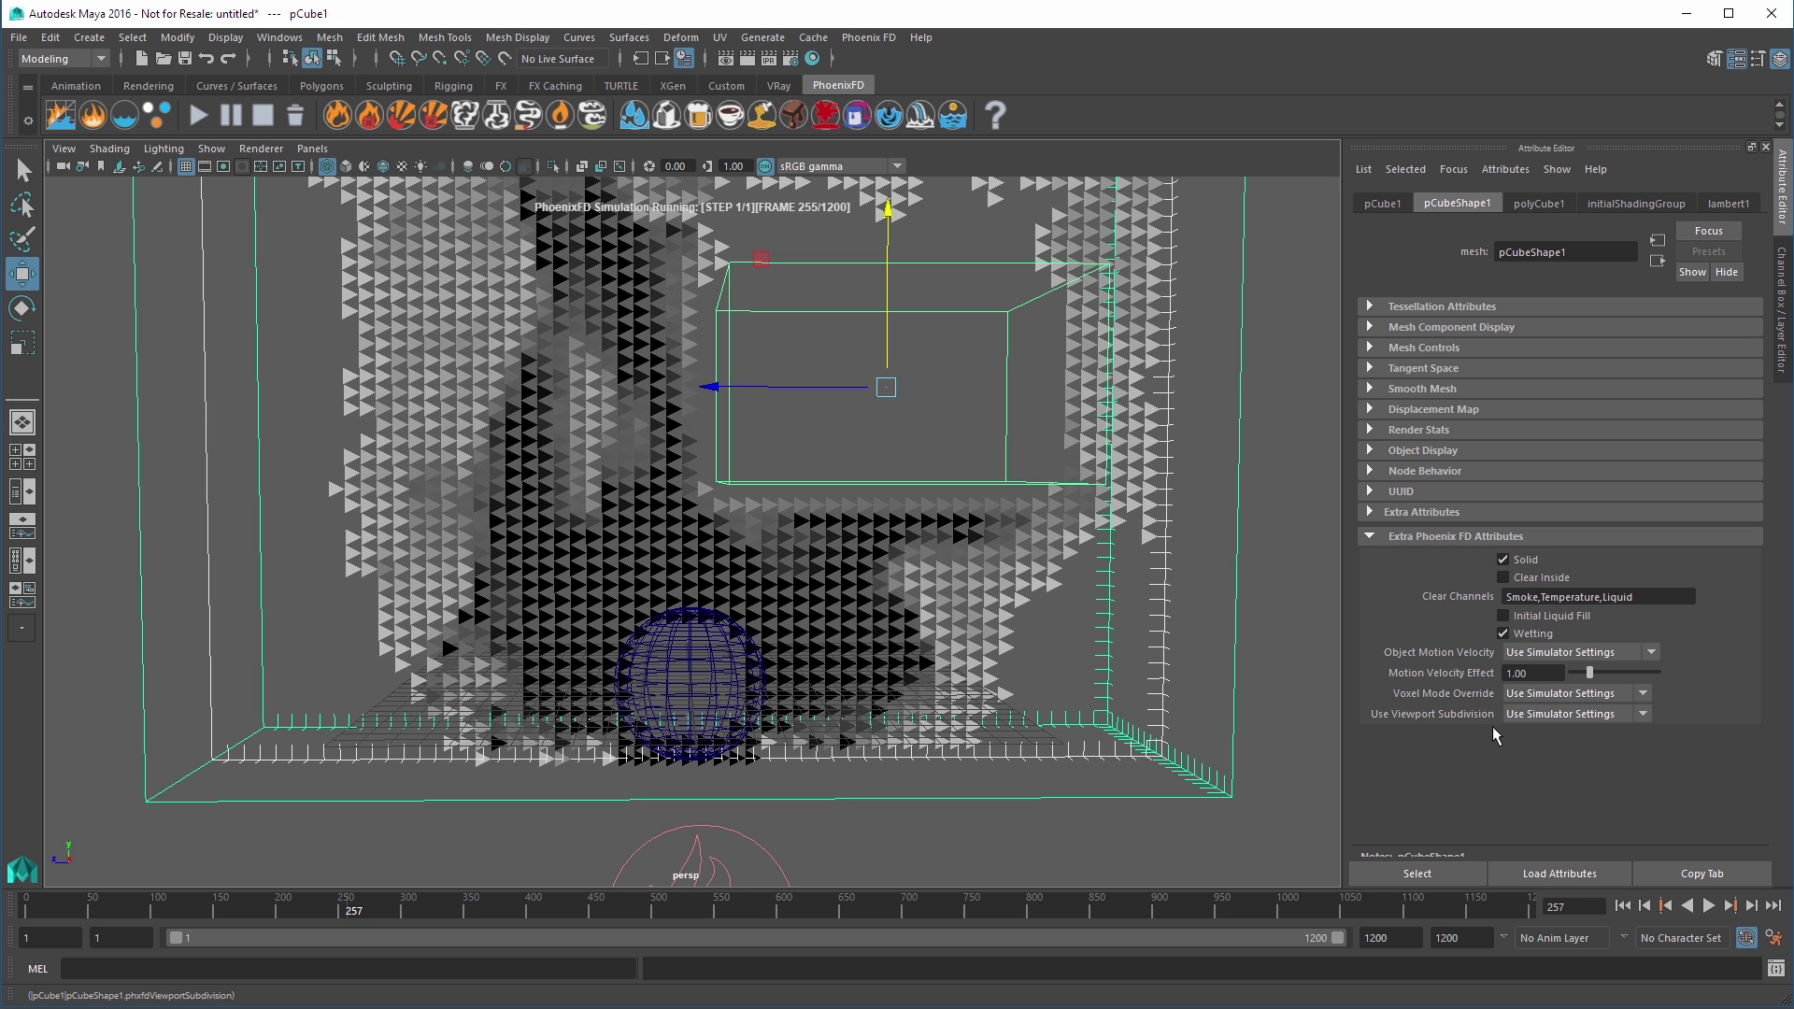
{"action": "left_click", "coordinate": [1502, 560]}
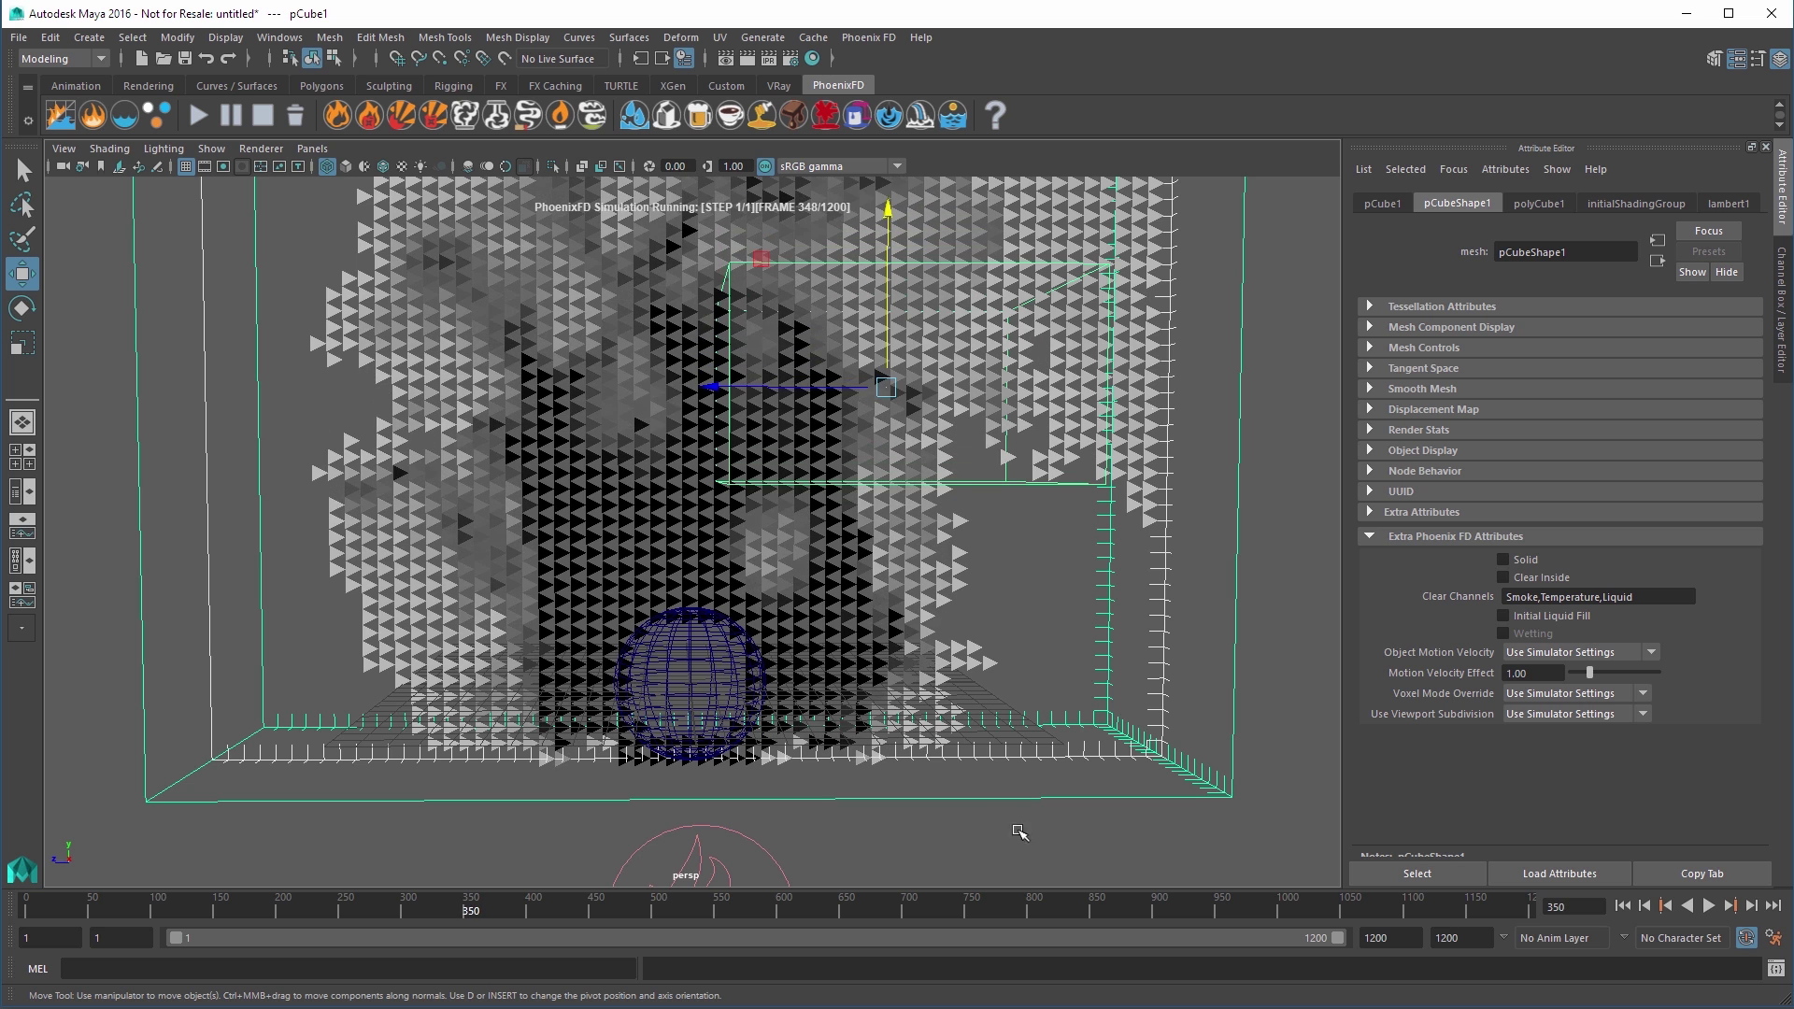
Examine the simulator's Scene Interaction settings, including the interaction set's contents and the Exclude List option
{"action": "left_click", "coordinate": [1241, 416]}
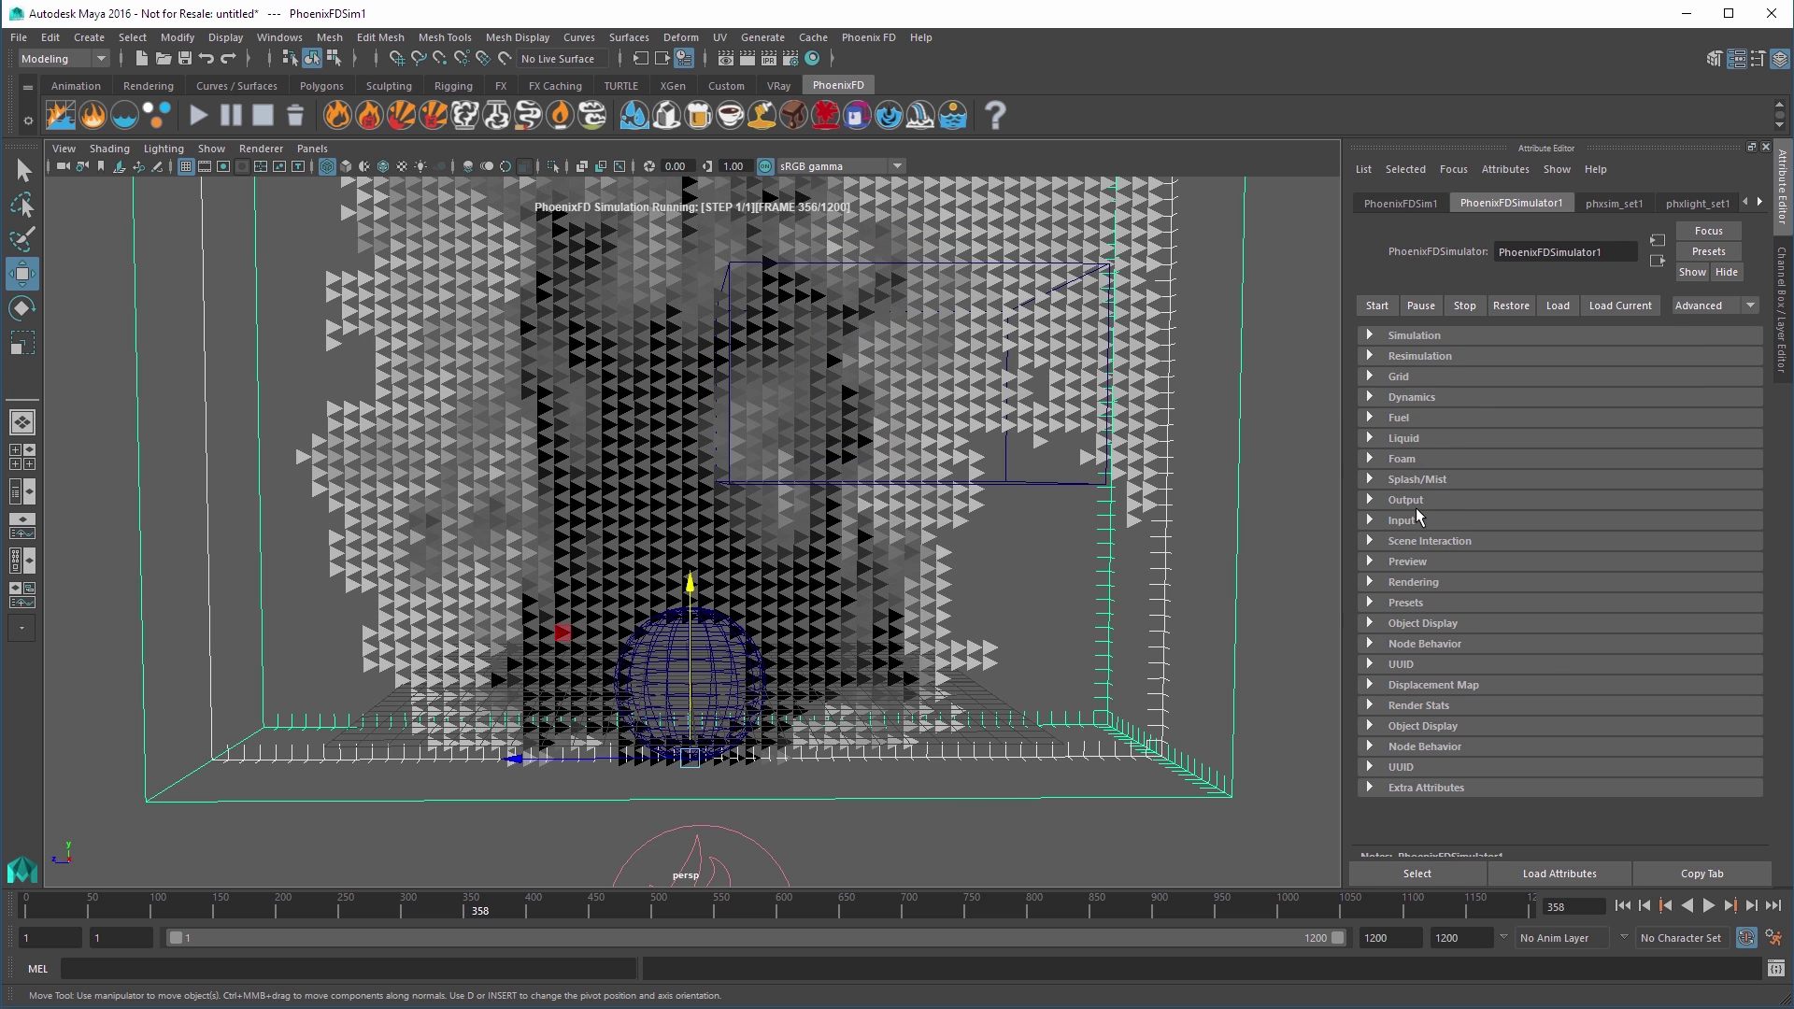
{"action": "left_click", "coordinate": [1420, 541]}
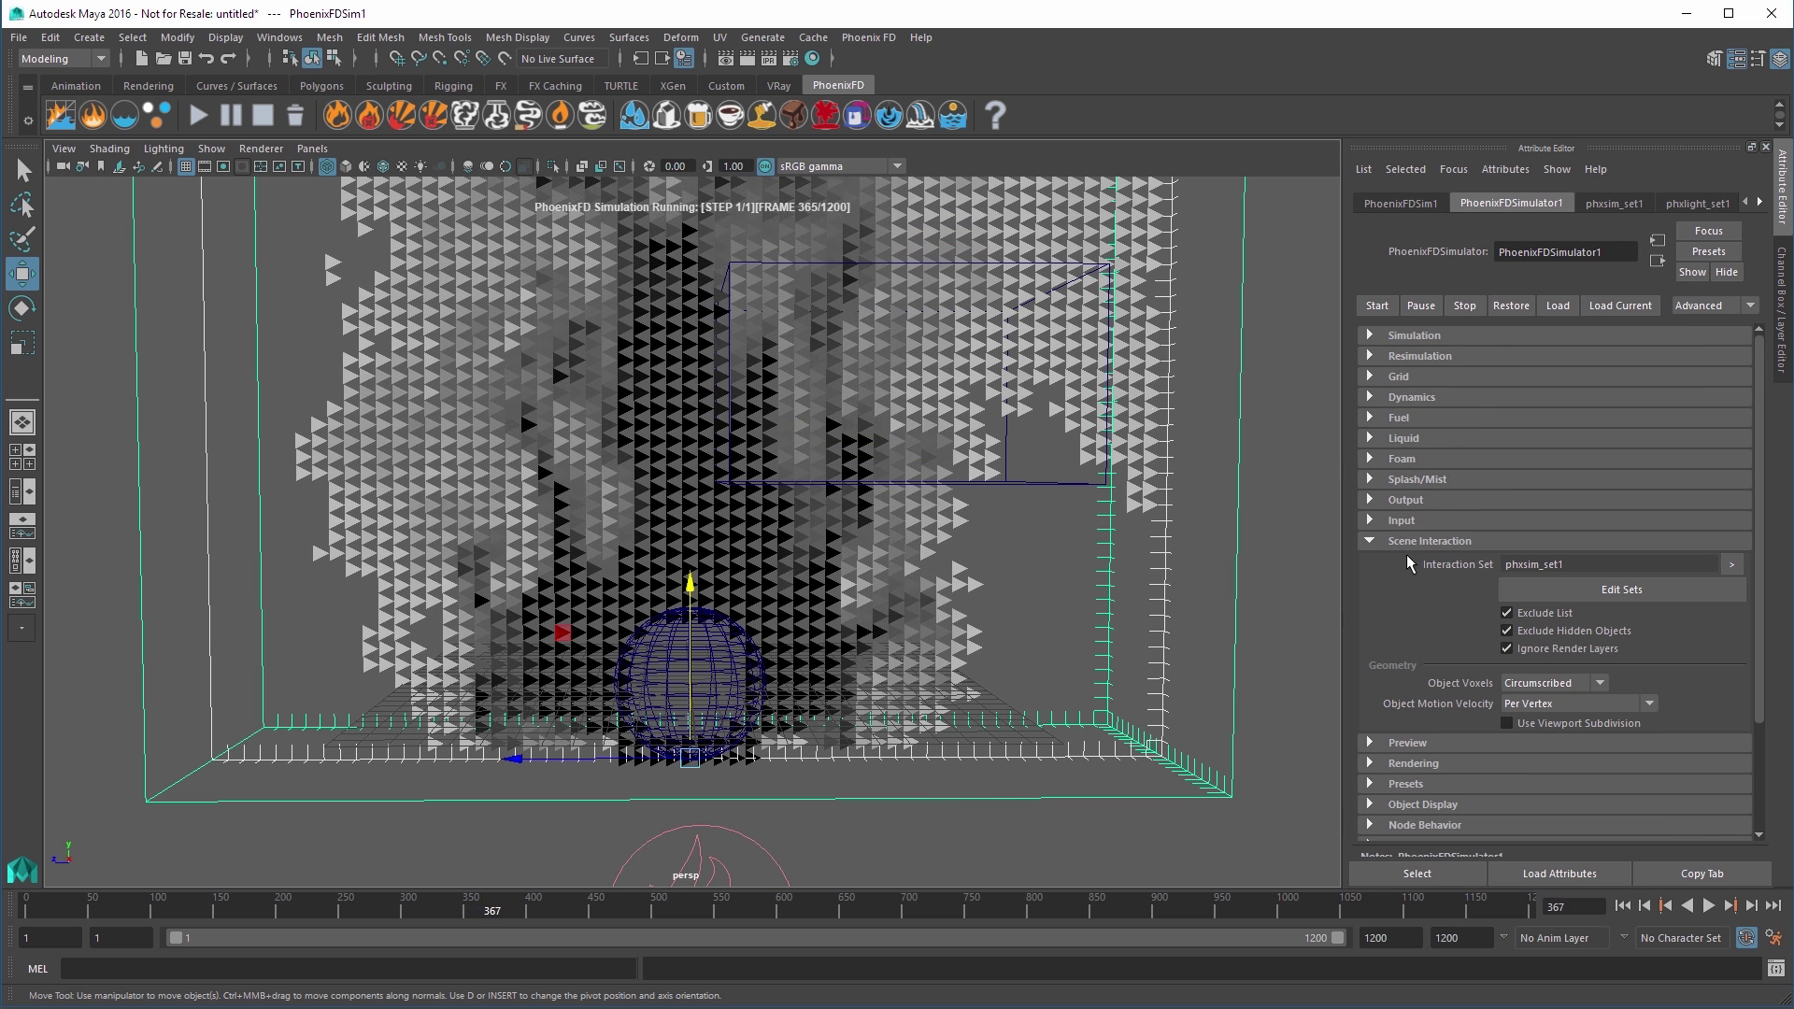
{"action": "left_click", "coordinate": [1584, 587]}
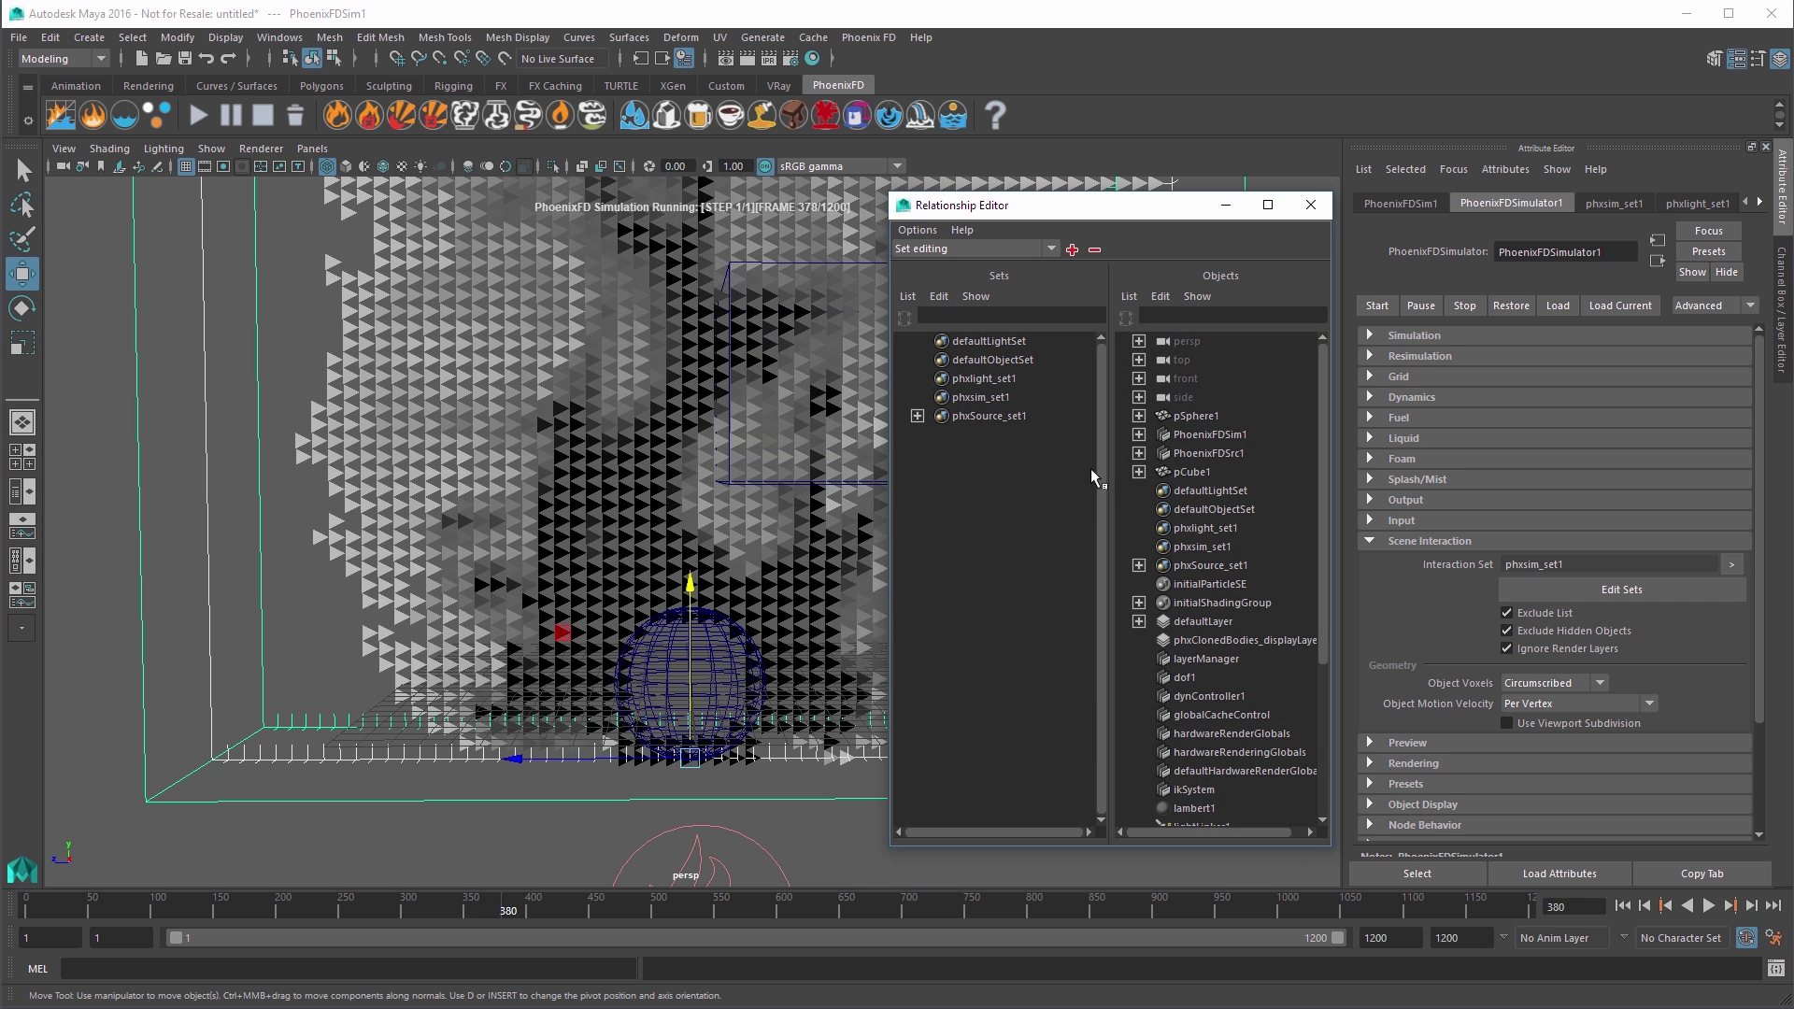
{"action": "left_click", "coordinate": [1309, 205]}
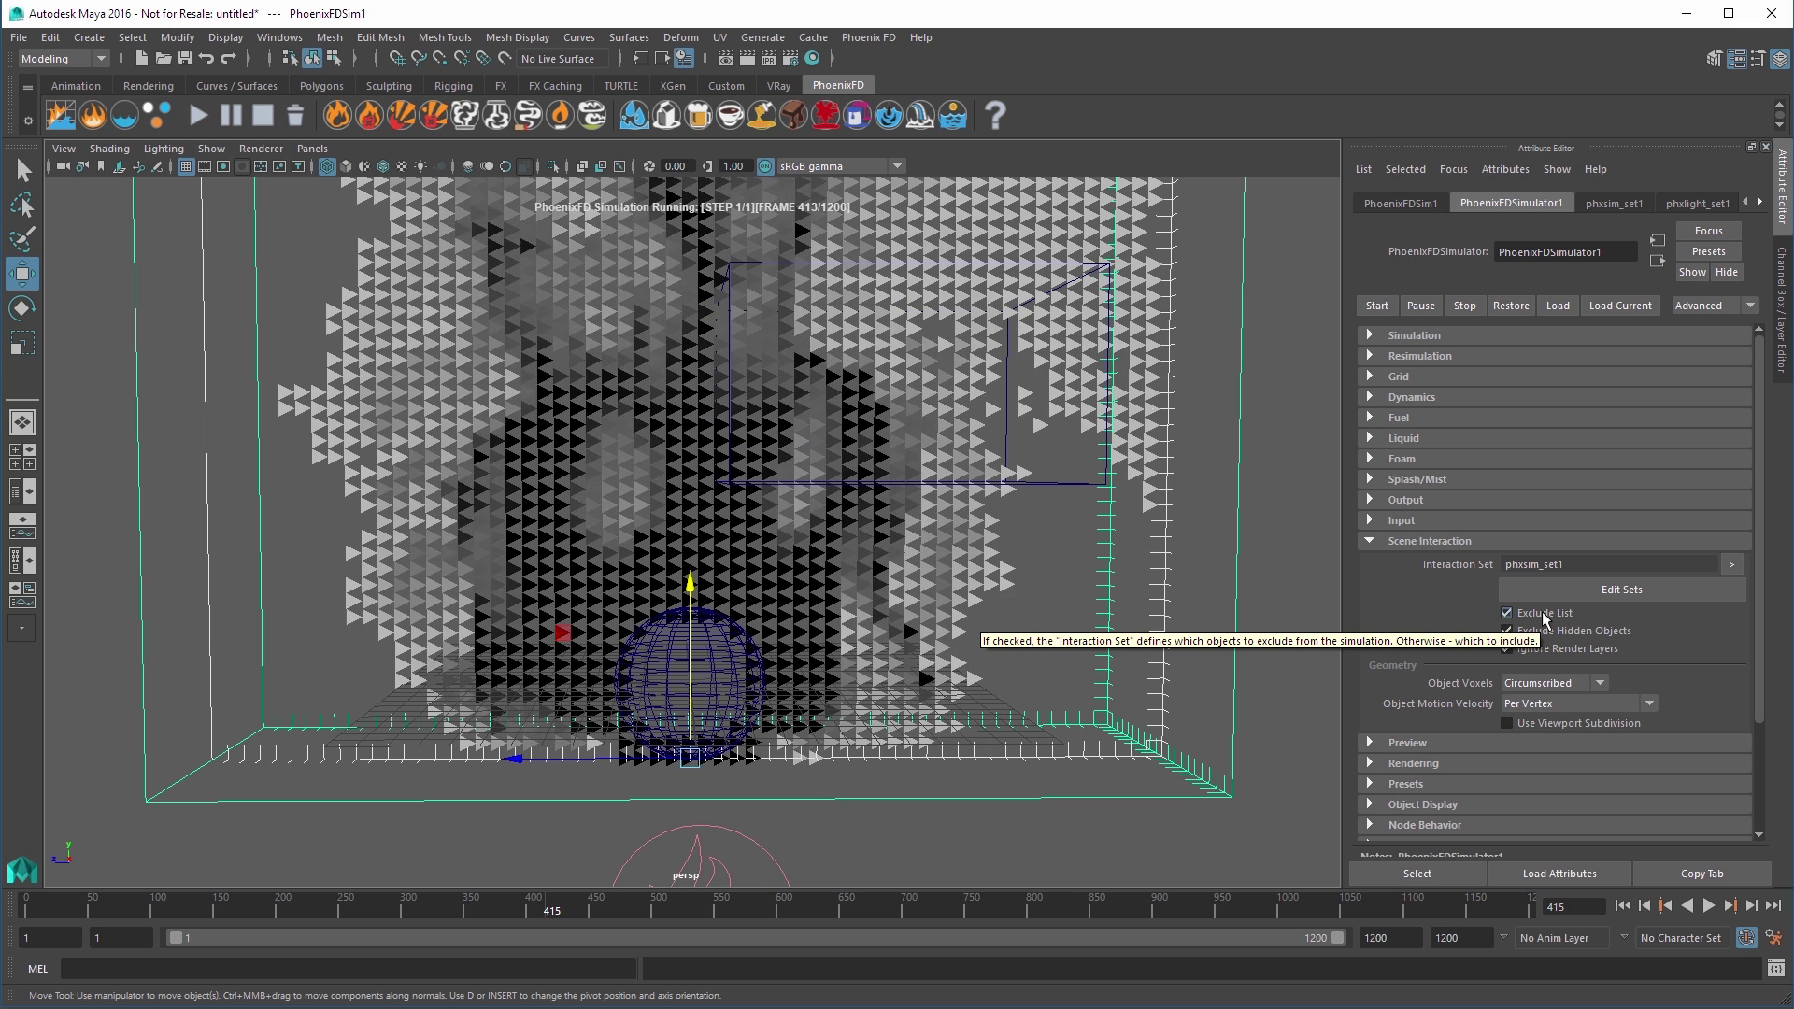
{"action": "left_click", "coordinate": [1425, 542]}
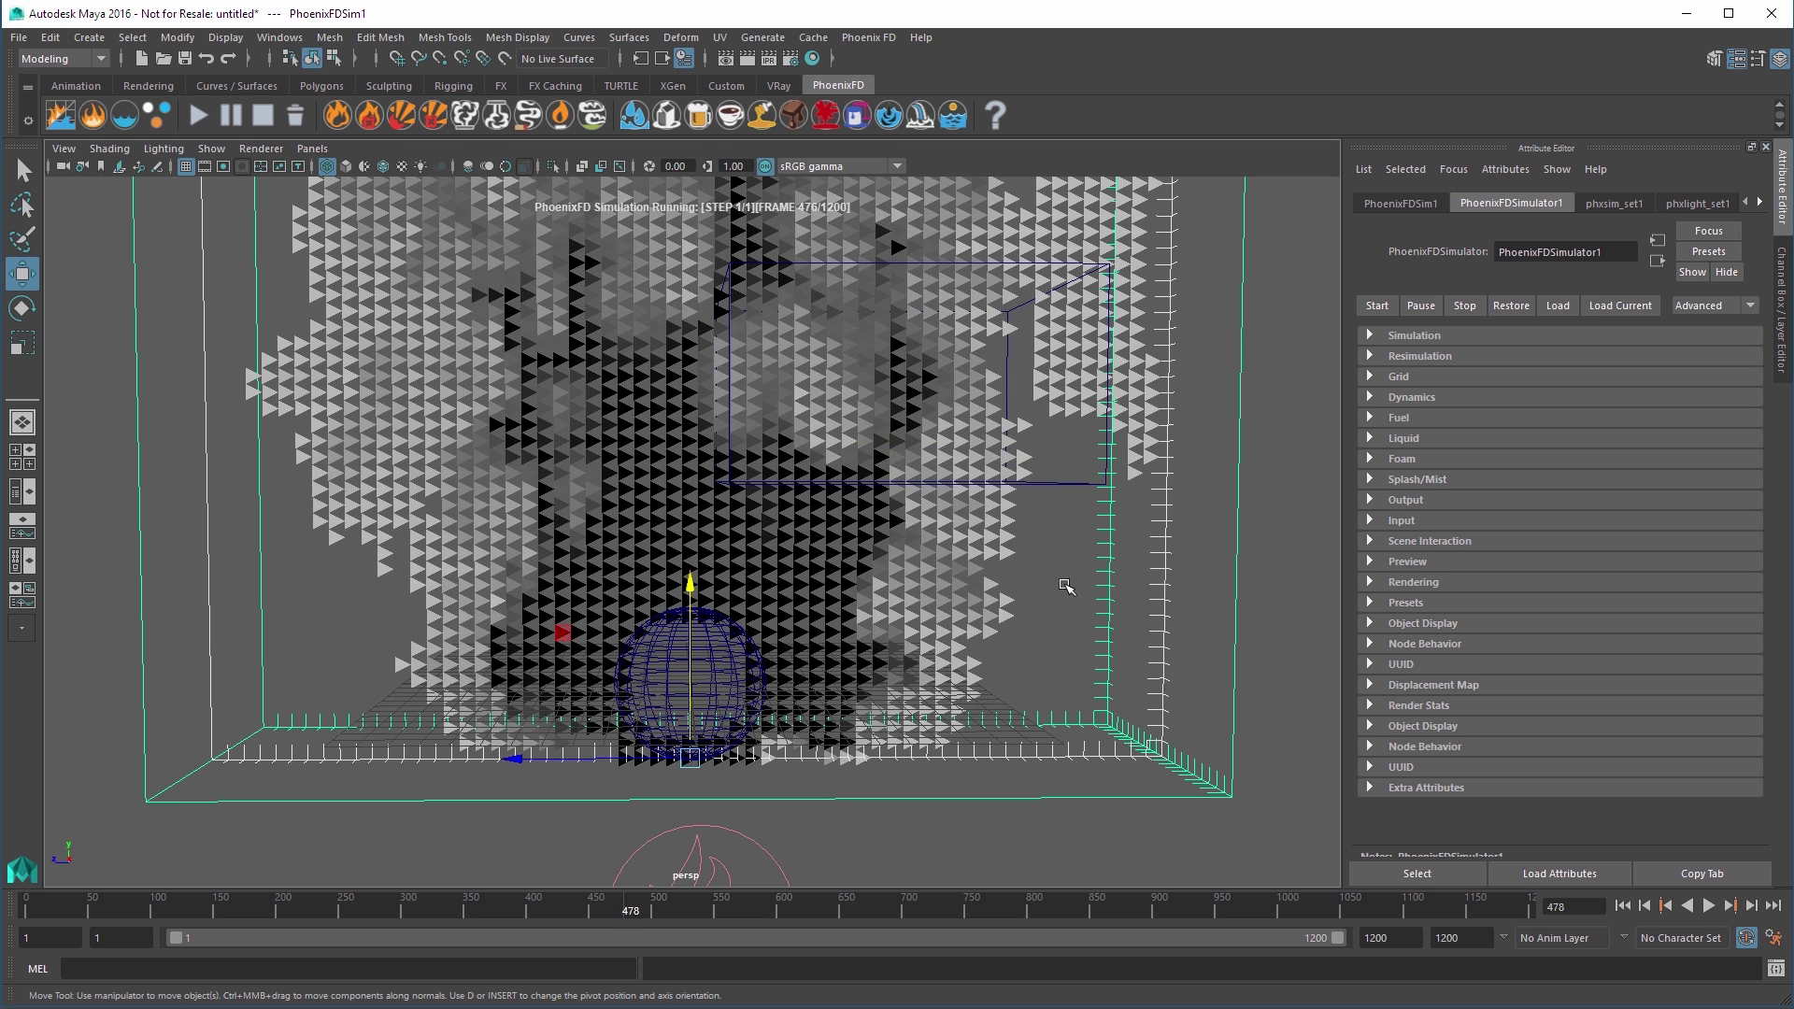
Turn on Clear Inside for the non-solid box and remove Liquid from its Clear Channels, leaving Smoke,Temperature
{"action": "left_click", "coordinate": [1065, 486]}
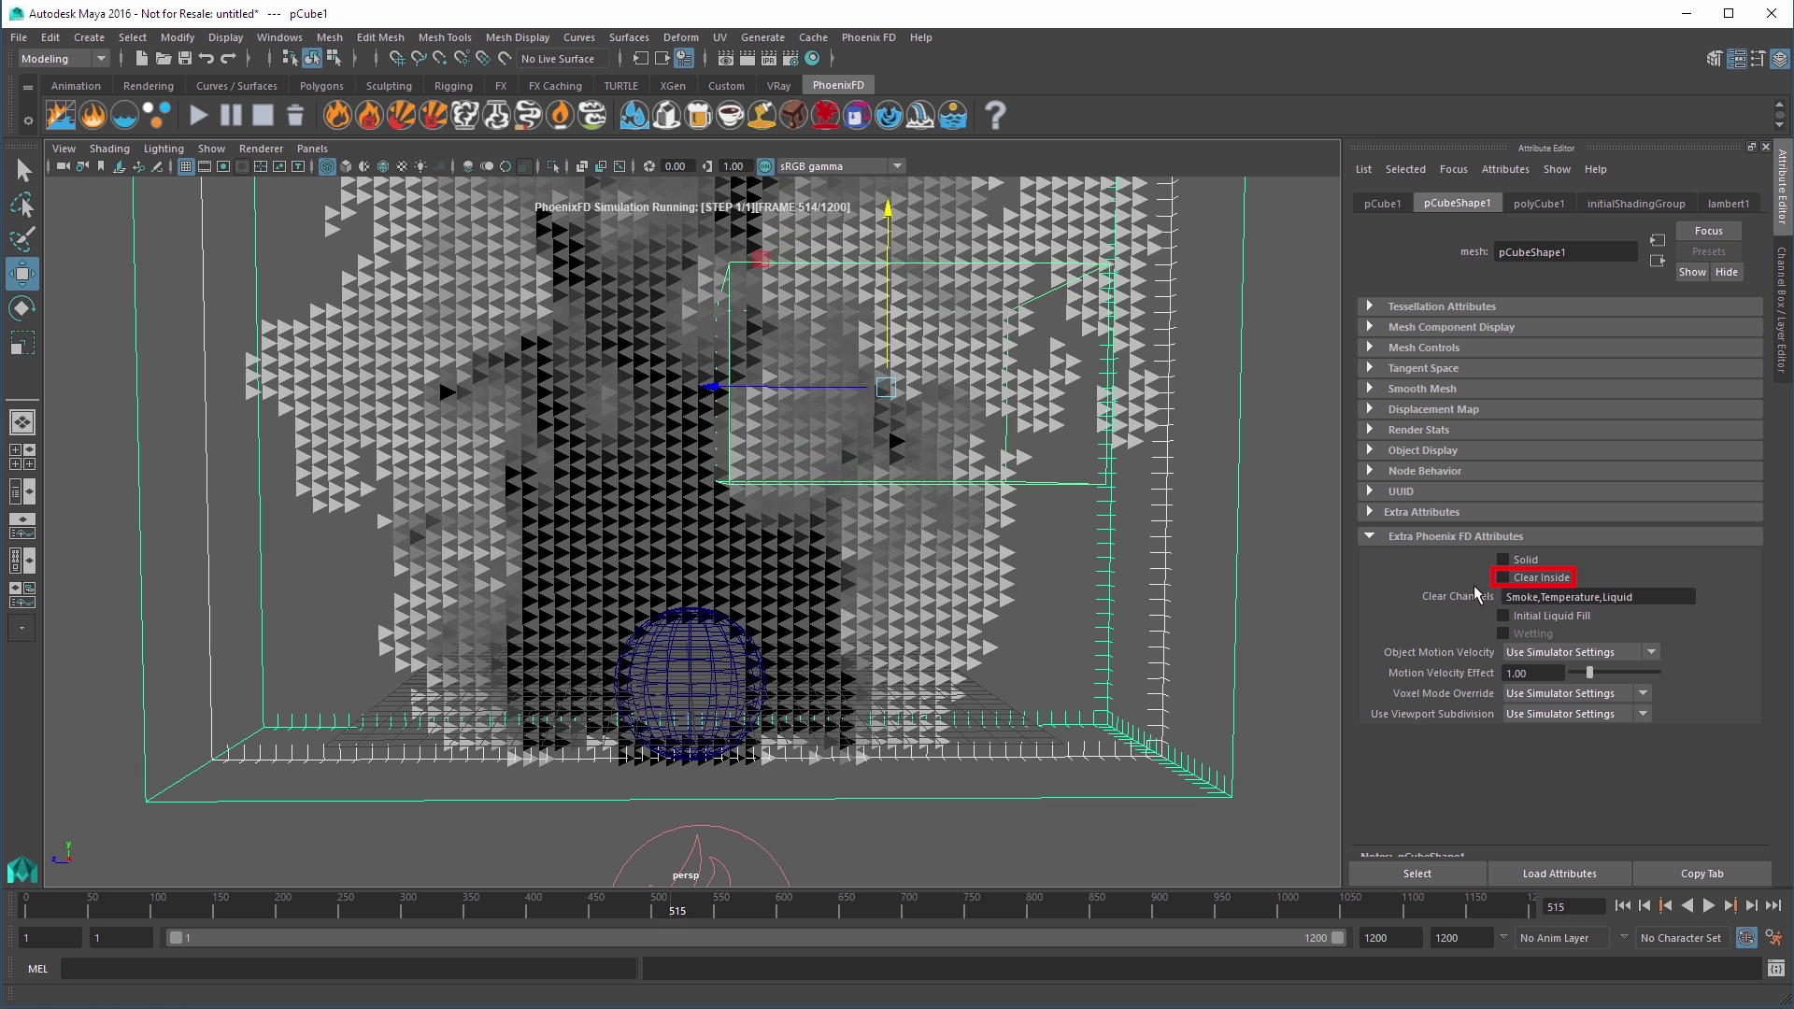
{"action": "left_click", "coordinate": [1502, 577]}
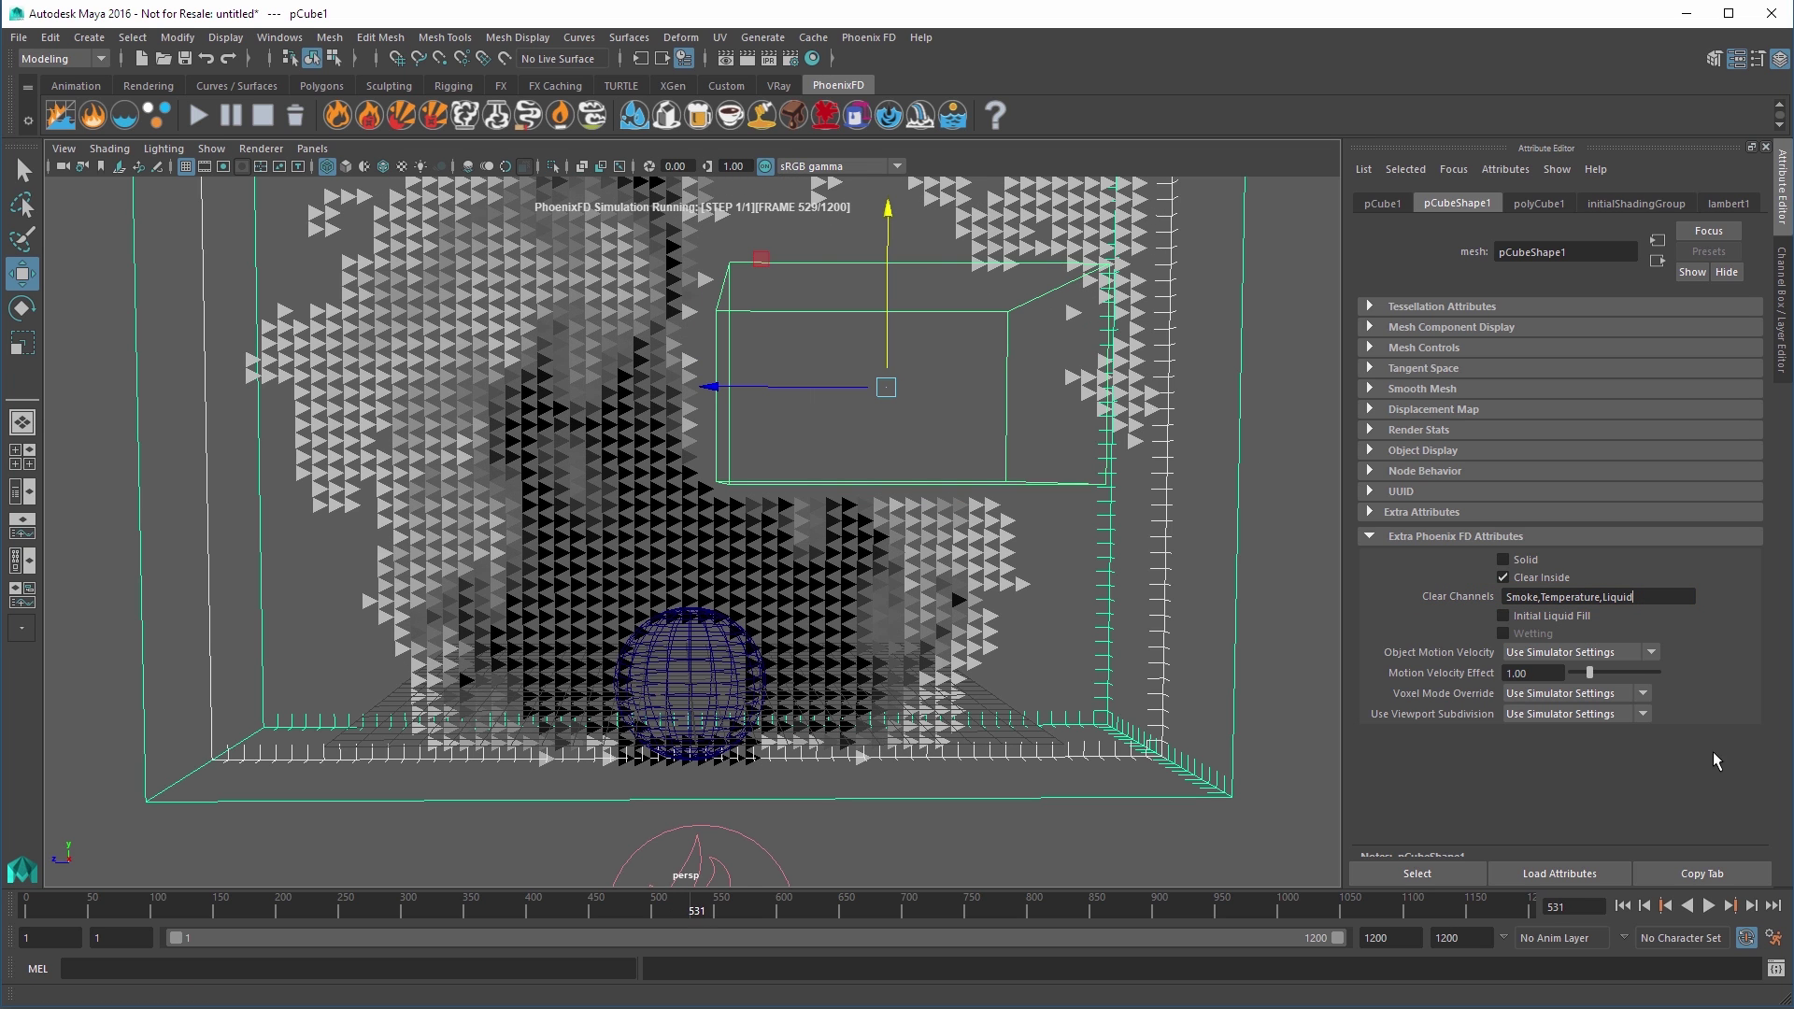
{"action": "key", "text": "BackSpace"}
{"action": "key", "text": "BackSpace"}
{"action": "key", "text": "BackSpace"}
{"action": "key", "text": "BackSpace"}
{"action": "key", "text": "BackSpace"}
{"action": "key", "text": "BackSpace"}
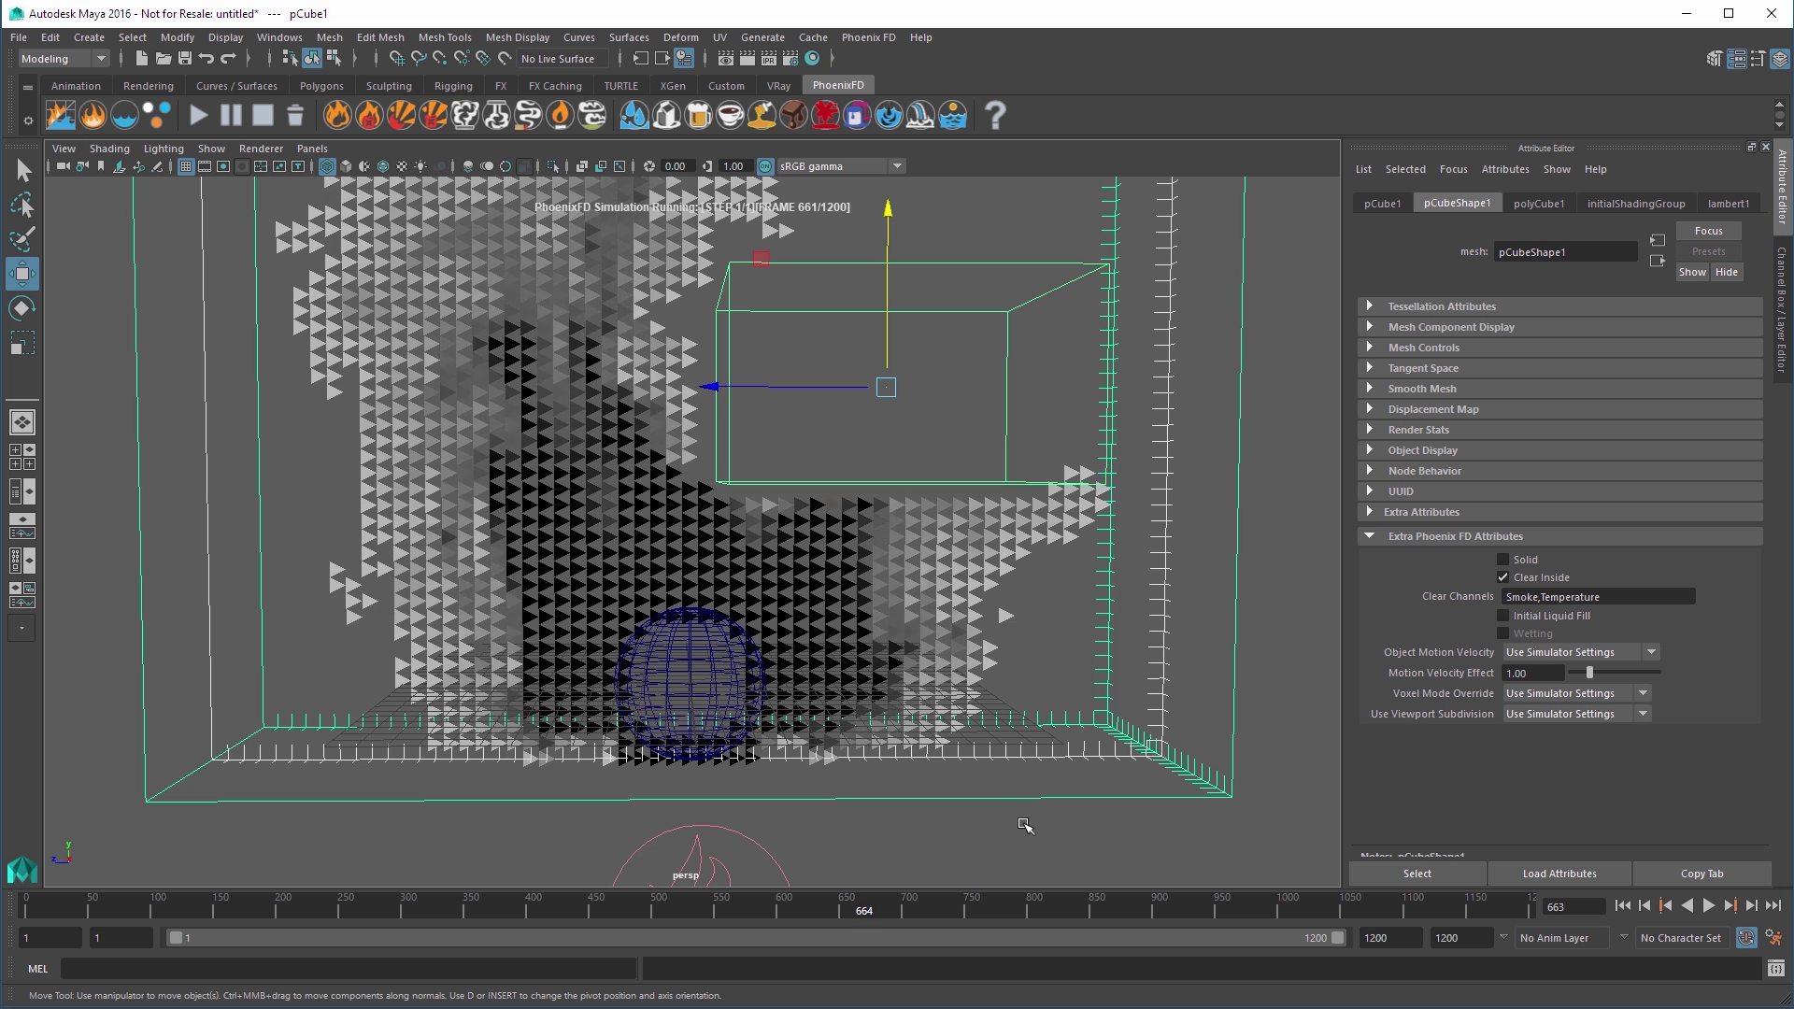
Create a polygon cube, scale it up and move it beside the smoke column to about Y 10, Z 8.5
{"action": "left_click", "coordinate": [89, 38]}
{"action": "mouse_move", "coordinate": [140, 105]}
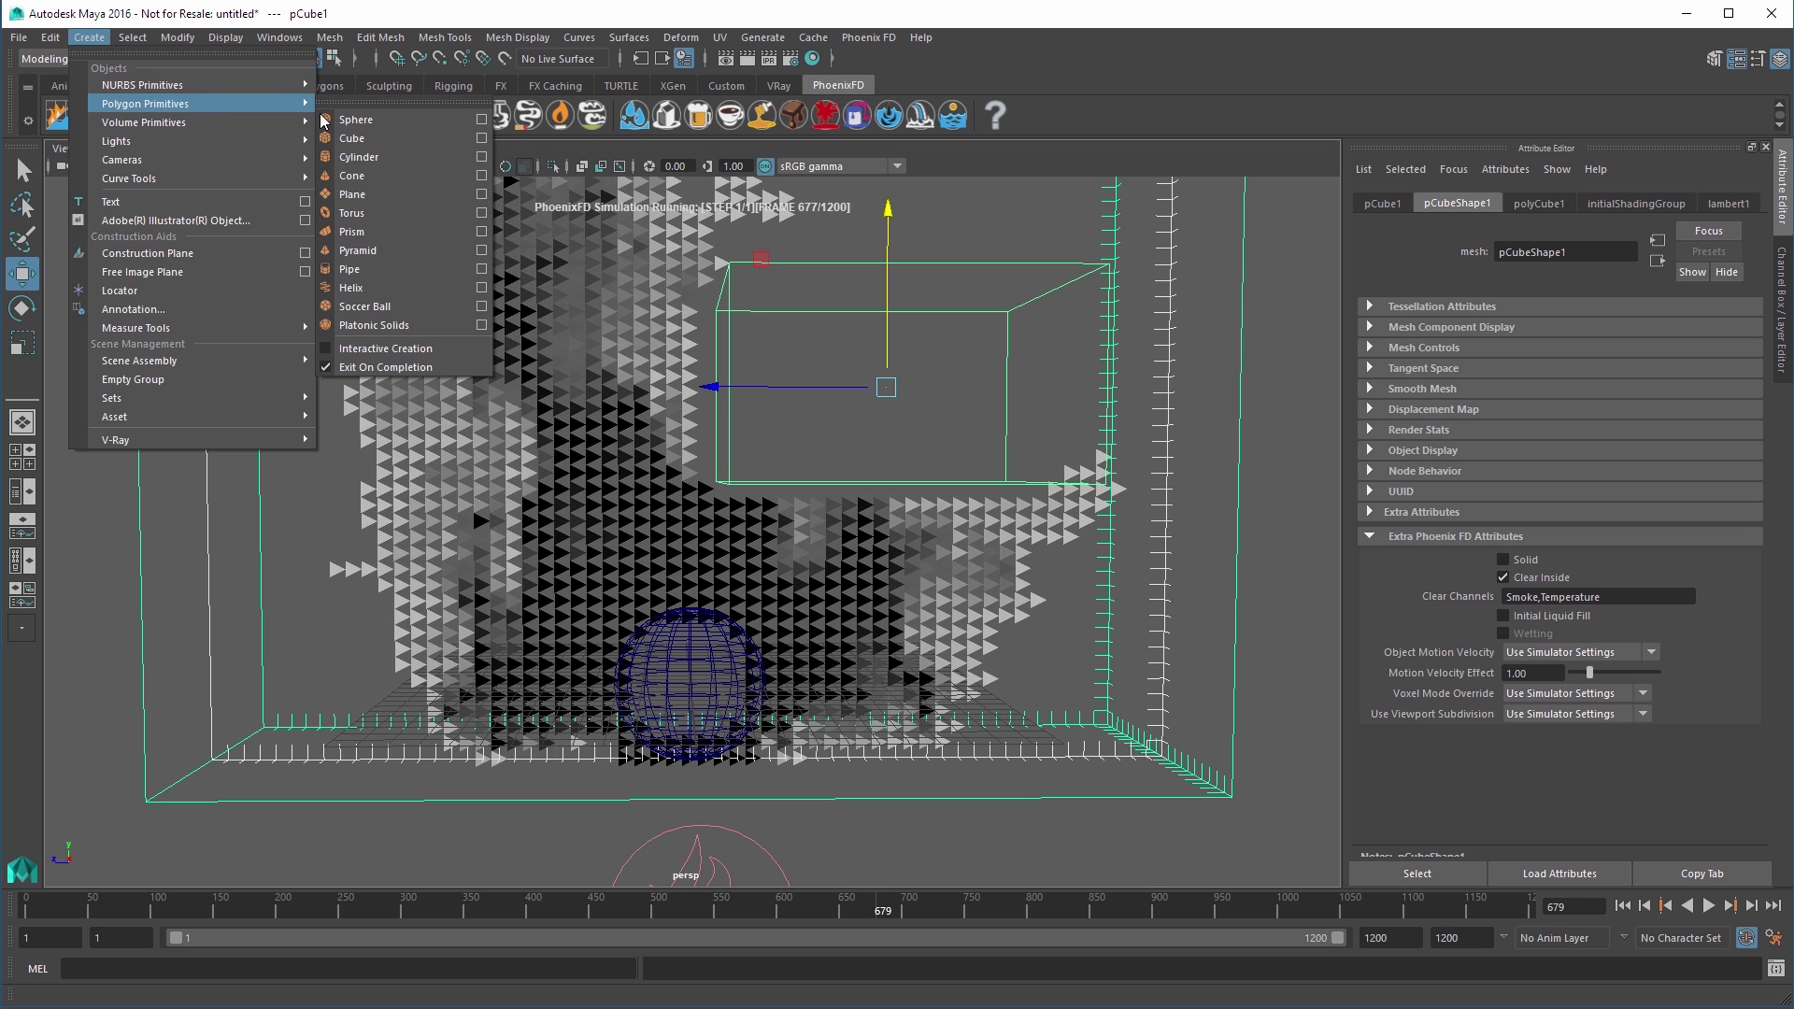
{"action": "left_click", "coordinate": [369, 140]}
{"action": "key", "text": "r"}
{"action": "left_click_drag", "start_coordinate": [690, 683], "coordinate": [854, 761]}
{"action": "key", "text": "w"}
{"action": "left_click_drag", "start_coordinate": [690, 511], "coordinate": [689, 272]}
{"action": "left_click_drag", "start_coordinate": [626, 441], "coordinate": [457, 443]}
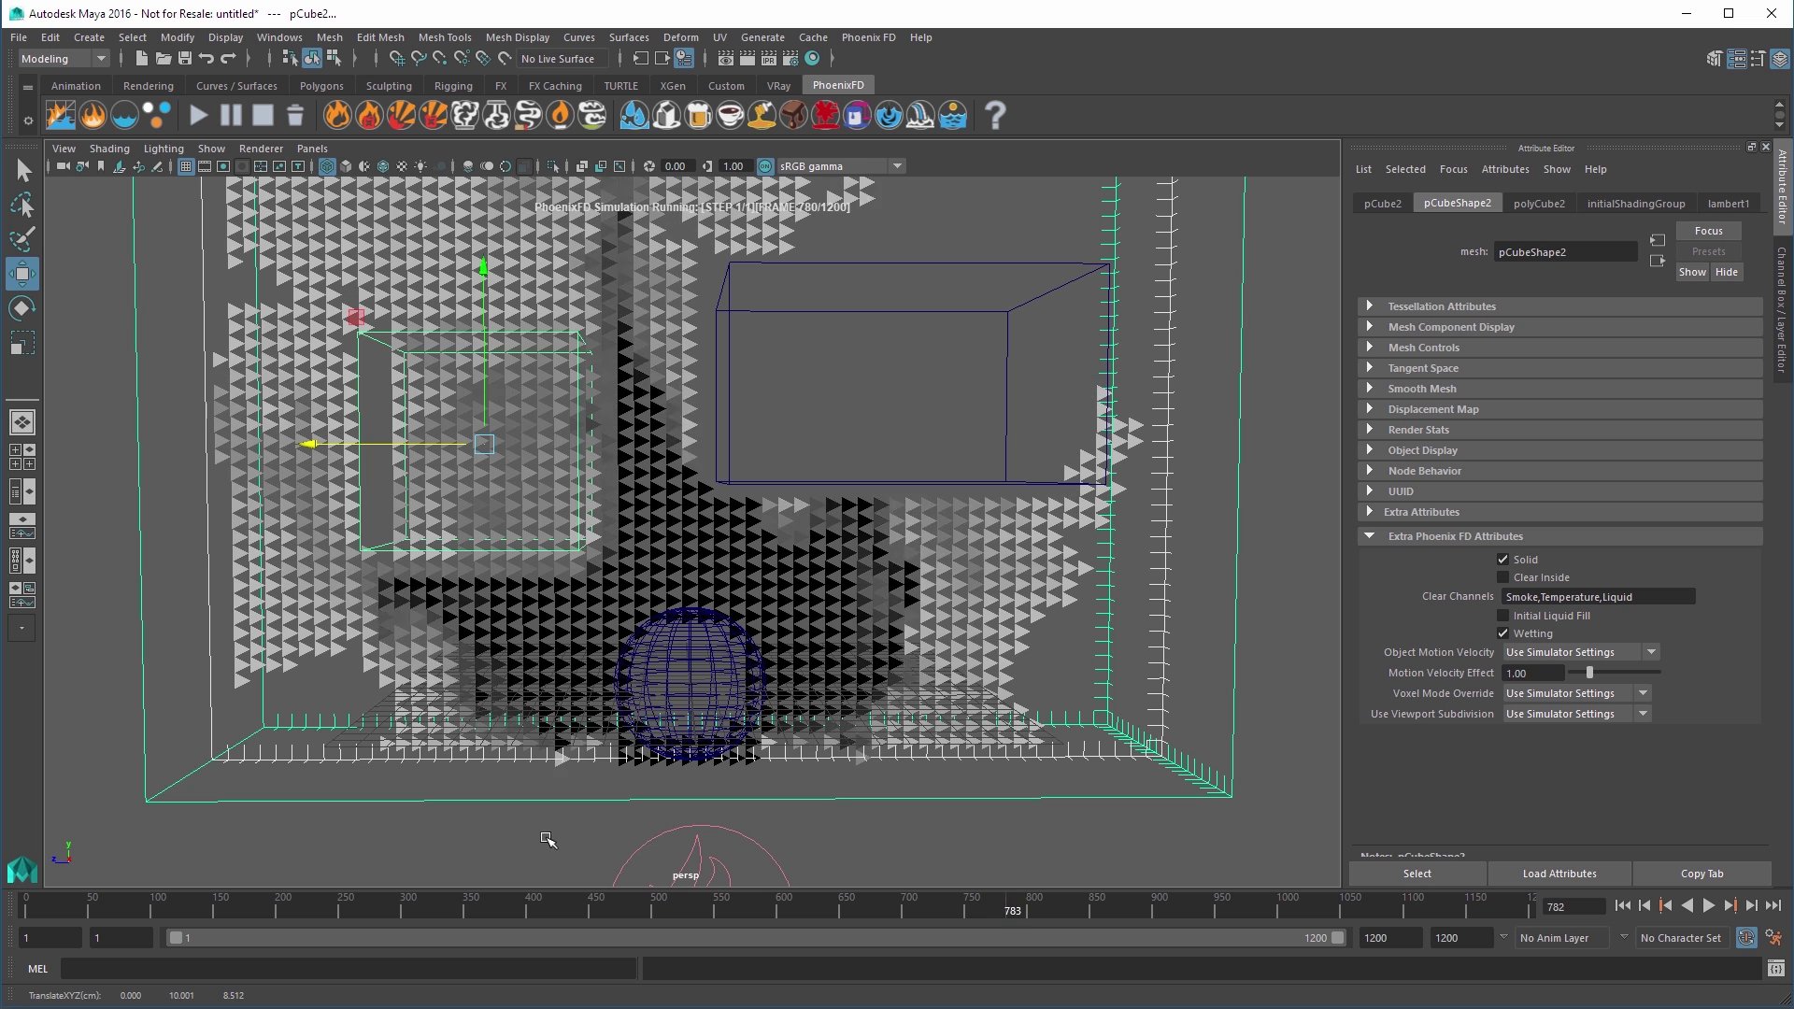
Extend the playback range's end time to frame 12000
{"action": "left_click", "coordinate": [1407, 943]}
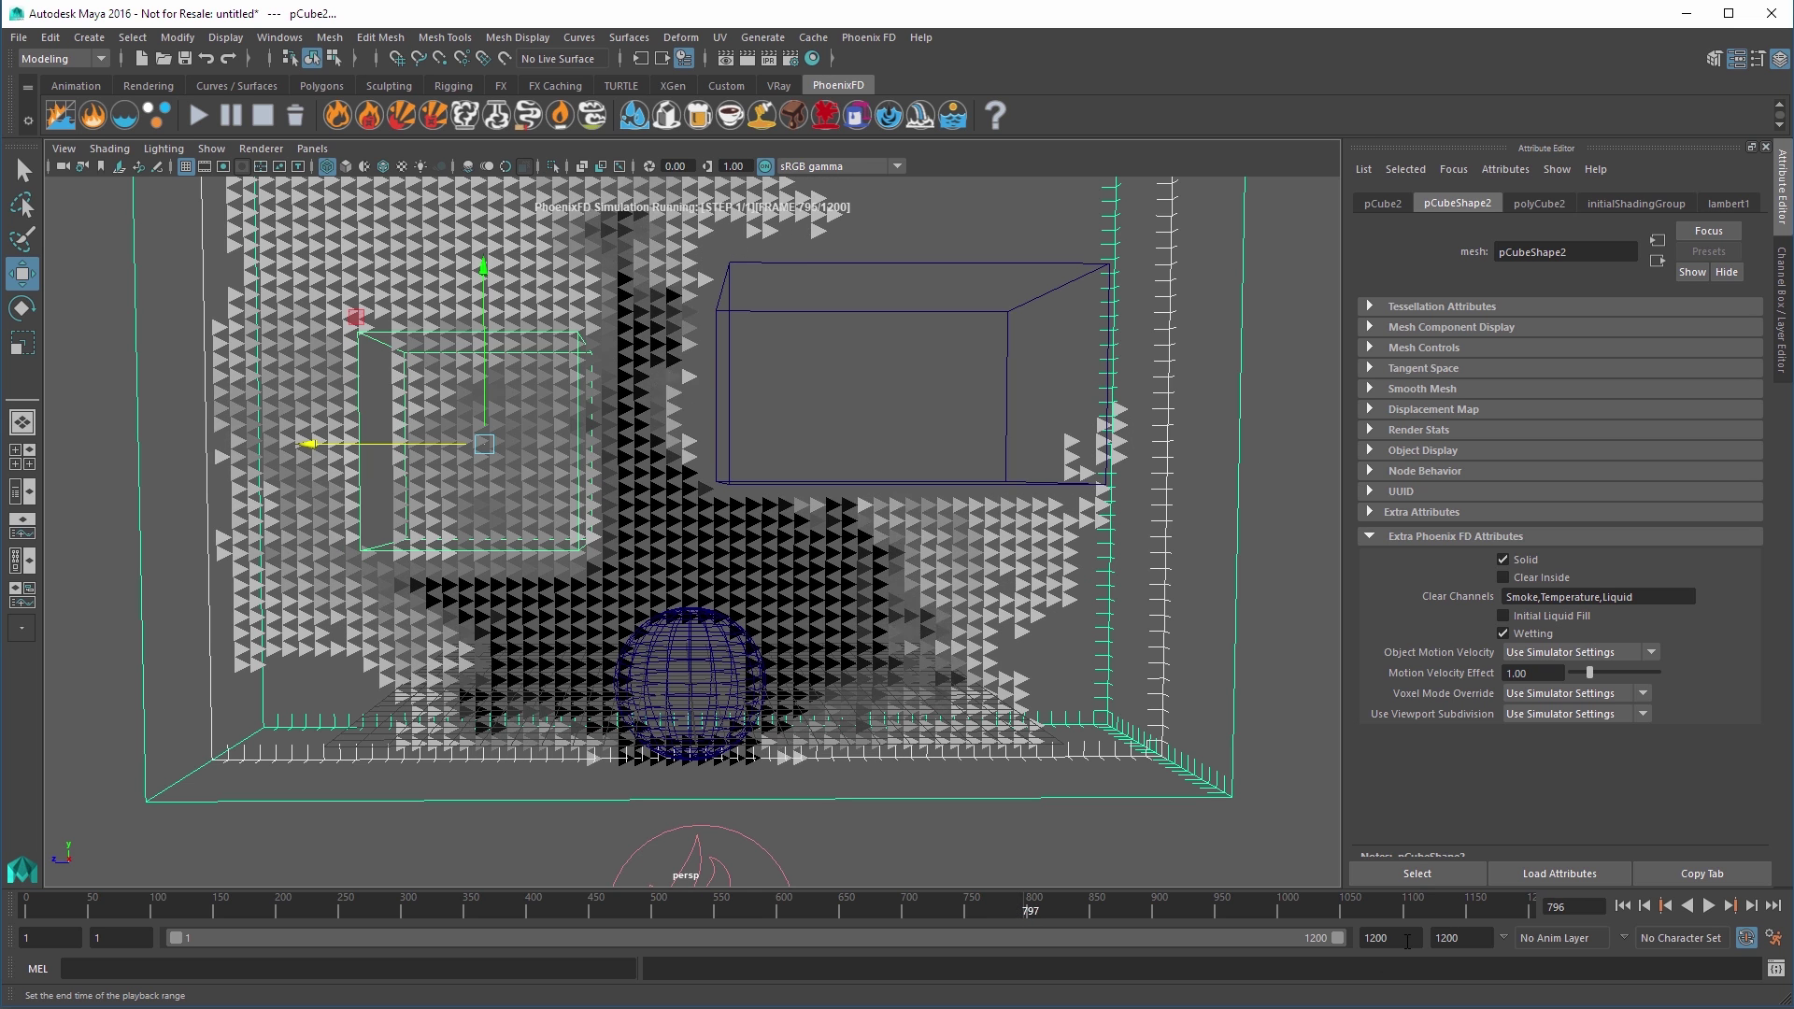
{"action": "type", "text": "0"}
{"action": "key", "text": "Return"}
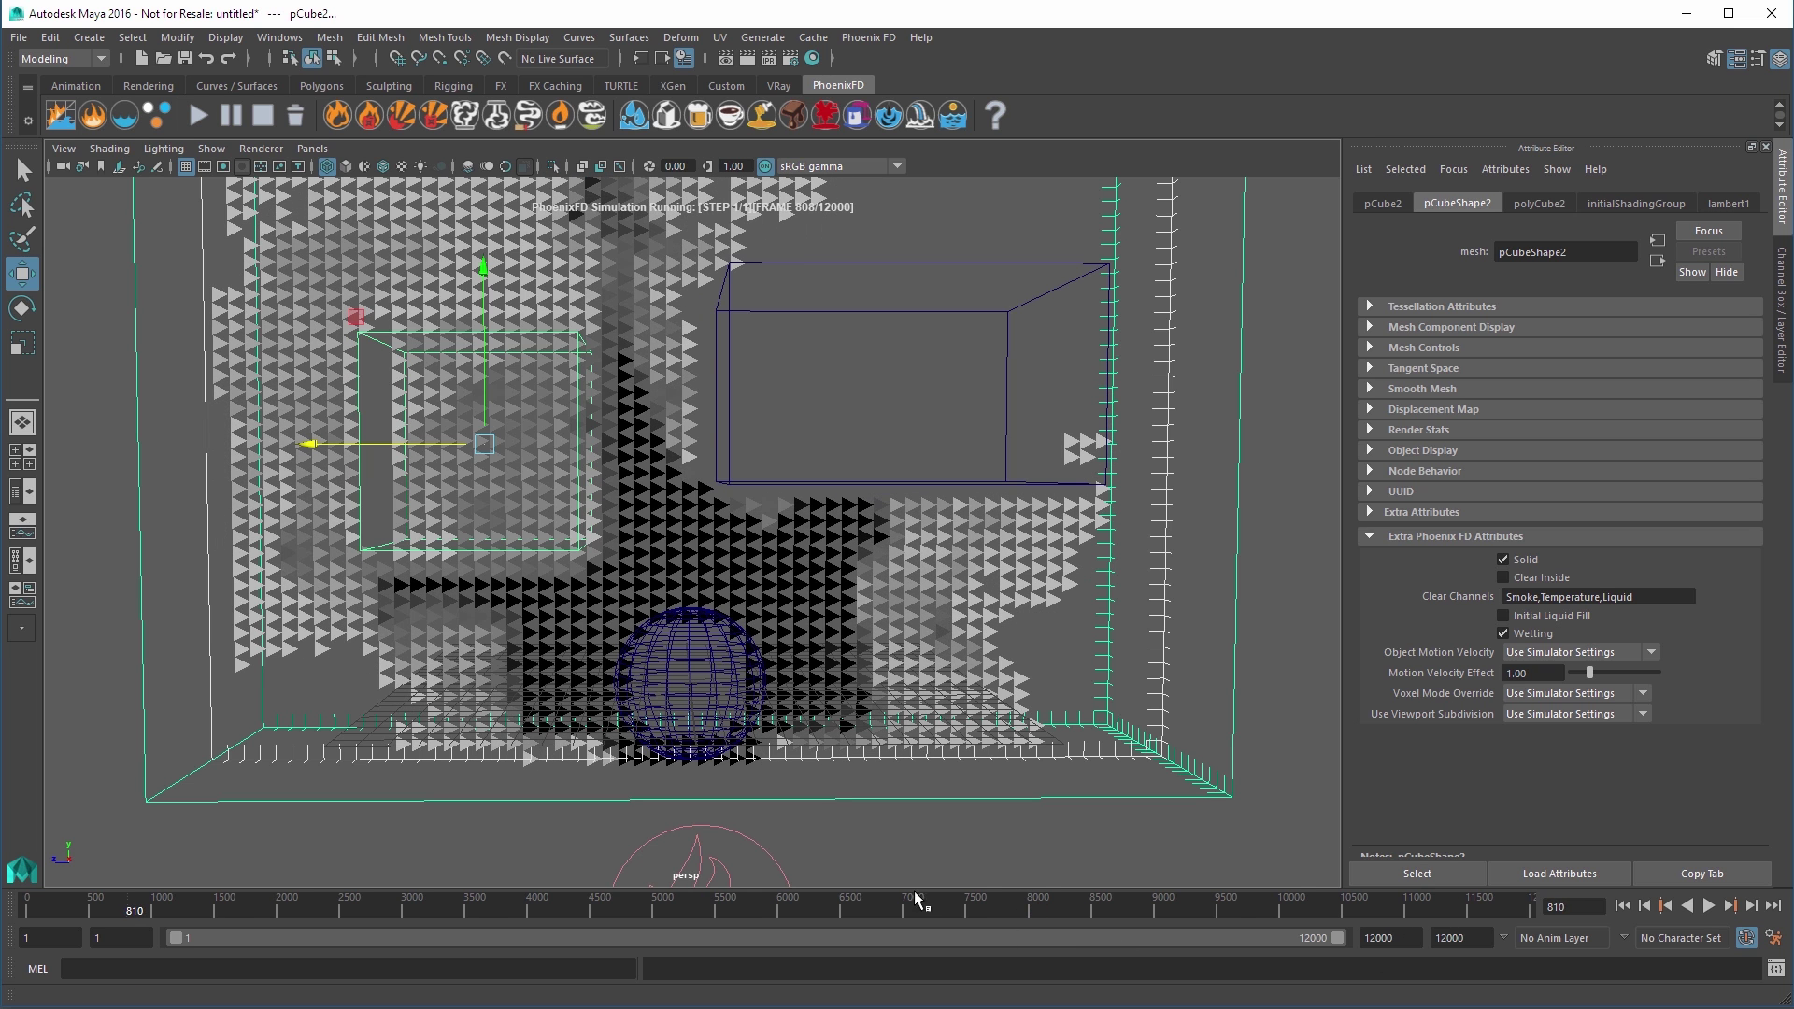
Move the second cube into the smoke just above the sphere, to about Z 5.1, and turn on its Clear Inside option
{"action": "left_click_drag", "start_coordinate": [485, 271], "coordinate": [483, 222]}
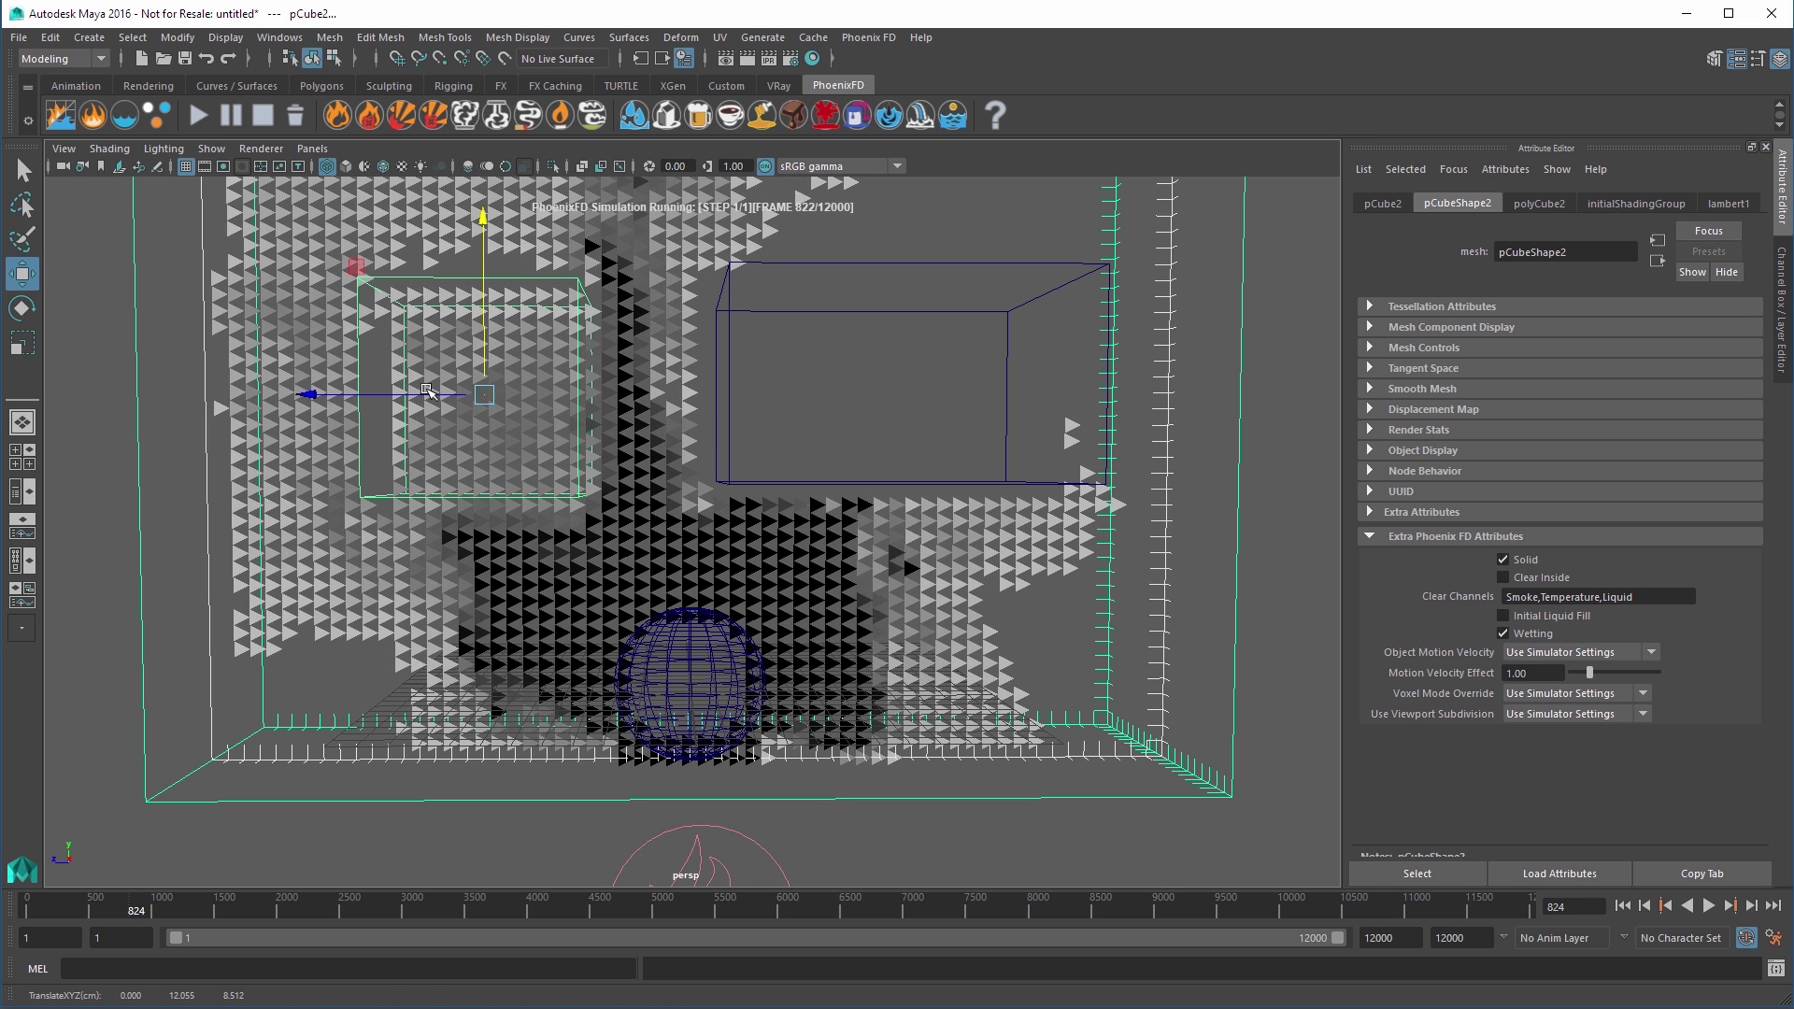
{"action": "left_click_drag", "start_coordinate": [437, 388], "coordinate": [514, 409]}
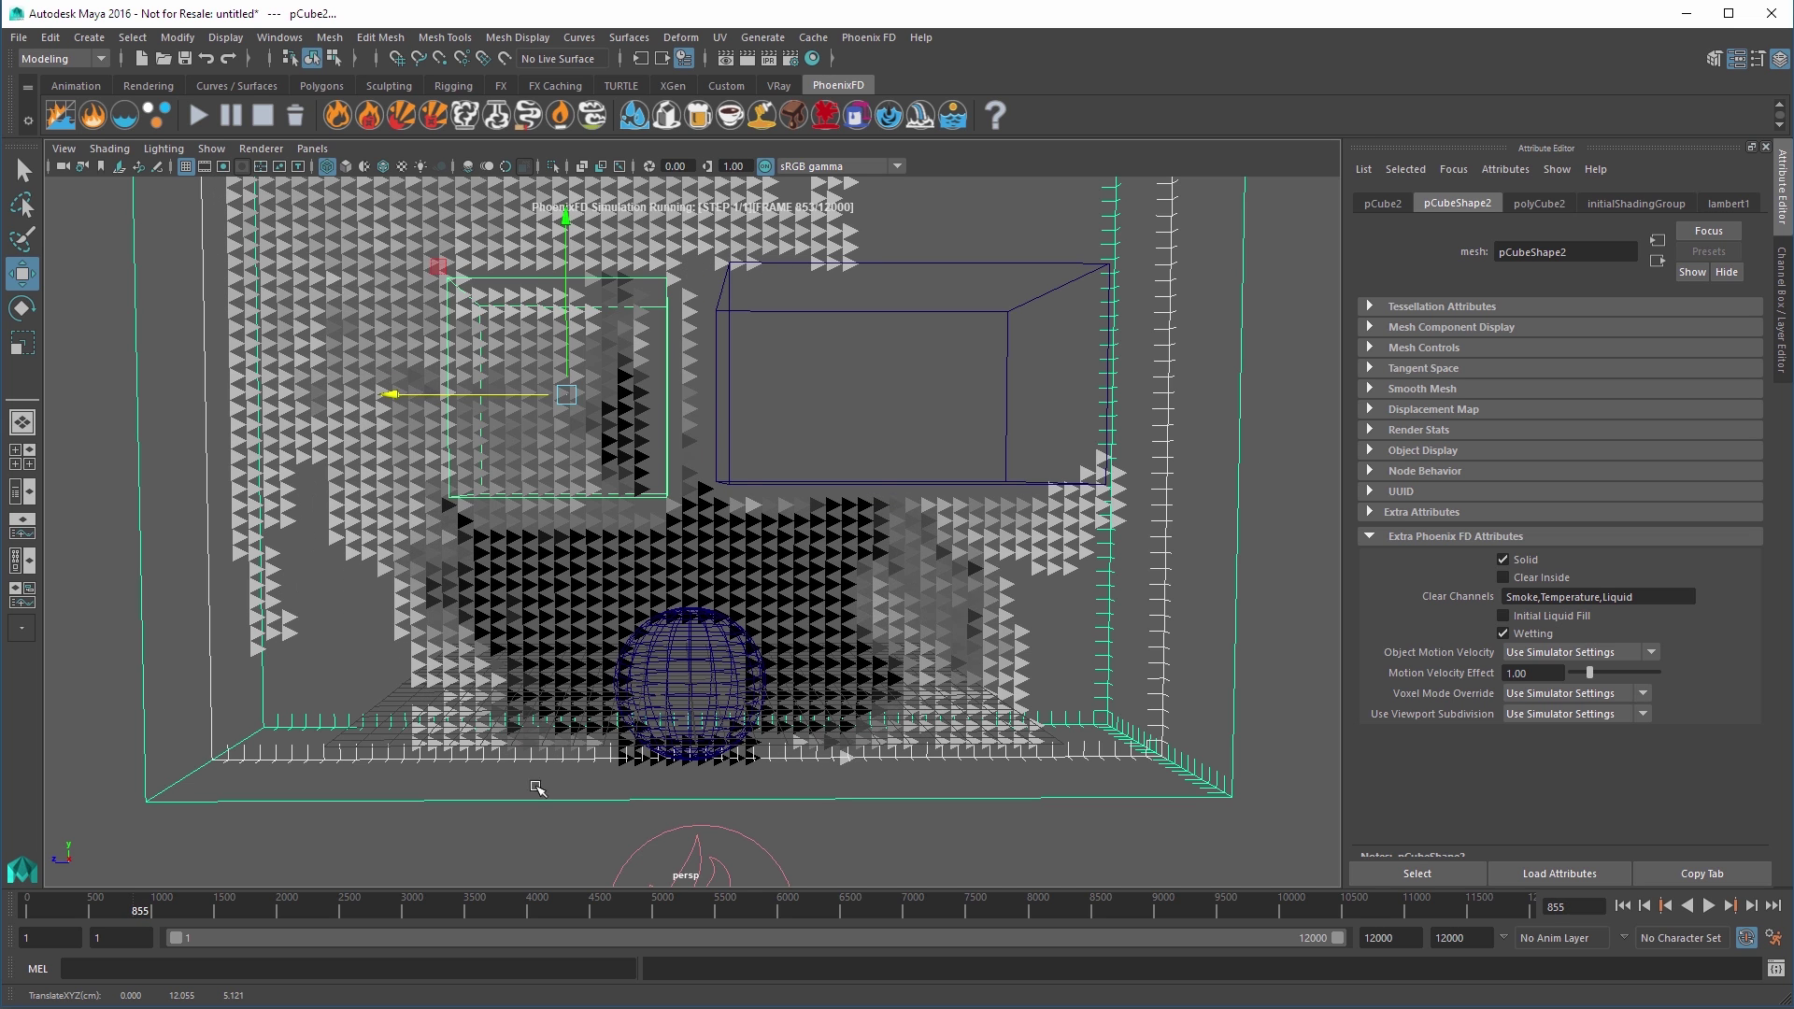
{"action": "left_click_drag", "start_coordinate": [565, 224], "coordinate": [565, 302]}
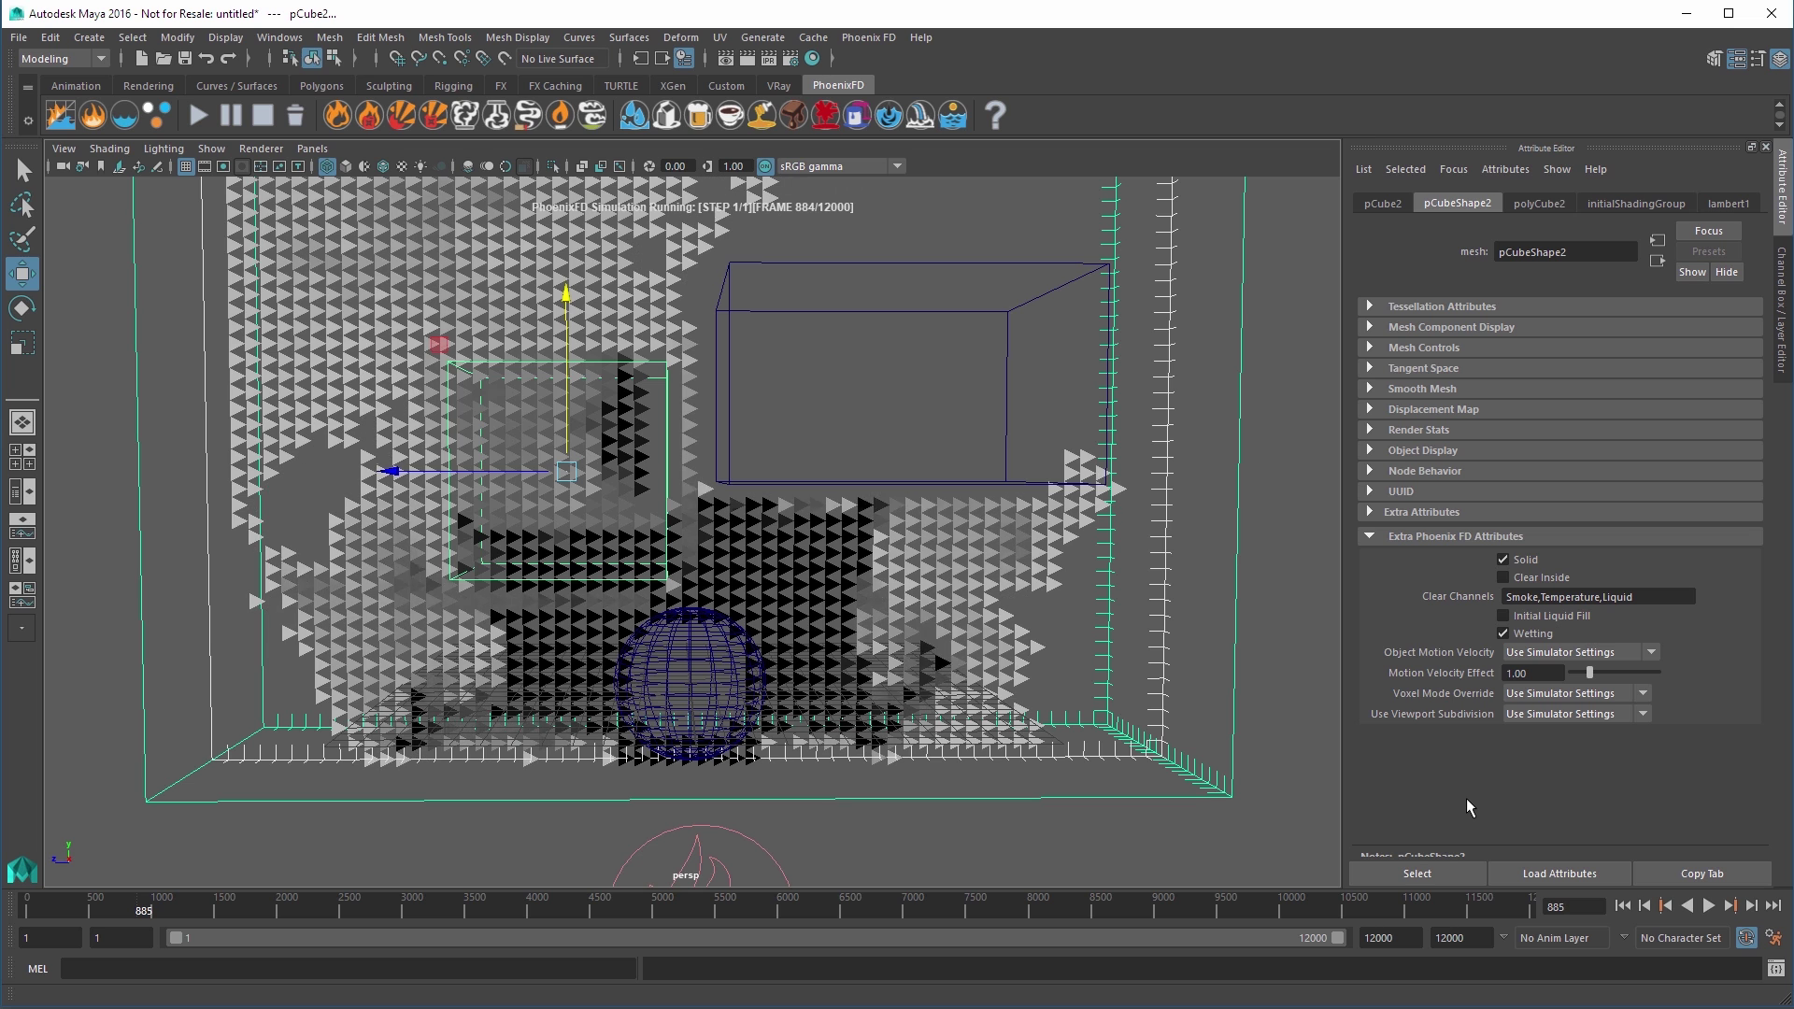
{"action": "left_click", "coordinate": [1503, 576]}
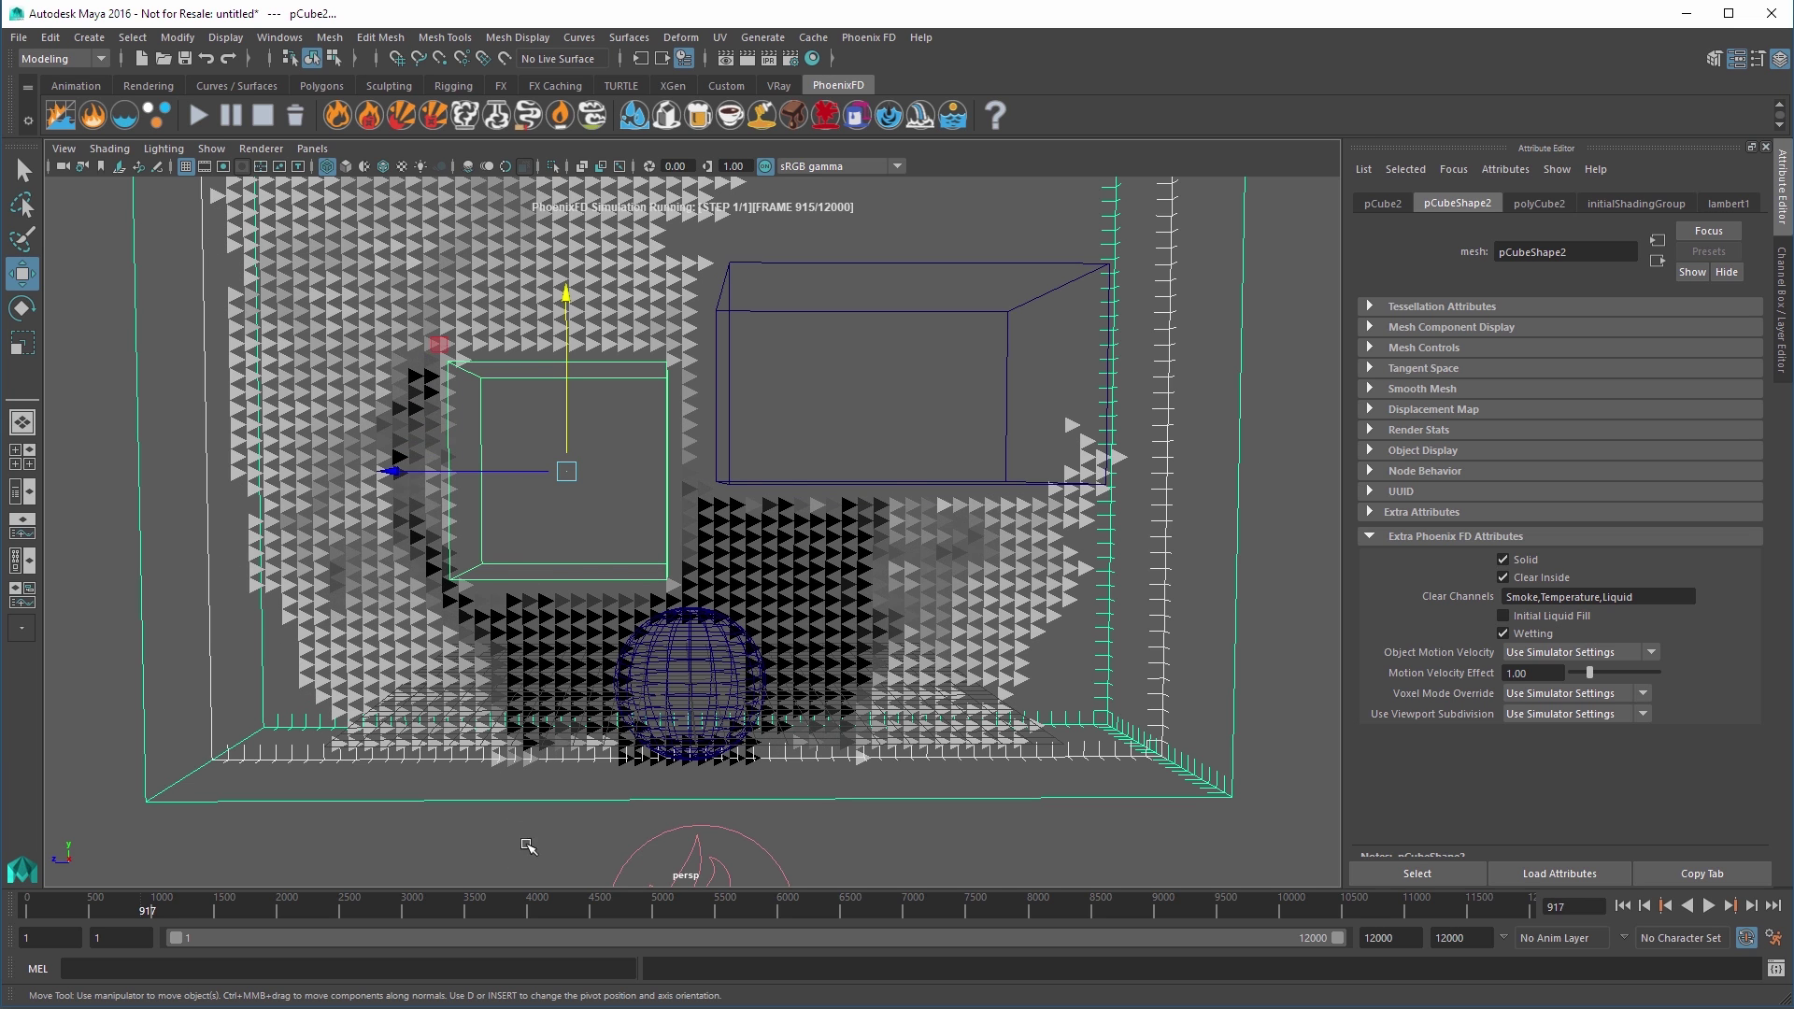
Turn off Clear Inside on the first box and compare the Solid settings of both boxes
{"action": "left_click", "coordinate": [853, 268]}
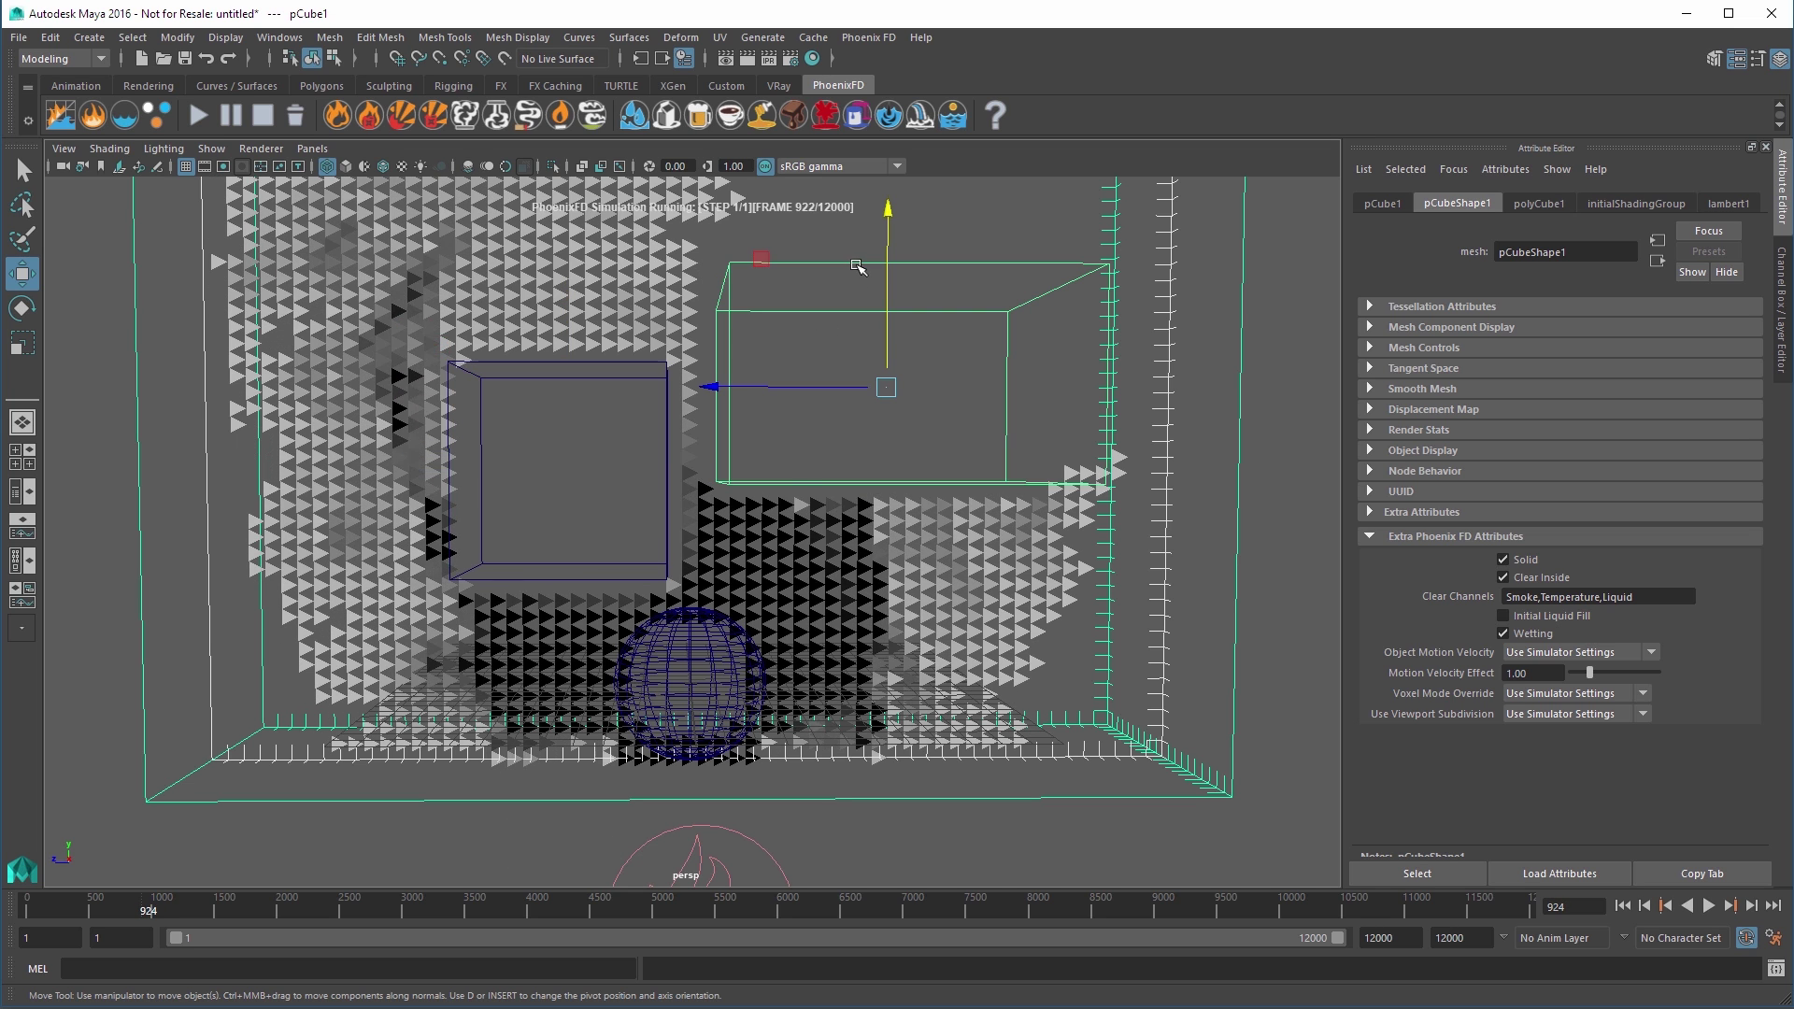
{"action": "left_click", "coordinate": [1503, 578]}
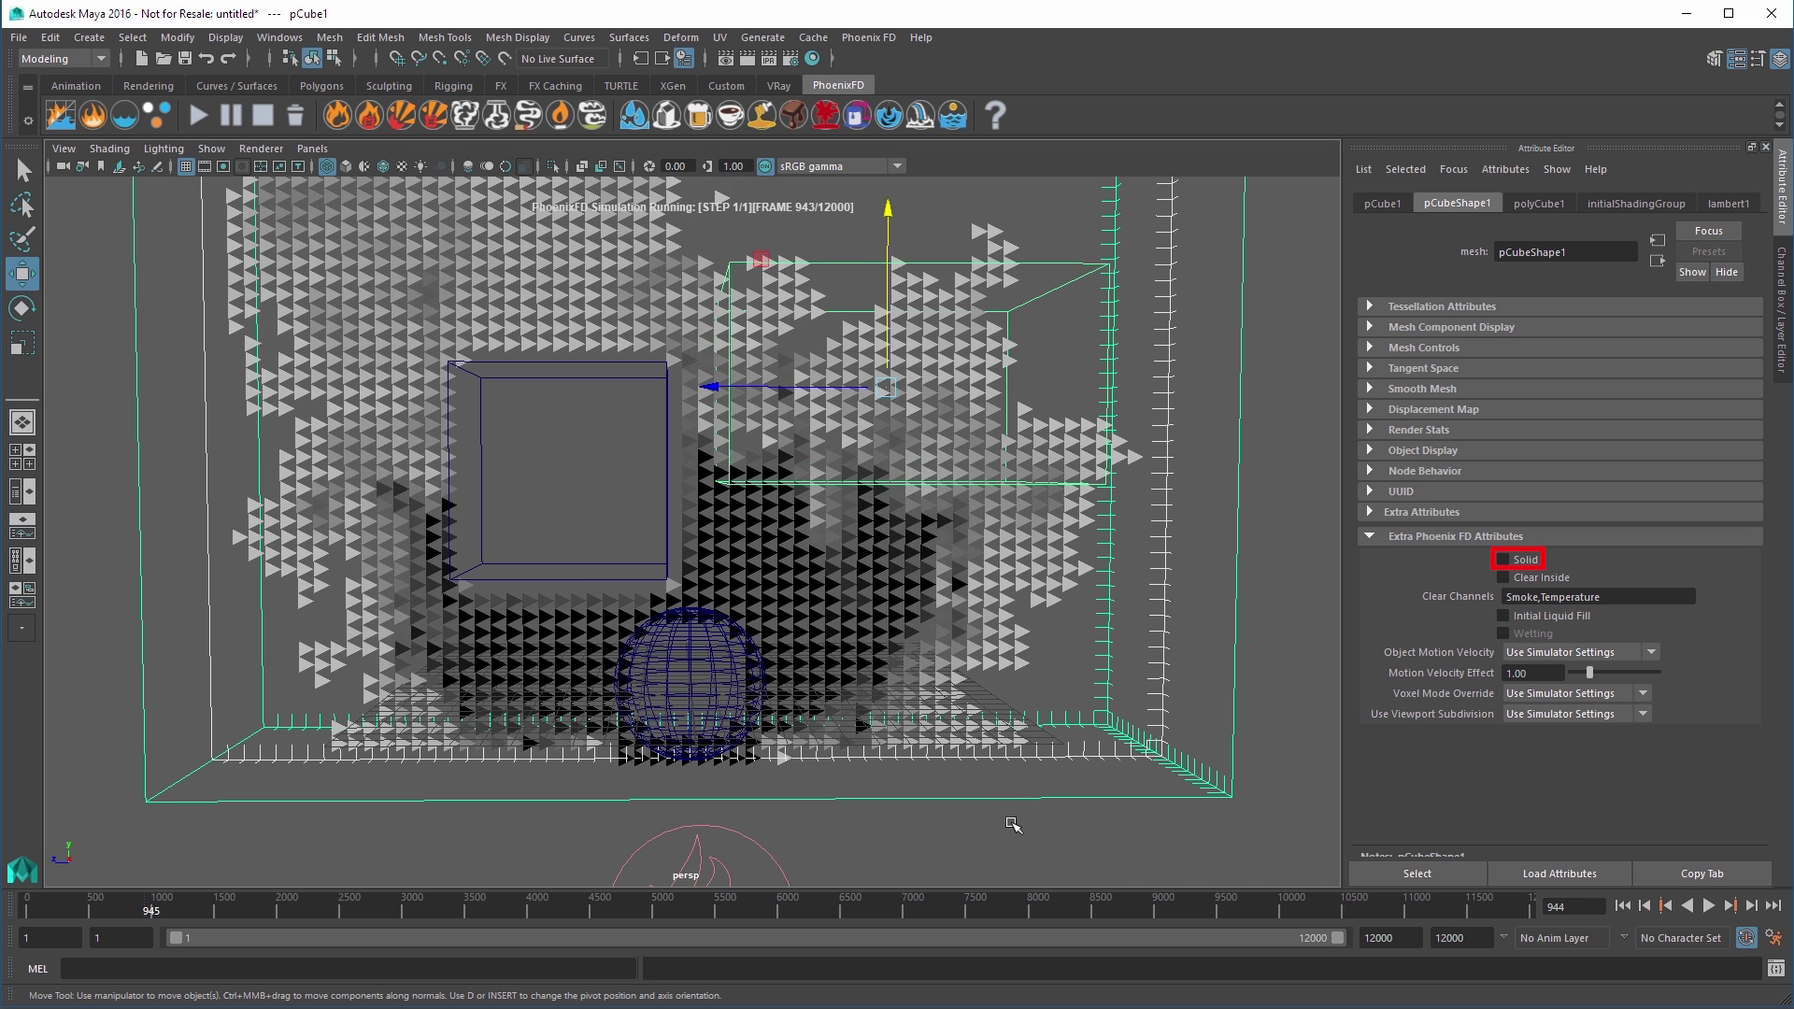
{"action": "left_click", "coordinate": [598, 363]}
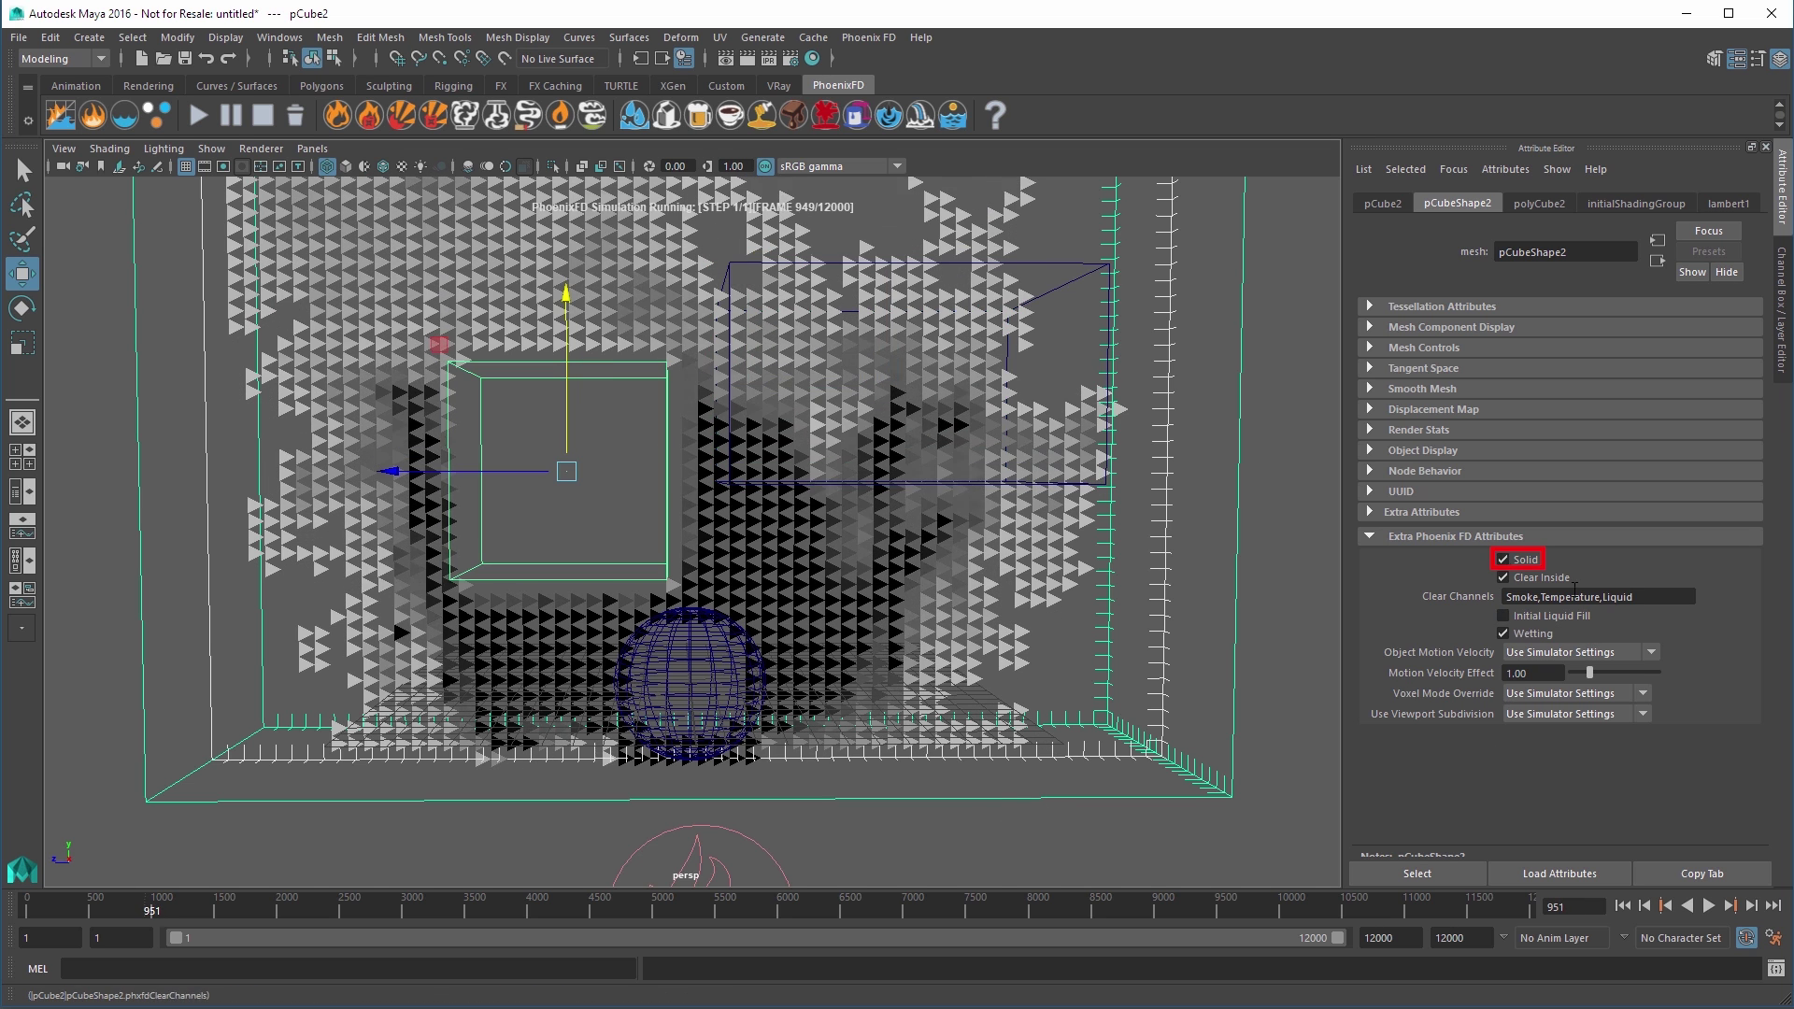
{"action": "left_click", "coordinate": [1069, 281]}
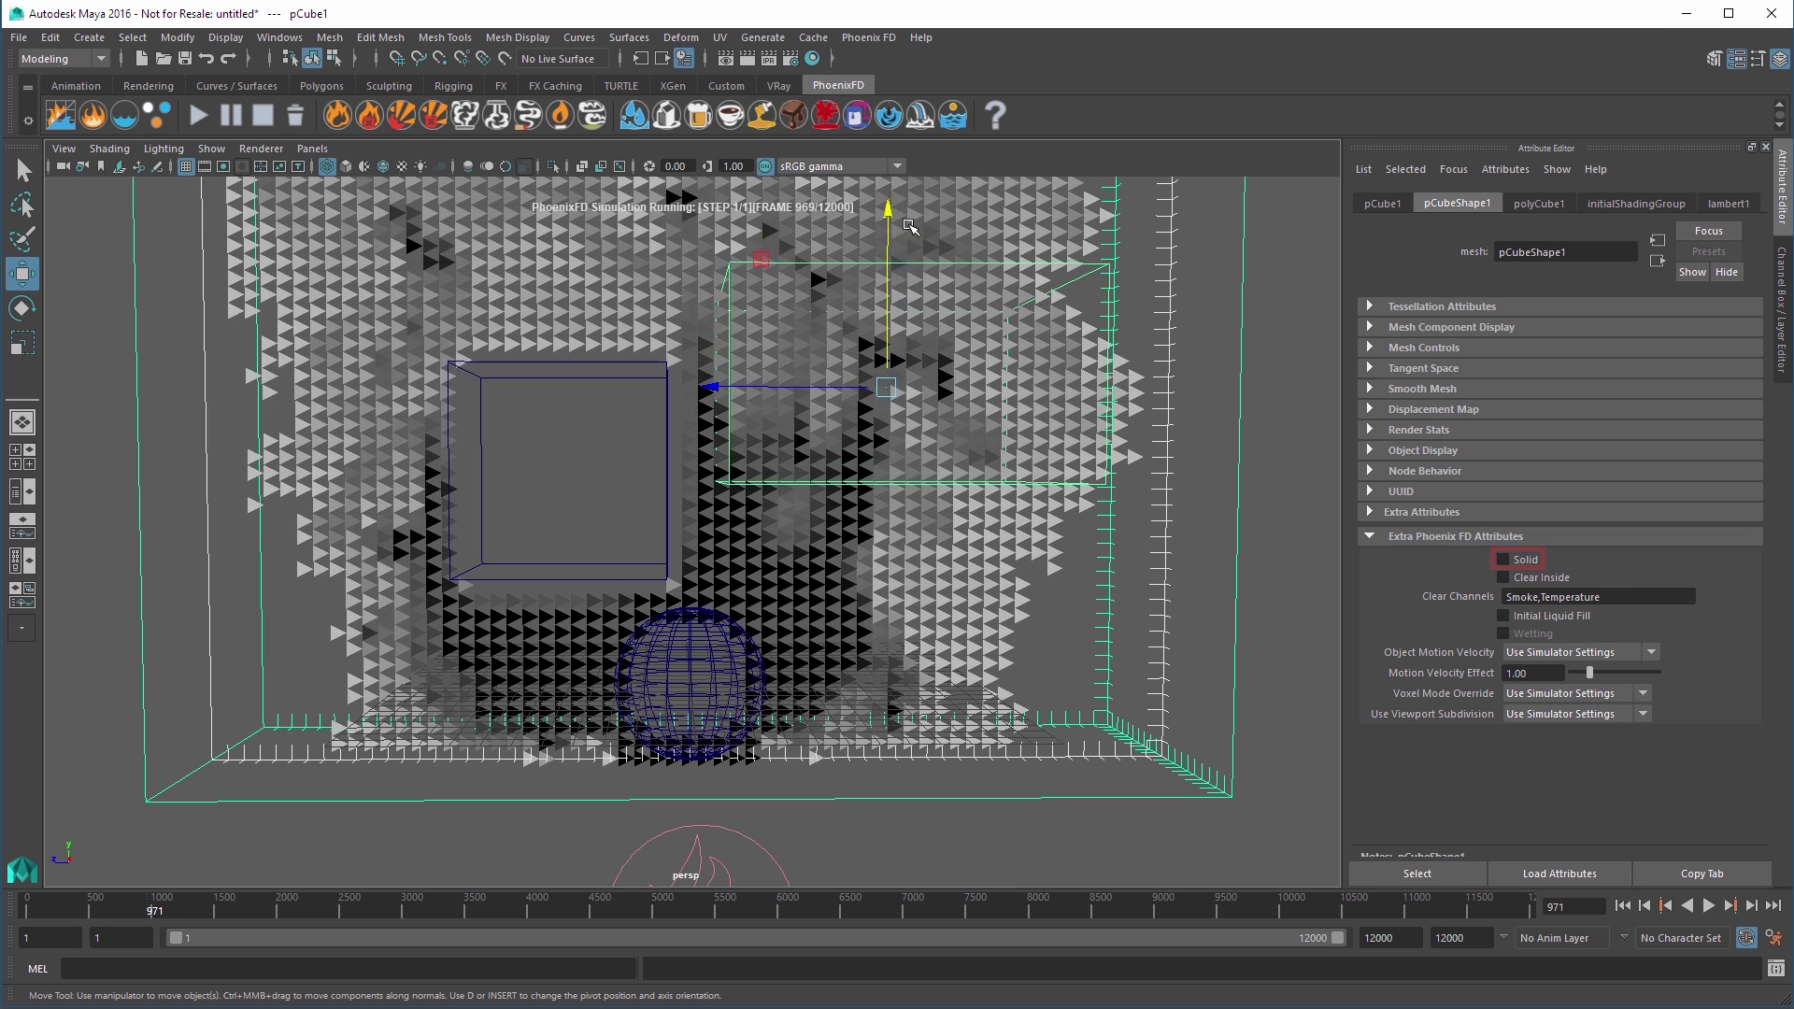
Move the non-solid box down and back up through the smoke, ending at about Z -8.3
{"action": "left_click_drag", "start_coordinate": [890, 213], "coordinate": [890, 274]}
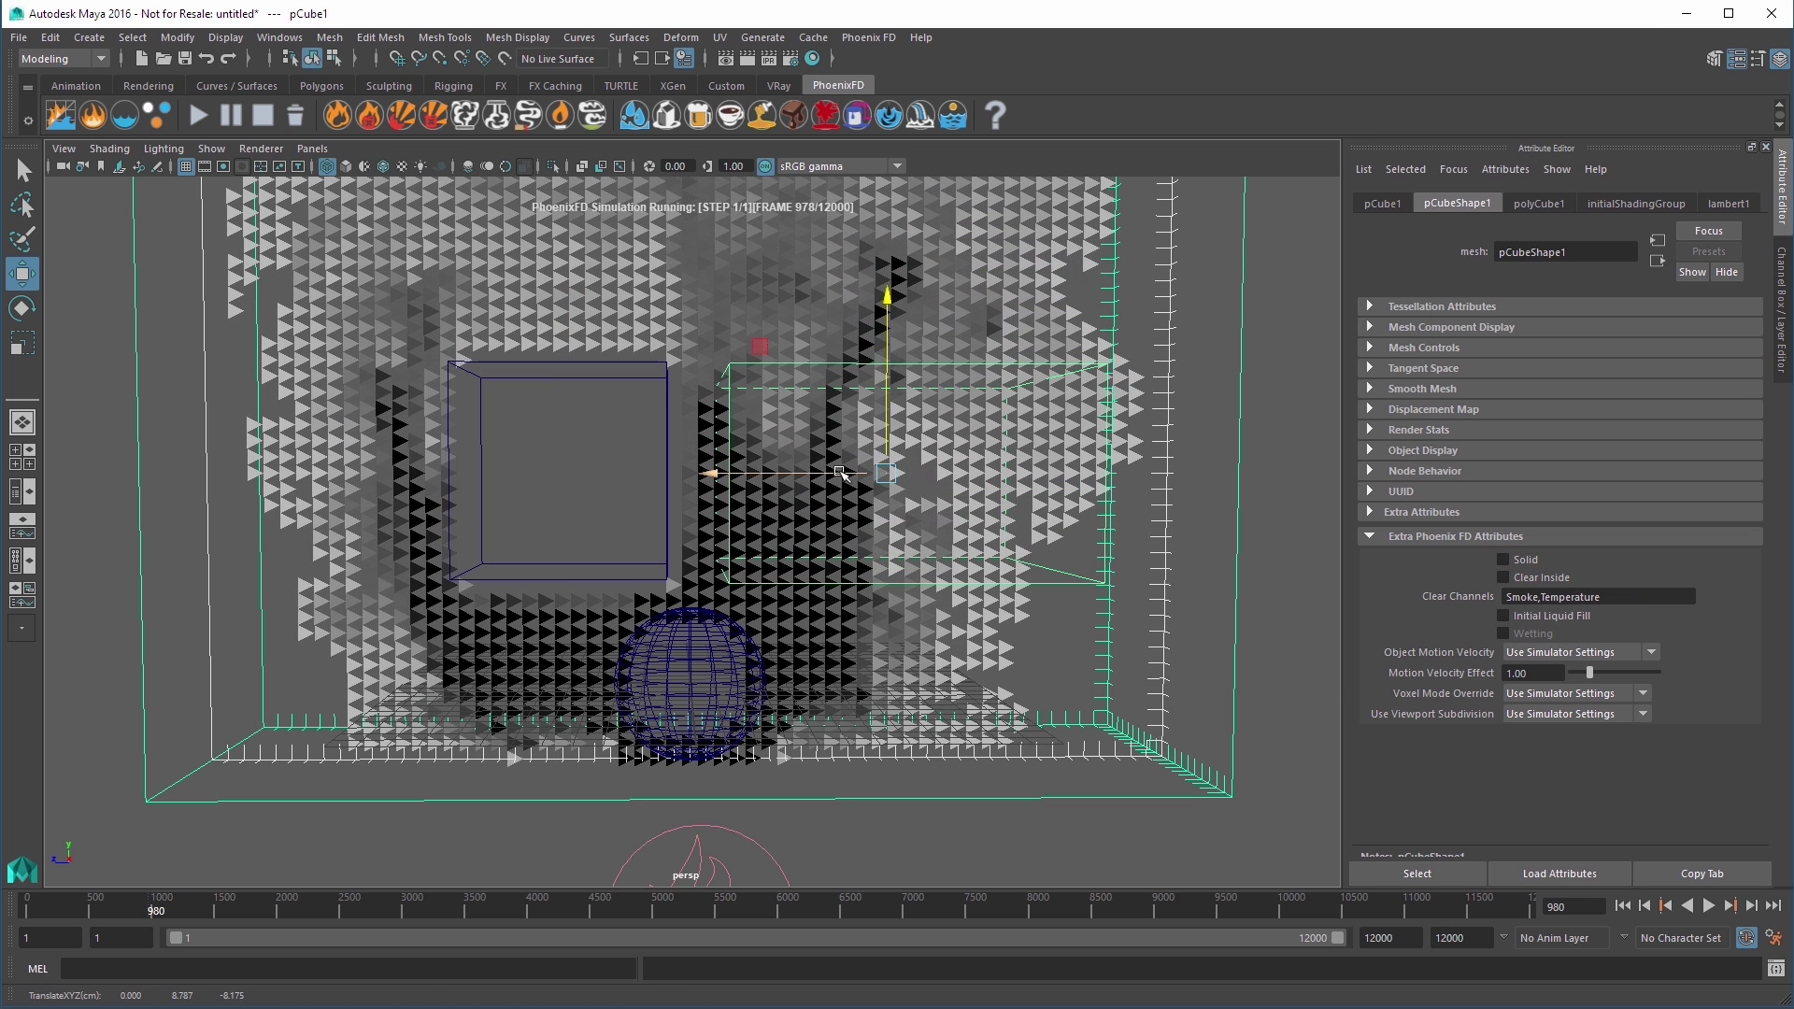
{"action": "mouse_move", "coordinate": [840, 472]}
{"action": "left_mouse_down"}
{"action": "mouse_move", "coordinate": [698, 476]}
{"action": "mouse_move", "coordinate": [807, 473]}
{"action": "left_mouse_up"}
{"action": "left_click_drag", "start_coordinate": [887, 249], "coordinate": [888, 204]}
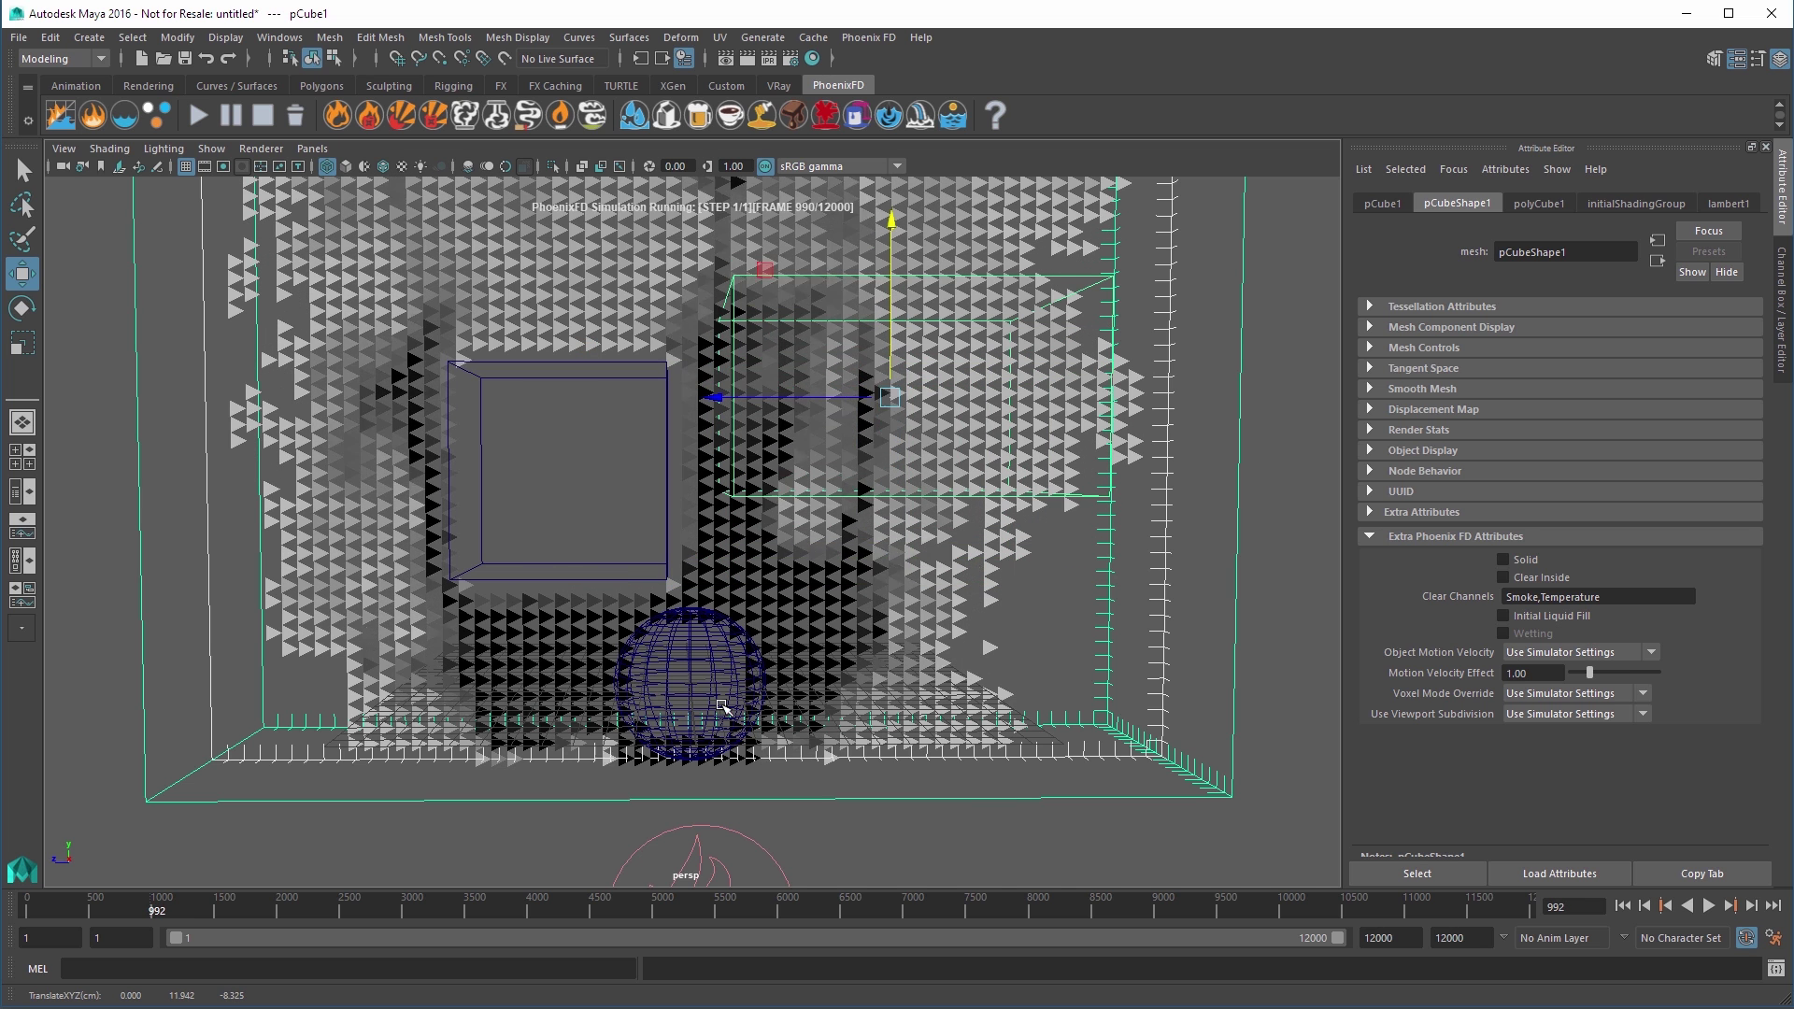
Move the solid cube back and forth through the smoke, ending at about Y 9.3, Z 7.2, and open its Motion Velocity Effect value
{"action": "left_click", "coordinate": [567, 579]}
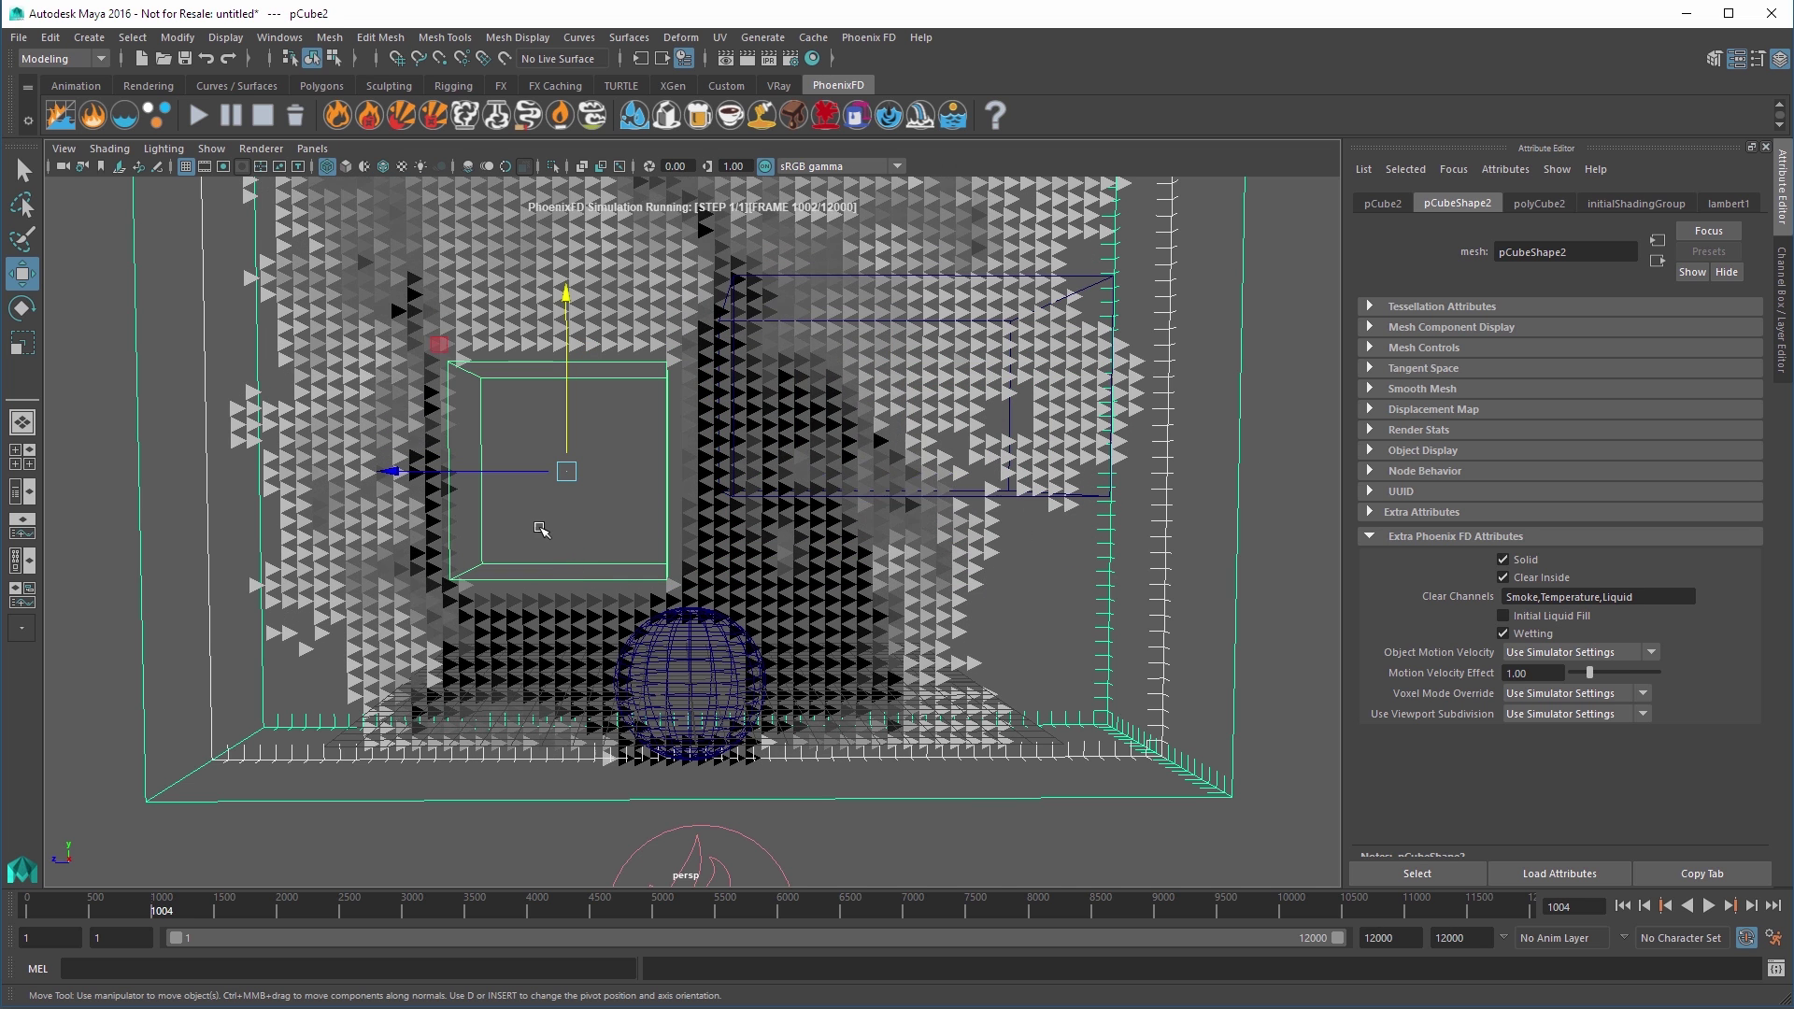
{"action": "left_click_drag", "start_coordinate": [527, 474], "coordinate": [463, 473]}
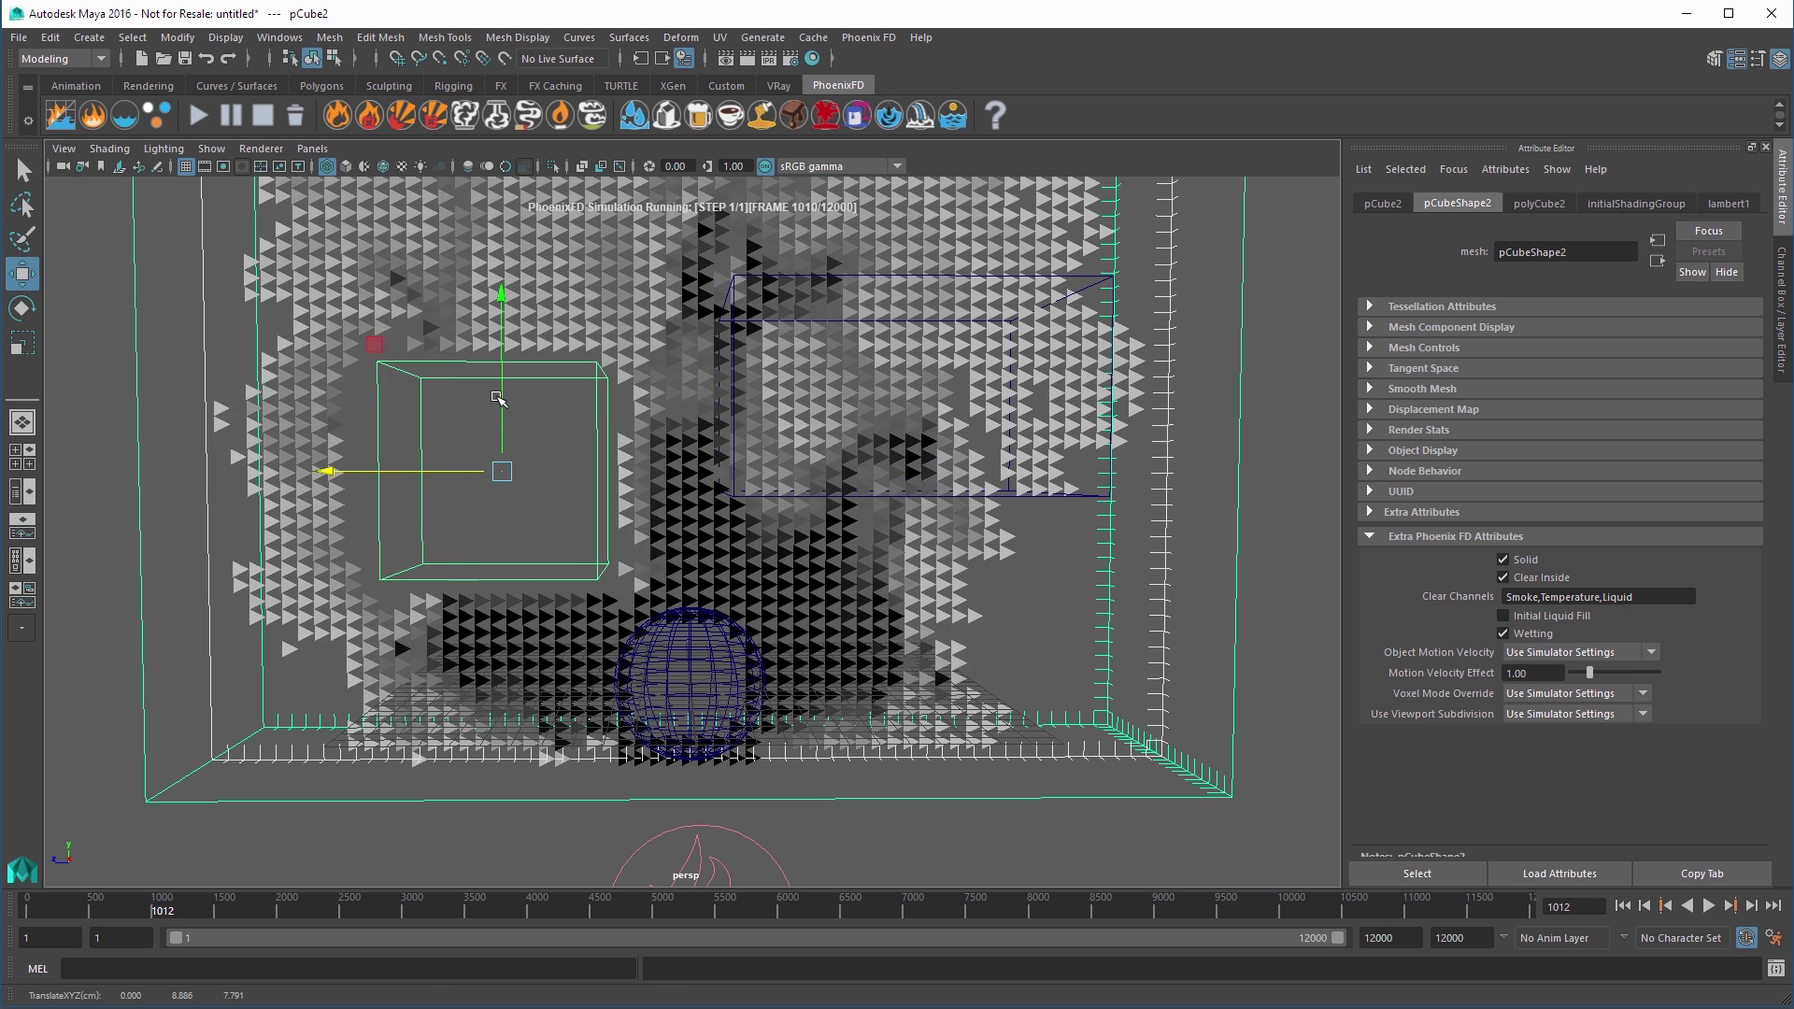
{"action": "left_click_drag", "start_coordinate": [502, 378], "coordinate": [502, 302]}
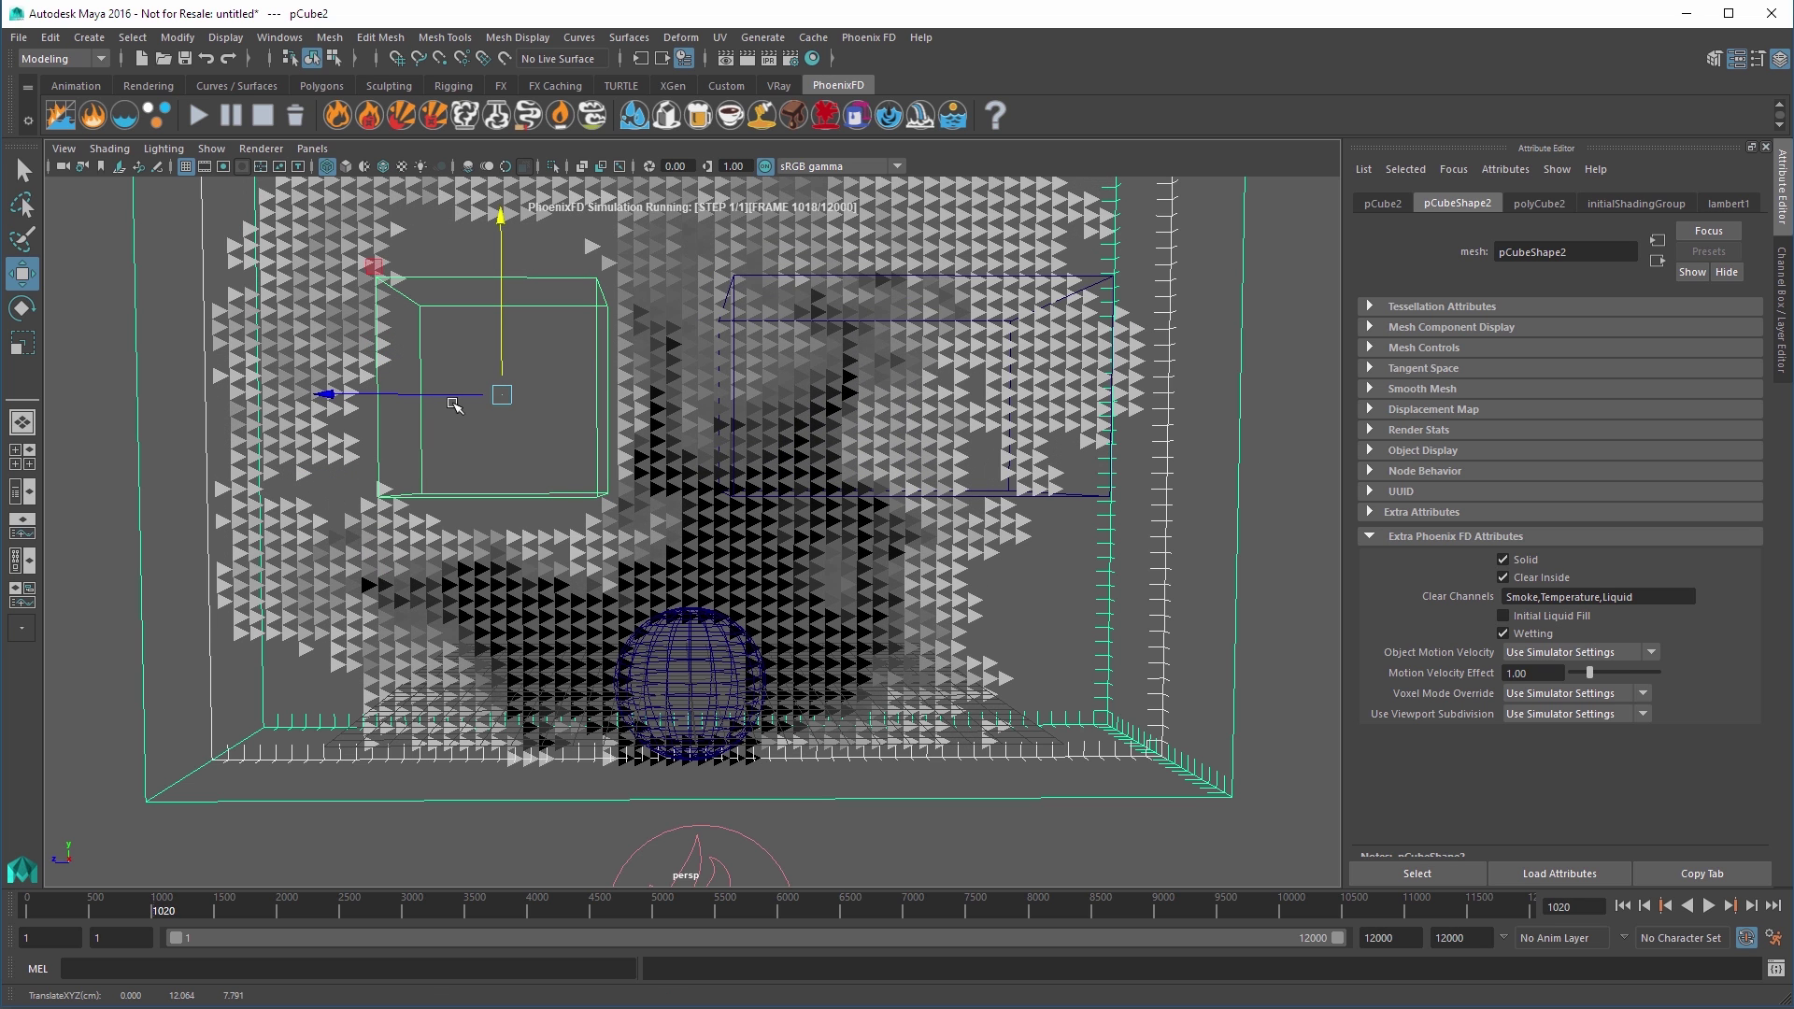
{"action": "left_click_drag", "start_coordinate": [449, 394], "coordinate": [569, 396]}
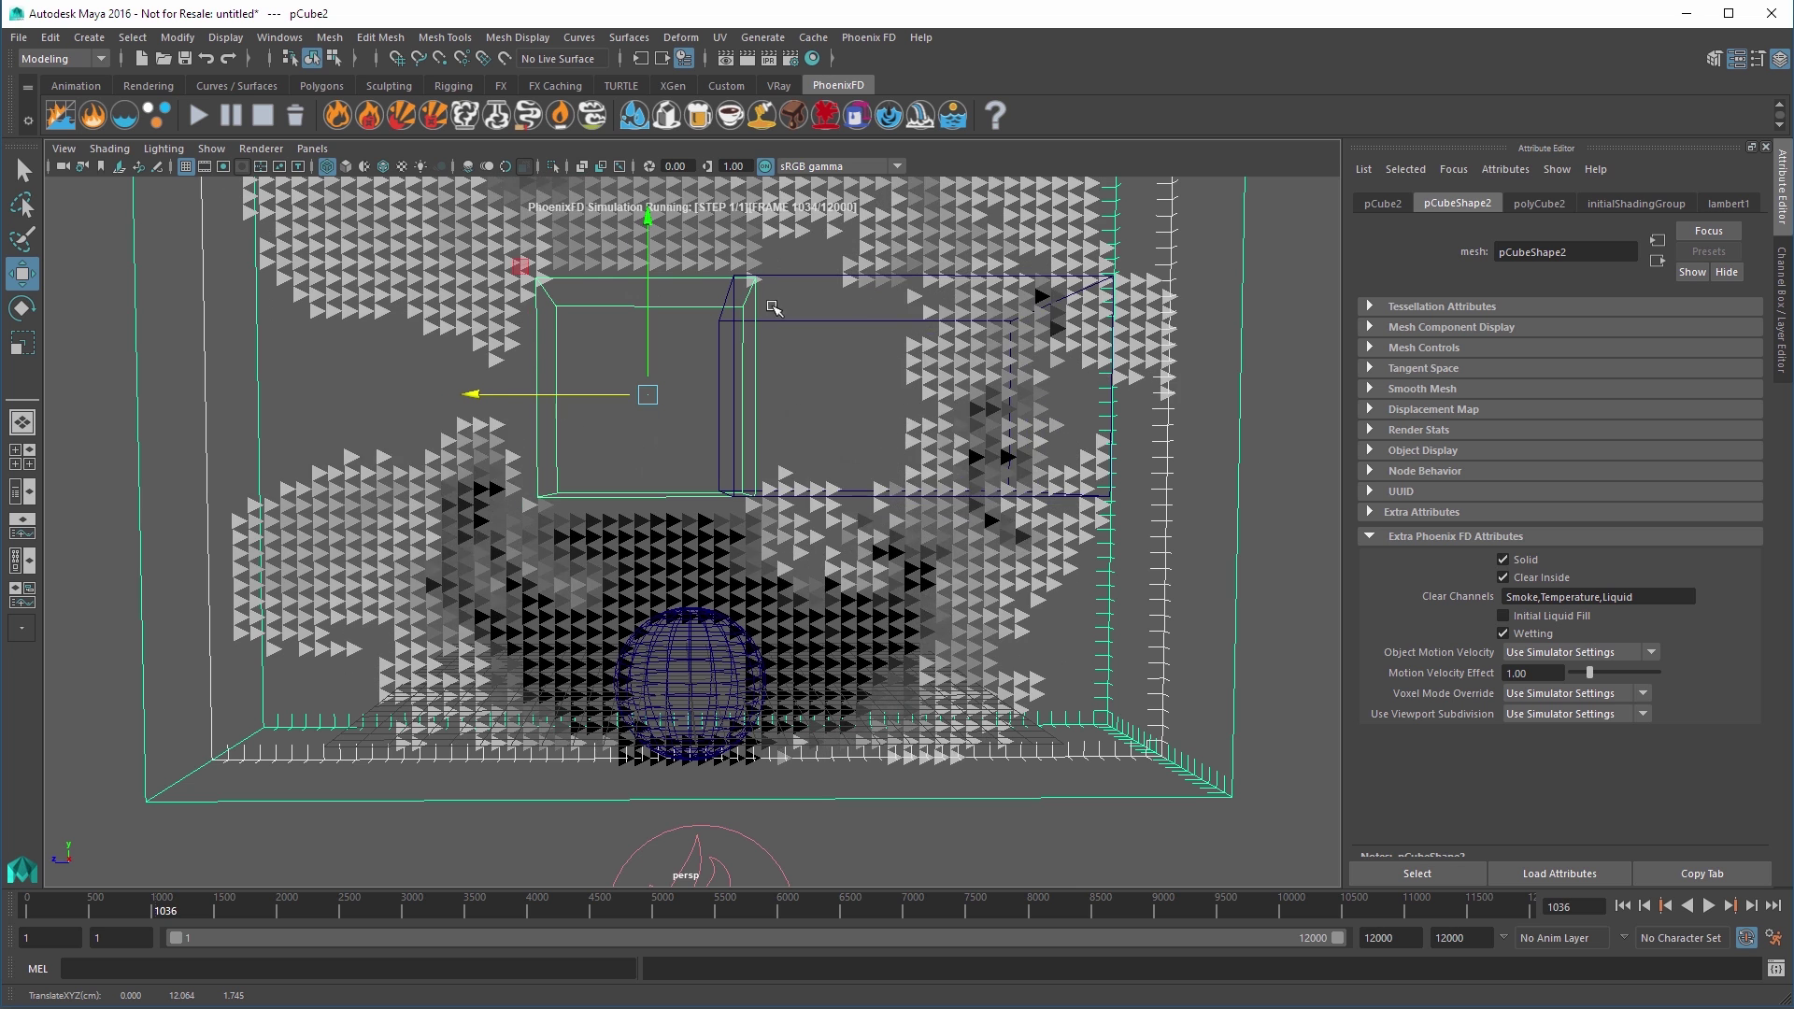
{"action": "left_click_drag", "start_coordinate": [464, 394], "coordinate": [338, 394]}
{"action": "left_click_drag", "start_coordinate": [519, 254], "coordinate": [519, 328]}
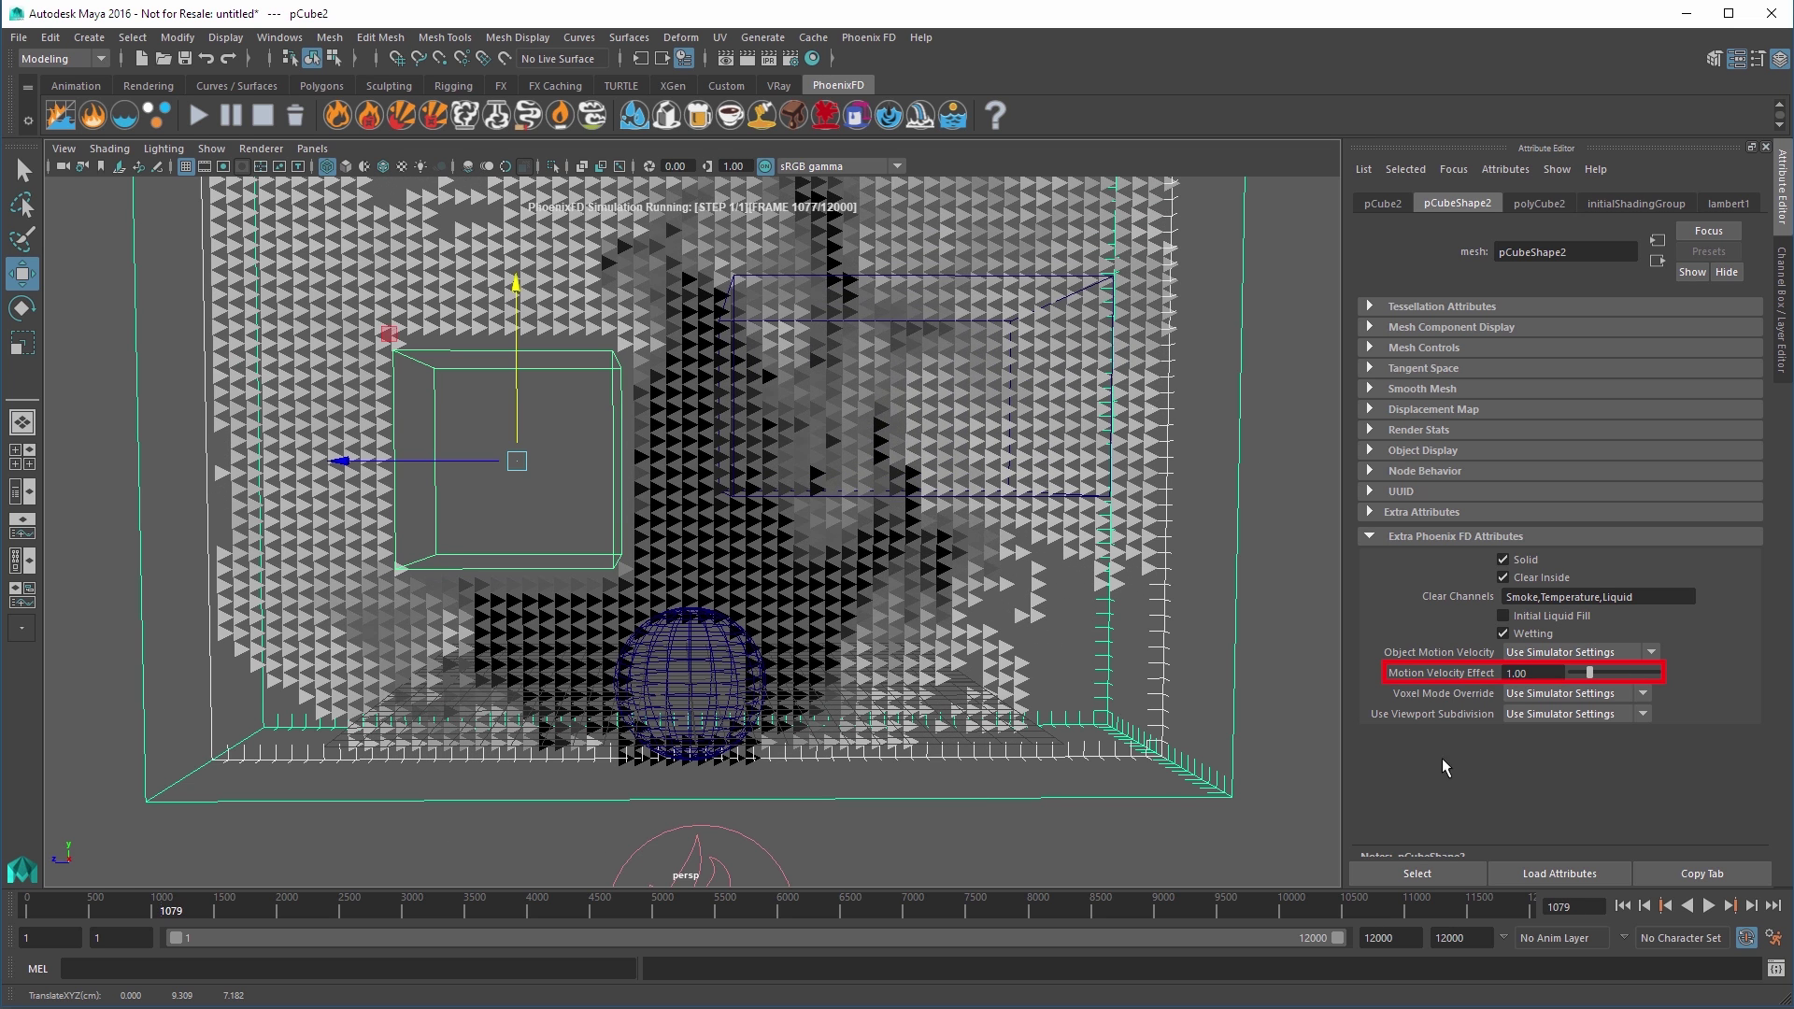
{"action": "left_click_drag", "start_coordinate": [1537, 674], "coordinate": [1367, 673]}
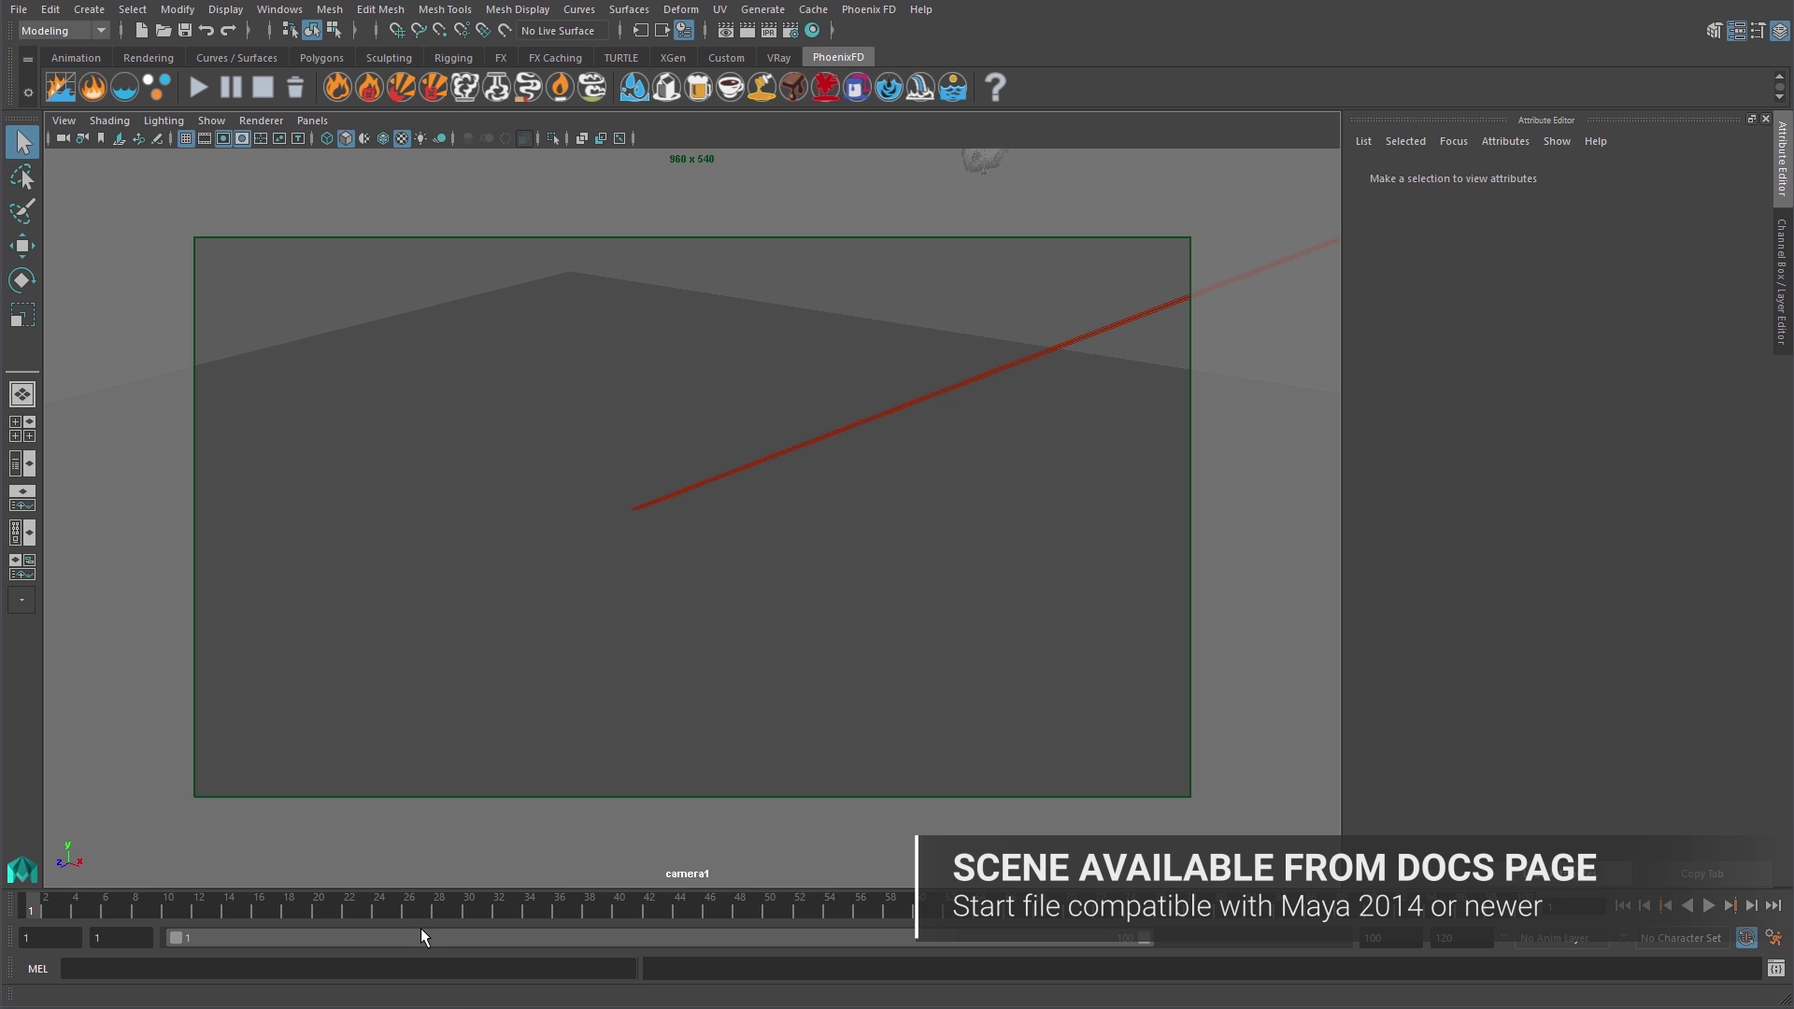
Play back the spaceship animation, stop it and return to frame 1
{"action": "left_click", "coordinate": [1709, 906]}
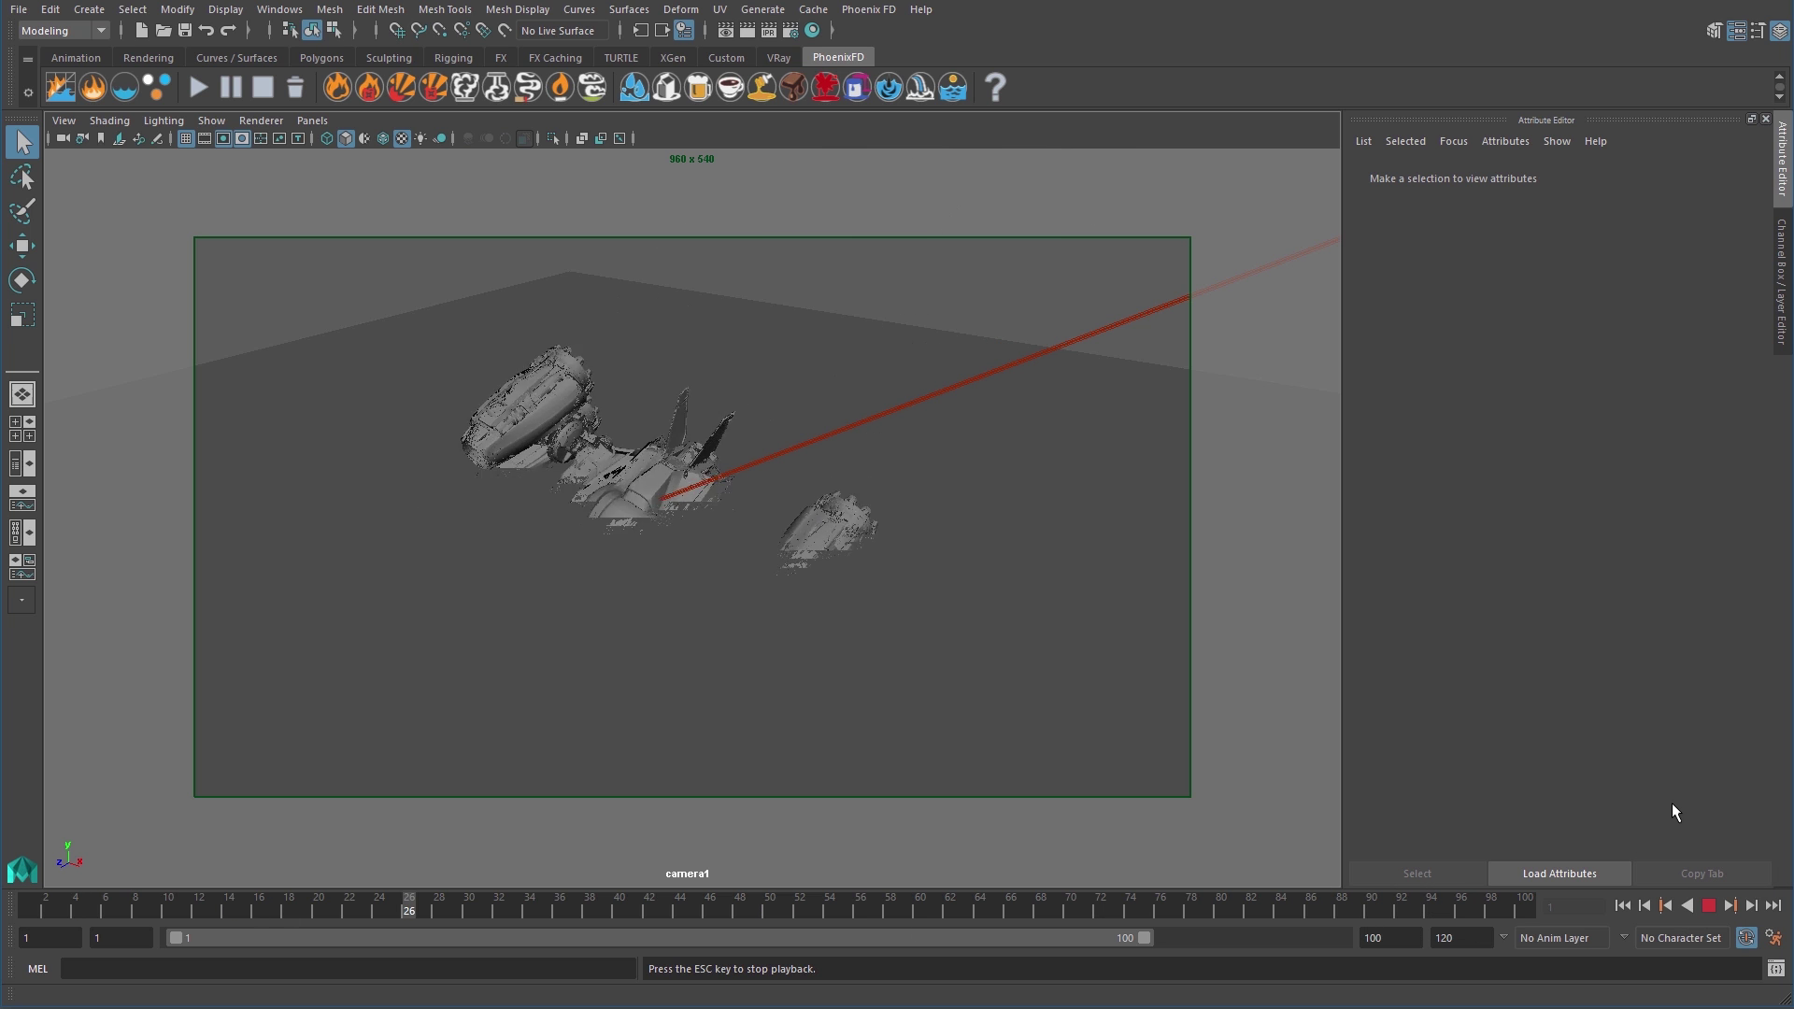
{"action": "left_click", "coordinate": [1709, 905]}
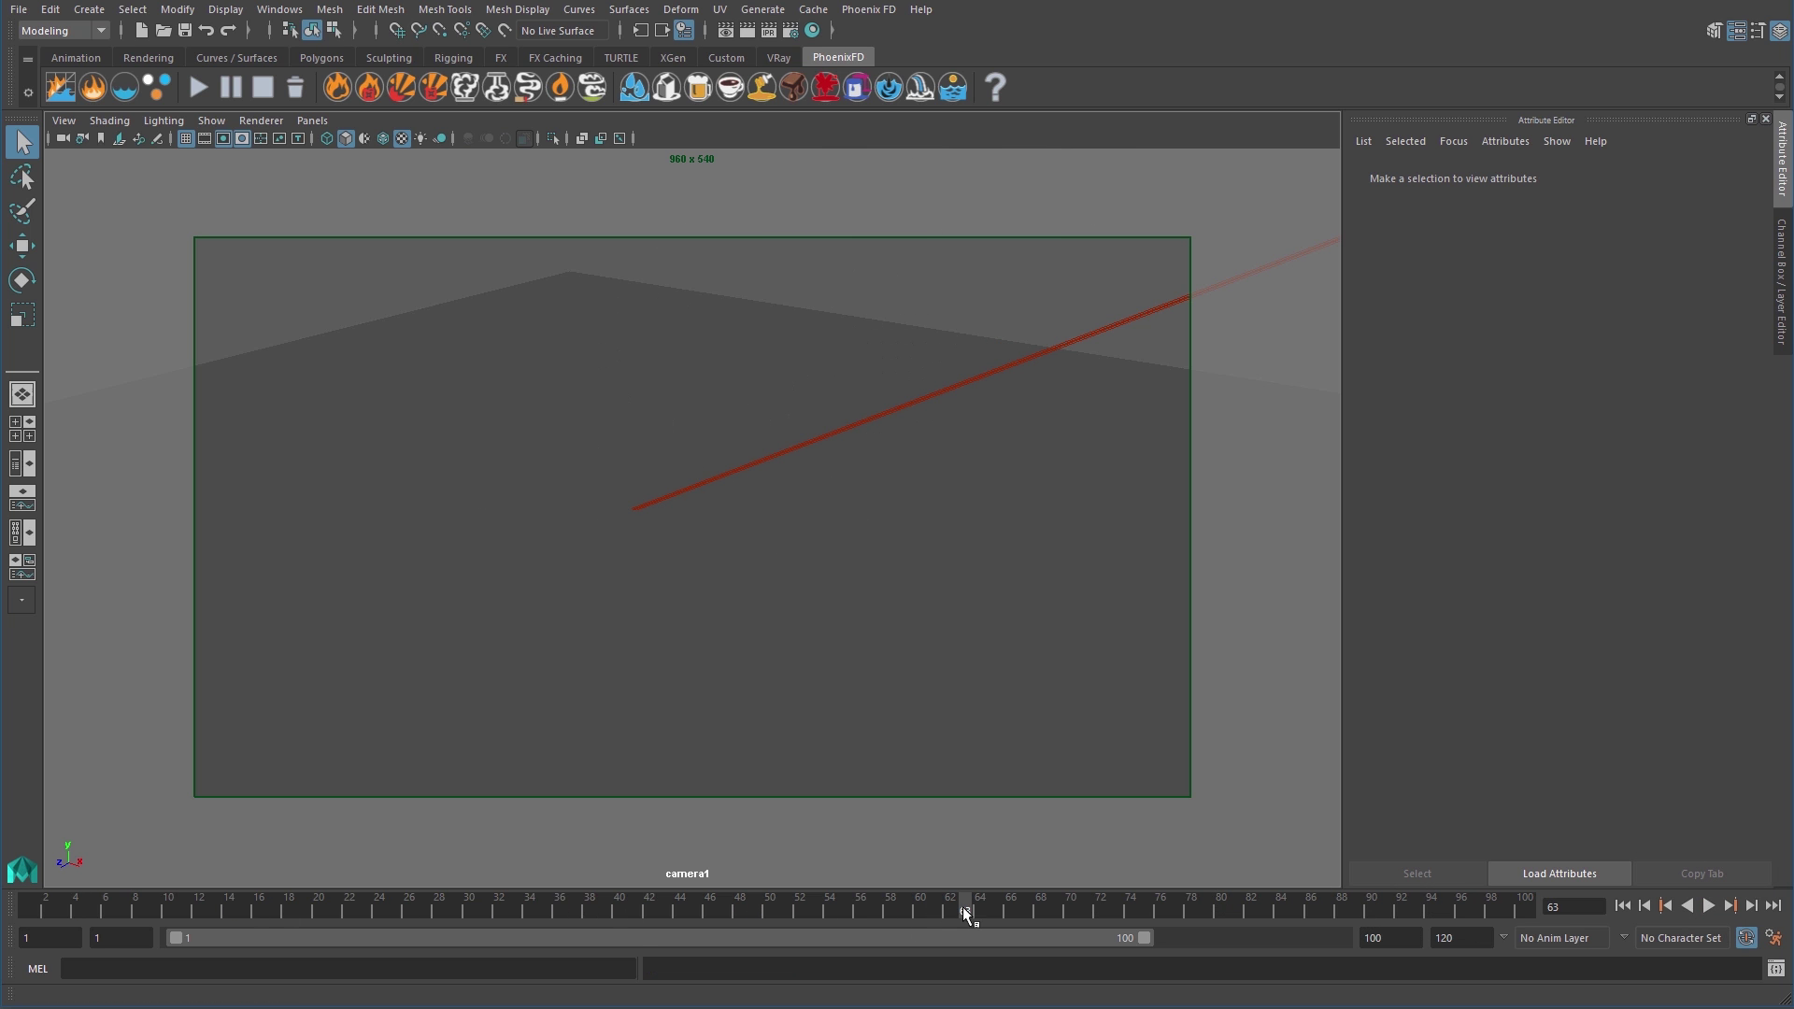
{"action": "left_click_drag", "start_coordinate": [965, 913], "coordinate": [31, 908]}
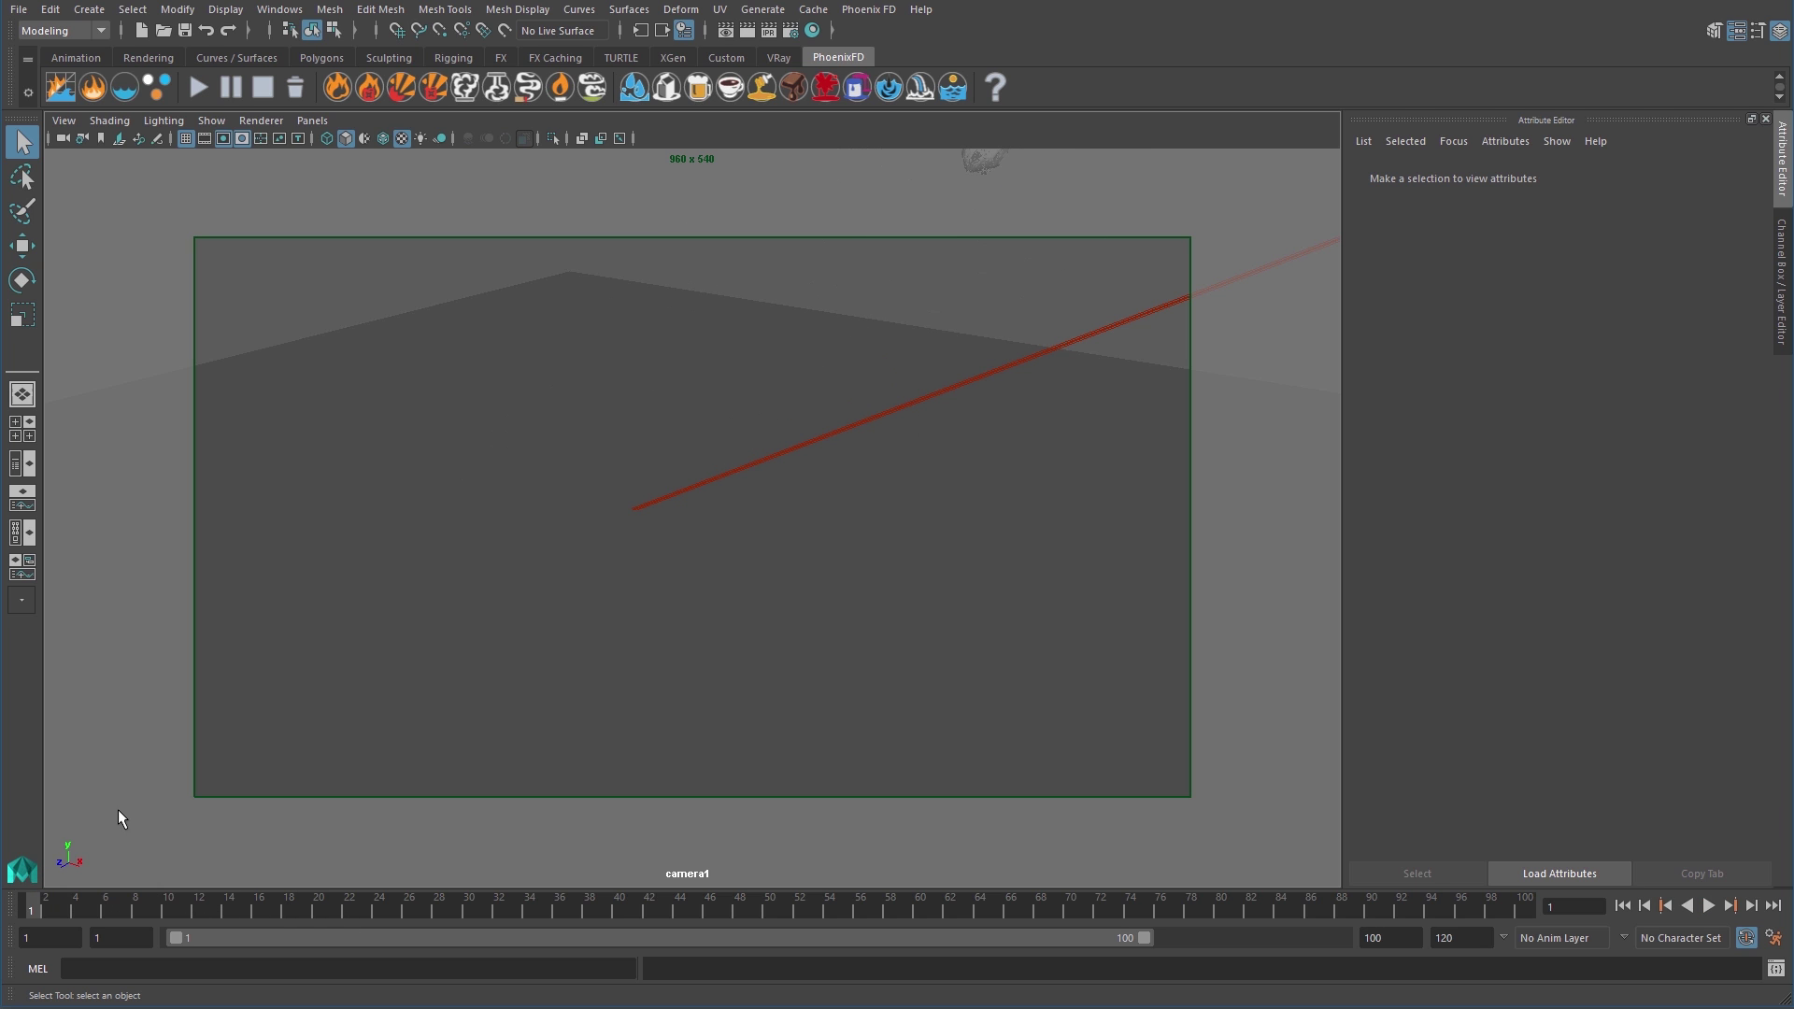
Switch to the Outliner and perspective layout and hide the oceanSurfaceReference plane
{"action": "left_click", "coordinate": [17, 464]}
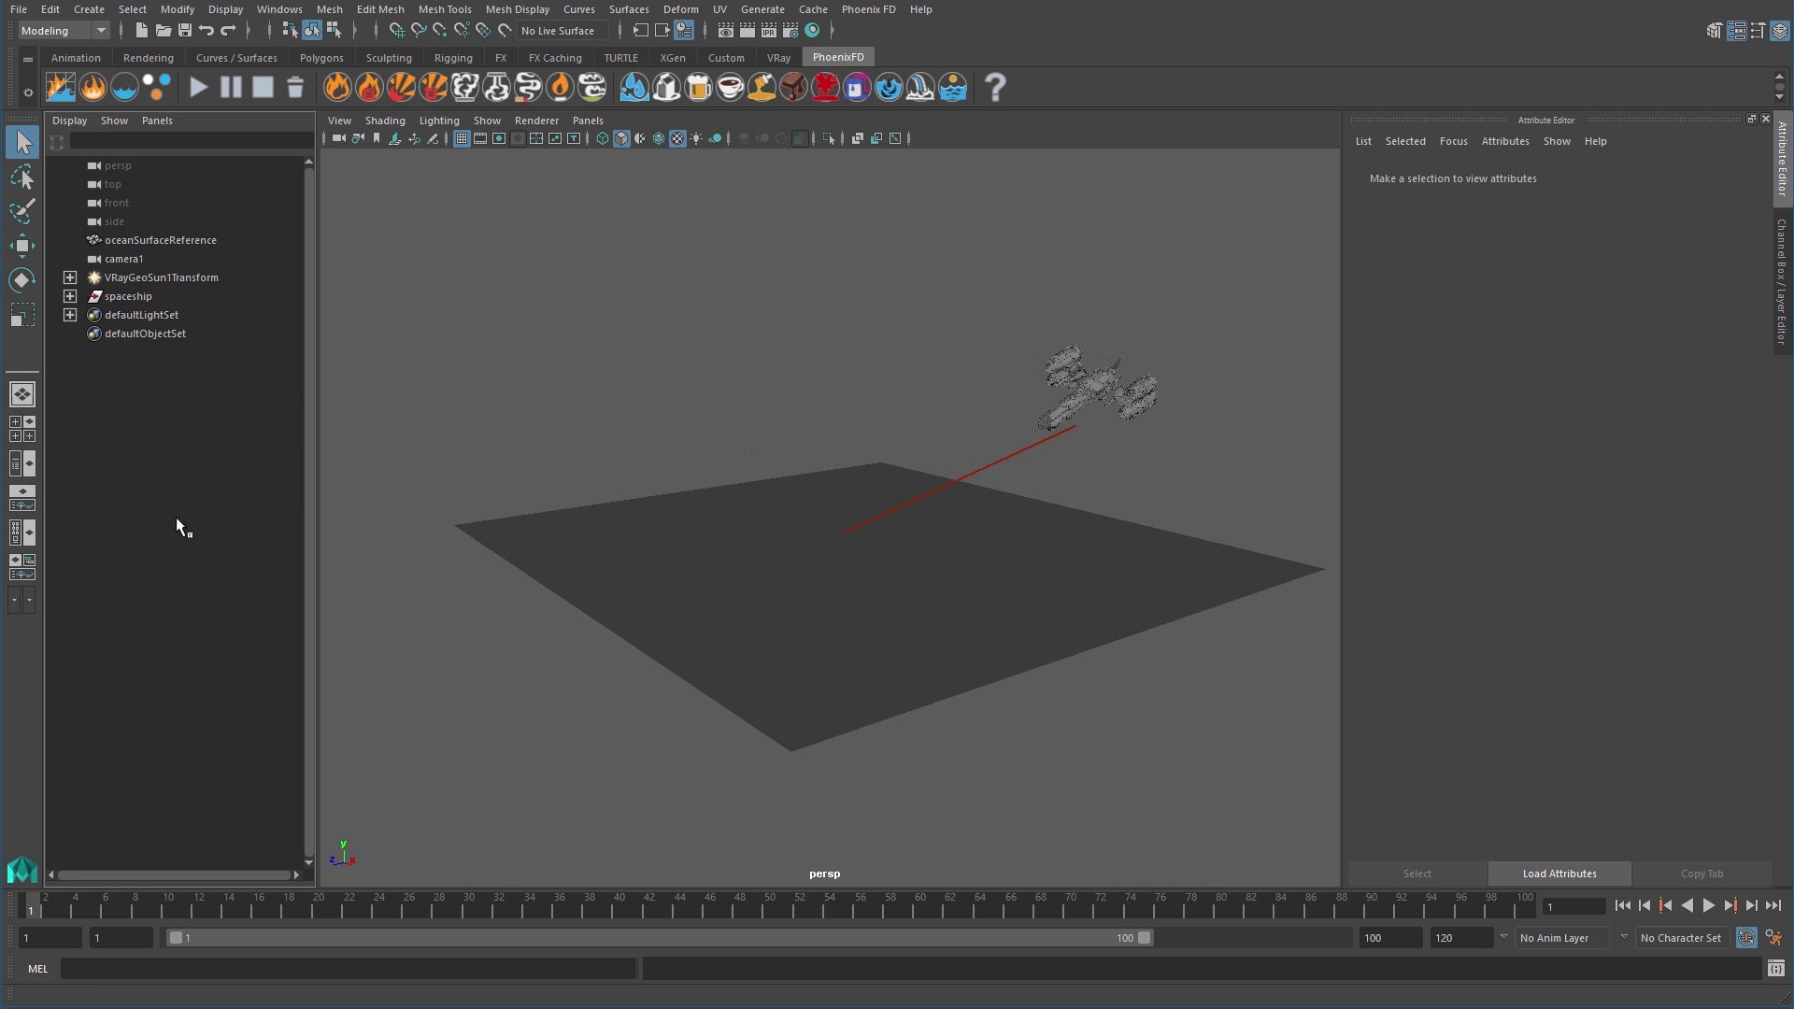
{"action": "left_click", "coordinate": [608, 559]}
{"action": "left_click_drag", "start_coordinate": [691, 741], "coordinate": [626, 770], "text": "alt"}
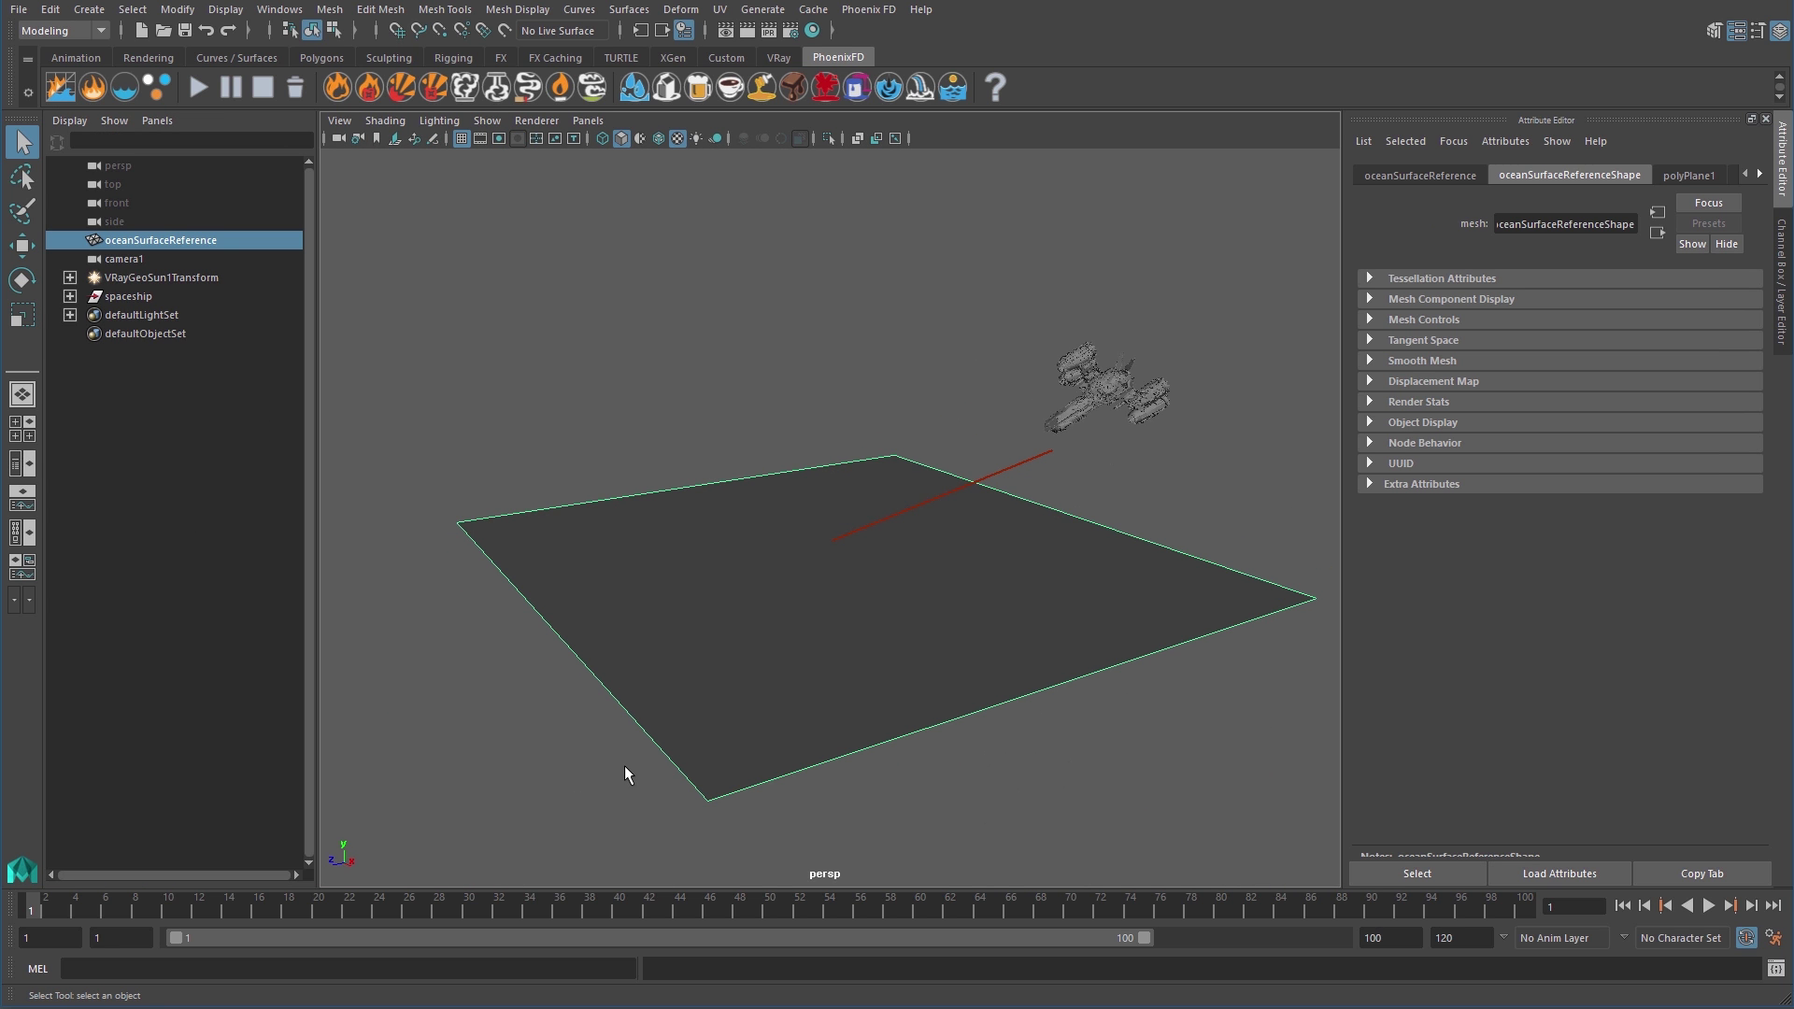
{"action": "key", "text": "ctrl+h"}
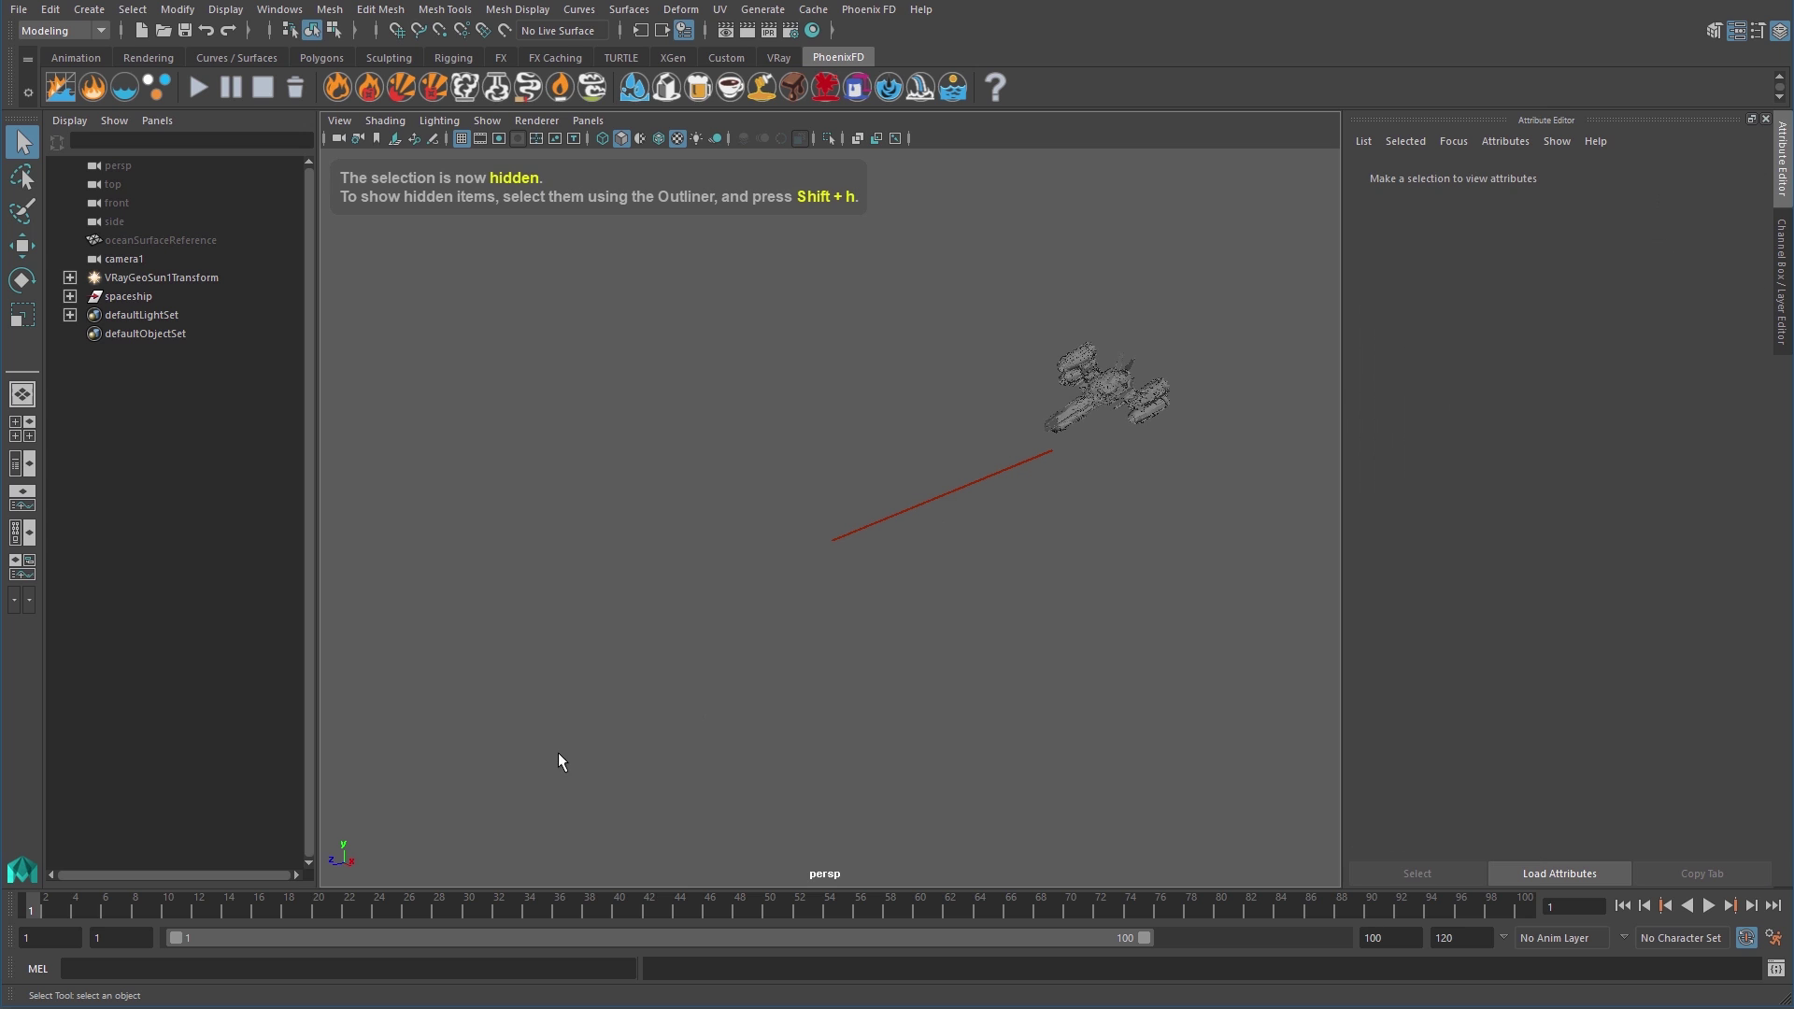
Set up a Phoenix FD ocean simulation for the spaceship group and advance the timeline to frame 34
{"action": "left_click", "coordinate": [159, 298]}
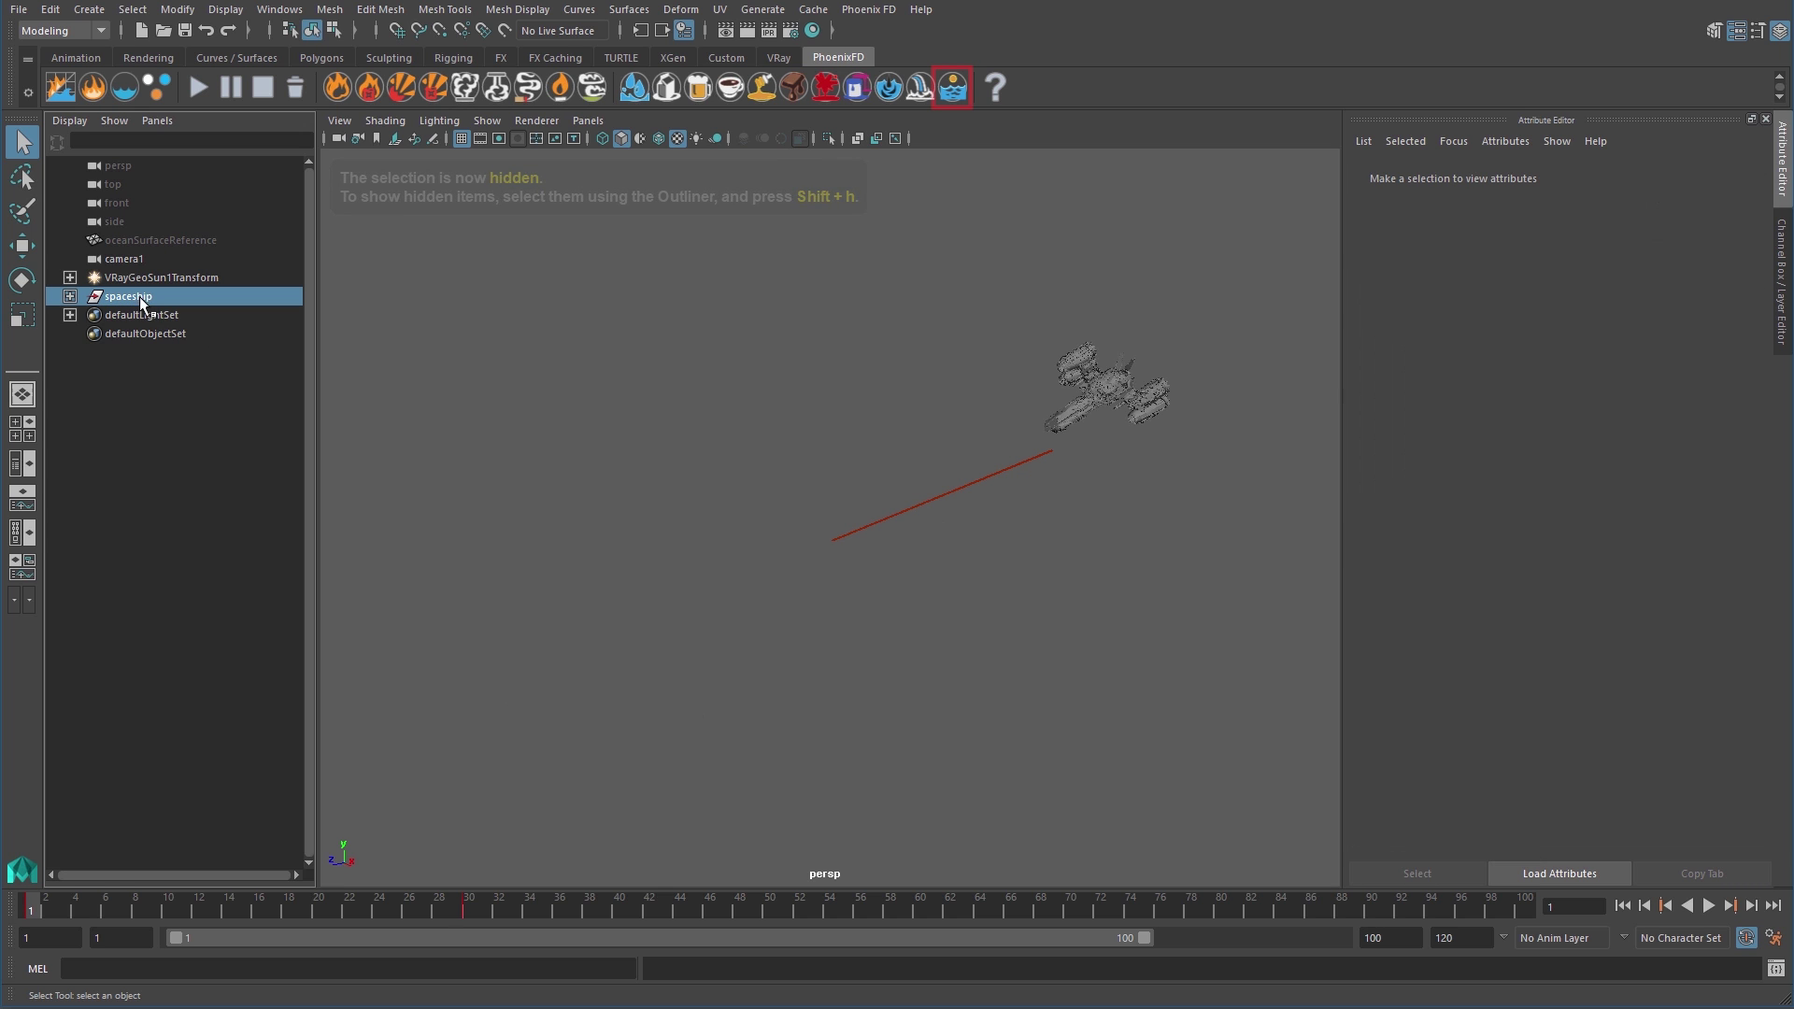
{"action": "left_click", "coordinate": [952, 89]}
{"action": "left_click_drag", "start_coordinate": [1105, 568], "coordinate": [880, 581], "text": "alt"}
{"action": "left_click_drag", "start_coordinate": [93, 904], "coordinate": [532, 874]}
Move the ocean simulator along Z to about -1542.6 so that it surrounds the spaceship
{"action": "left_click", "coordinate": [965, 402]}
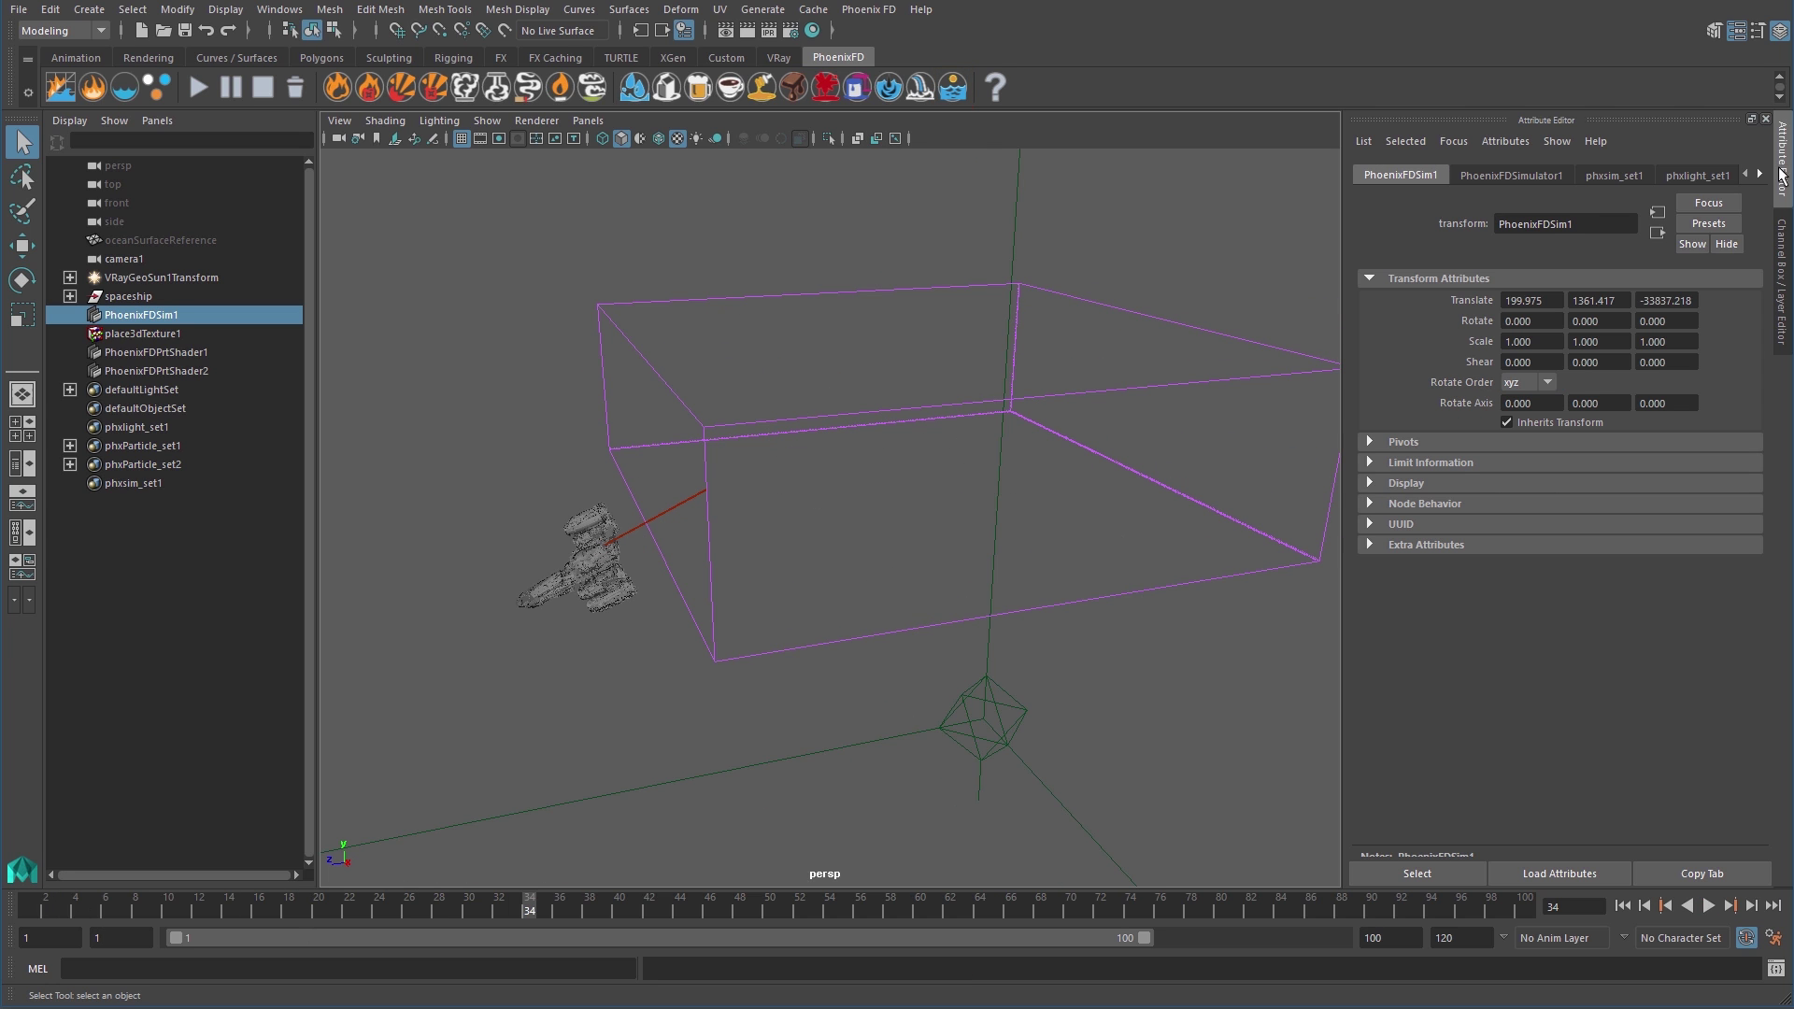
{"action": "key", "text": "e"}
{"action": "key", "text": "w"}
{"action": "left_click_drag", "start_coordinate": [835, 505], "coordinate": [543, 527]}
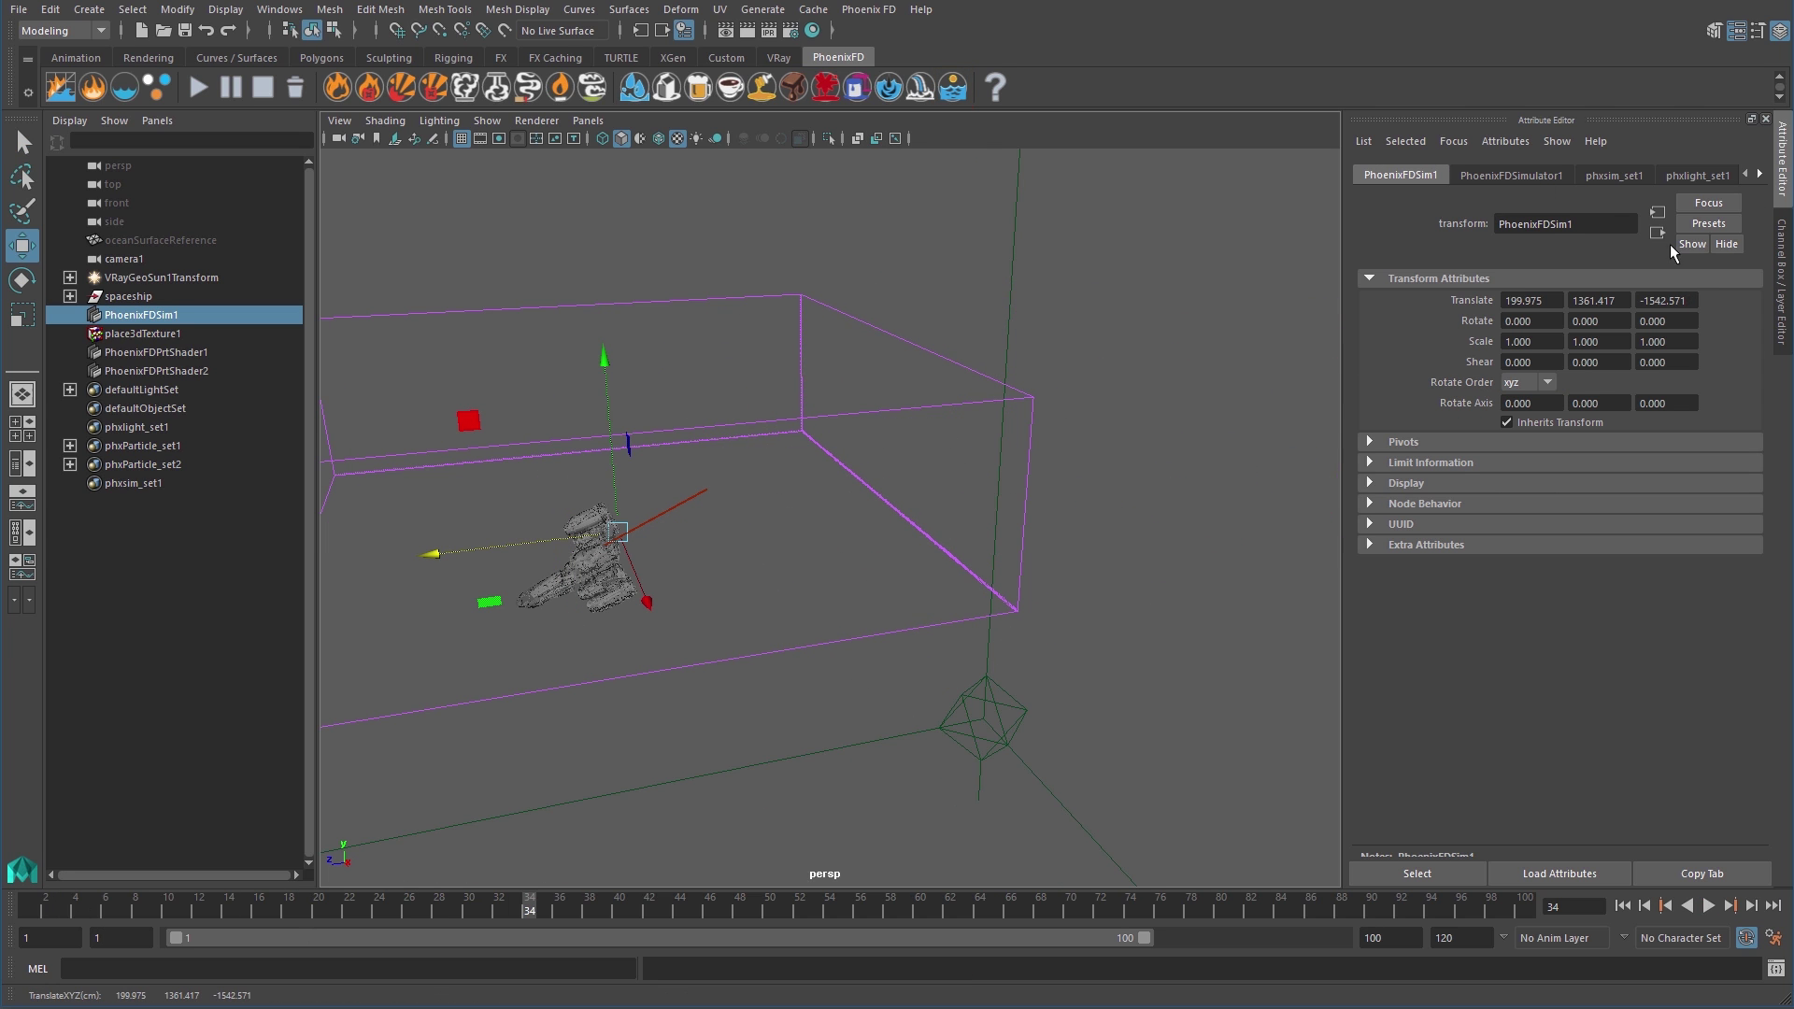
Set the ocean simulator's grid to X Size 250, Y Size 100 and Z Size 250 cells
{"action": "left_click", "coordinate": [1547, 178]}
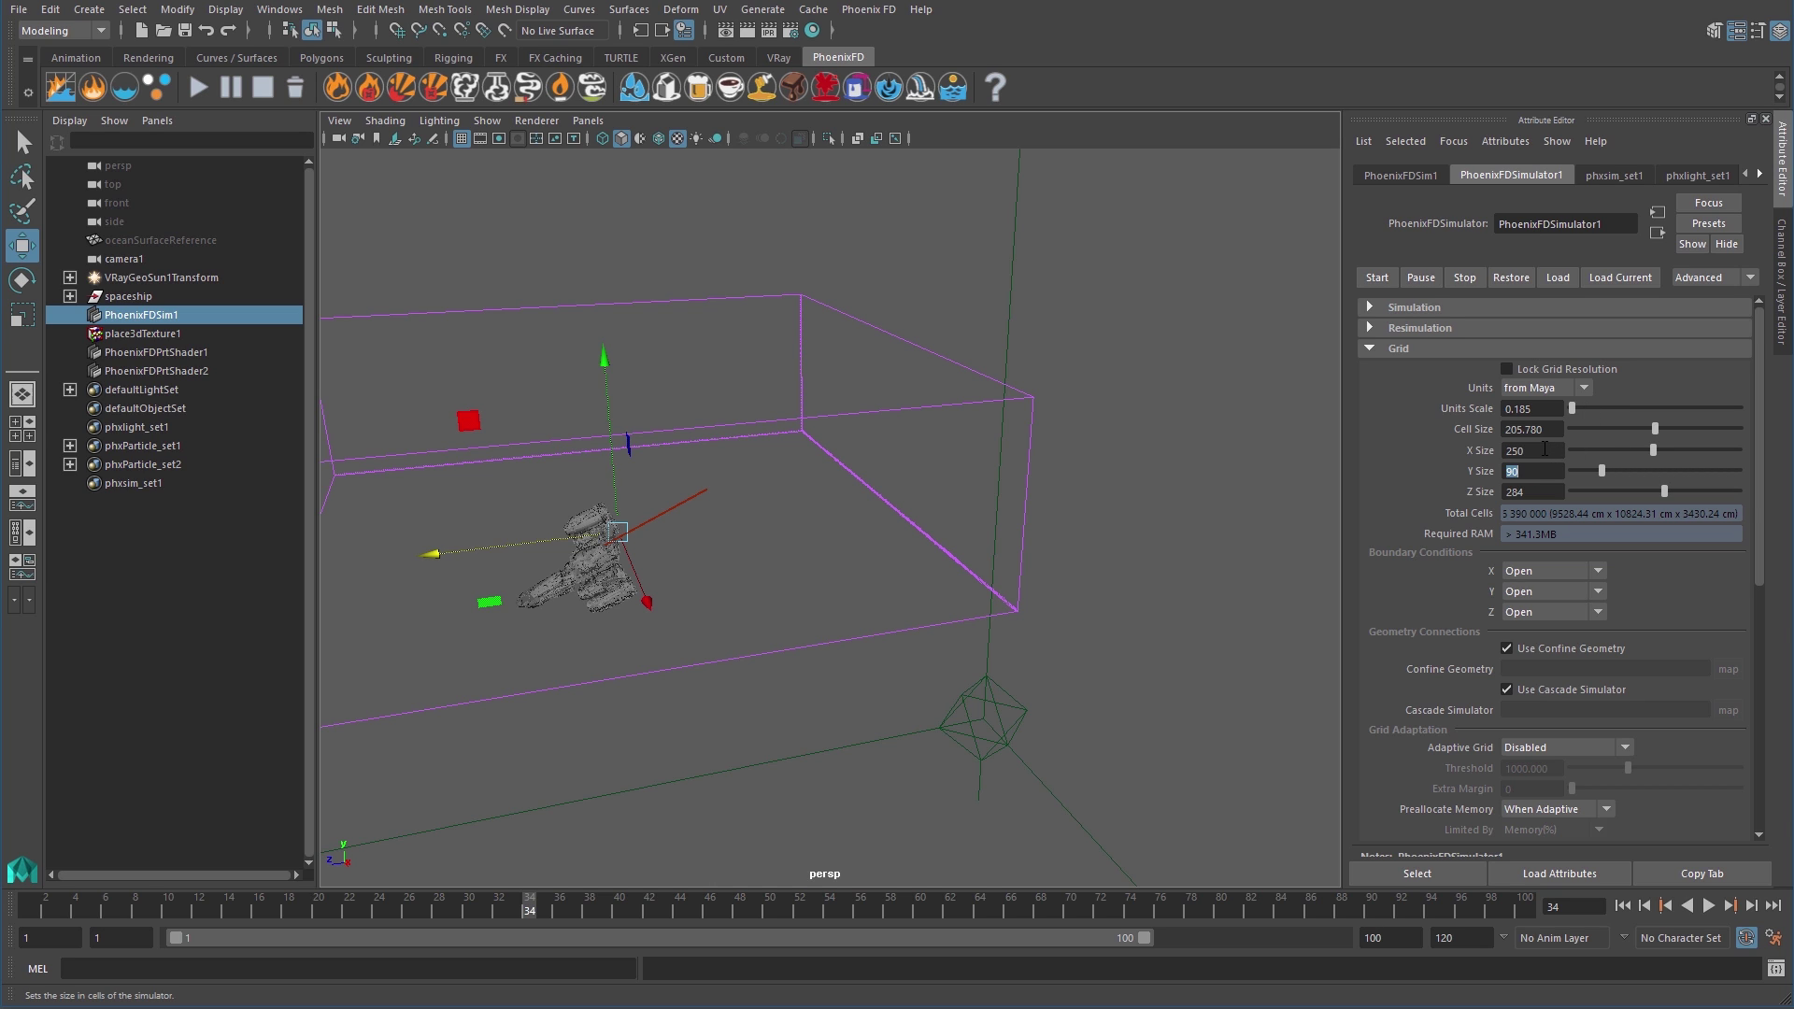
{"action": "type", "text": "100"}
{"action": "key", "text": "Tab"}
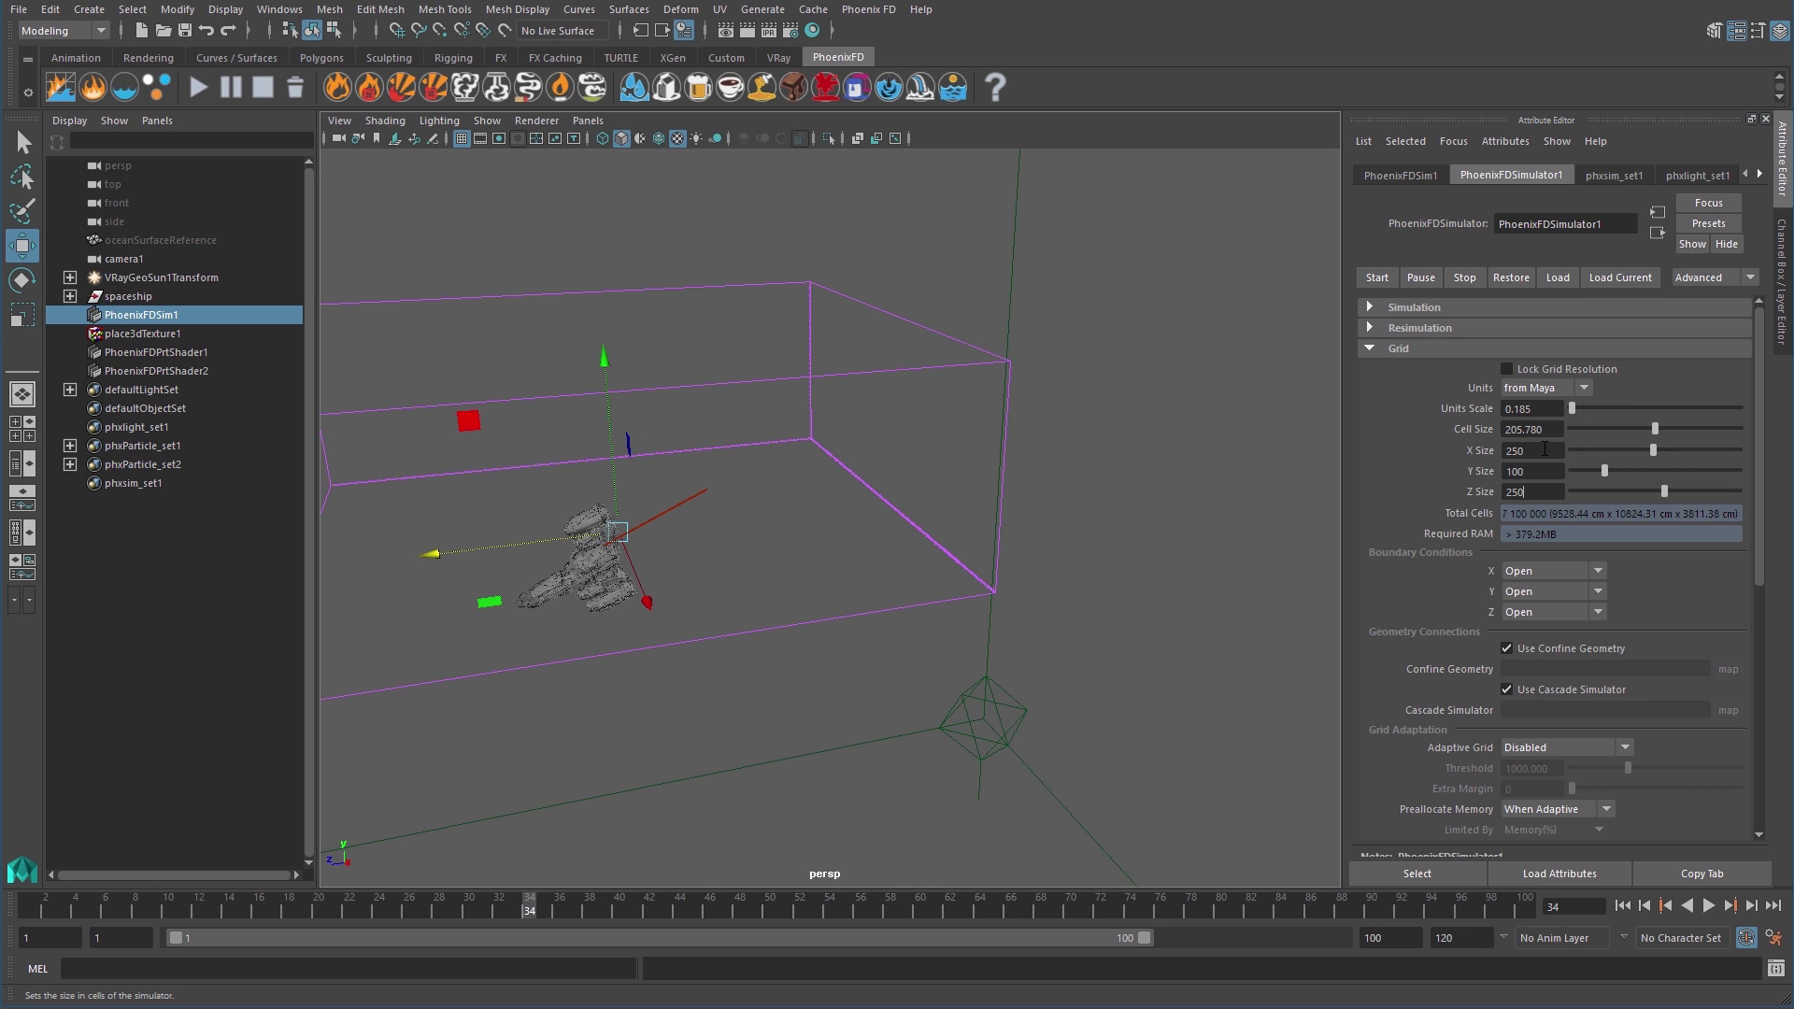
{"action": "key", "text": "Return"}
{"action": "left_click_drag", "start_coordinate": [1181, 405], "coordinate": [1206, 559], "text": "alt"}
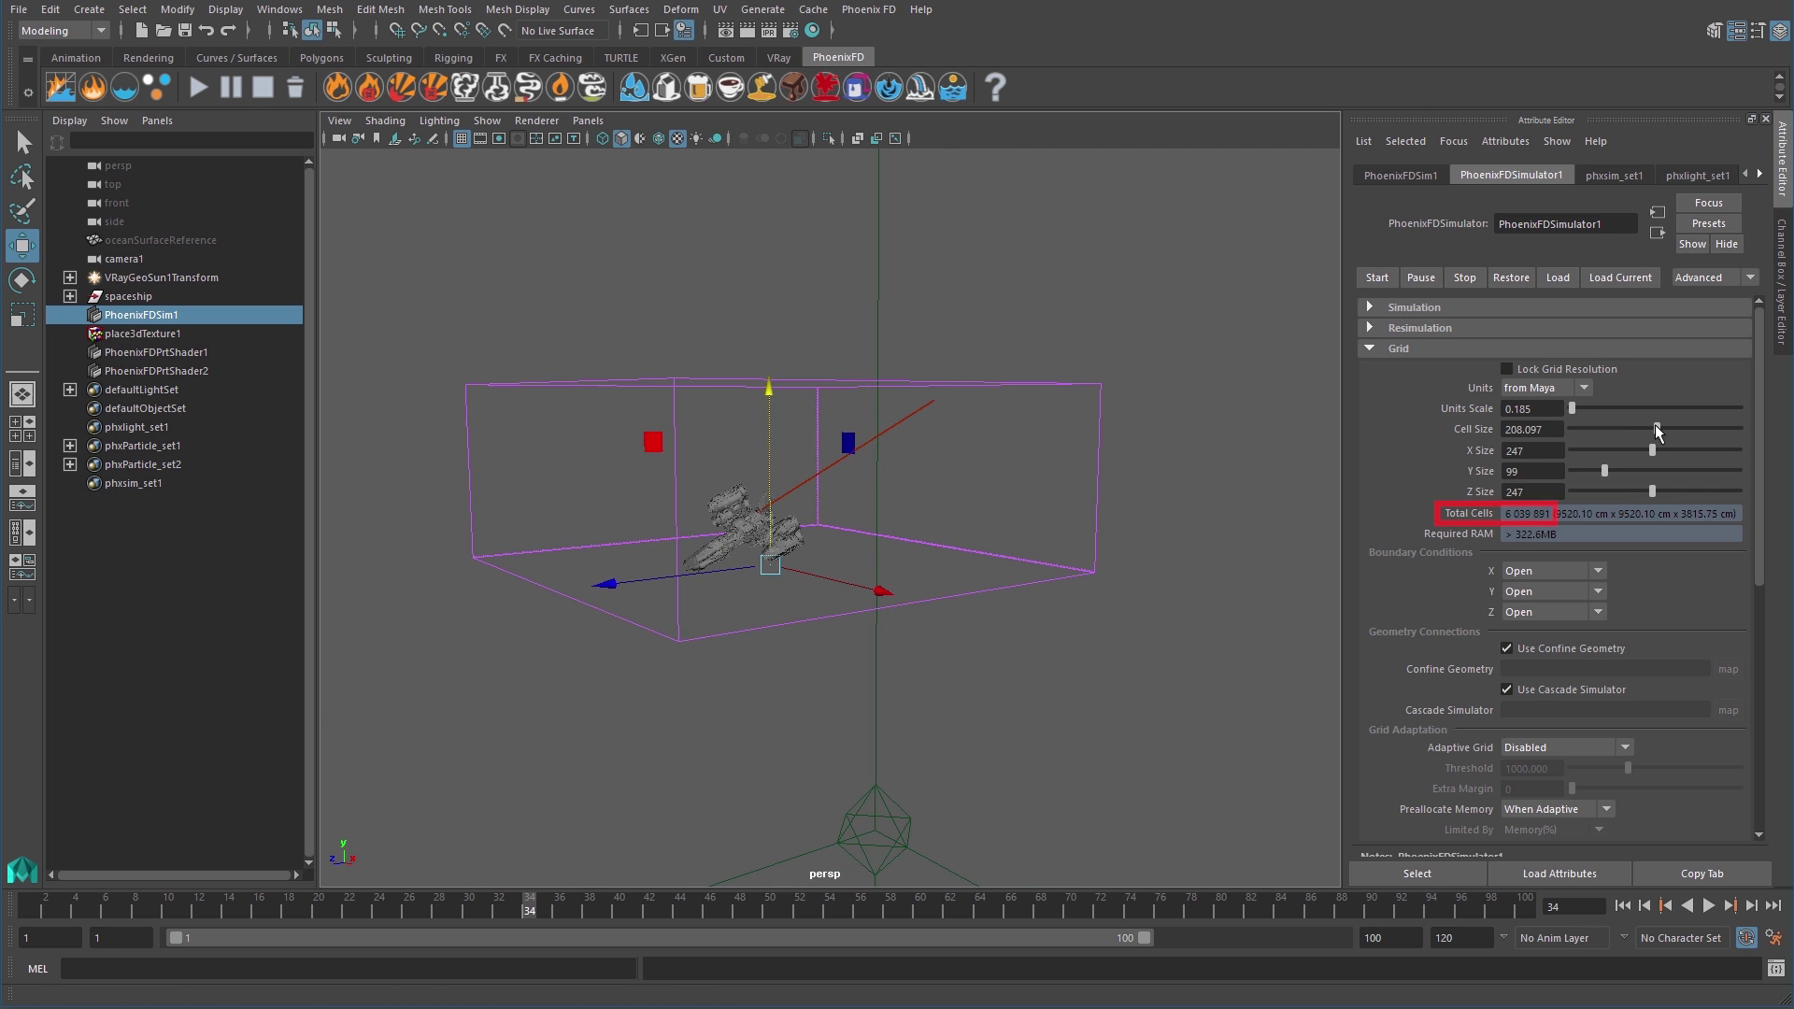
Coarsen the ocean simulator's grid by raising its Cell Size to 477.533
{"action": "left_click_drag", "start_coordinate": [1658, 430], "coordinate": [1752, 435]}
{"action": "type", "text": "500"}
{"action": "key", "text": "Return"}
{"action": "left_click_drag", "start_coordinate": [1658, 430], "coordinate": [1652, 429]}
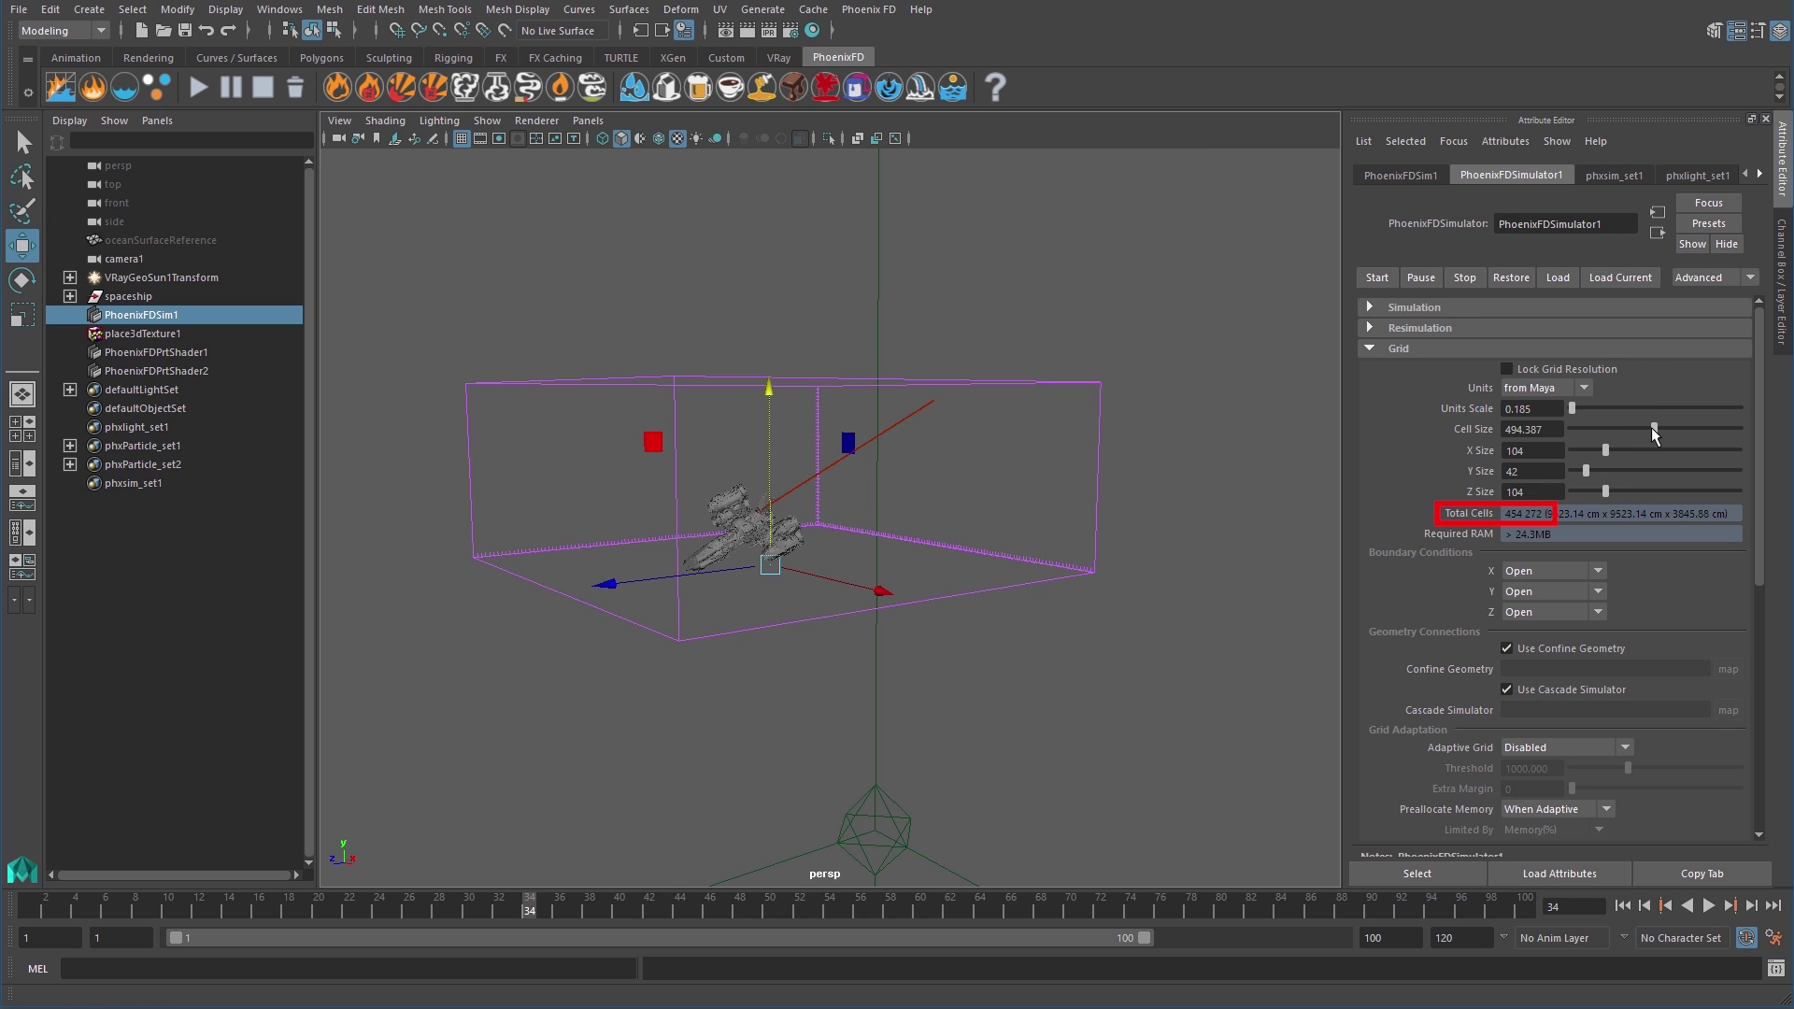
Scrub through the spaceship's crash animation to examine its path through the simulator box, and return to frame 1
{"action": "right_click_drag", "start_coordinate": [1095, 674], "coordinate": [1082, 676], "text": "alt"}
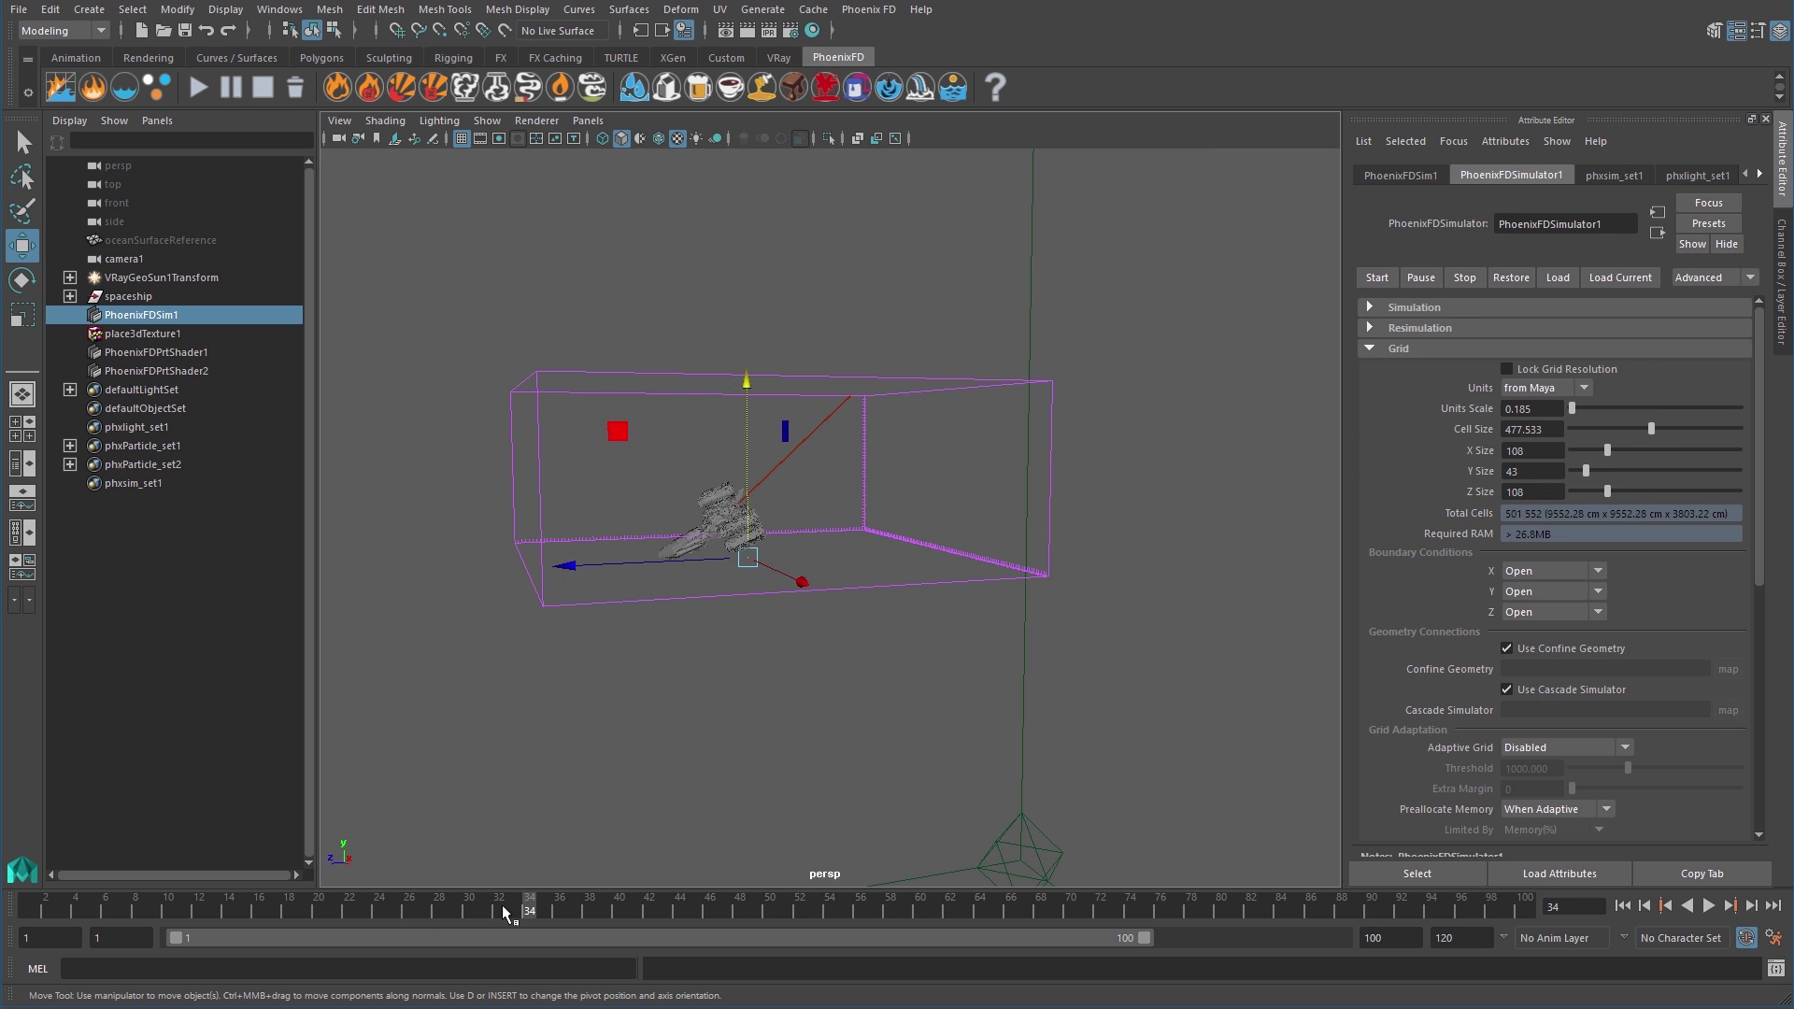
{"action": "left_click_drag", "start_coordinate": [507, 907], "coordinate": [788, 876]}
{"action": "left_click_drag", "start_coordinate": [662, 658], "coordinate": [831, 642], "text": "alt"}
{"action": "left_click_drag", "start_coordinate": [868, 375], "coordinate": [869, 397]}
{"action": "left_click_drag", "start_coordinate": [958, 910], "coordinate": [1532, 880]}
{"action": "left_click_drag", "start_coordinate": [870, 417], "coordinate": [871, 447]}
{"action": "left_click_drag", "start_coordinate": [921, 579], "coordinate": [629, 594], "text": "alt"}
{"action": "left_click_drag", "start_coordinate": [1261, 908], "coordinate": [911, 890]}
{"action": "left_click", "coordinate": [1623, 906]}
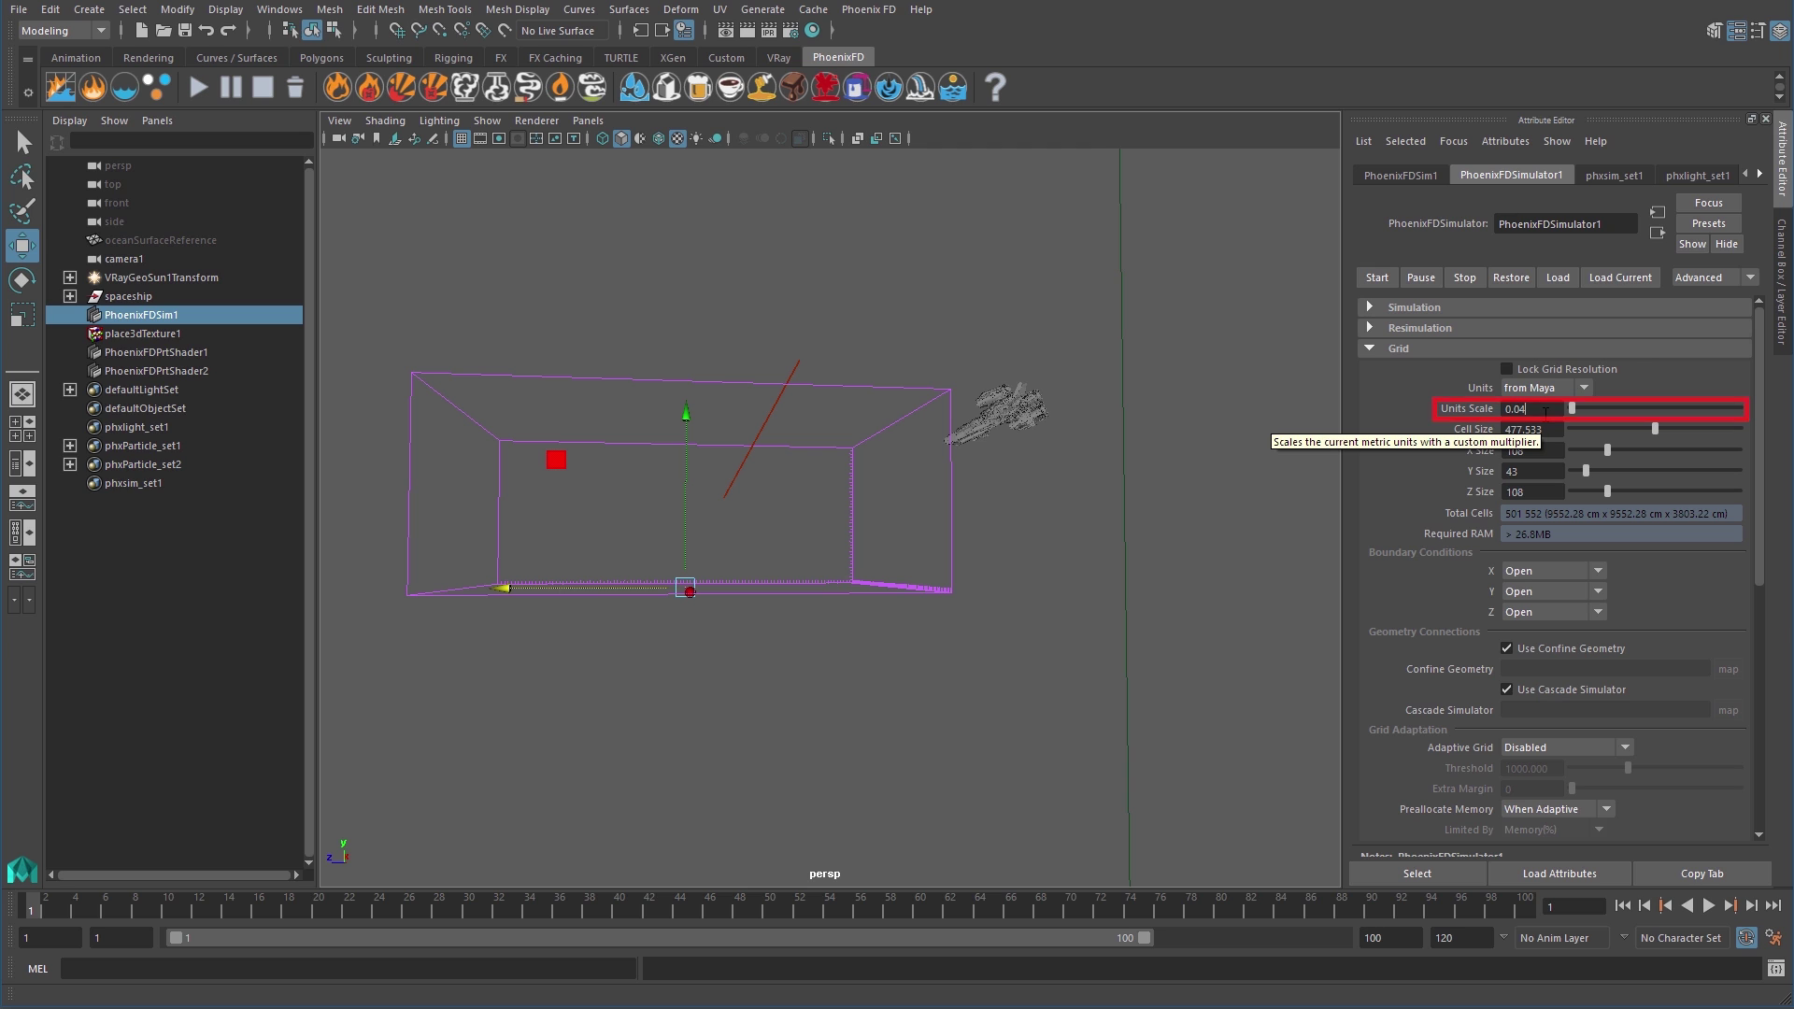
Set the simulator's Units Scale to 0.04 and briefly run the simulation to generate the initial liquid
{"action": "type", "text": "40"}
{"action": "left_click_drag", "start_coordinate": [925, 671], "coordinate": [853, 695], "text": "alt"}
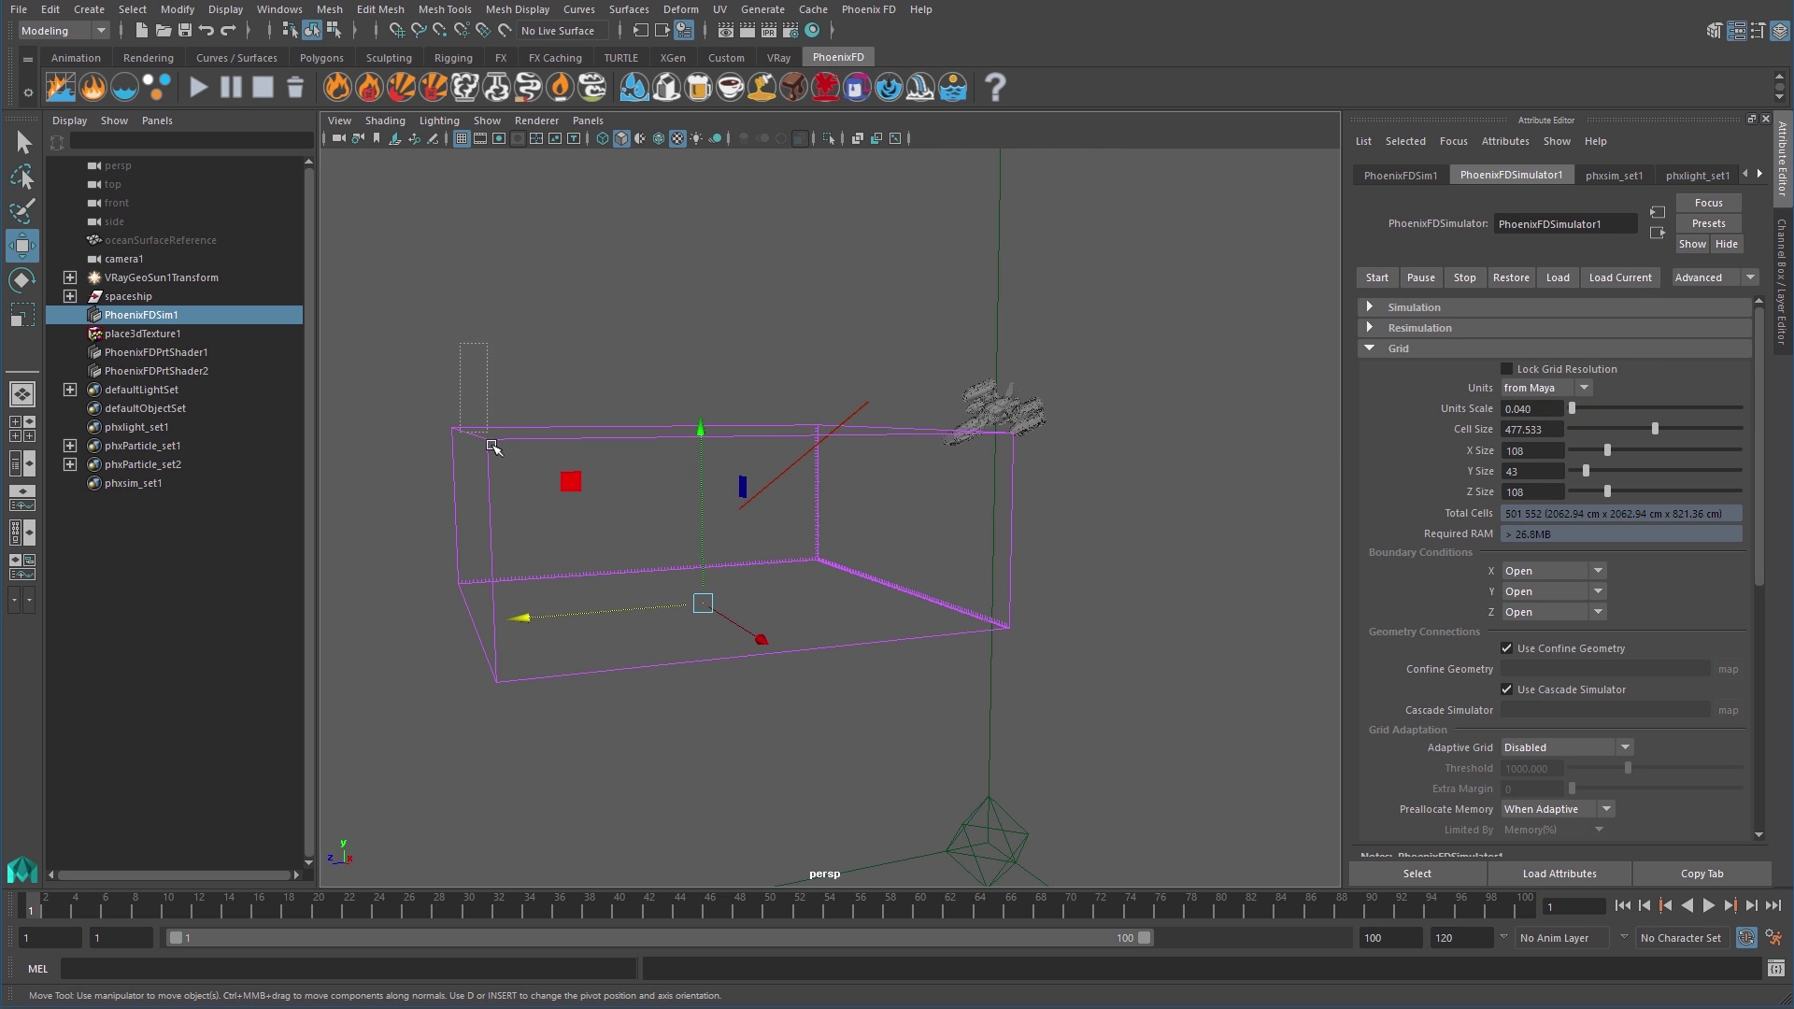
{"action": "left_click", "coordinate": [198, 87]}
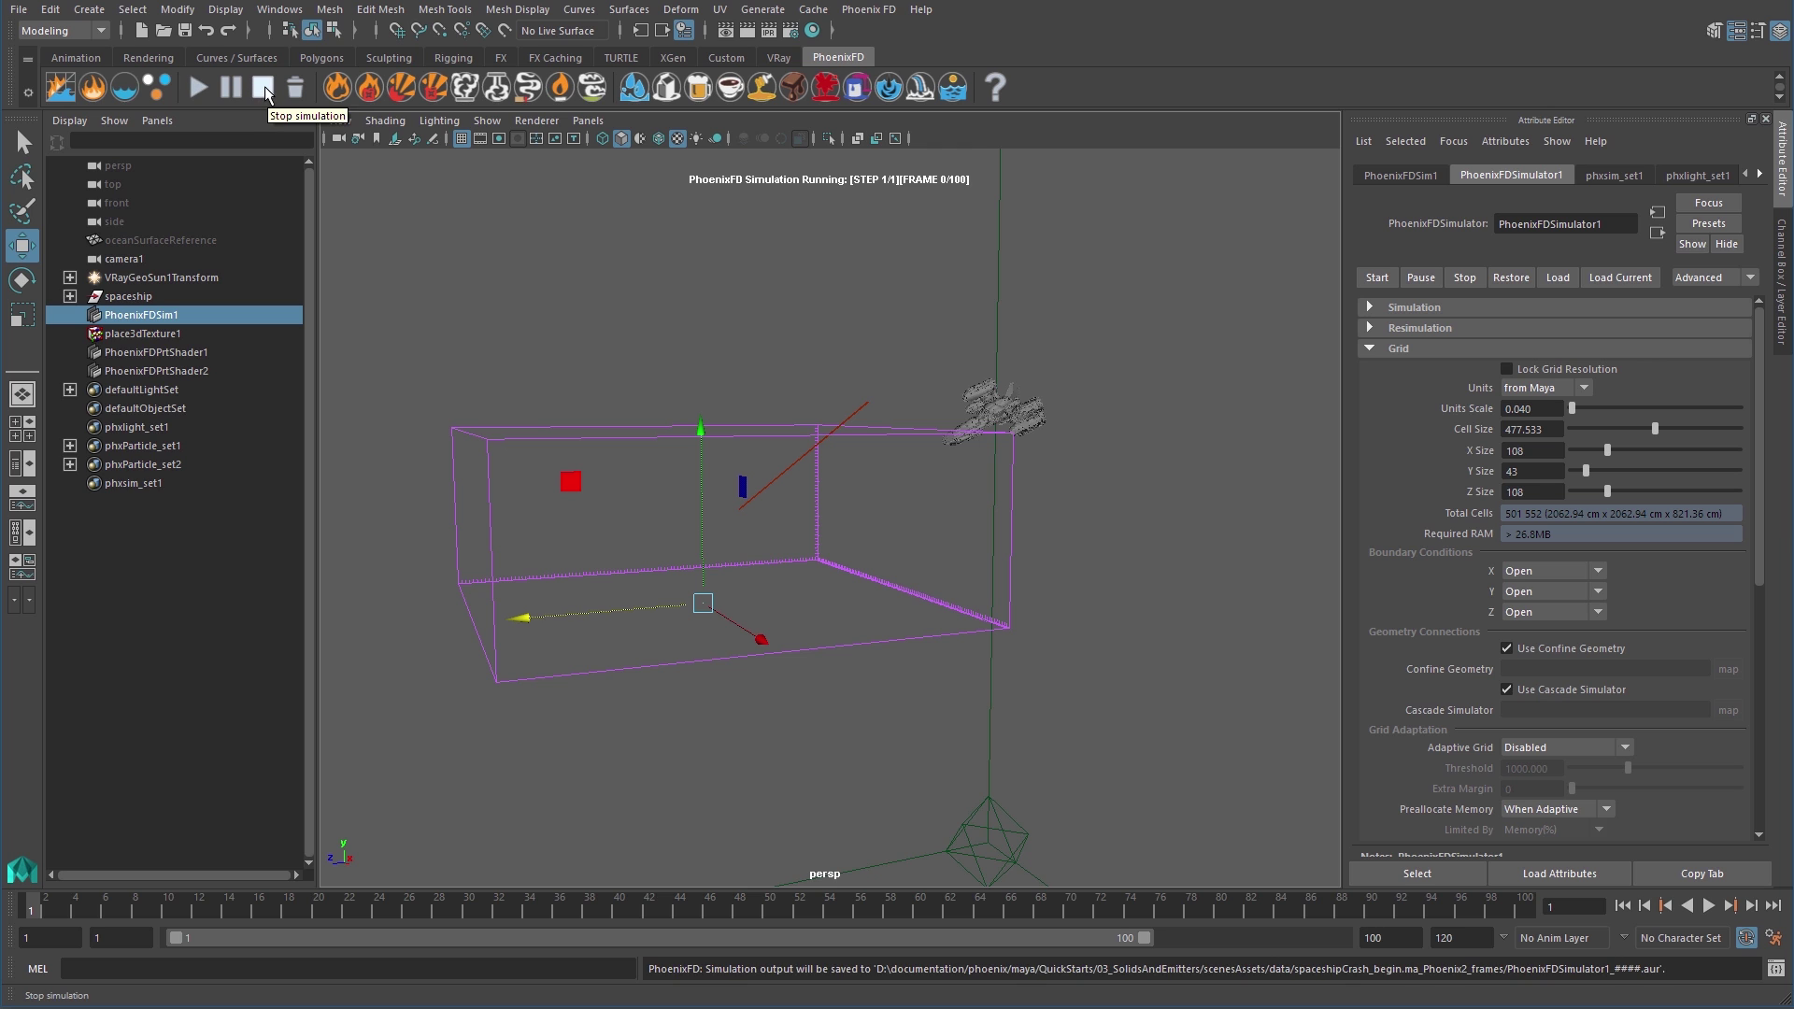
{"action": "left_click", "coordinate": [265, 87]}
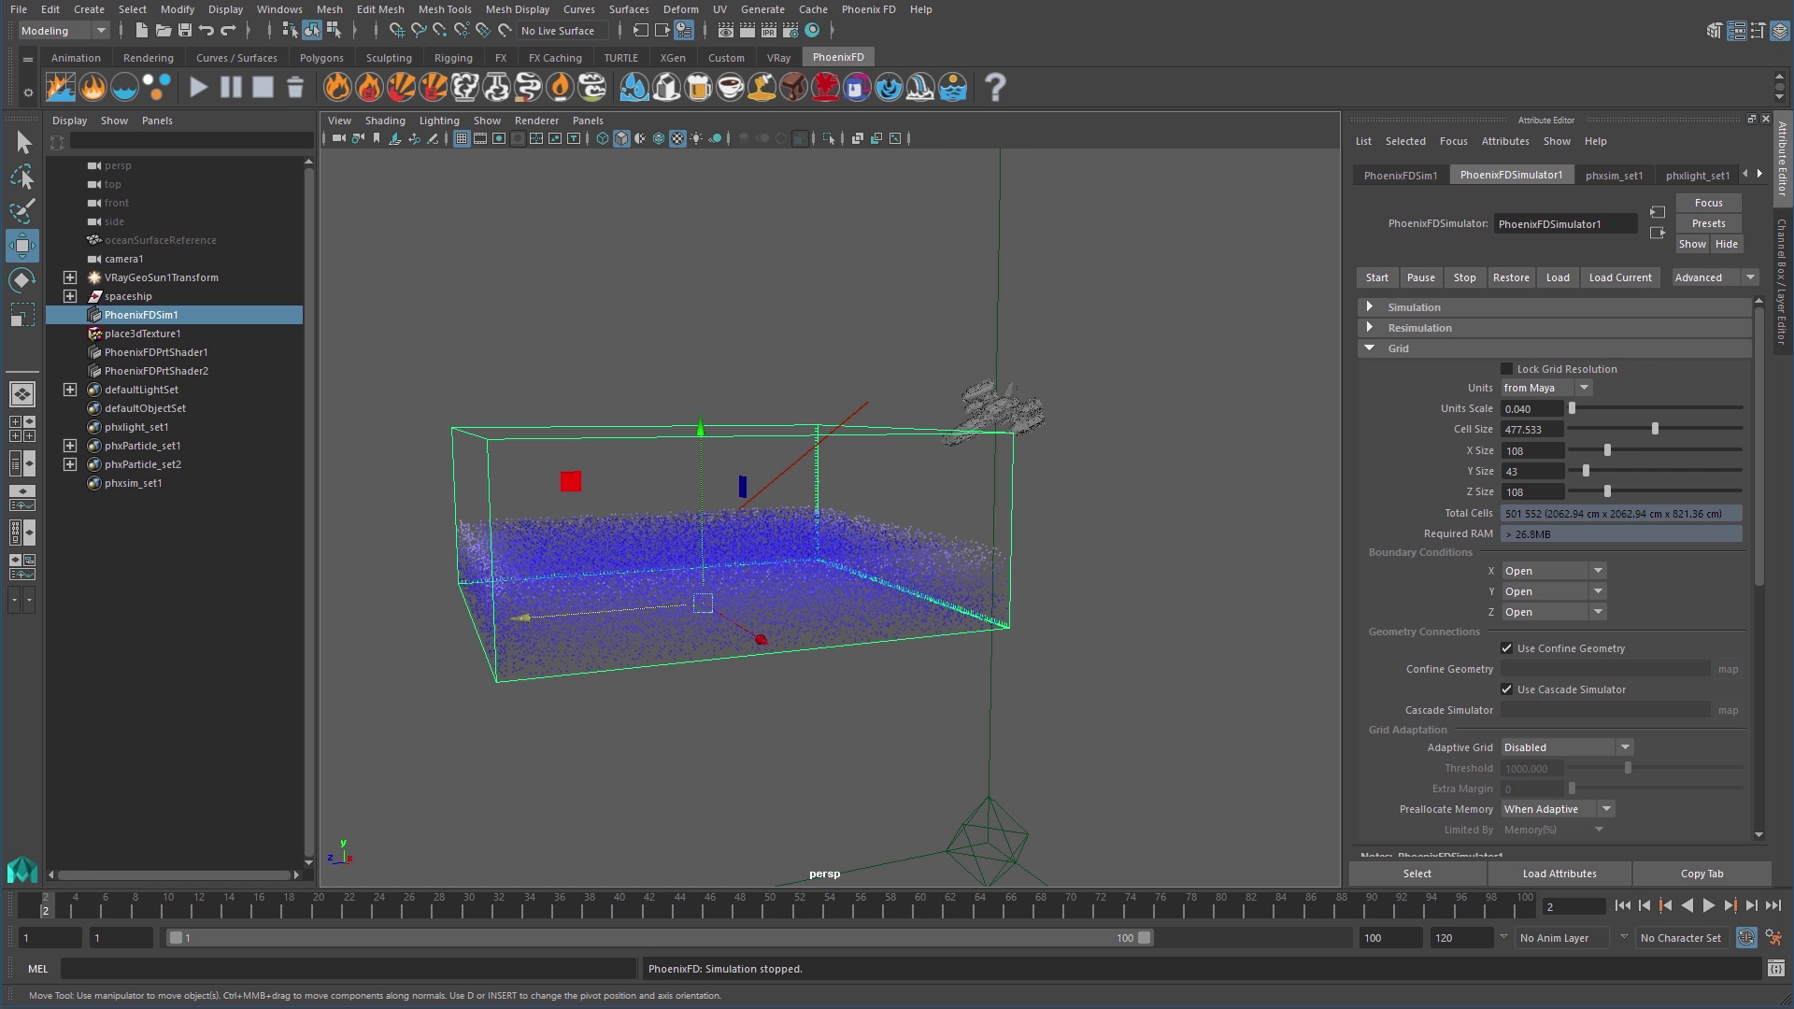
Show the oceanSurfaceReference plane to compare it with the simulated water level, and hide it again
{"action": "left_click", "coordinate": [119, 242]}
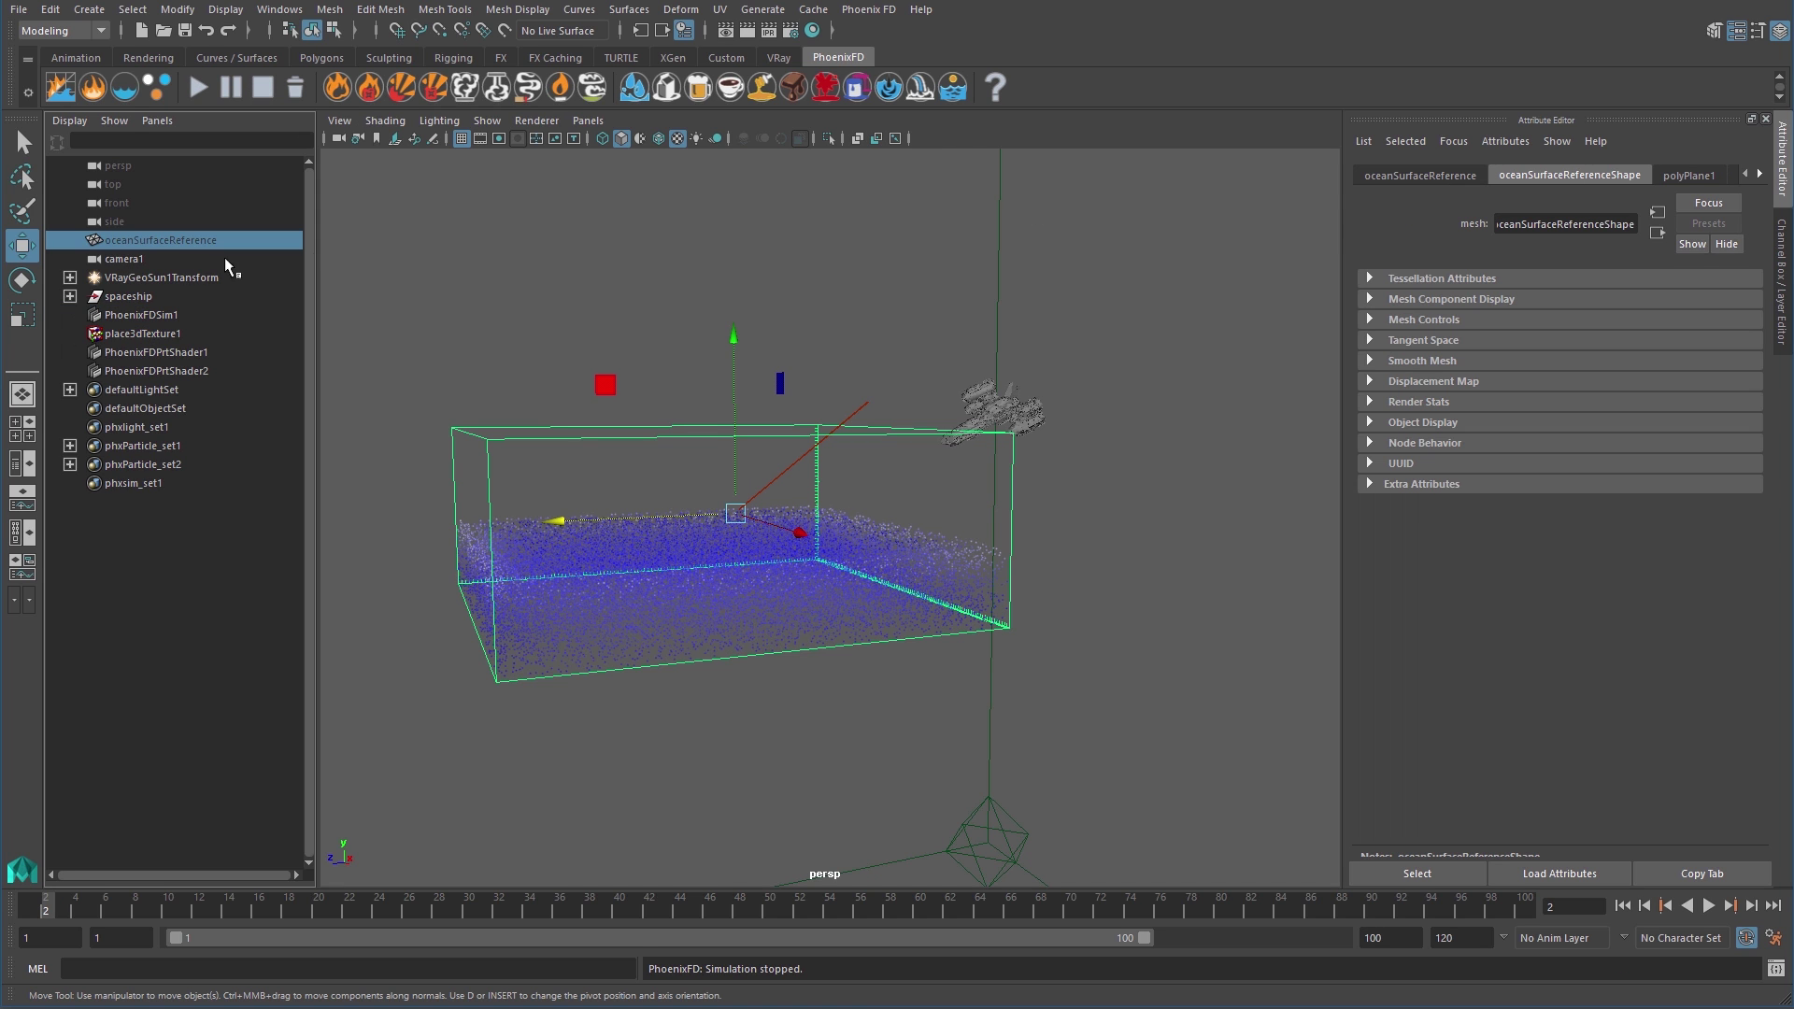
{"action": "left_click_drag", "start_coordinate": [689, 632], "coordinate": [849, 689], "text": "alt"}
{"action": "left_click", "coordinate": [699, 386]}
{"action": "mouse_move", "coordinate": [729, 433]}
{"action": "left_mouse_down"}
{"action": "mouse_move", "coordinate": [732, 411]}
{"action": "mouse_move", "coordinate": [699, 422]}
{"action": "mouse_move", "coordinate": [705, 443]}
{"action": "left_mouse_up"}
{"action": "left_click", "coordinate": [154, 242]}
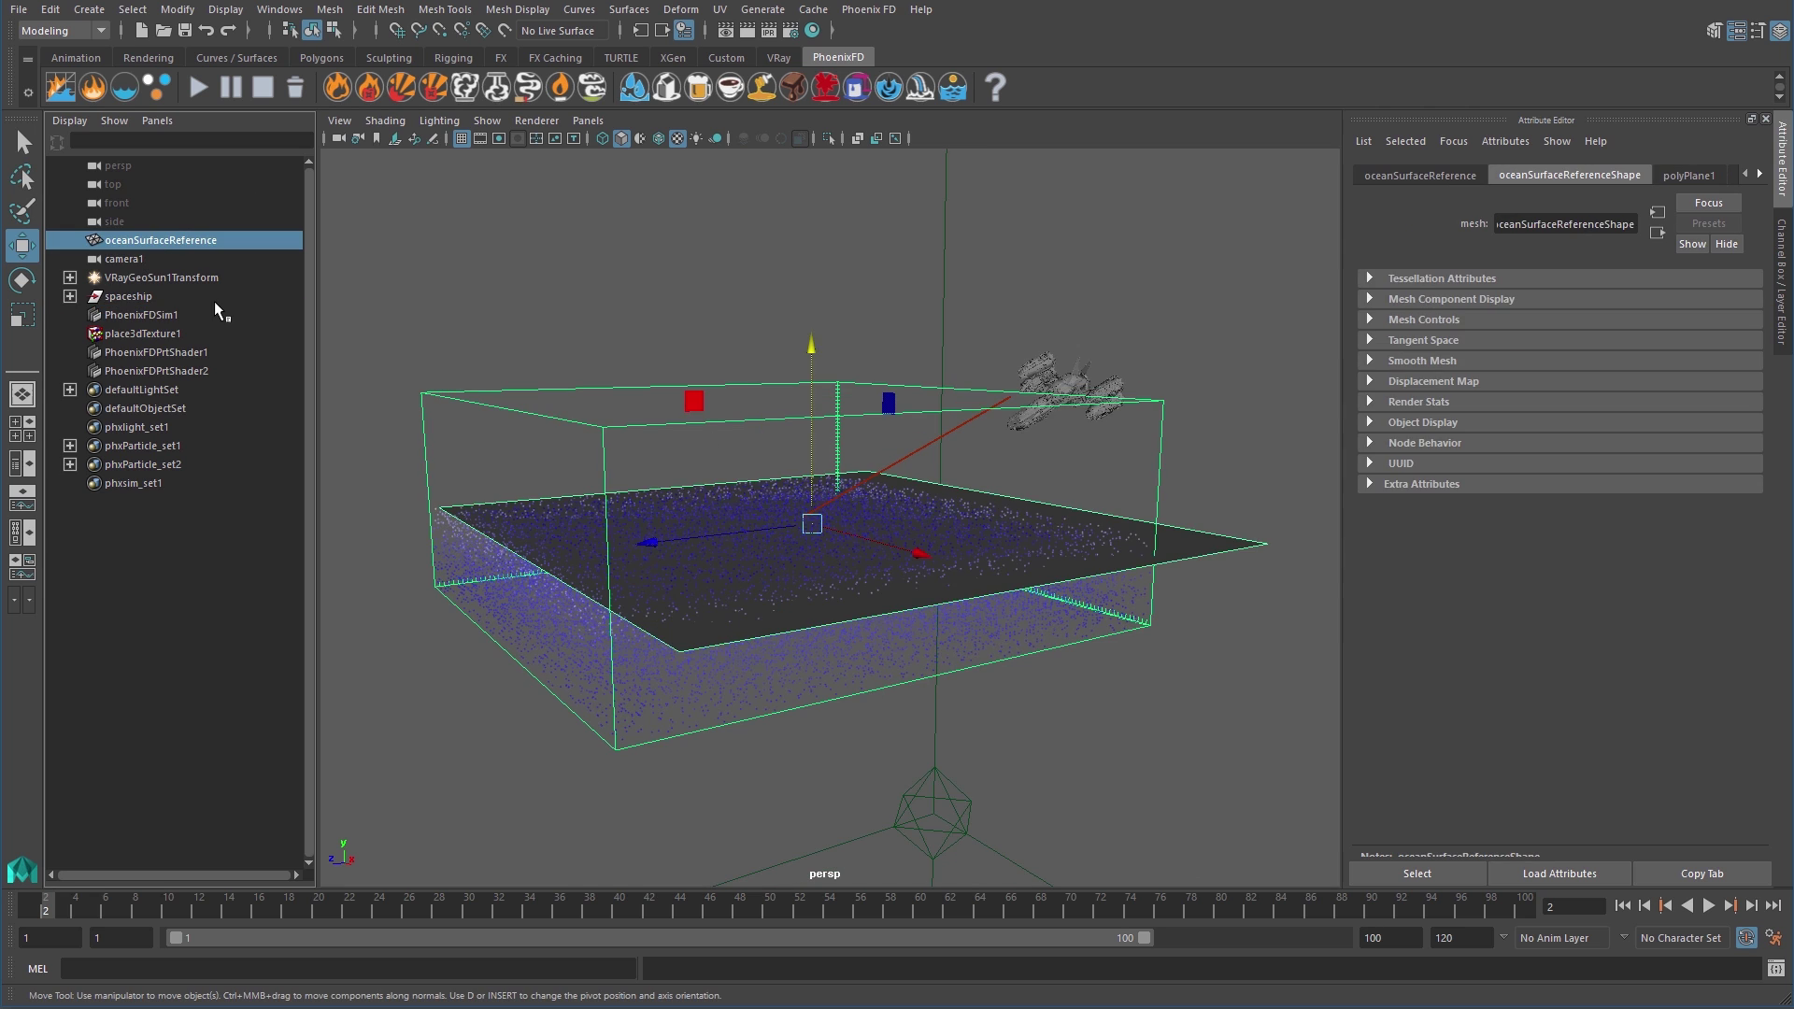
{"action": "key", "text": "ctrl+h"}
Run the ocean simulation from frame 1 to frame 50 and scrub through the result to examine the splash
{"action": "left_click_drag", "start_coordinate": [45, 914], "coordinate": [28, 914]}
{"action": "left_click", "coordinate": [203, 87]}
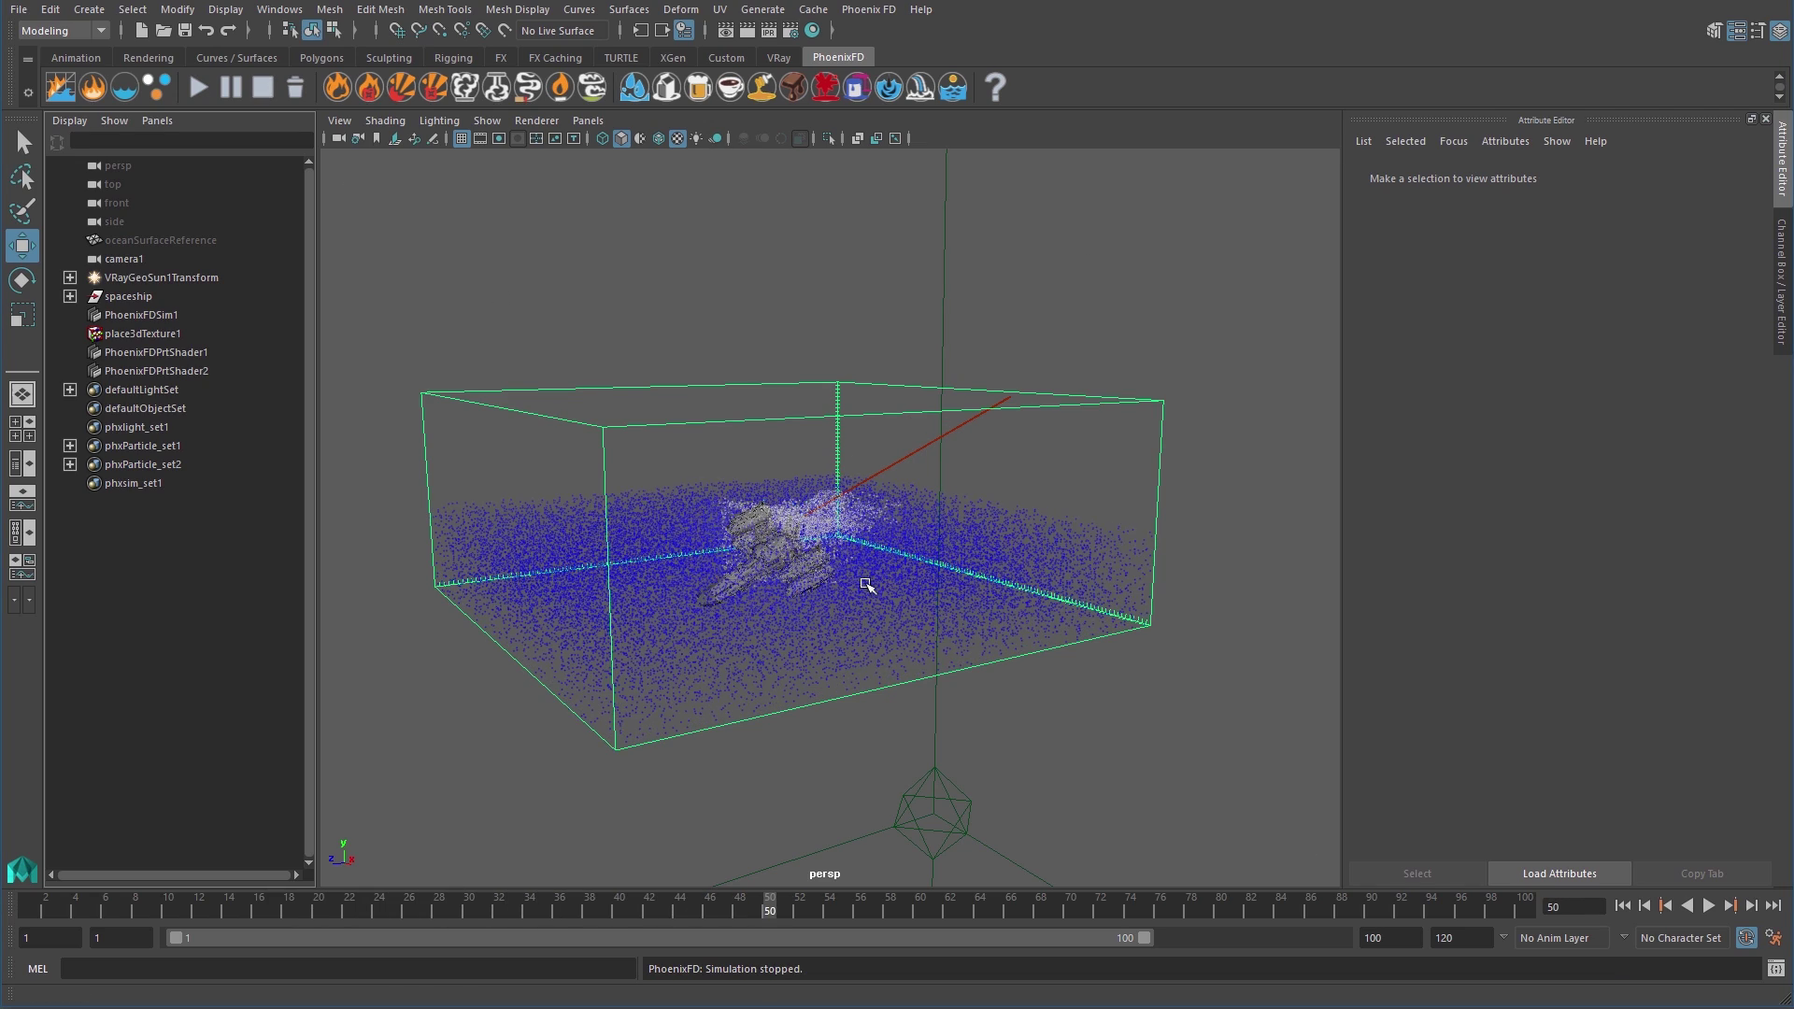
{"action": "left_click_drag", "start_coordinate": [730, 906], "coordinate": [380, 898]}
{"action": "right_click_drag", "start_coordinate": [687, 686], "coordinate": [944, 687], "text": "alt"}
{"action": "left_click_drag", "start_coordinate": [376, 909], "coordinate": [573, 904]}
{"action": "left_click_drag", "start_coordinate": [789, 714], "coordinate": [822, 748], "text": "alt"}
{"action": "left_click_drag", "start_coordinate": [523, 903], "coordinate": [198, 911]}
{"action": "left_click_drag", "start_coordinate": [853, 641], "coordinate": [901, 629], "text": "alt"}
Expand the spaceship group and add Phoenix FD Node Properties to its child meshes, including Spaceship_Engine_R and Spaceship_Engine_L
{"action": "left_click", "coordinate": [187, 296]}
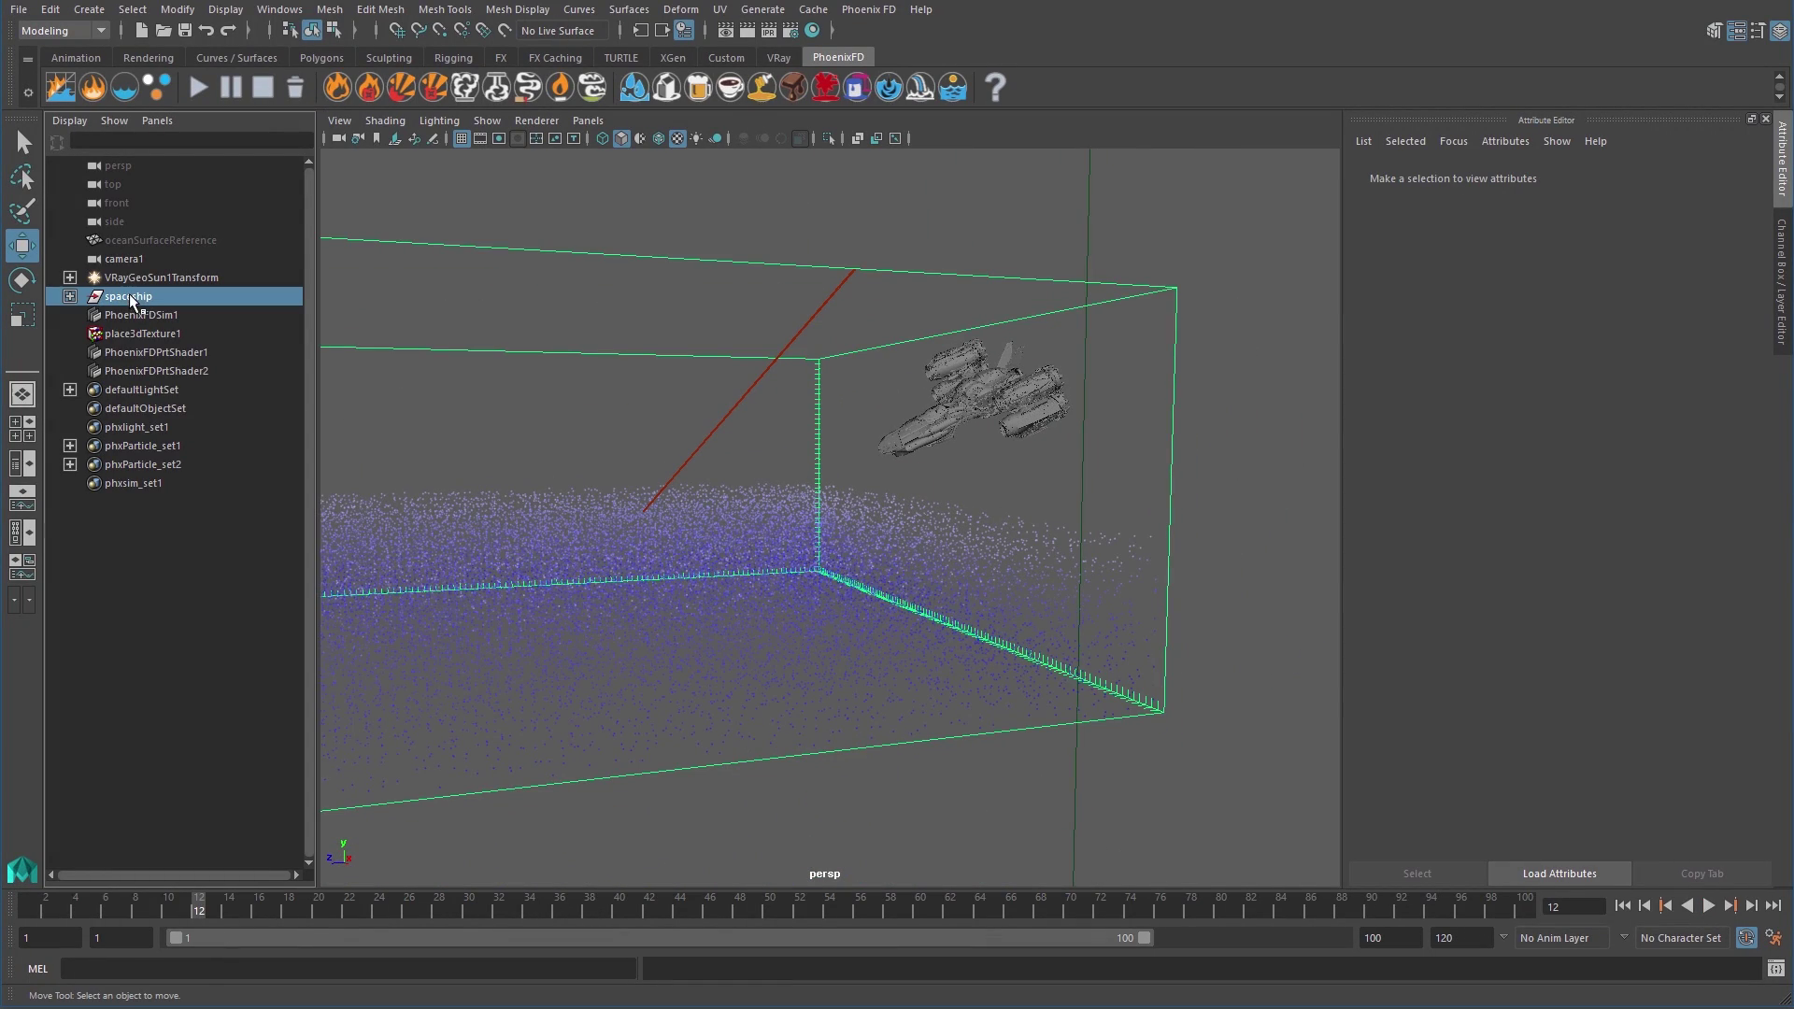
{"action": "left_click", "coordinate": [1501, 142]}
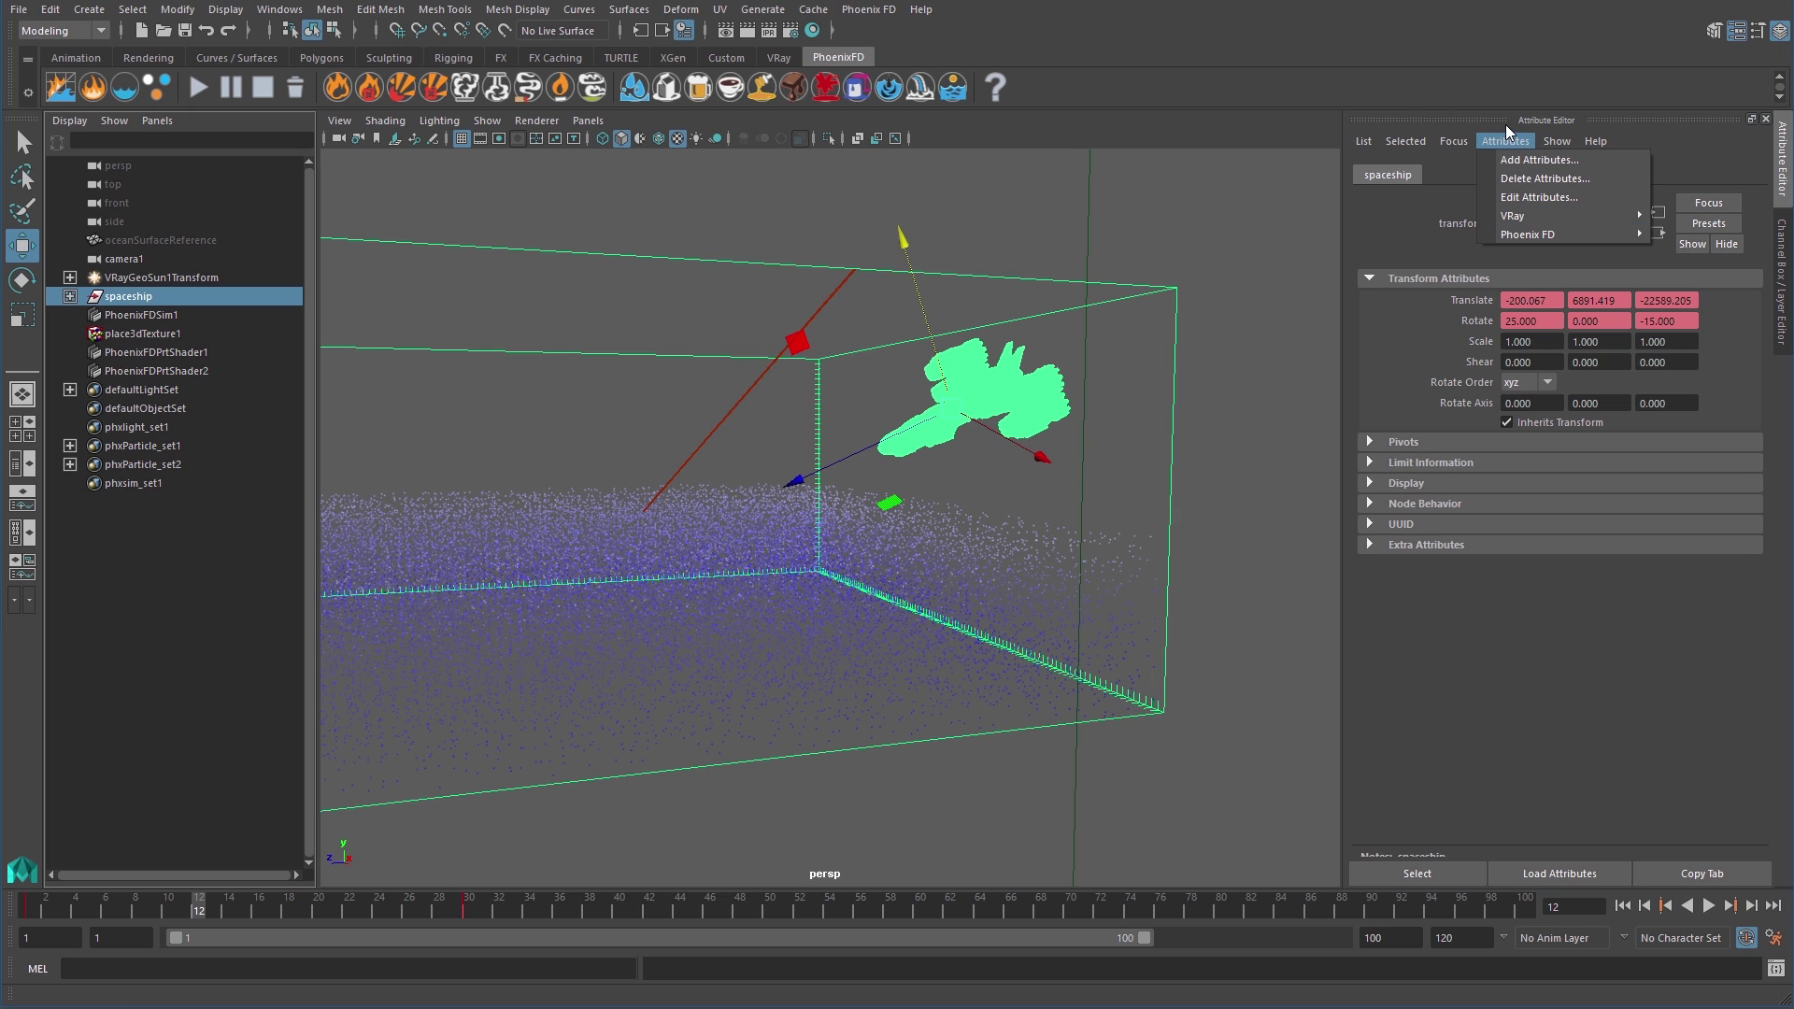
{"action": "left_click", "coordinate": [1503, 140]}
{"action": "left_click", "coordinate": [71, 296]}
{"action": "left_click", "coordinate": [172, 334]}
{"action": "left_click", "coordinate": [1506, 141]}
{"action": "mouse_move", "coordinate": [1506, 233]}
{"action": "left_click", "coordinate": [1398, 236]}
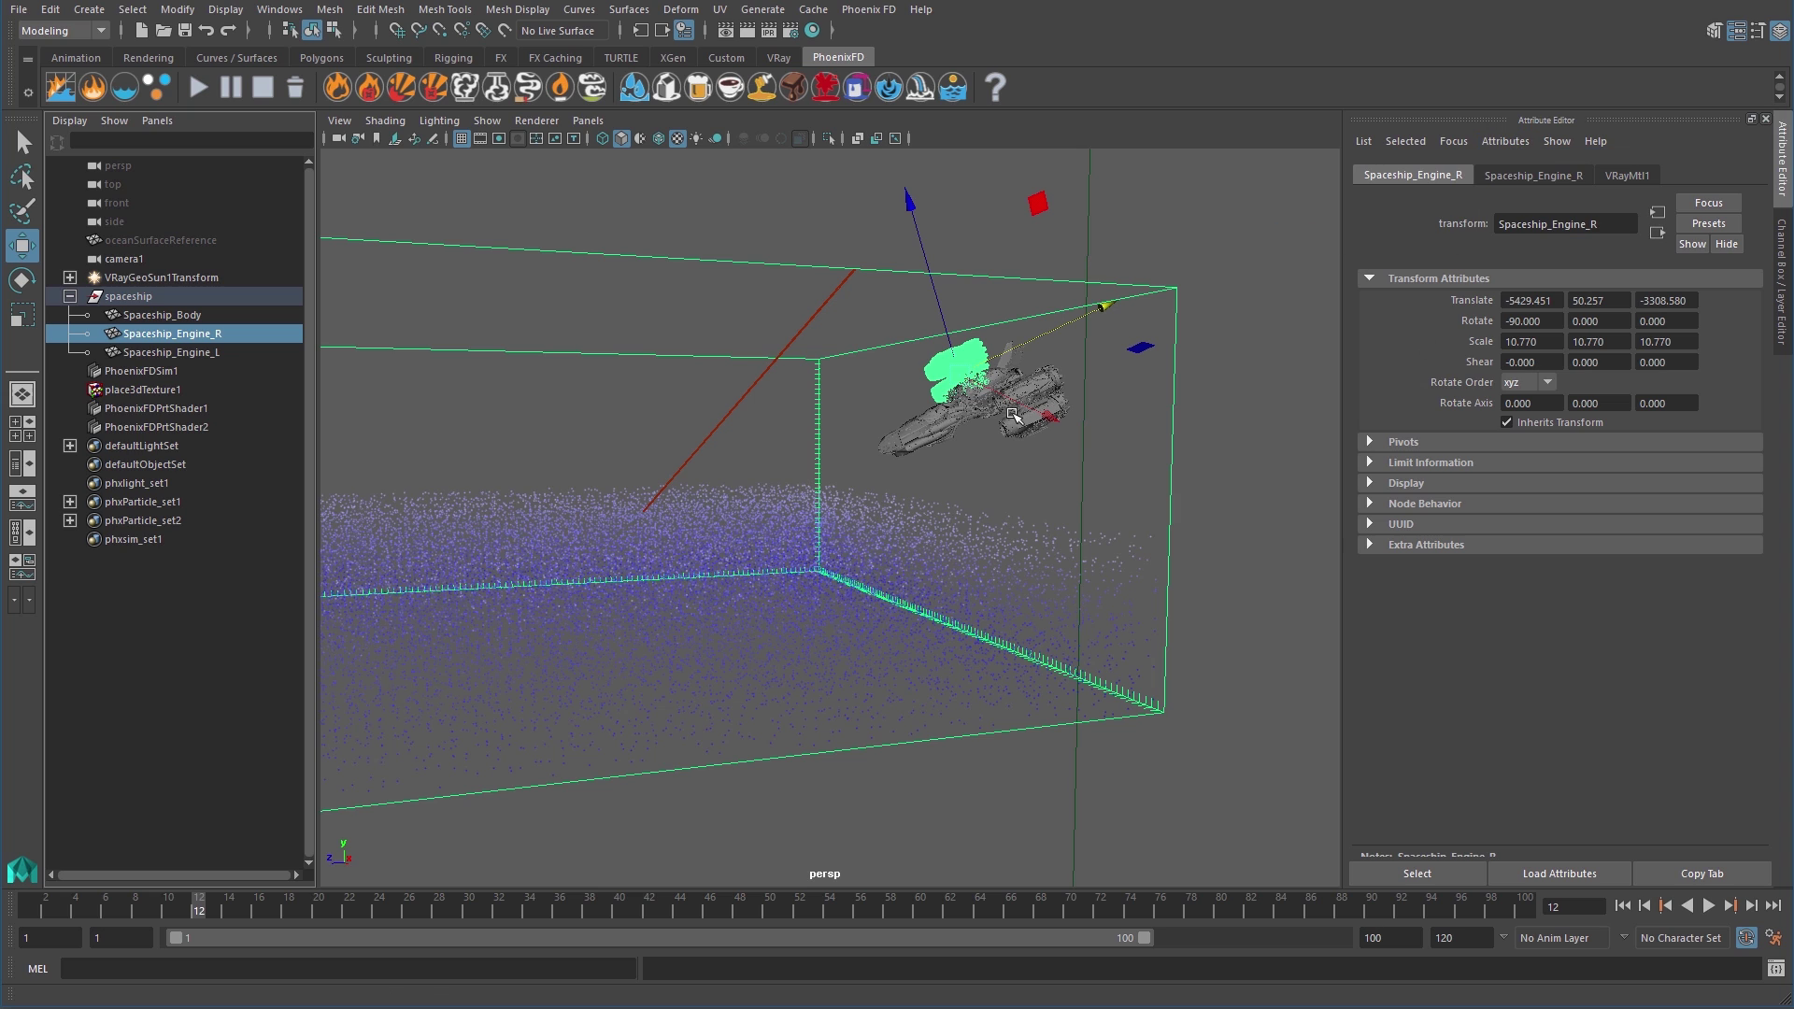
{"action": "left_click", "coordinate": [171, 353]}
{"action": "left_click", "coordinate": [1505, 142]}
{"action": "left_click", "coordinate": [1402, 232]}
Set the Motion Velocity Effect to 5 on the Spaceship_Body, Spaceship_Engine_R and Spaceship_Engine_L meshes, and clear the selection
{"action": "left_click", "coordinate": [251, 316]}
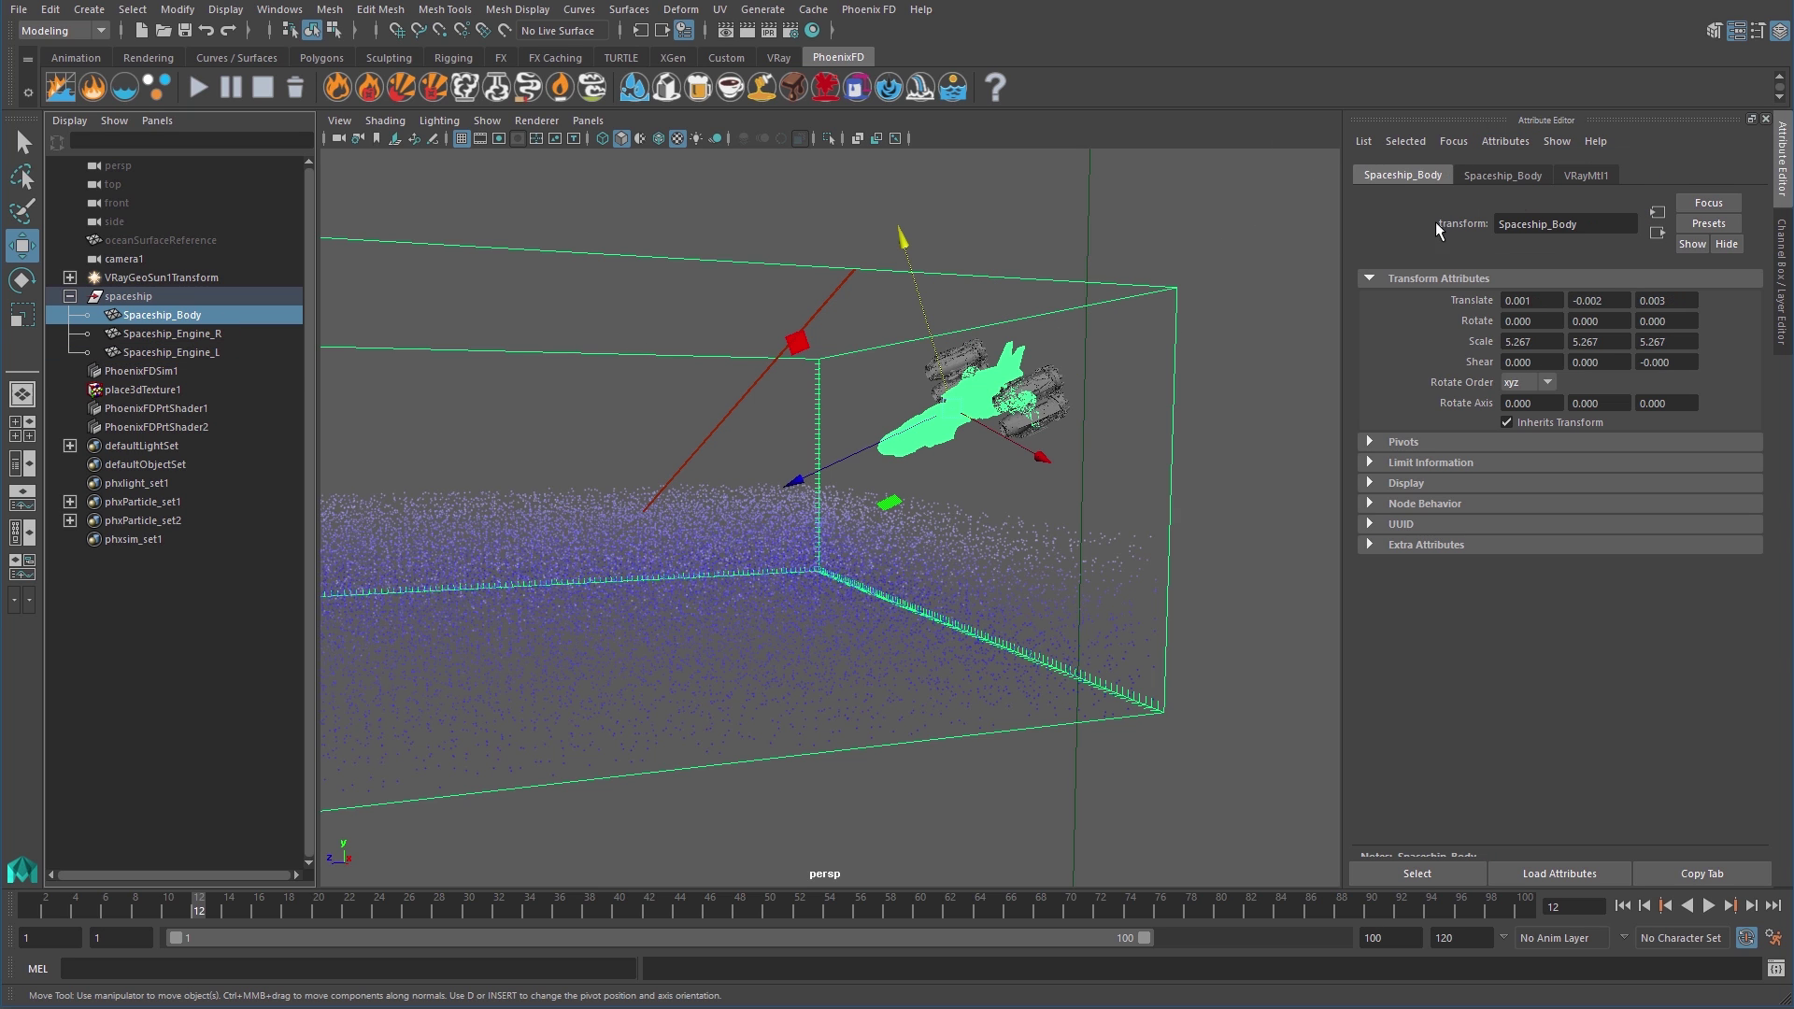
{"action": "left_click", "coordinate": [1507, 176]}
{"action": "left_click", "coordinate": [1420, 509]}
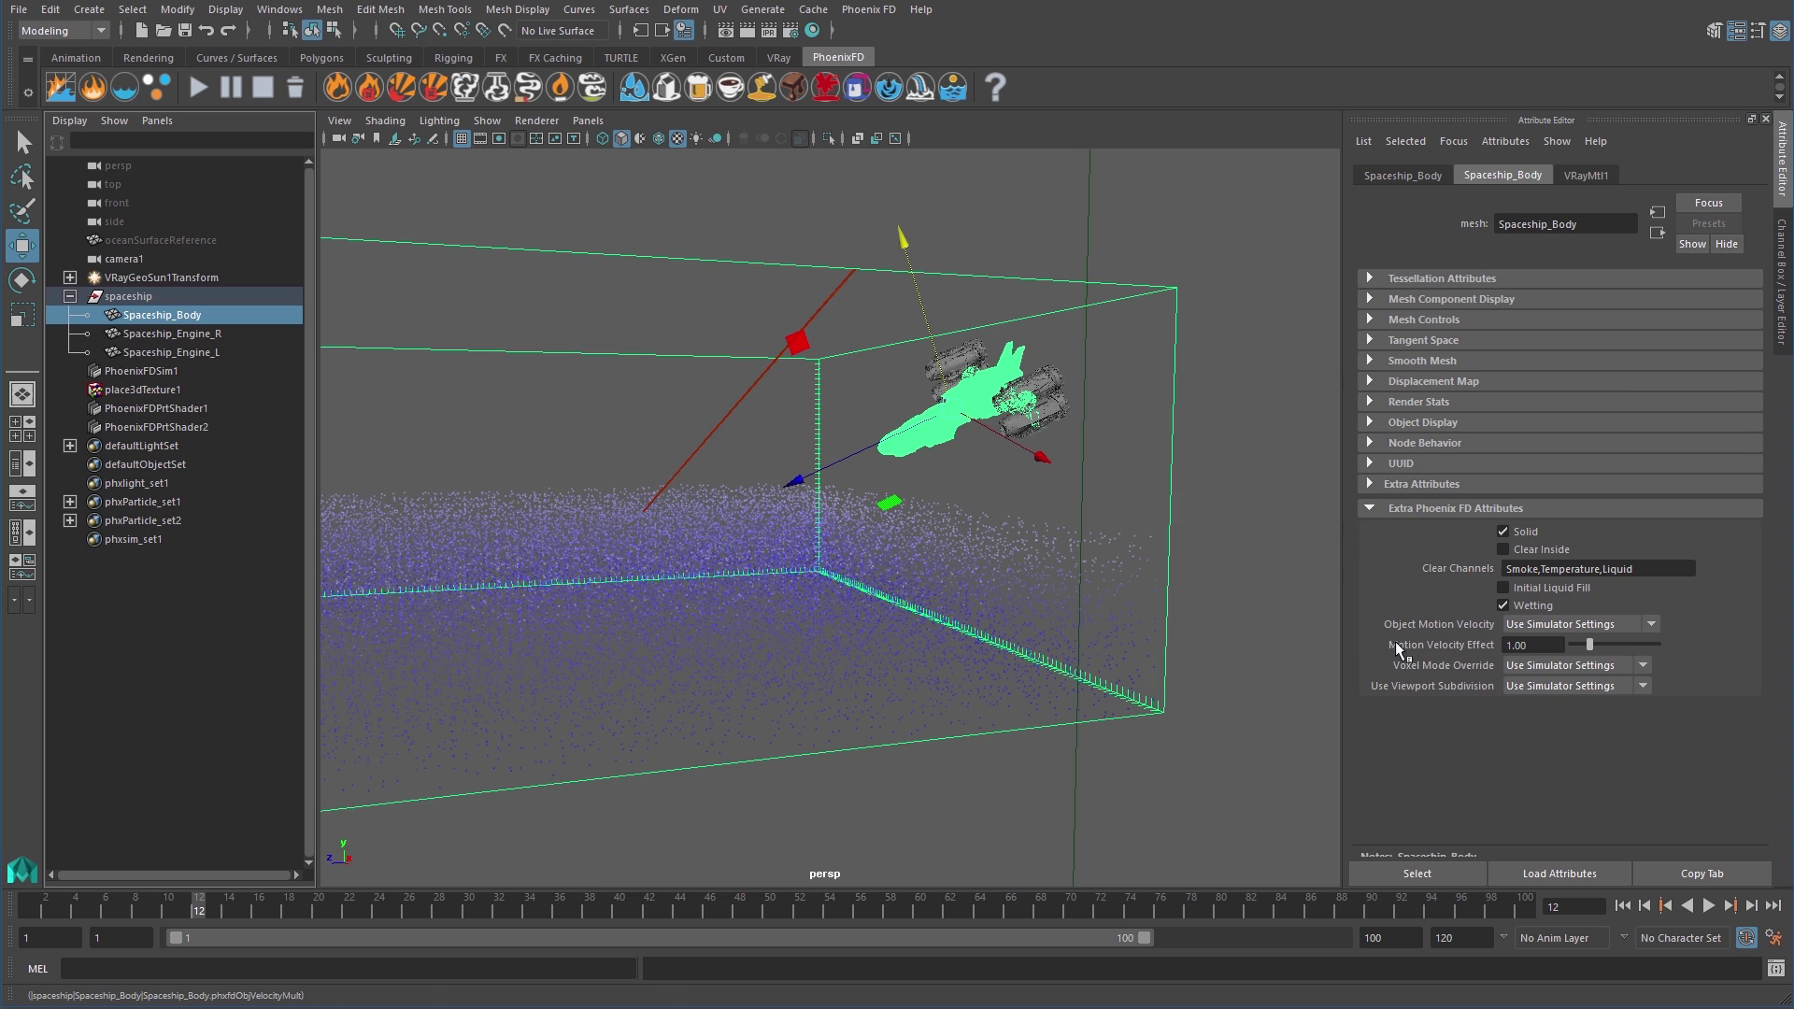
{"action": "type", "text": "5"}
{"action": "key", "text": "Return"}
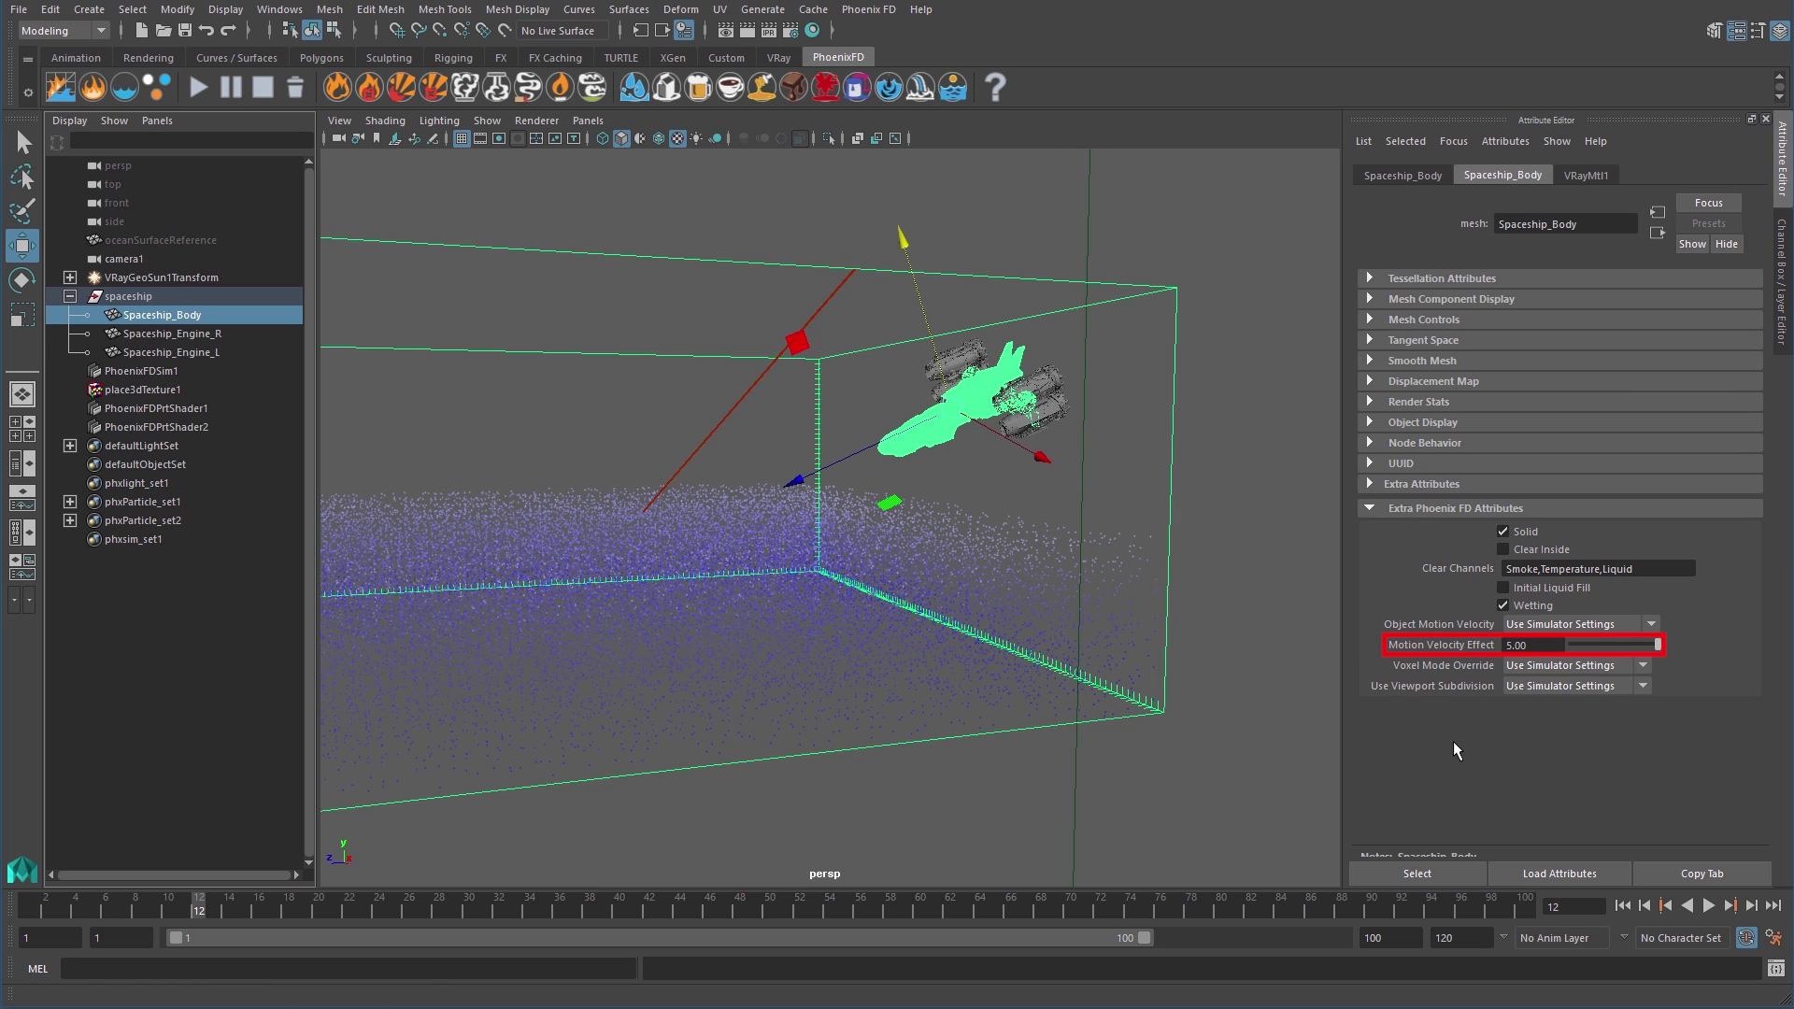
{"action": "left_click", "coordinate": [161, 334]}
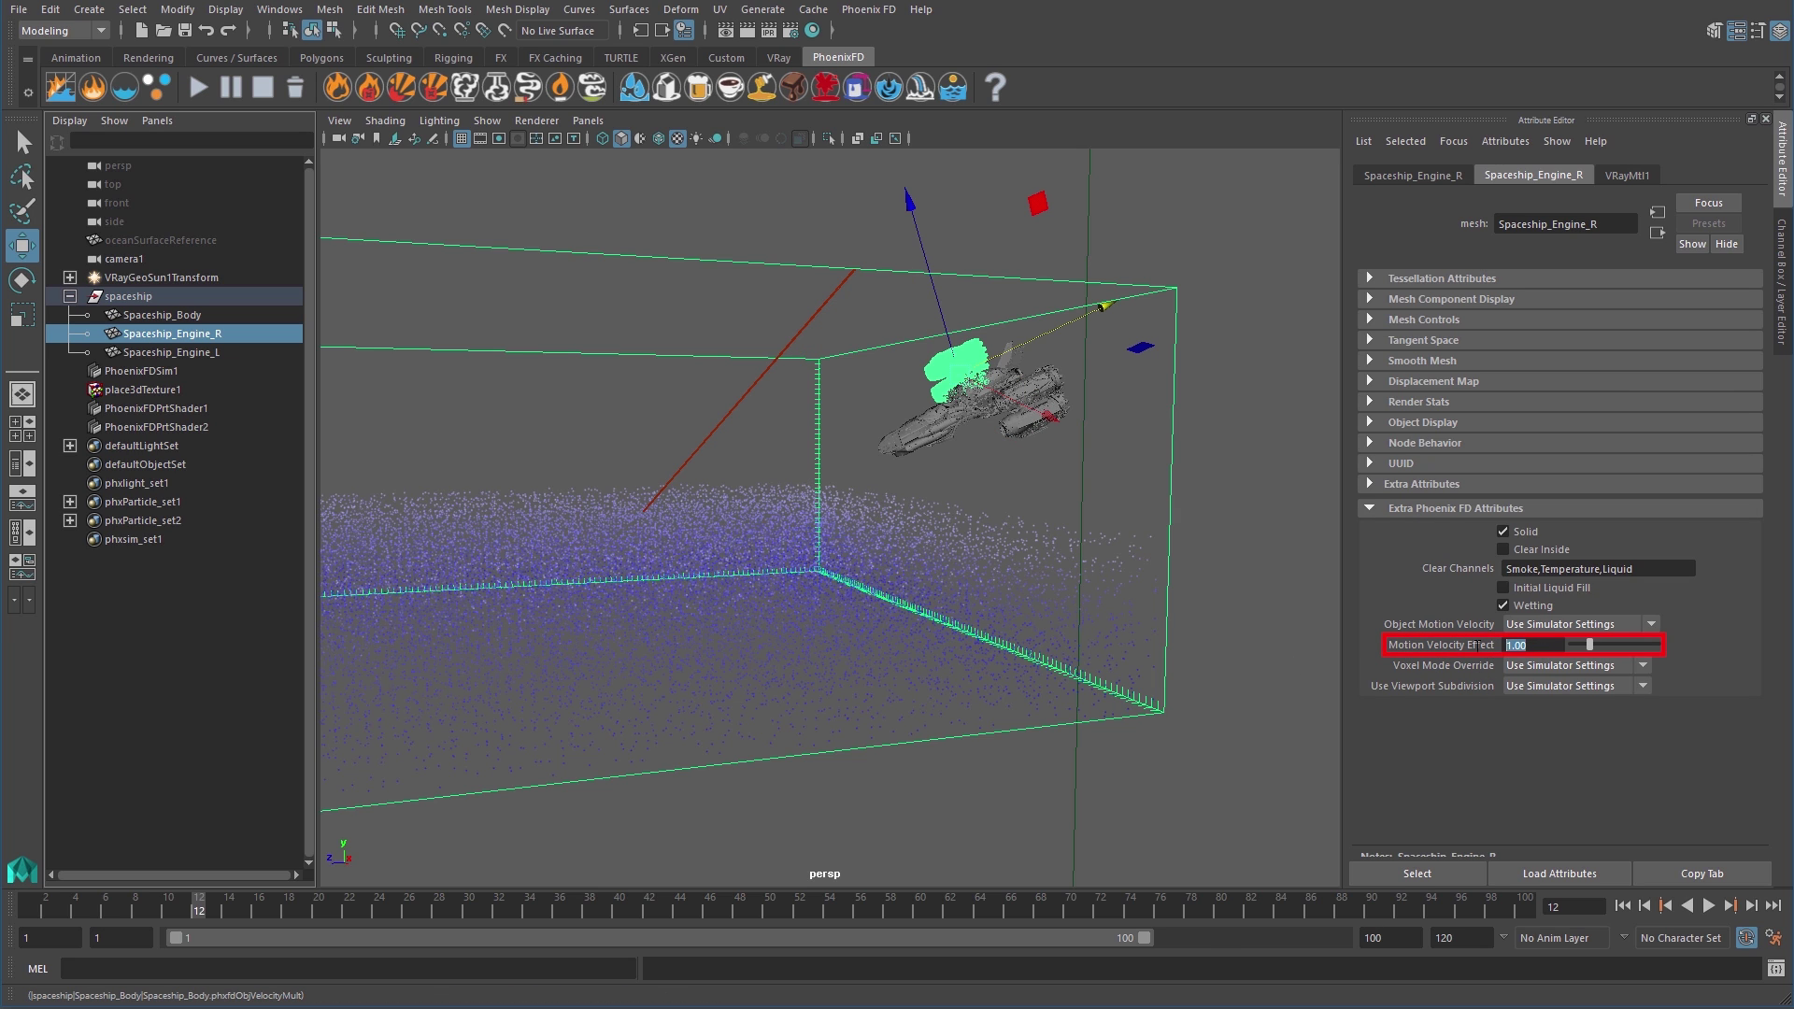
{"action": "left_click", "coordinate": [177, 352]}
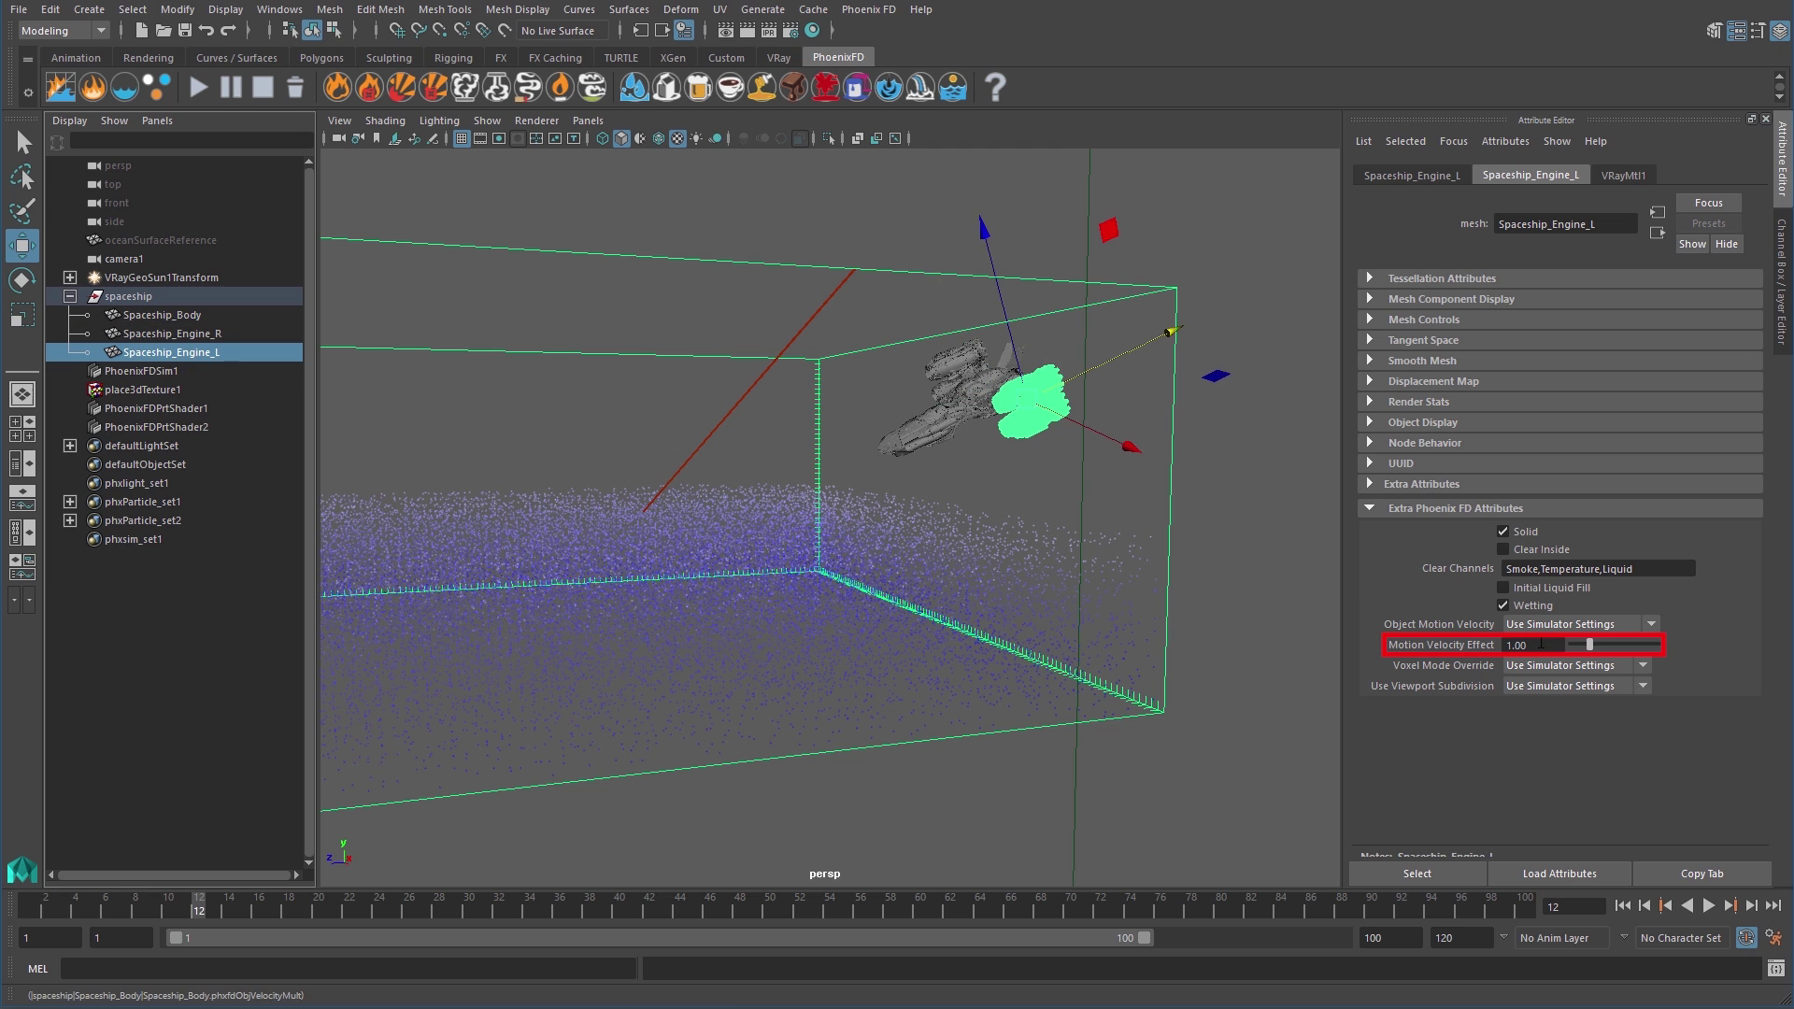
{"action": "left_click", "coordinate": [89, 292]}
{"action": "left_click", "coordinate": [1026, 224]}
Rerun the ocean simulation to frame 45 and scrub through the frames to examine the particles leaving the simulator box
{"action": "middle_click_drag", "start_coordinate": [1133, 728], "coordinate": [1061, 727], "text": "alt"}
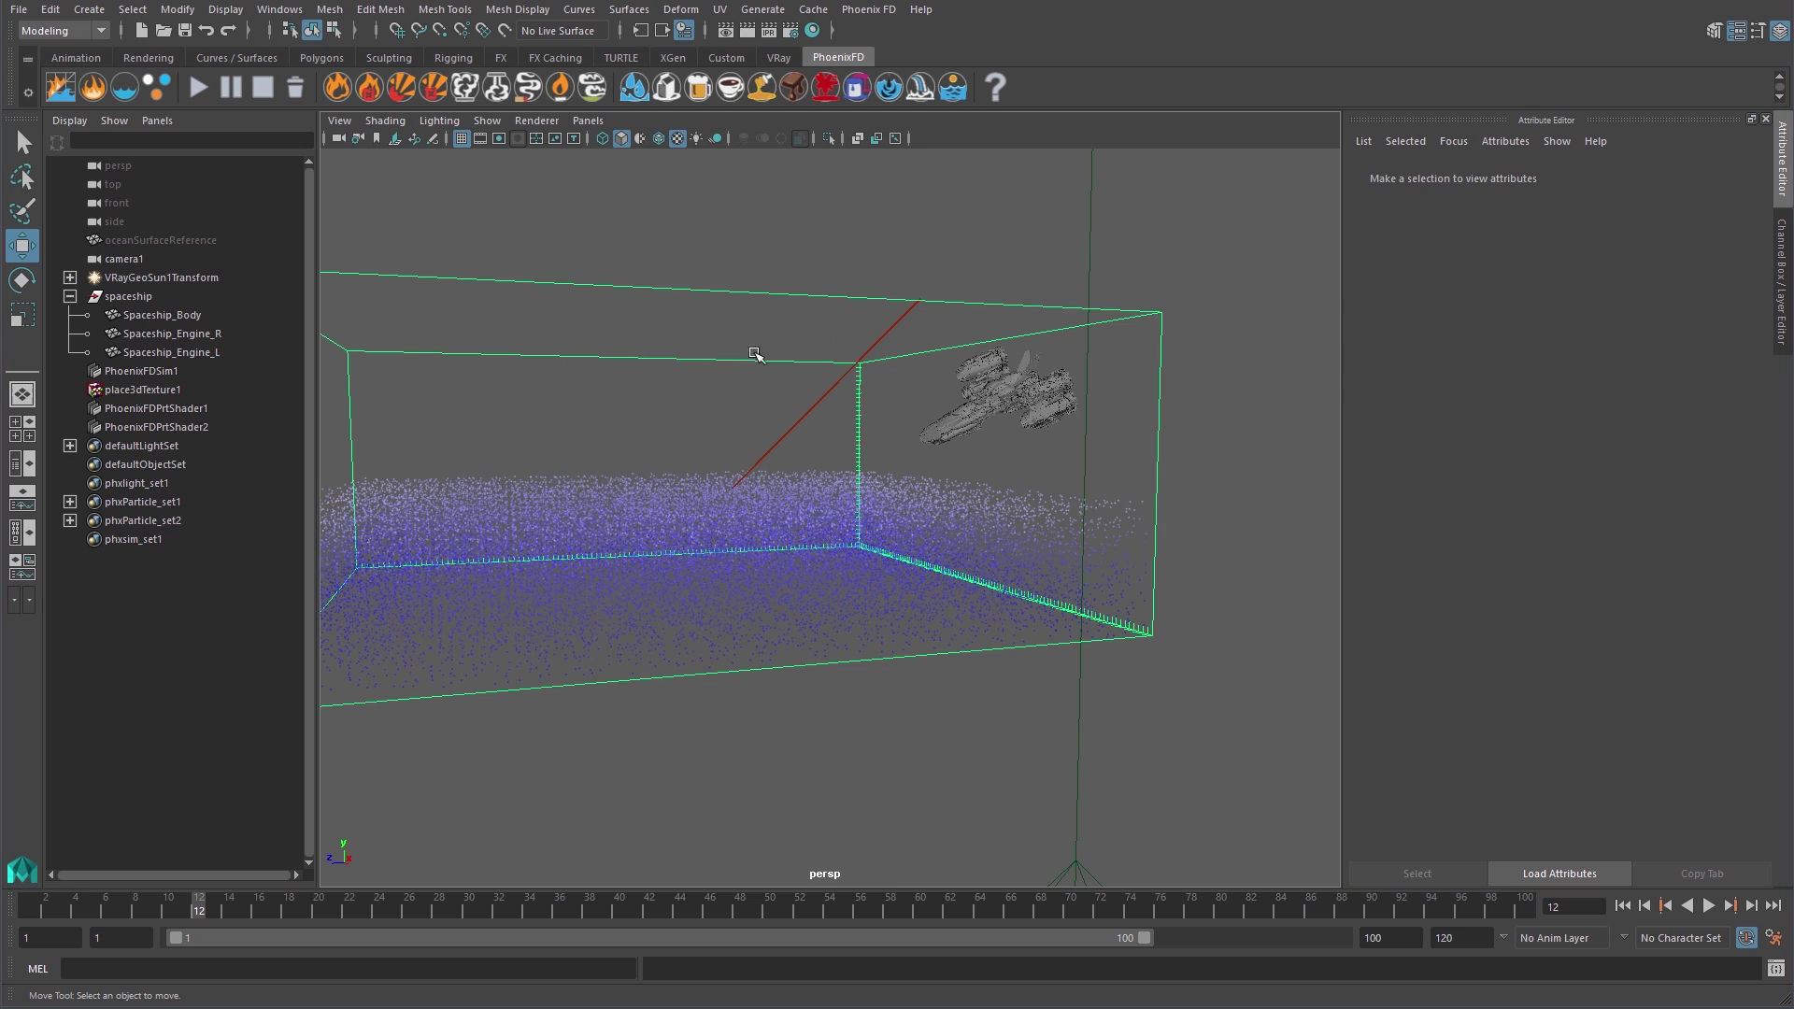
{"action": "left_click_drag", "start_coordinate": [749, 271], "coordinate": [879, 281], "text": "alt"}
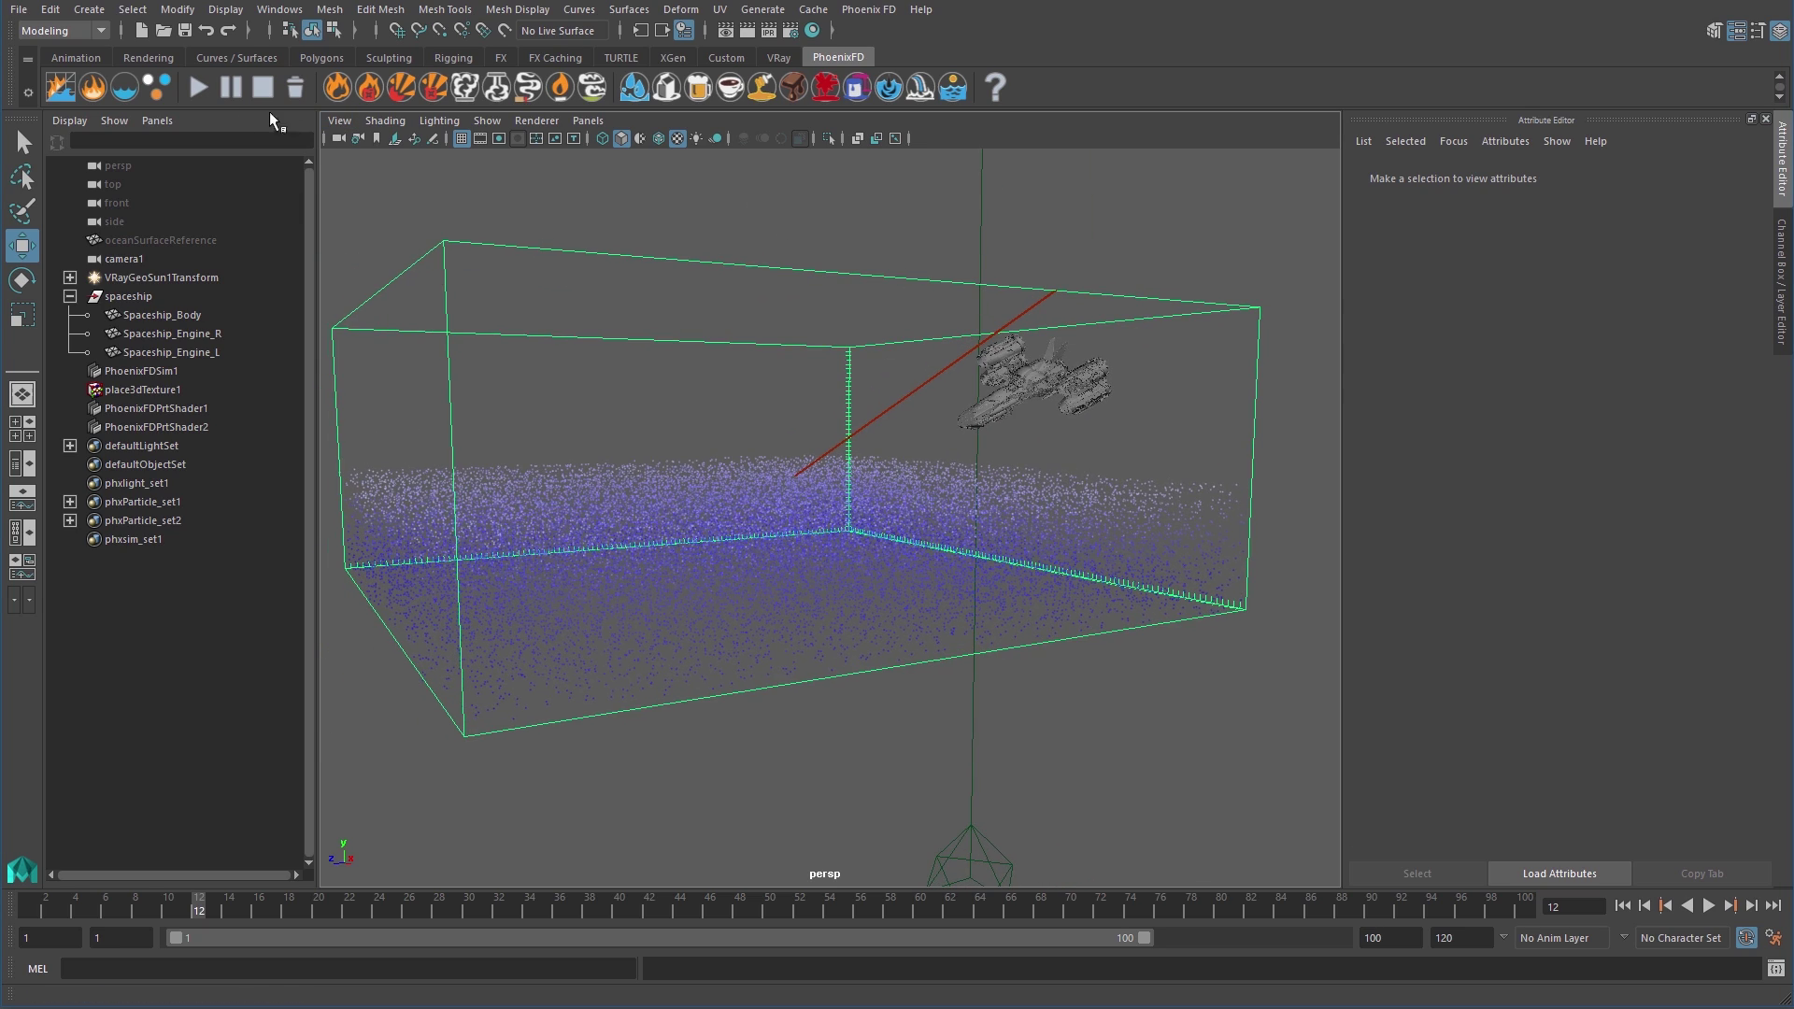
{"action": "left_click", "coordinate": [199, 86]}
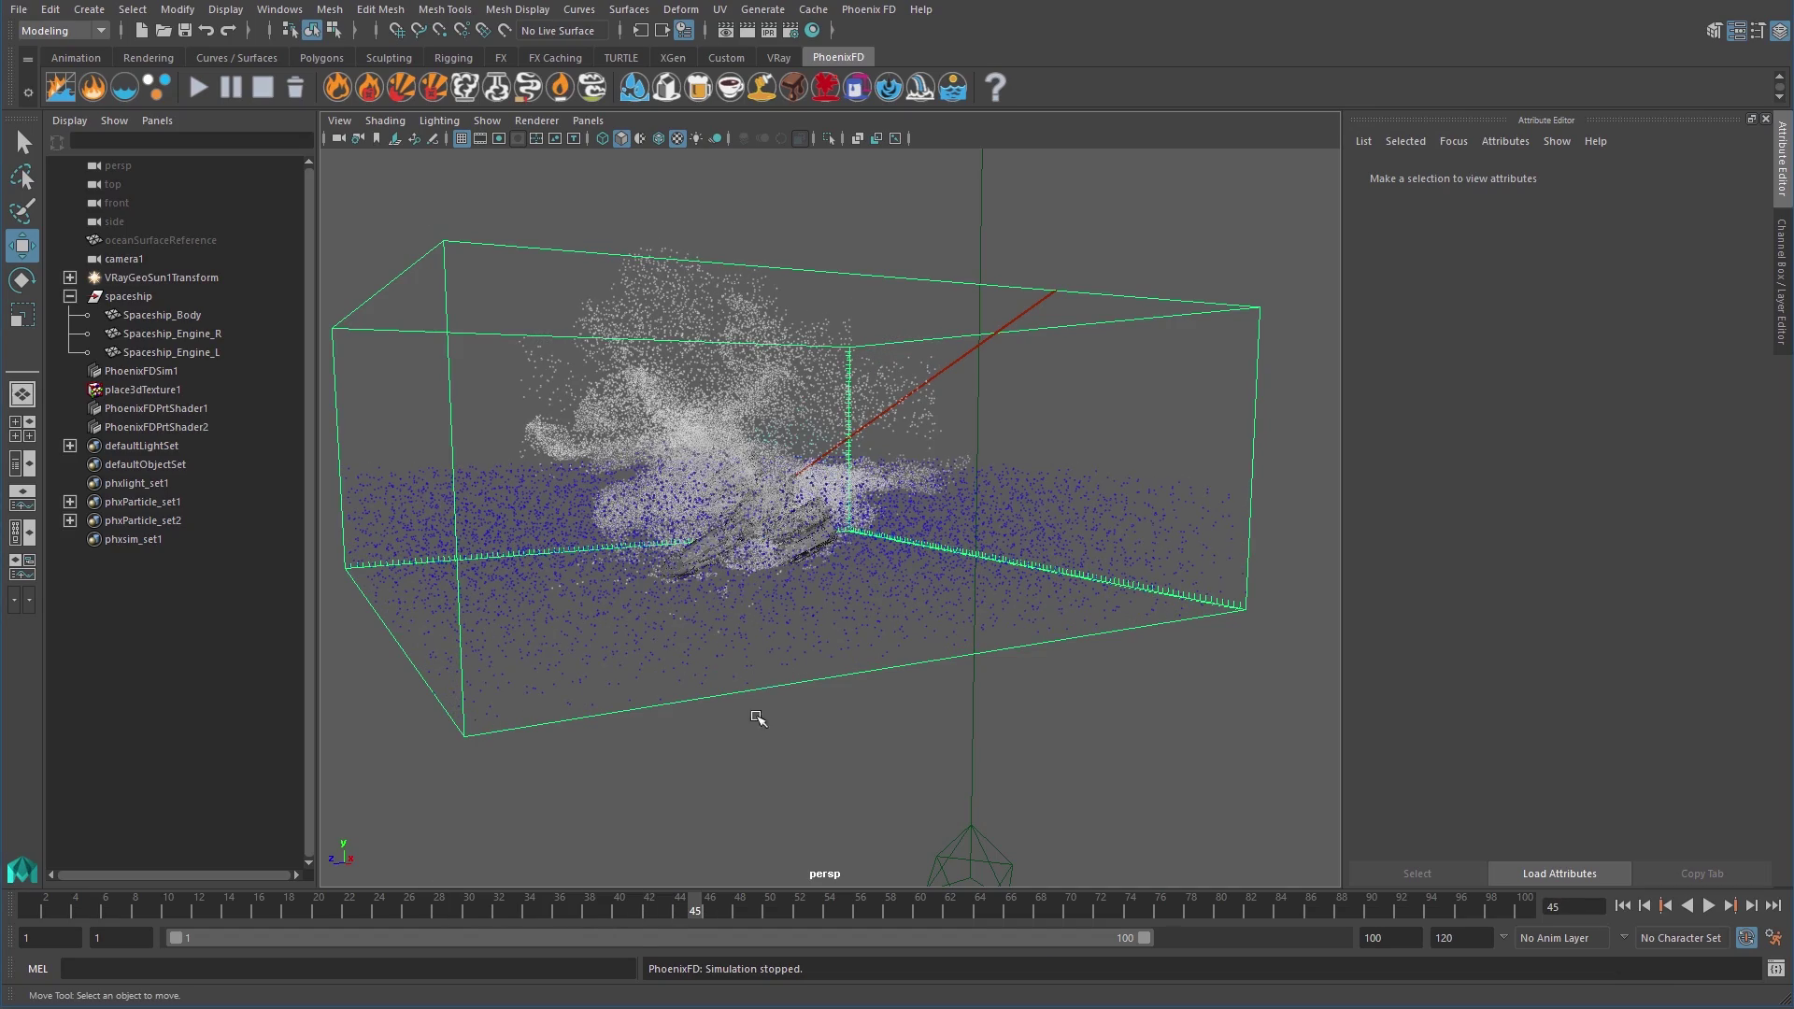
{"action": "left_click_drag", "start_coordinate": [772, 681], "coordinate": [718, 669], "text": "alt"}
{"action": "middle_click_drag", "start_coordinate": [786, 651], "coordinate": [890, 647], "text": "alt"}
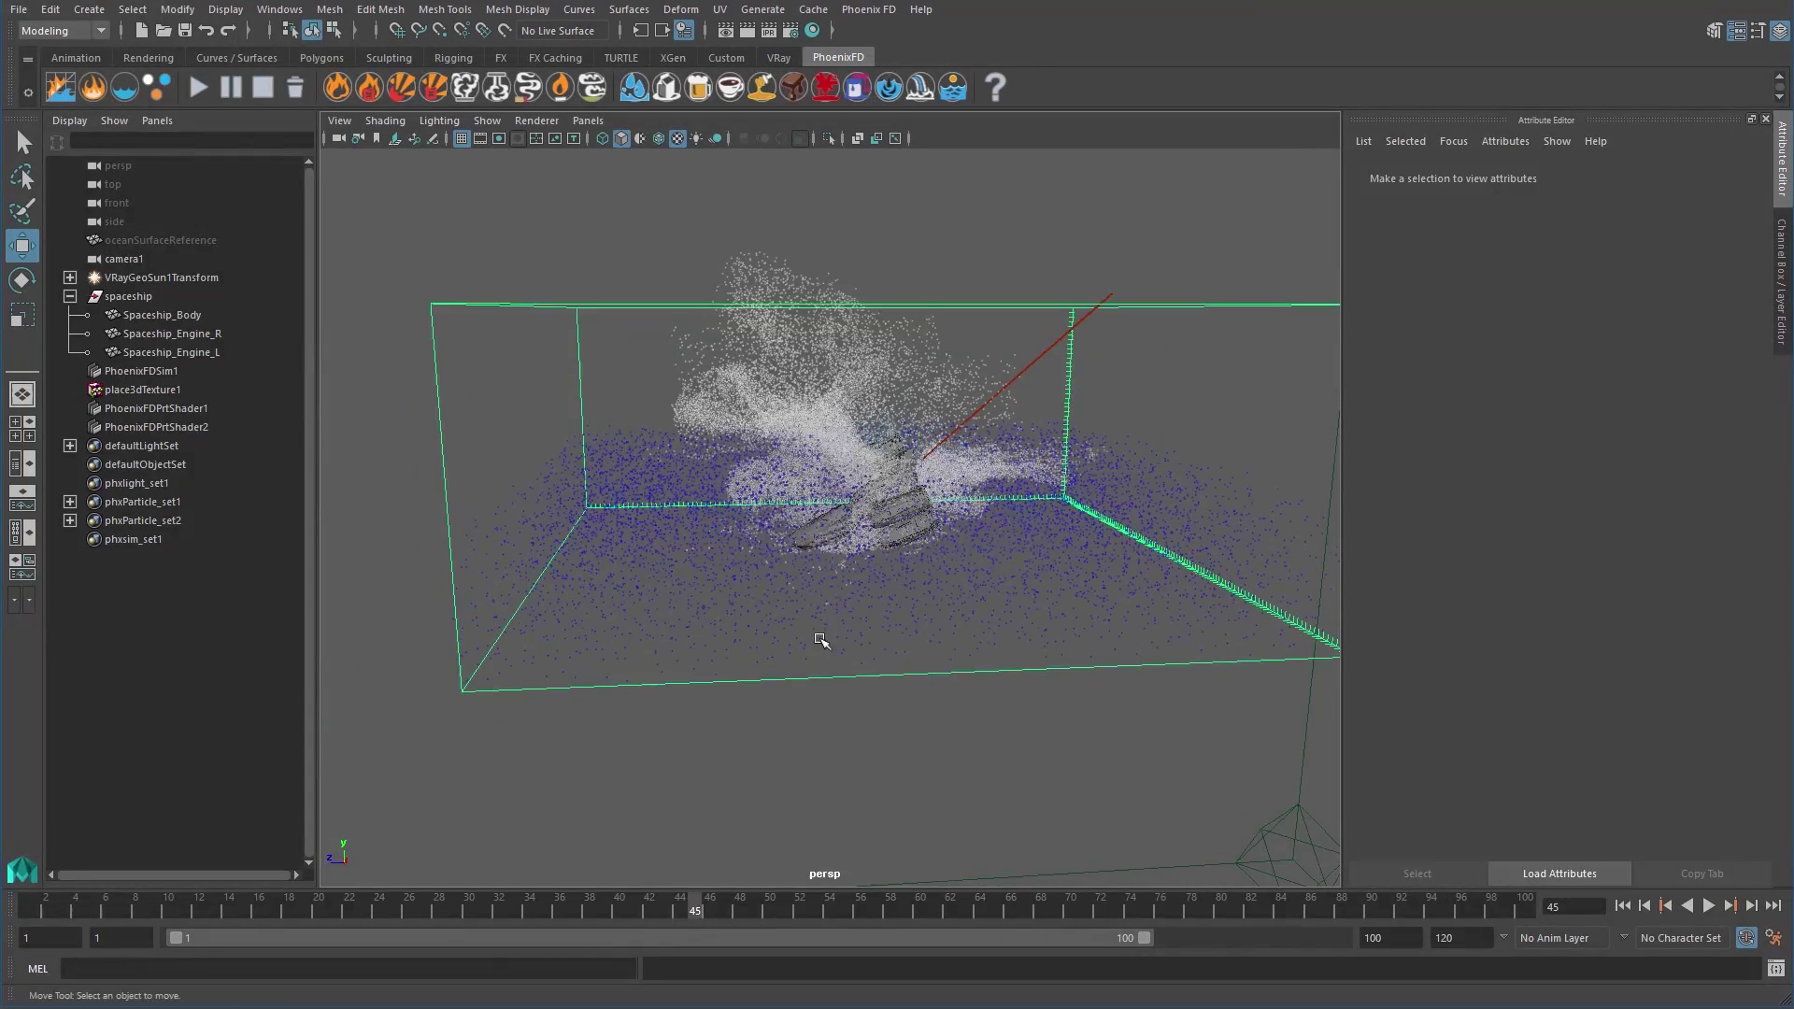
{"action": "scroll", "coordinate": [819, 636], "scroll_direction": "up", "scroll_amount": 6}
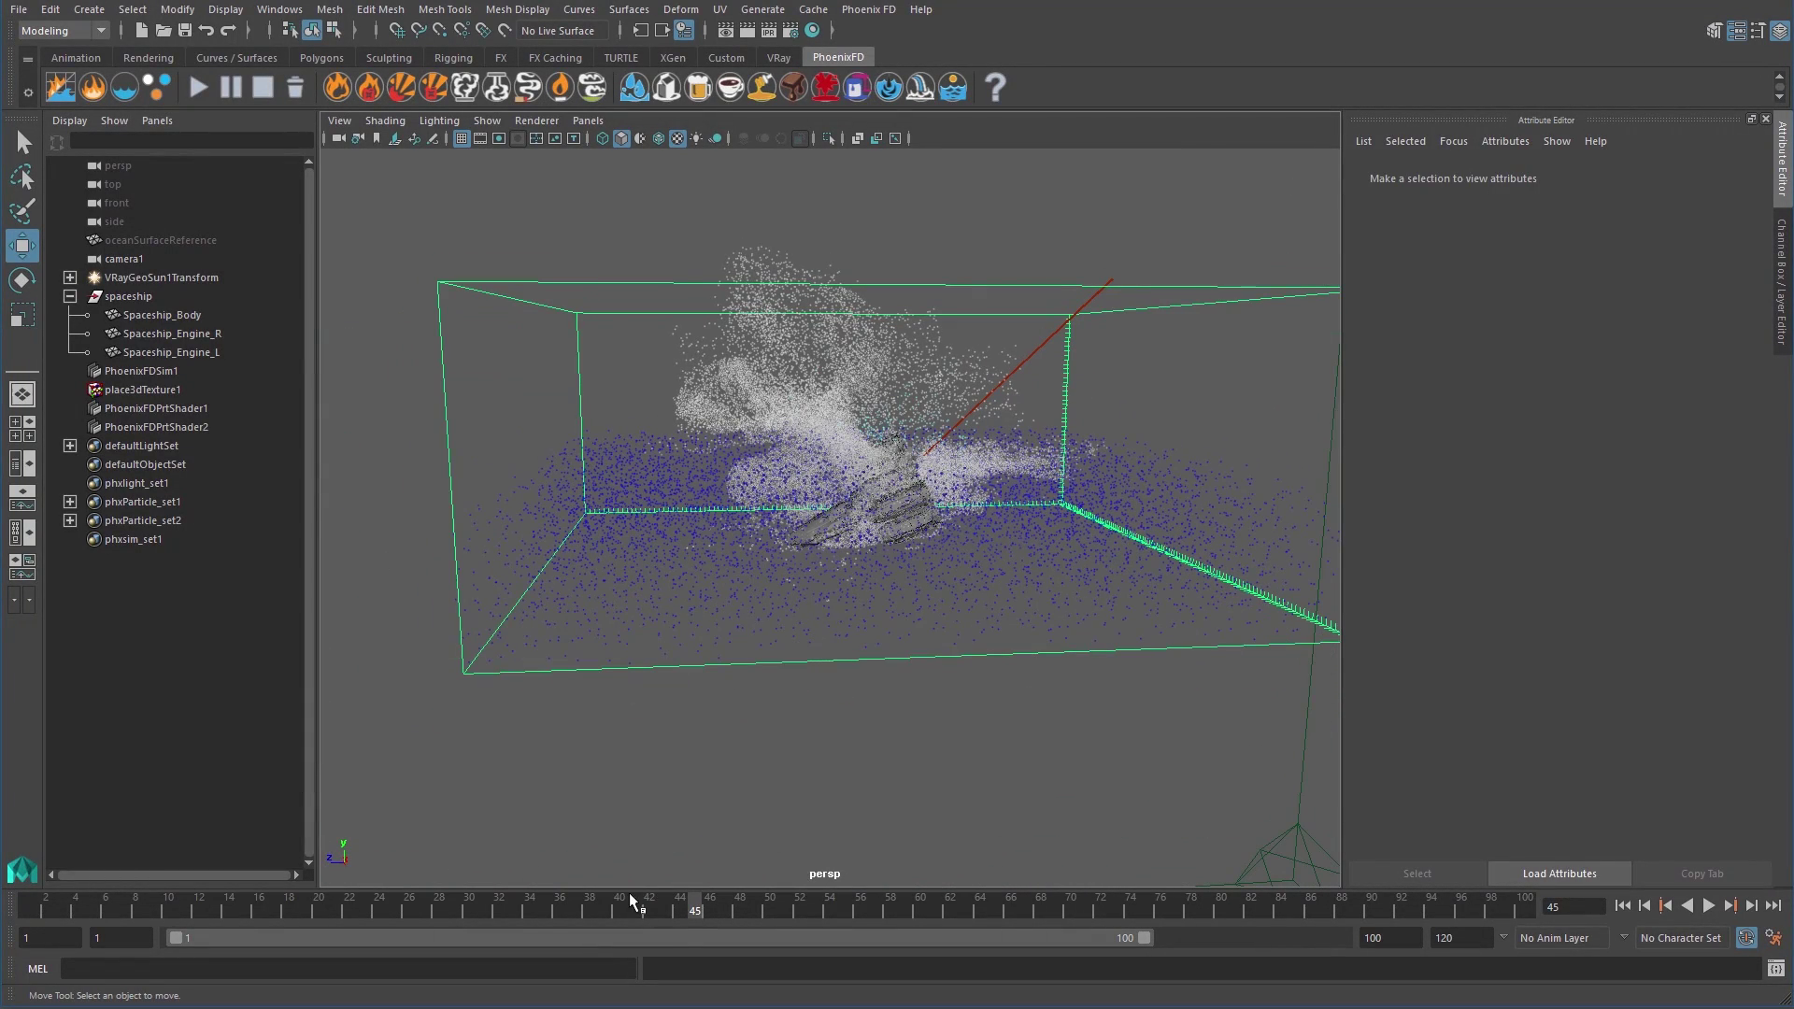
{"action": "left_click_drag", "start_coordinate": [490, 897], "coordinate": [481, 901]}
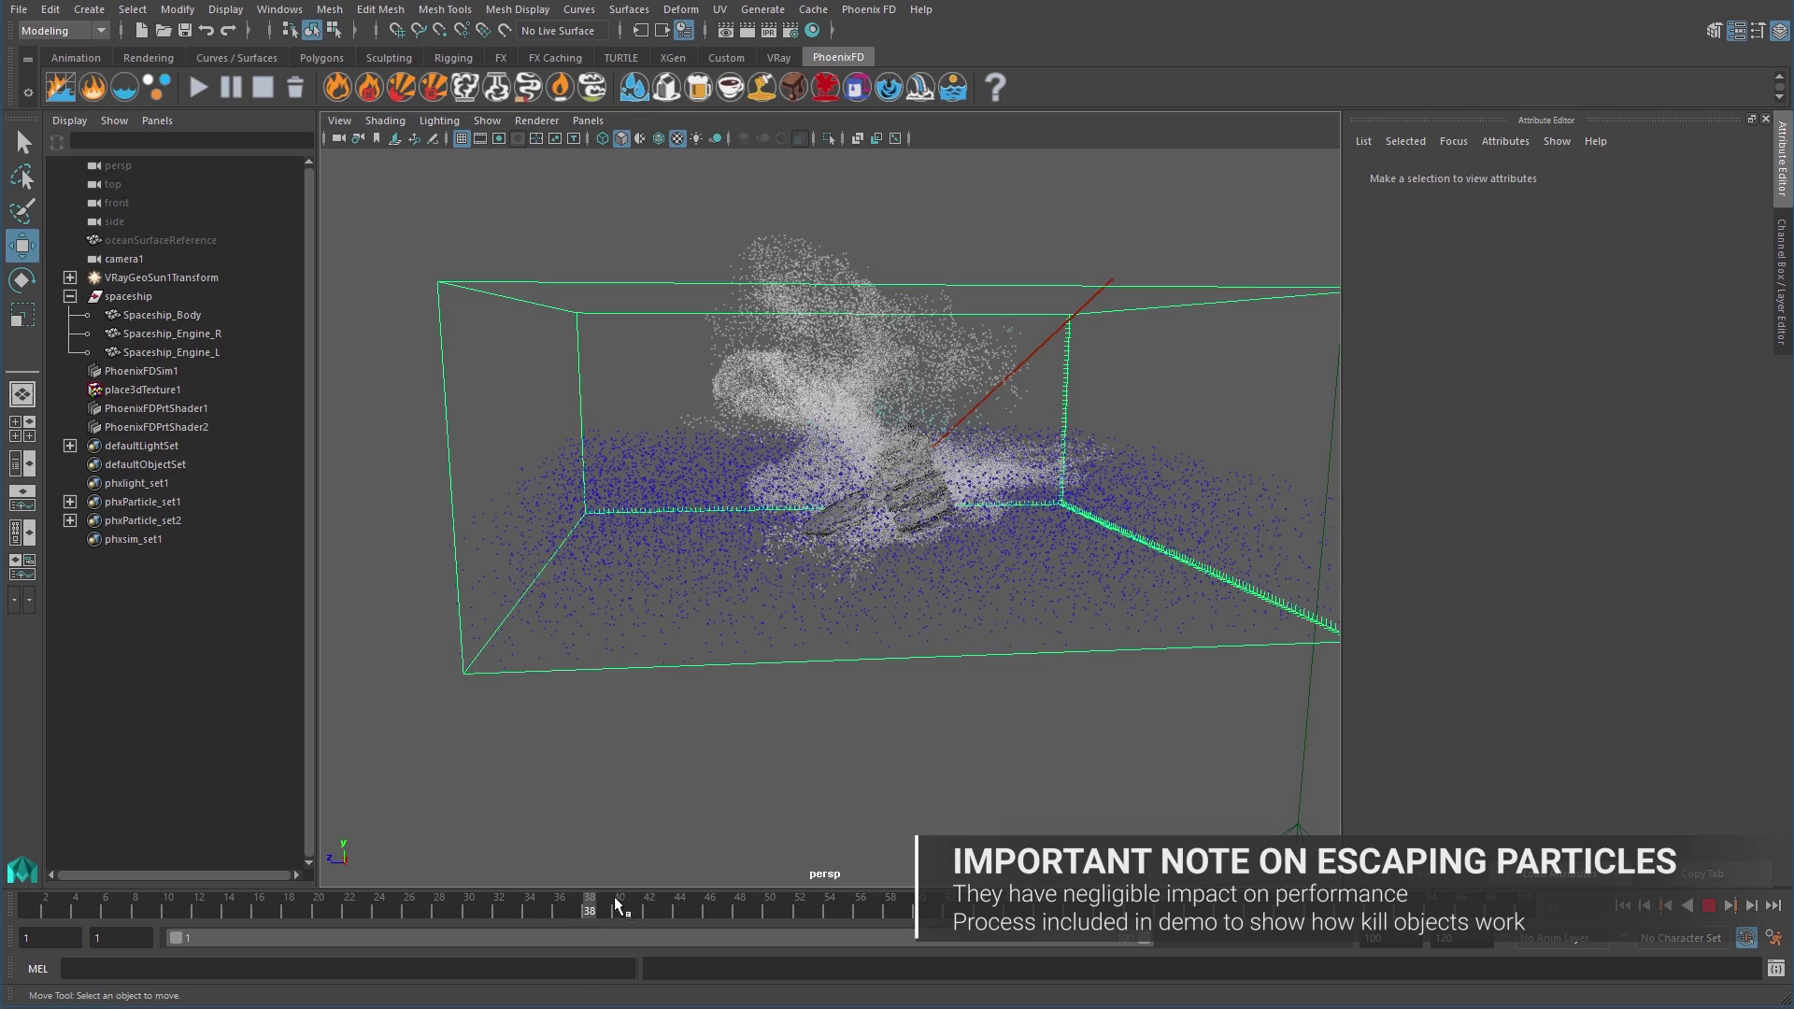
{"action": "left_click_drag", "start_coordinate": [884, 587], "coordinate": [821, 588], "text": "alt"}
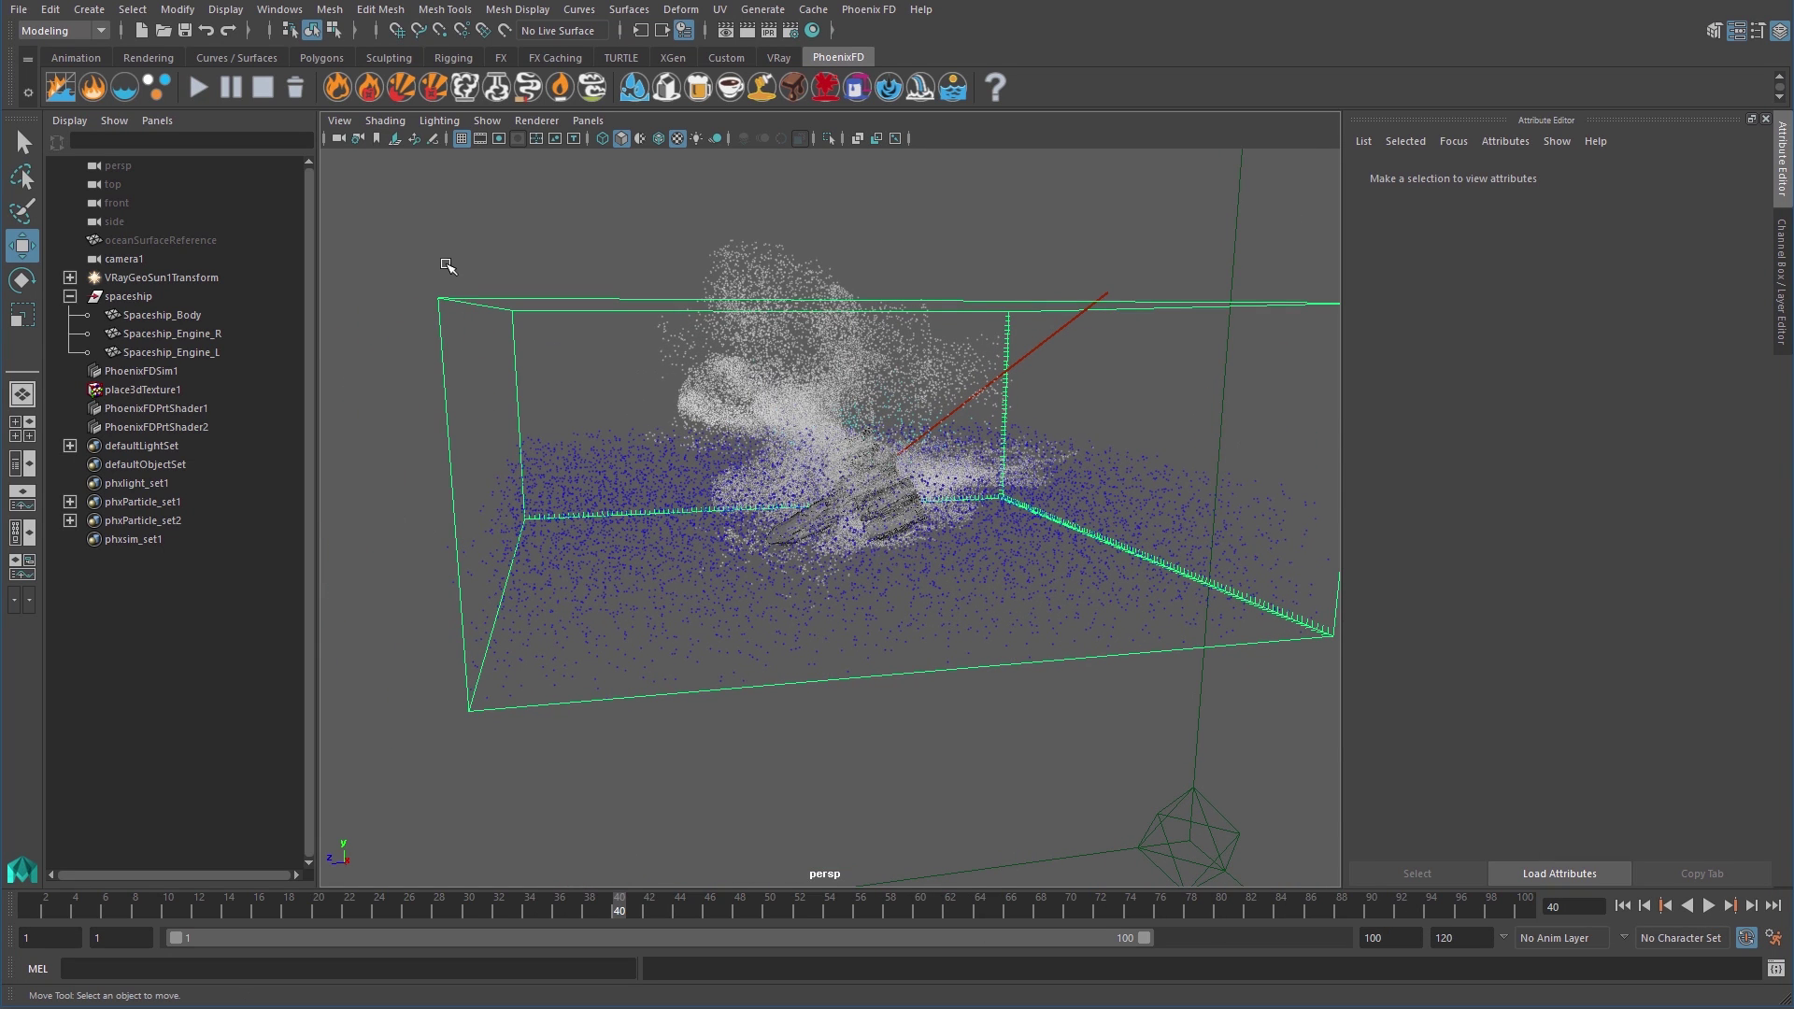
Create a polygon cube, enlarge it and raise it above the ocean simulator
{"action": "left_click", "coordinate": [89, 8]}
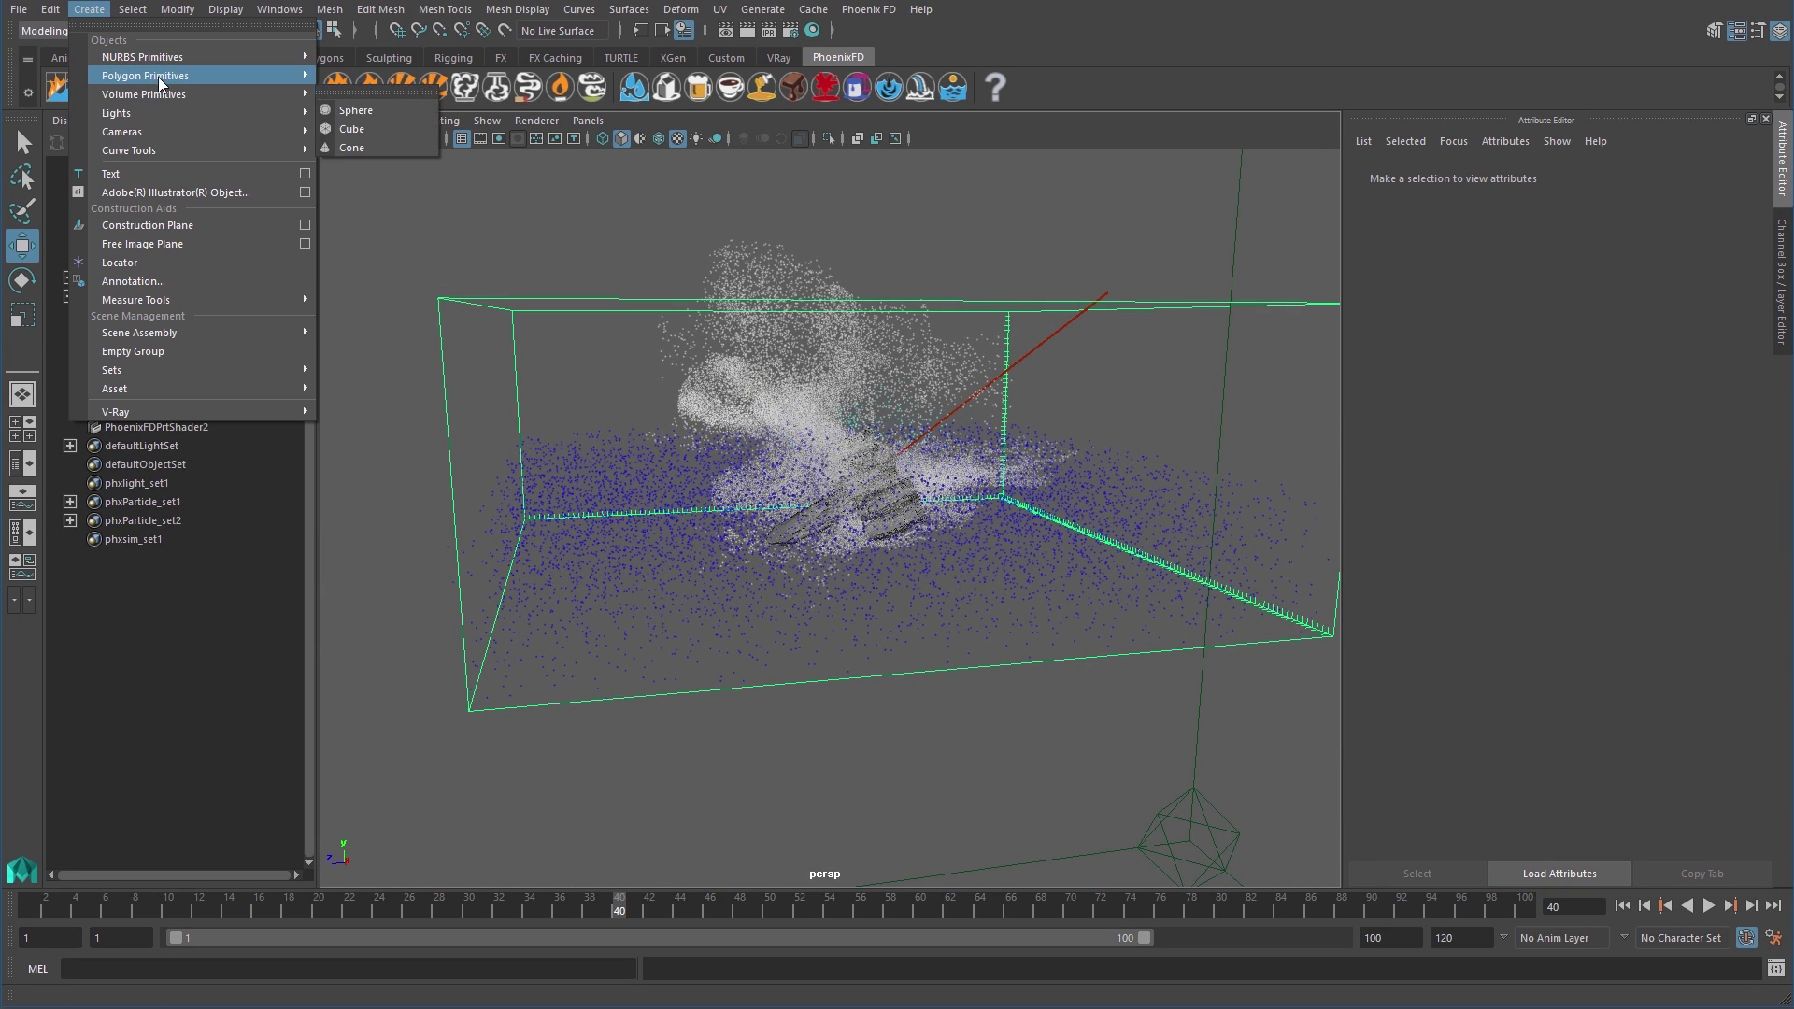
{"action": "mouse_move", "coordinate": [121, 73]}
{"action": "left_click", "coordinate": [374, 108]}
{"action": "key", "text": "r"}
{"action": "left_click_drag", "start_coordinate": [892, 459], "coordinate": [975, 489]}
{"action": "key", "text": "w"}
{"action": "left_click_drag", "start_coordinate": [894, 271], "coordinate": [894, 68]}
Scale the cube into a flat slab of about 61964 × 4713 × 56798 and place it over the simulator's top at about 0, 14013, 5521
{"action": "left_click_drag", "start_coordinate": [994, 383], "coordinate": [961, 417], "text": "alt"}
{"action": "key", "text": "r"}
{"action": "left_click_drag", "start_coordinate": [996, 289], "coordinate": [1044, 350]}
{"action": "left_click_drag", "start_coordinate": [1179, 435], "coordinate": [944, 457], "text": "alt"}
{"action": "left_click_drag", "start_coordinate": [643, 324], "coordinate": [507, 333]}
{"action": "key", "text": "w"}
{"action": "left_click_drag", "start_coordinate": [703, 322], "coordinate": [646, 322]}
{"action": "key", "text": "r"}
{"action": "scroll", "coordinate": [771, 175], "scroll_direction": "down", "scroll_amount": 3}
{"action": "mouse_move", "coordinate": [772, 179]}
{"action": "left_mouse_down"}
{"action": "mouse_move", "coordinate": [761, 228]}
{"action": "mouse_move", "coordinate": [769, 200]}
{"action": "mouse_move", "coordinate": [769, 215]}
{"action": "left_mouse_up"}
{"action": "key", "text": "w"}
{"action": "left_click", "coordinate": [769, 204]}
{"action": "left_click", "coordinate": [732, 308]}
{"action": "mouse_move", "coordinate": [683, 368]}
{"action": "left_mouse_down", "text": "alt"}
{"action": "mouse_move", "coordinate": [869, 380]}
{"action": "mouse_move", "coordinate": [678, 391]}
{"action": "left_mouse_up", "text": "alt"}
Add Phoenix FD Node Properties to pCube1, turn Solid off and Clear Inside on, and display the viewport in wireframe
{"action": "left_click", "coordinate": [1495, 142]}
{"action": "mouse_move", "coordinate": [1523, 234]}
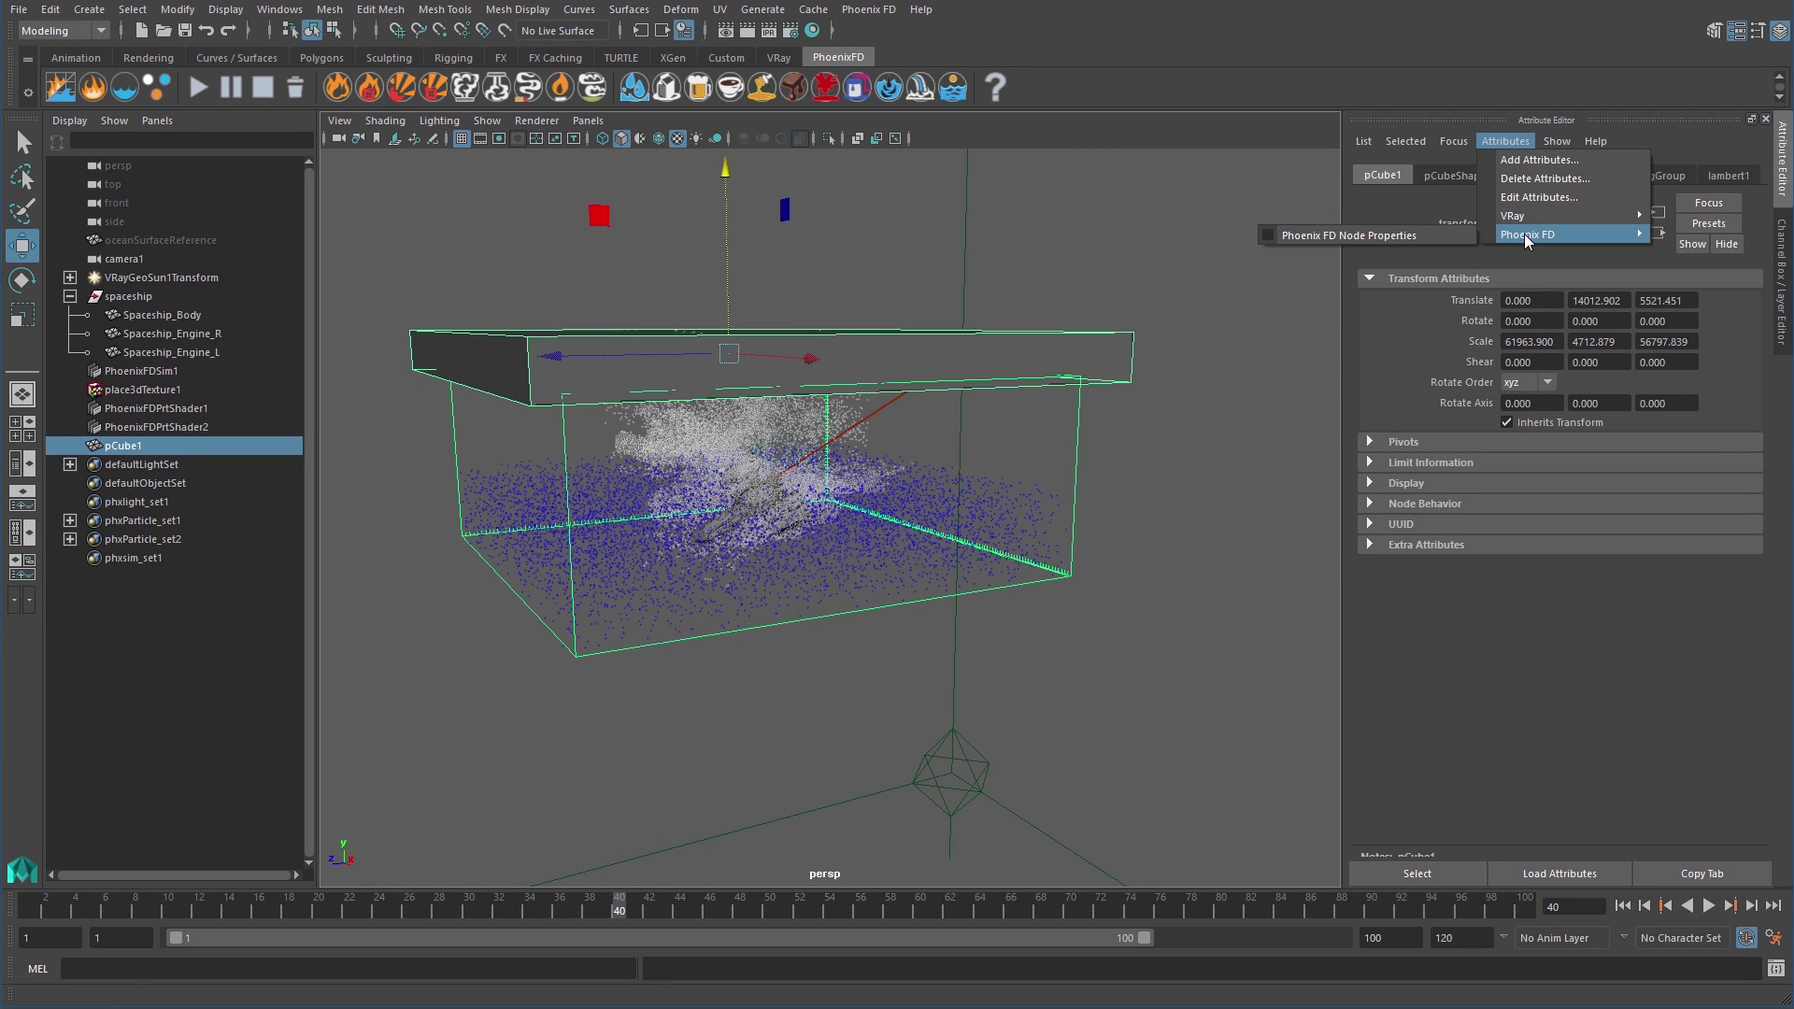
{"action": "left_click", "coordinate": [1422, 234]}
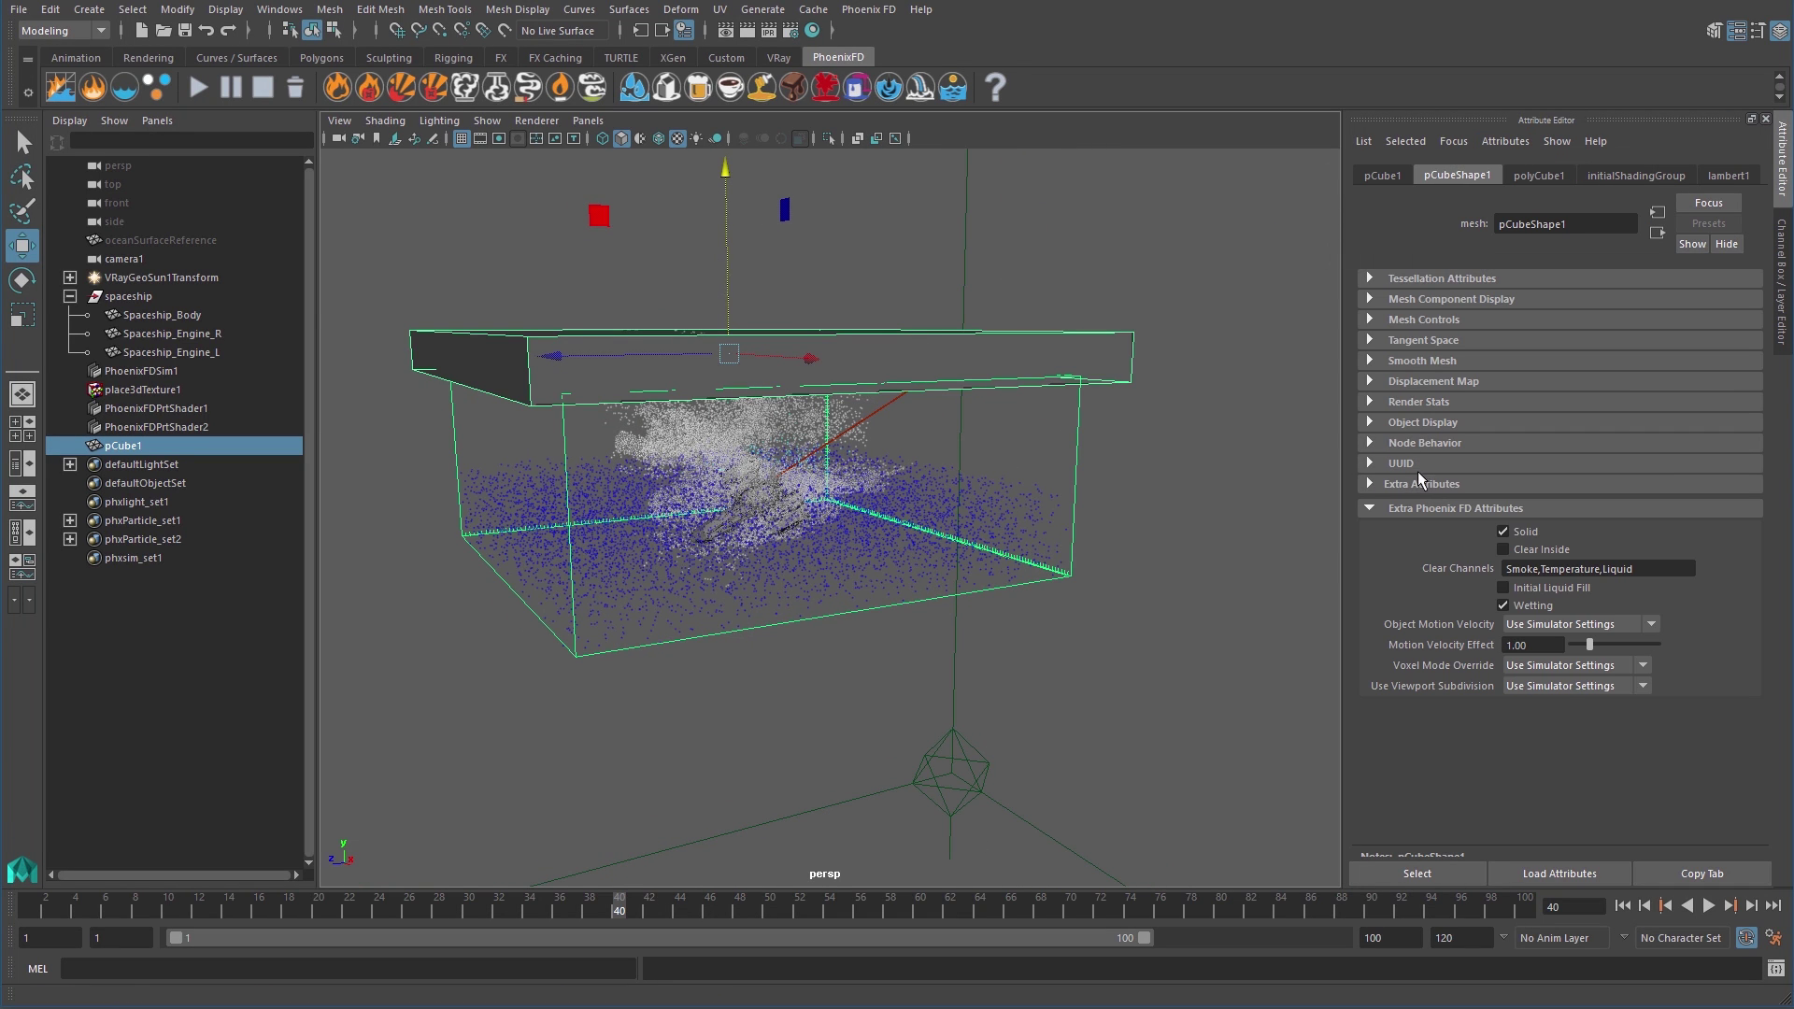
{"action": "scroll", "coordinate": [888, 703], "scroll_direction": "up", "scroll_amount": 3}
{"action": "key", "text": "4"}
{"action": "left_click_drag", "start_coordinate": [697, 462], "coordinate": [674, 535], "text": "alt"}
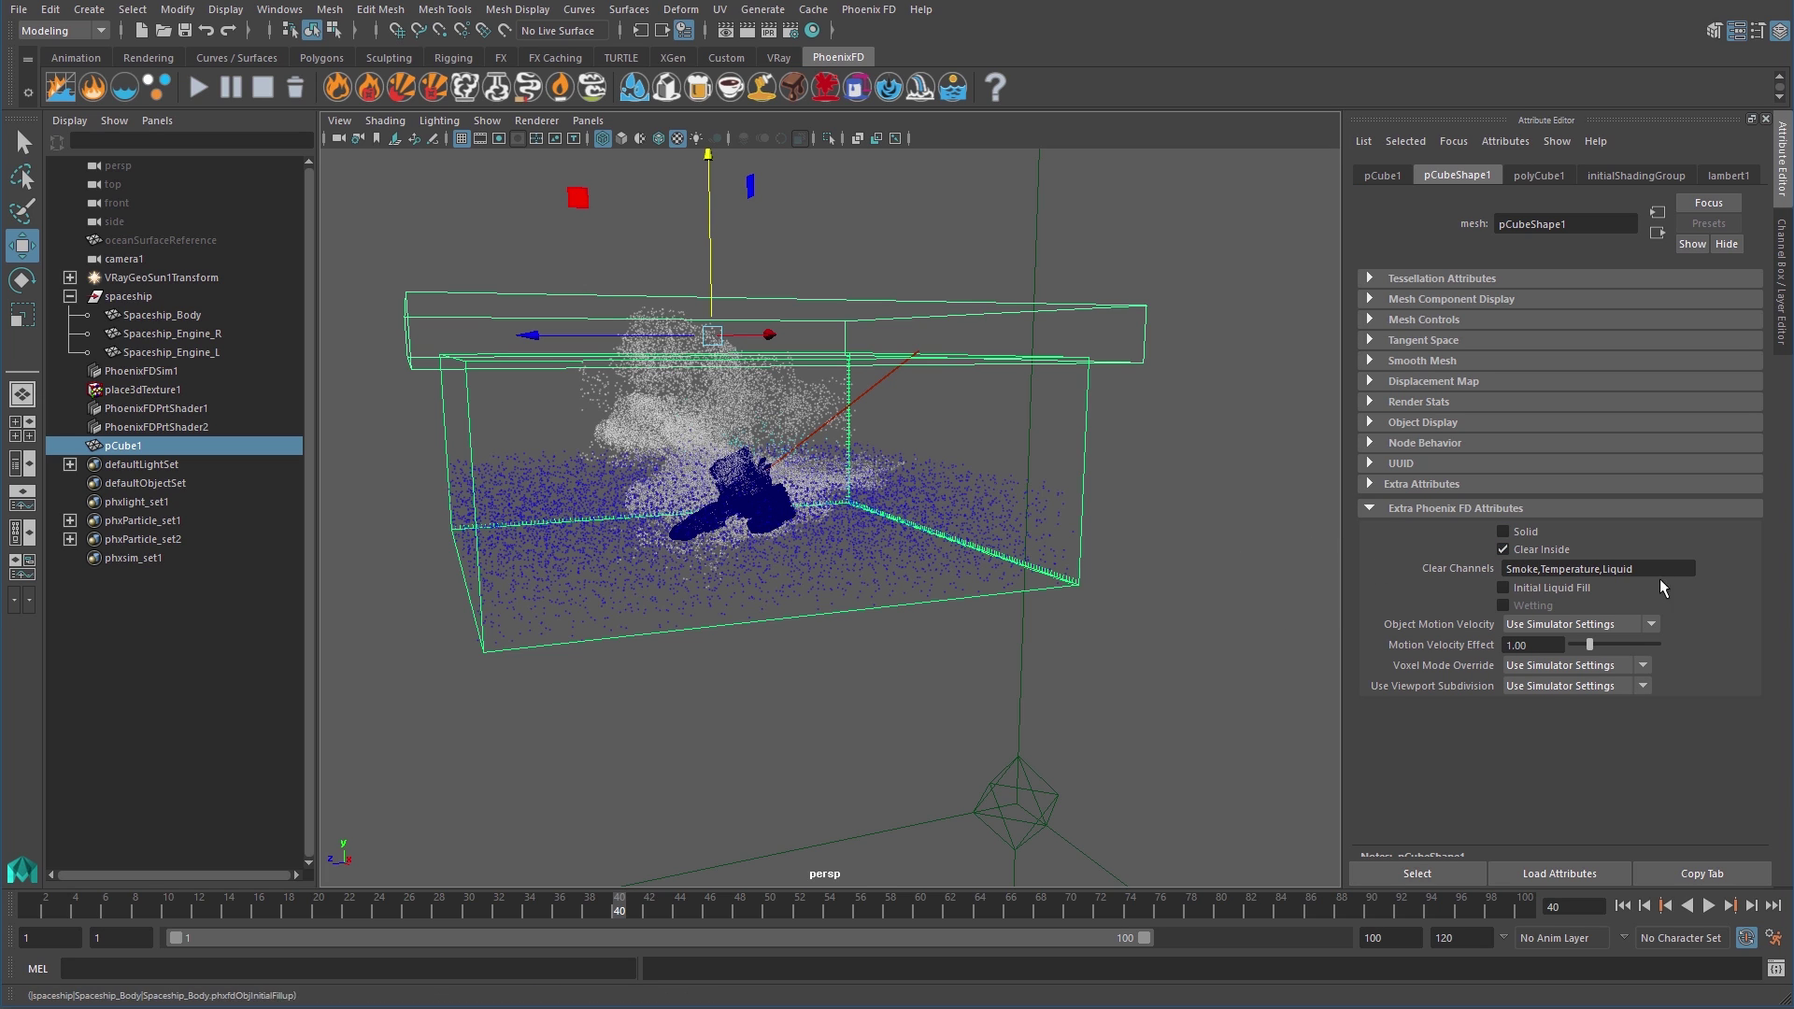
Set pCube1's Clear Channels to Foam,Splashes
{"action": "left_click", "coordinate": [1532, 568]}
{"action": "key", "text": "BackSpace"}
{"action": "type", "text": "Foam,Splashes"}
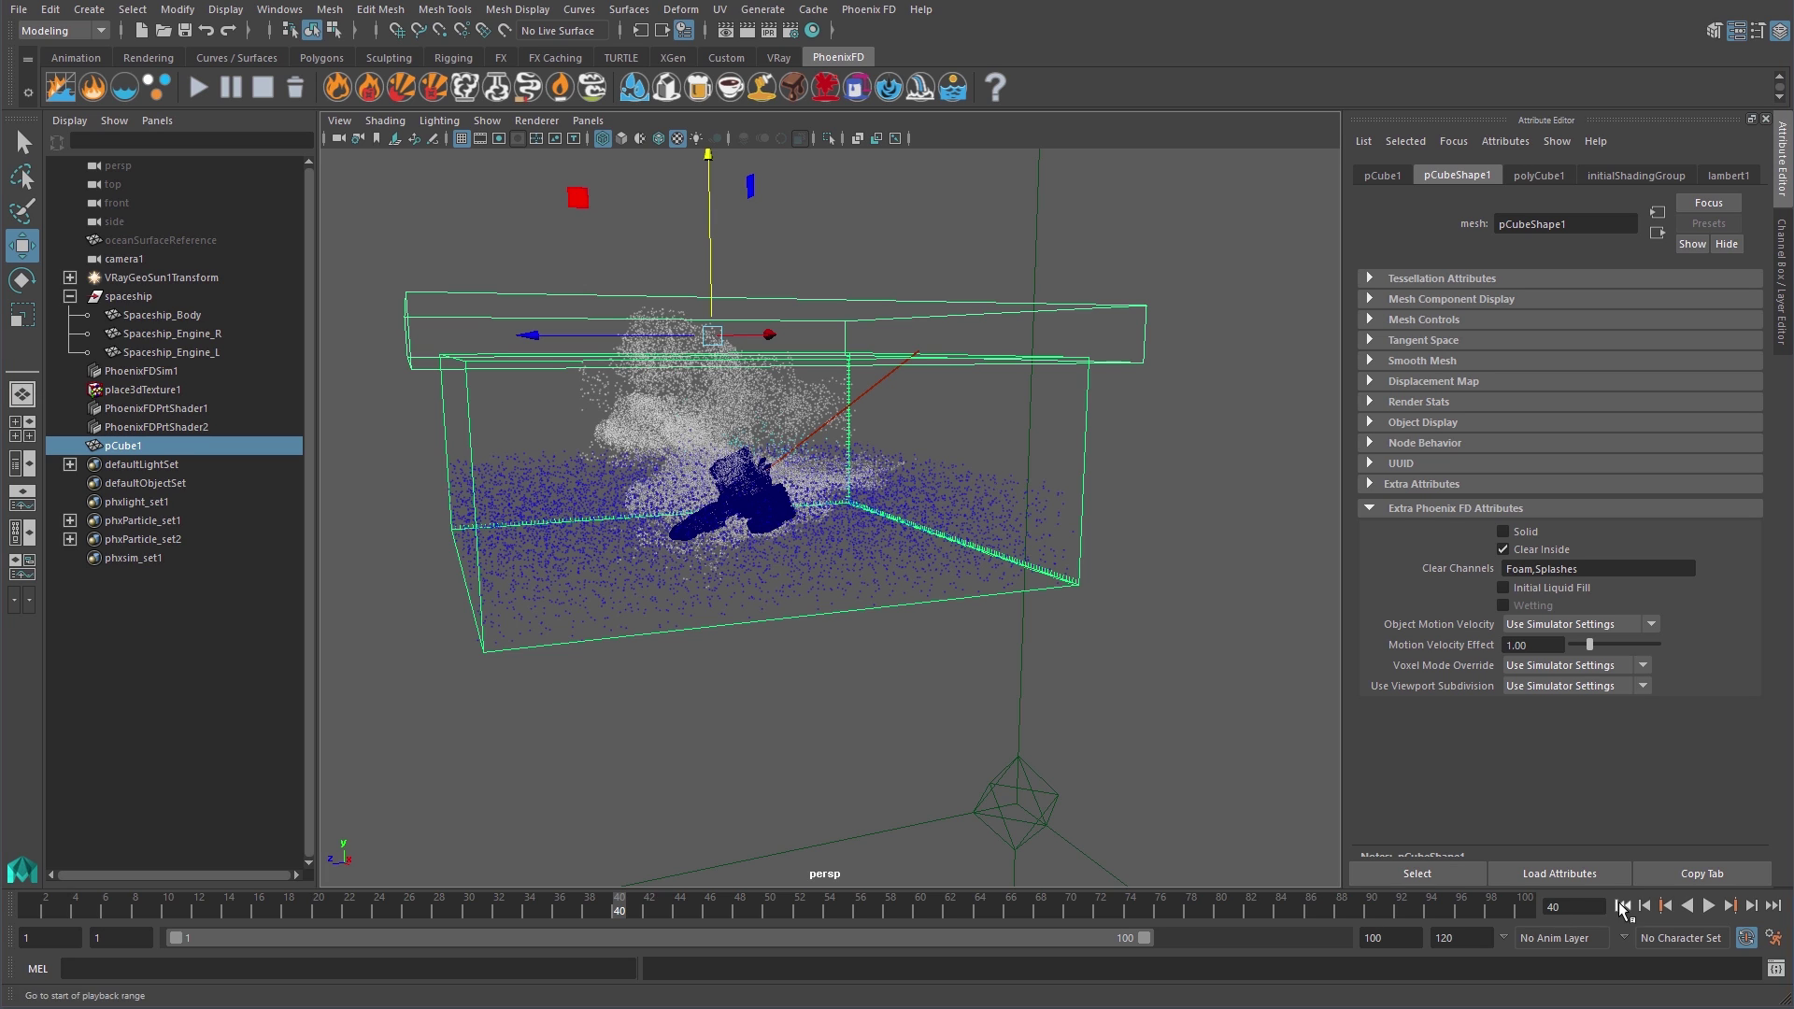
Run PhoenixFDSim1 again from frame 1, stop it around frame 59 and replay the frames to check the particle clearing
{"action": "key", "text": "alt+shift+v"}
{"action": "left_click", "coordinate": [1100, 449]}
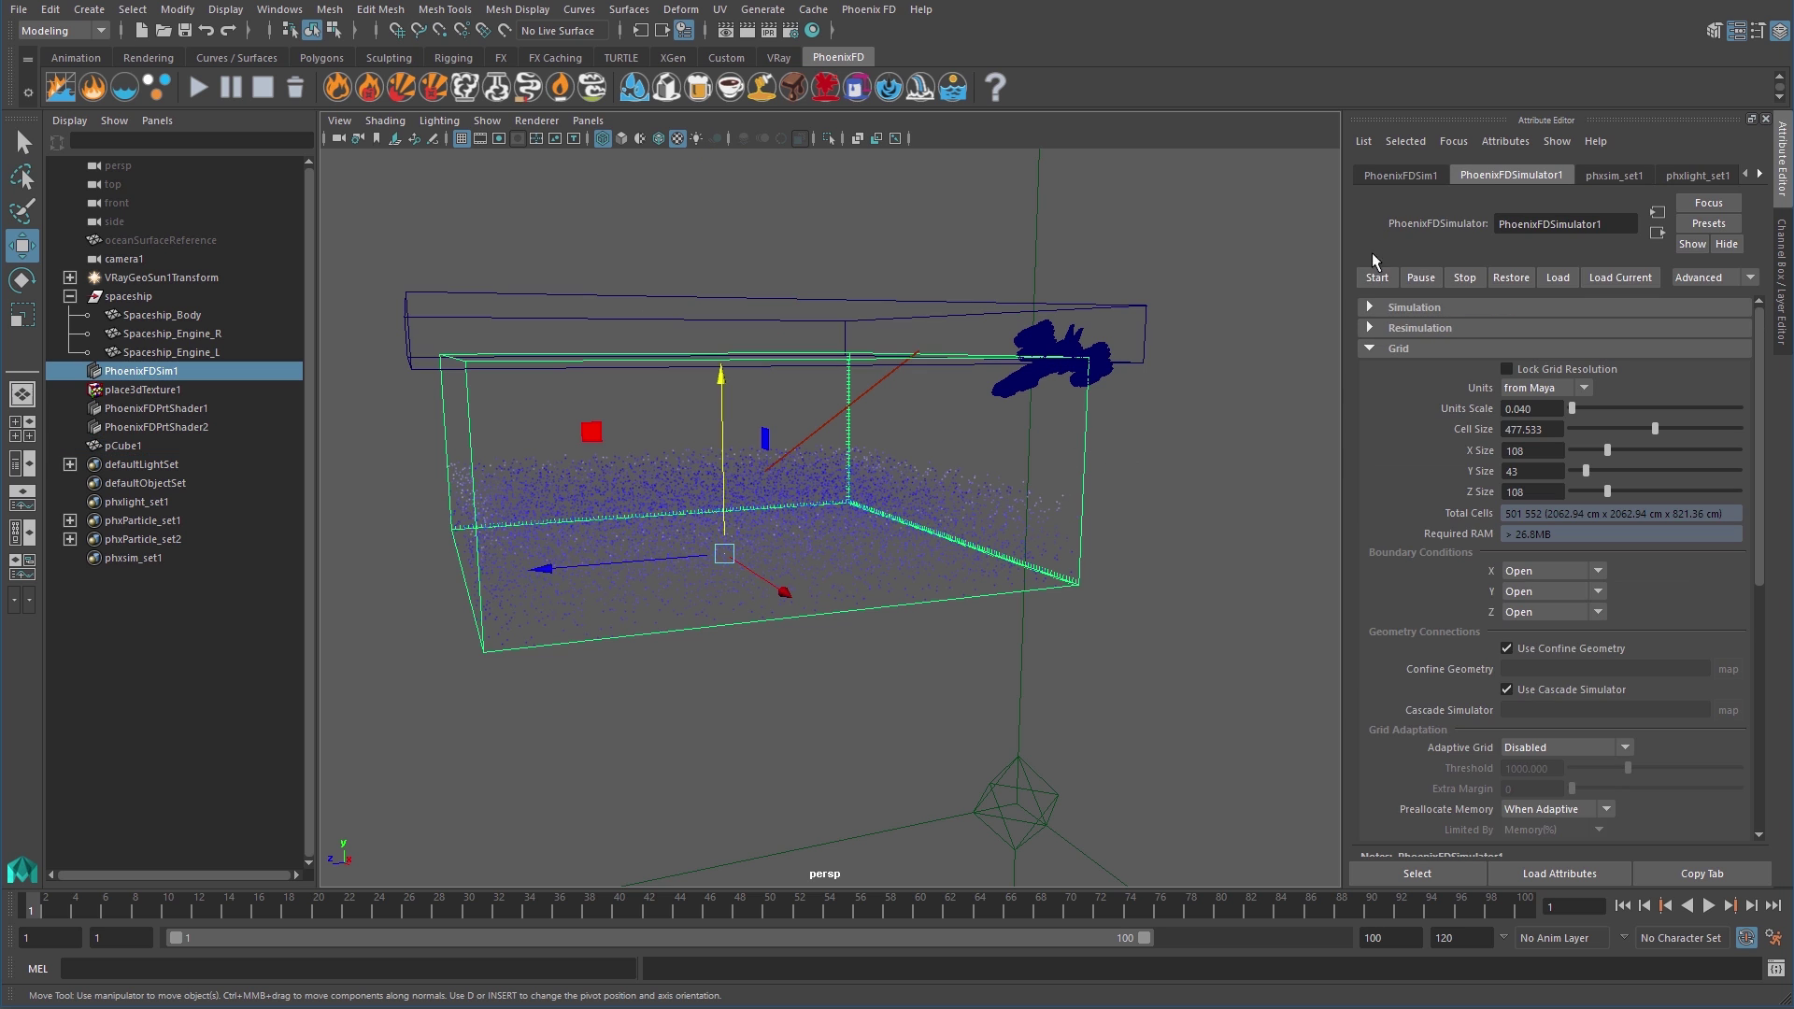
{"action": "left_click", "coordinate": [1377, 277]}
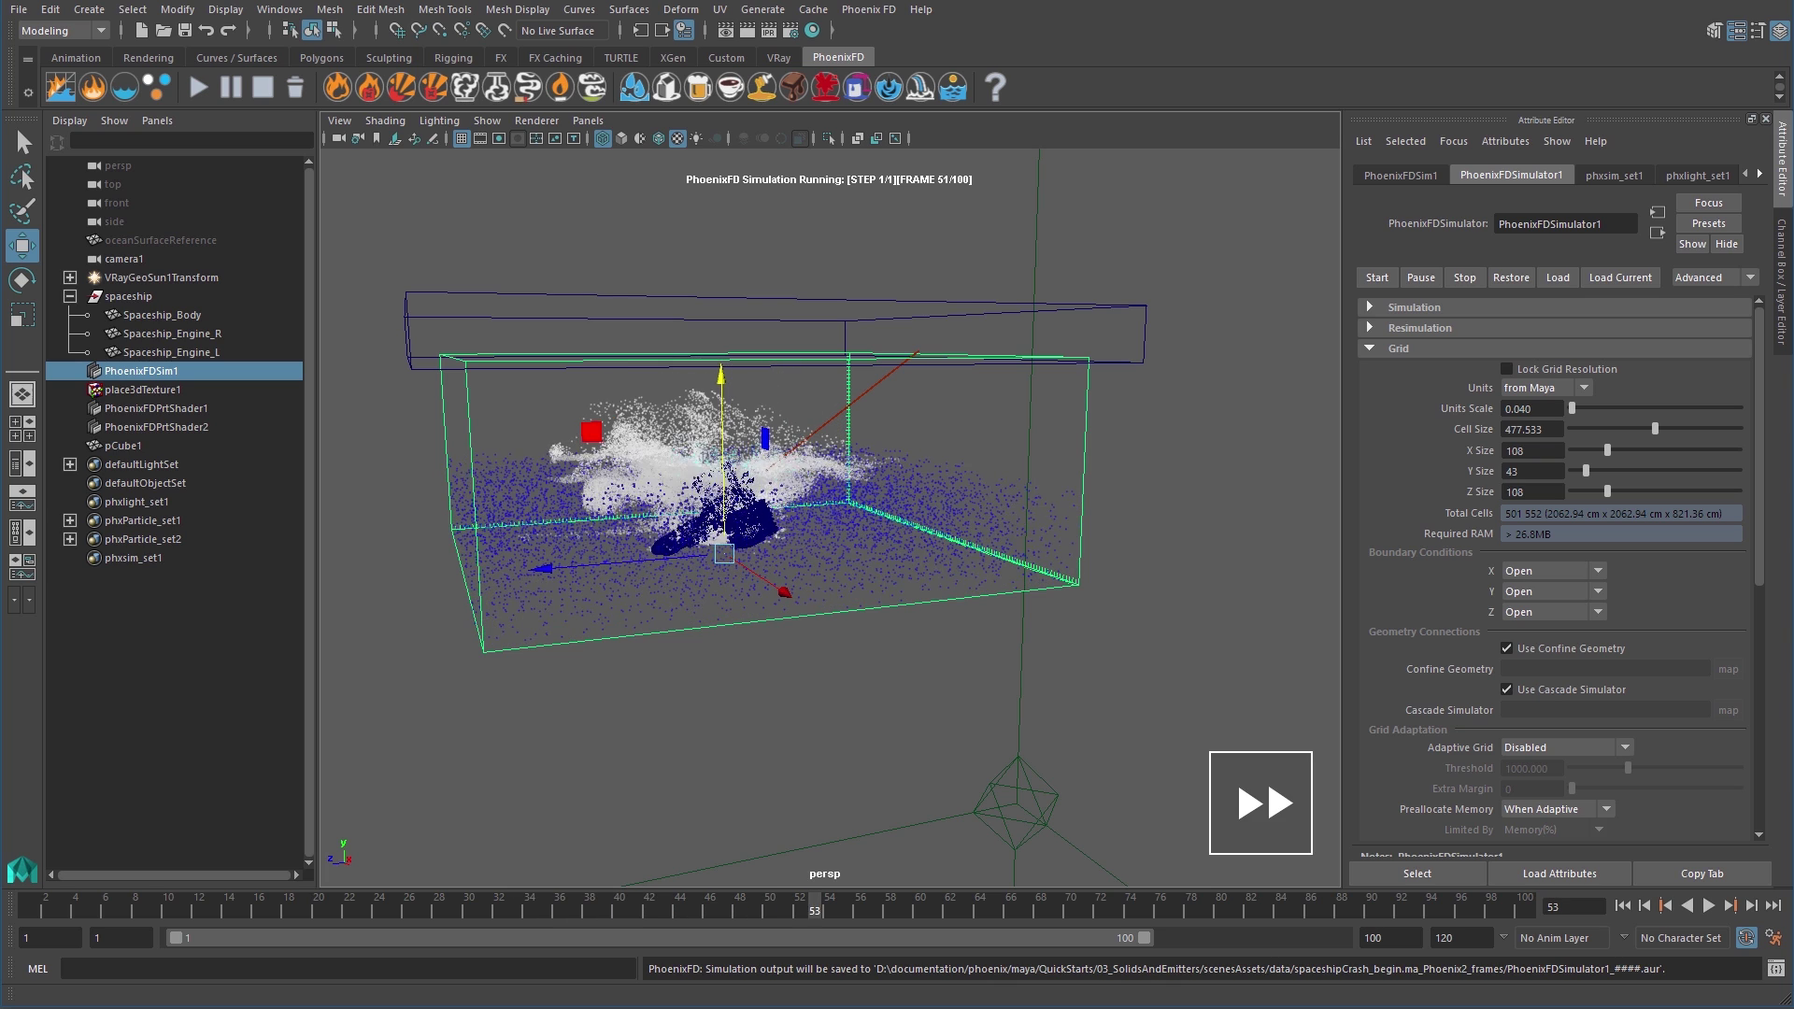
{"action": "key", "text": "Escape"}
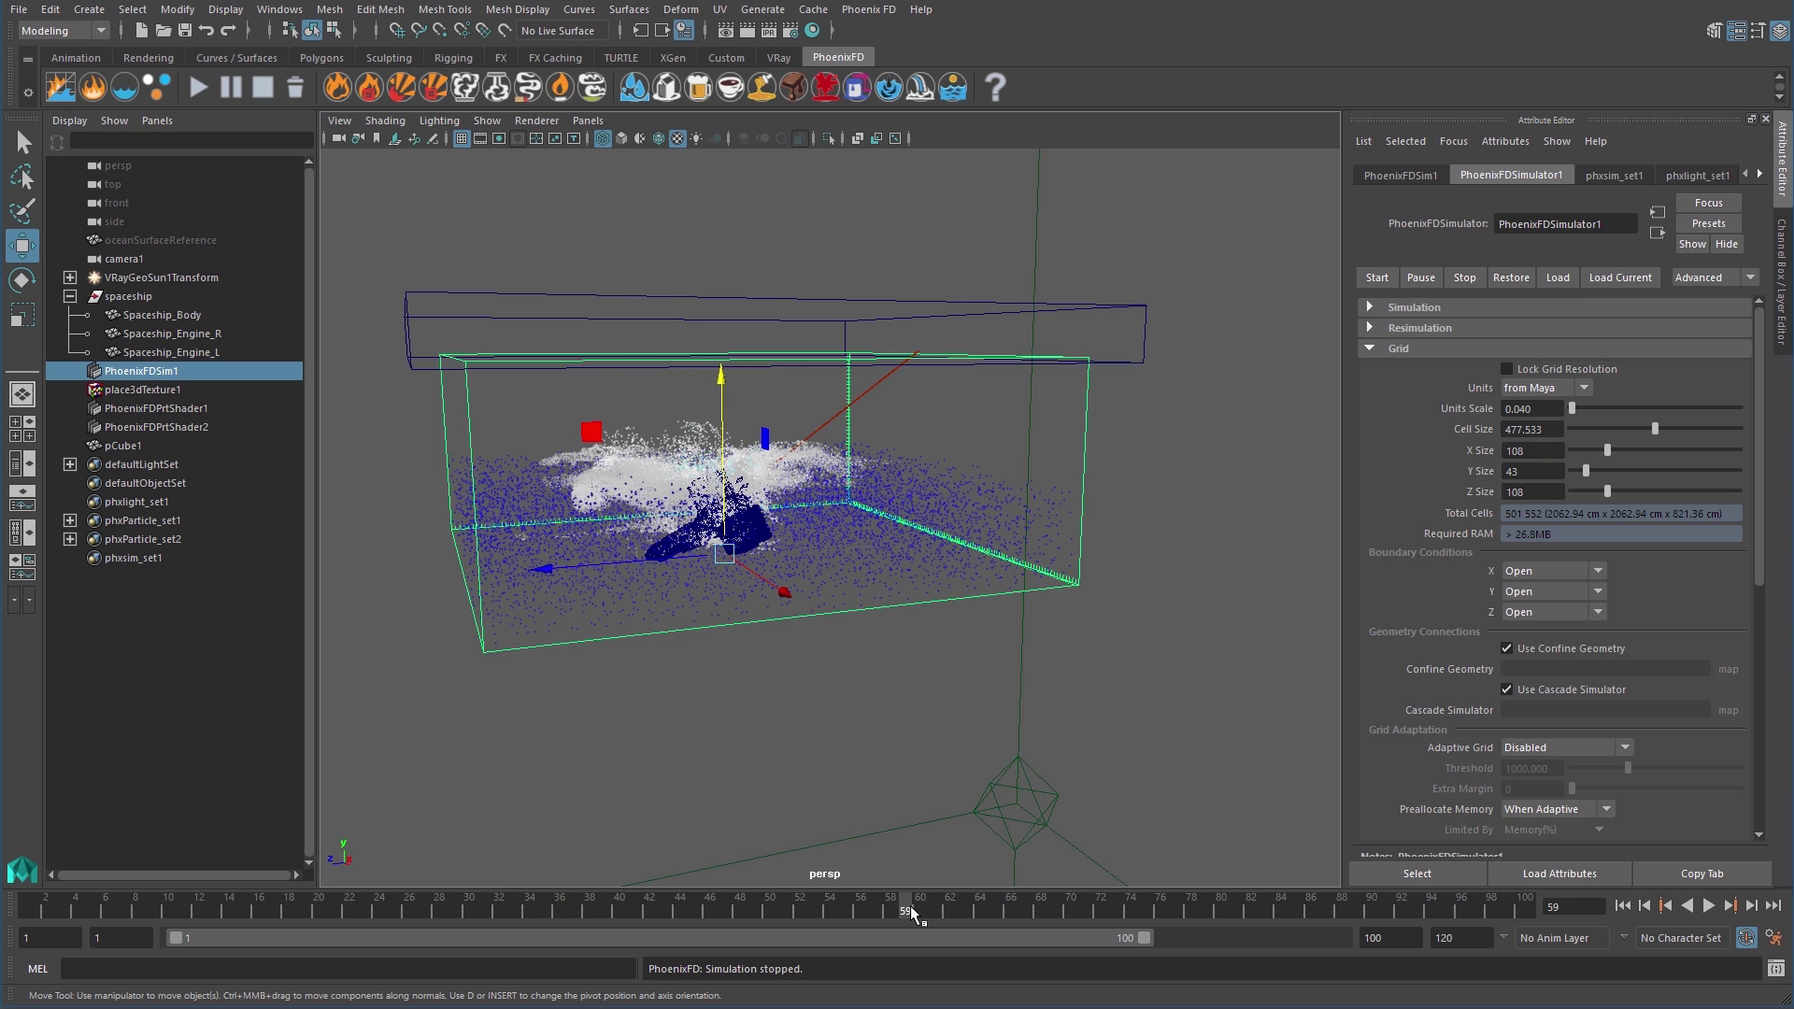
{"action": "left_click_drag", "start_coordinate": [908, 906], "coordinate": [464, 769]}
{"action": "key", "text": "alt+v"}
{"action": "key", "text": "Escape"}
{"action": "left_click_drag", "start_coordinate": [741, 761], "coordinate": [748, 764], "text": "alt"}
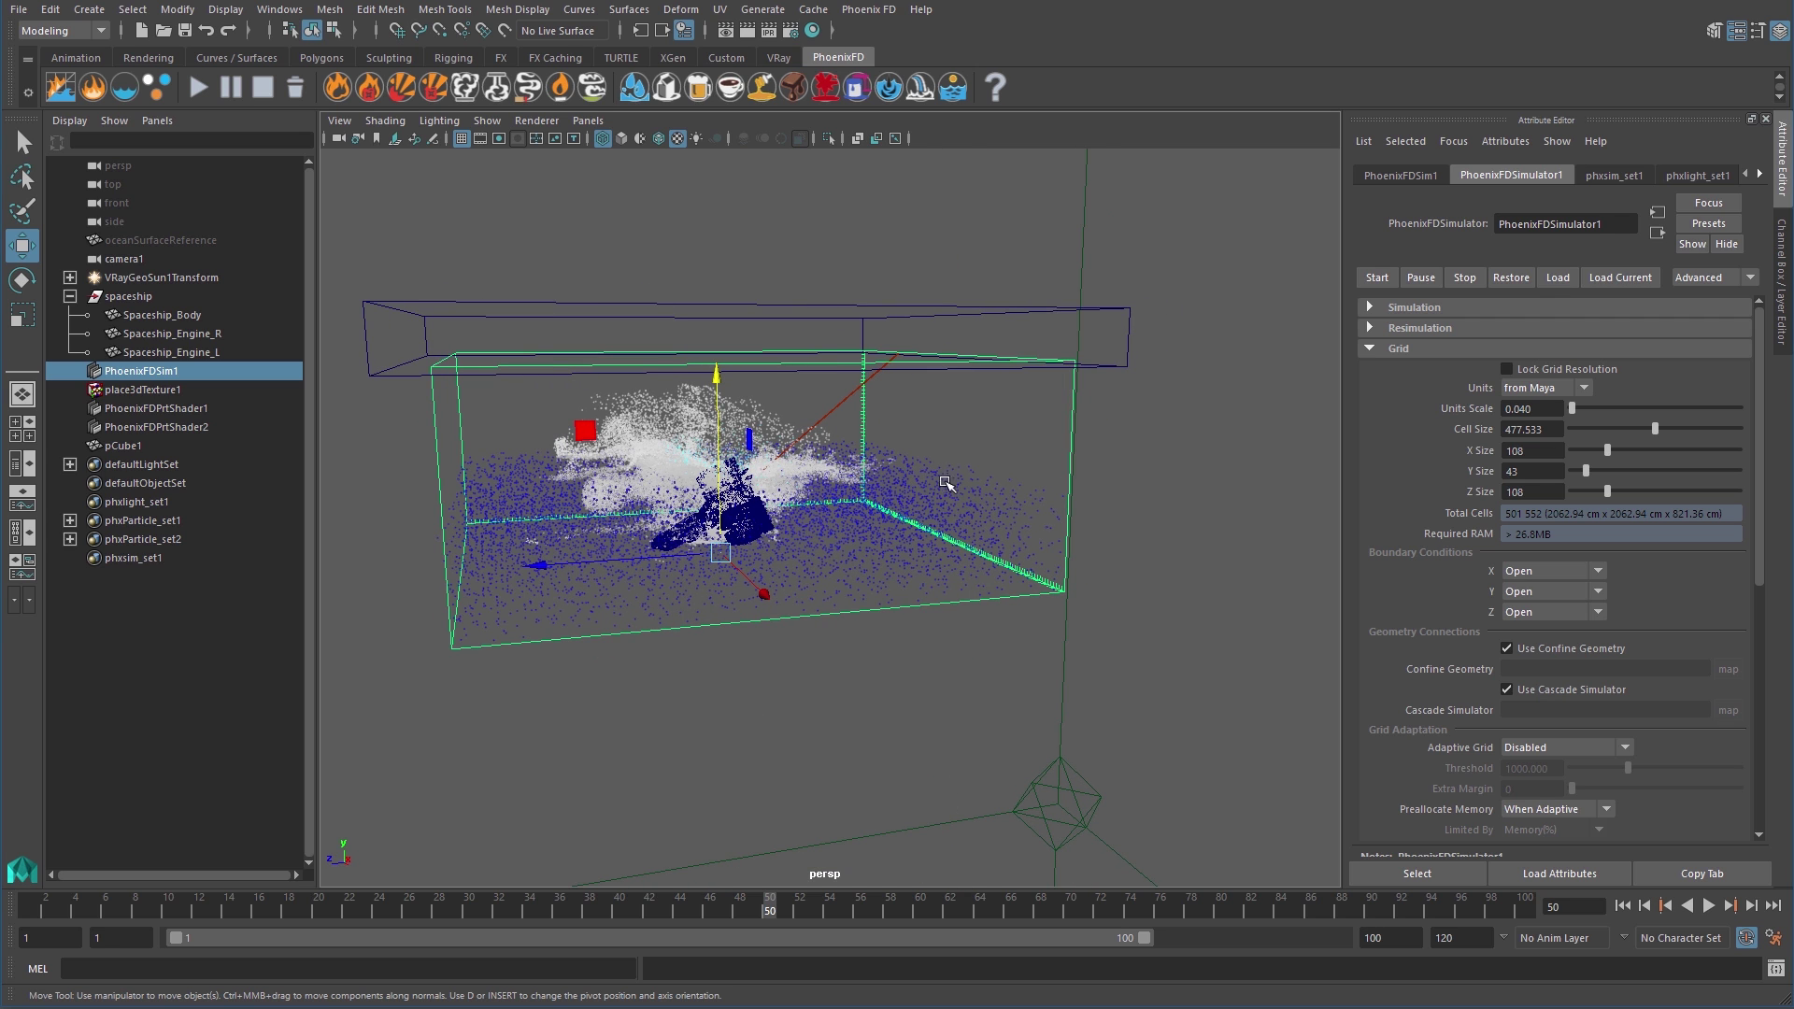
Turn off Receive Shadows and Primary Visibility in pCube1's Render Stats
{"action": "left_click", "coordinate": [944, 309]}
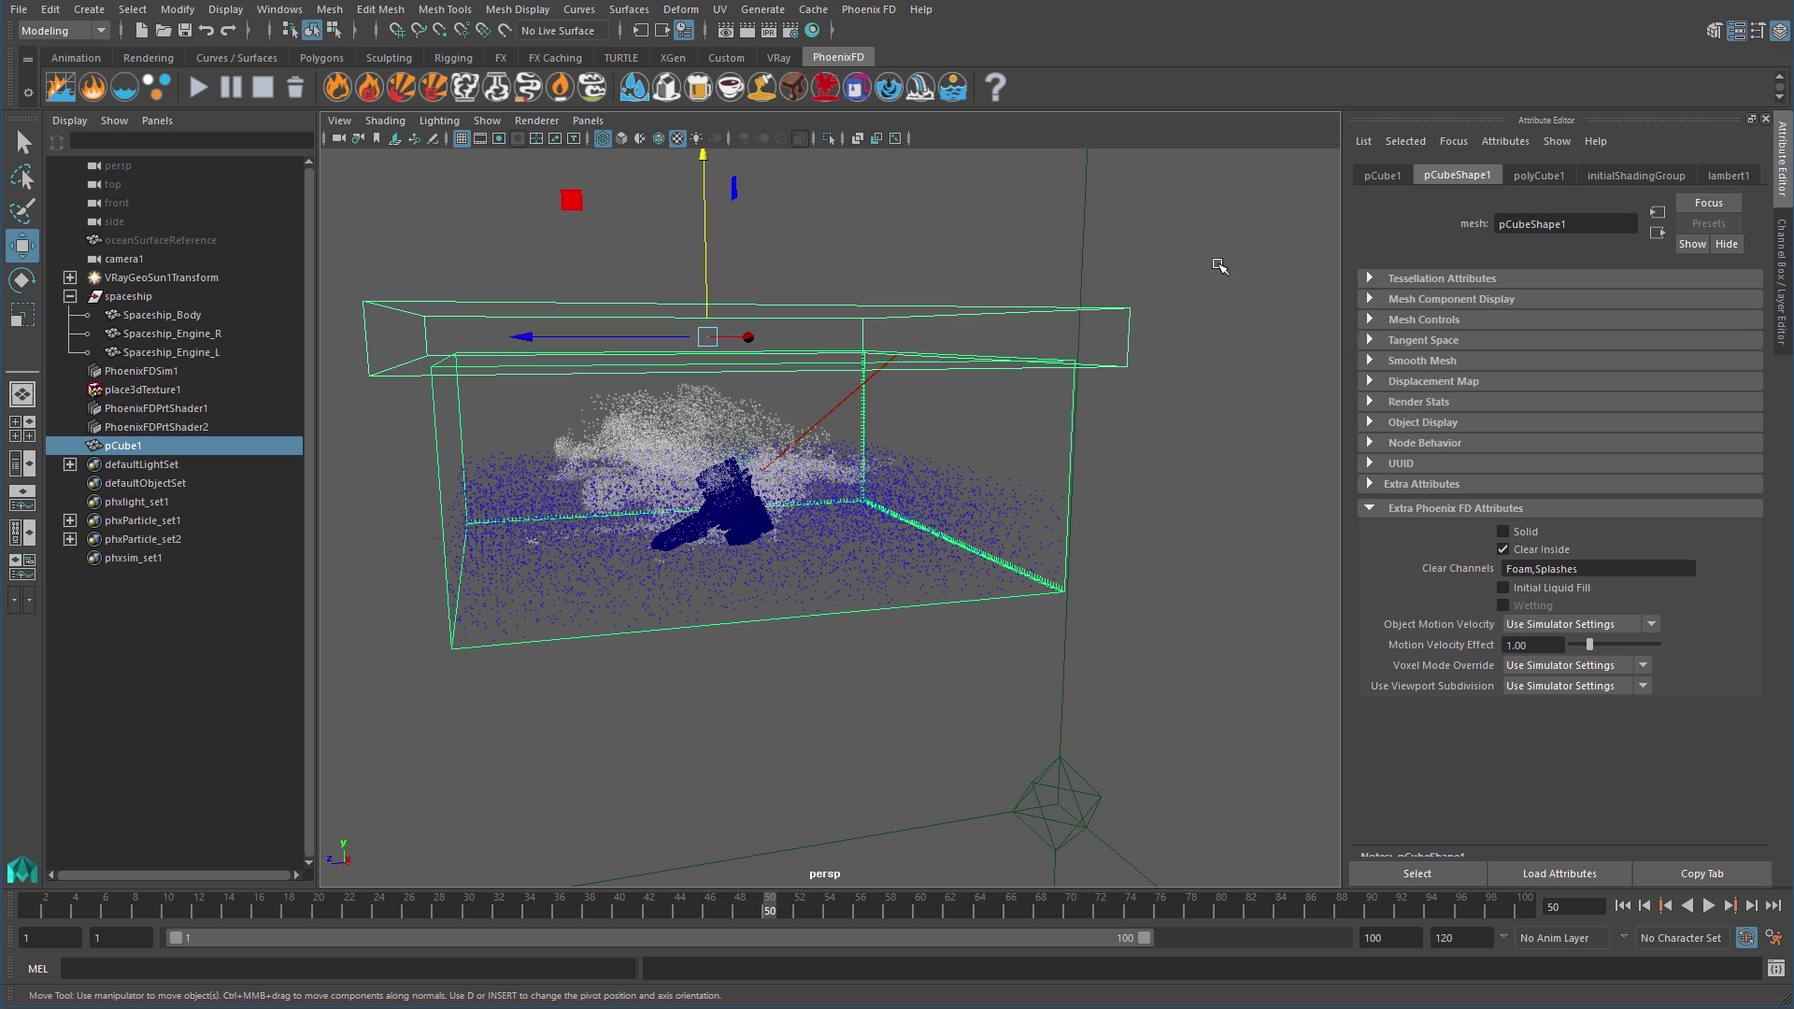
{"action": "left_click", "coordinate": [1371, 401]}
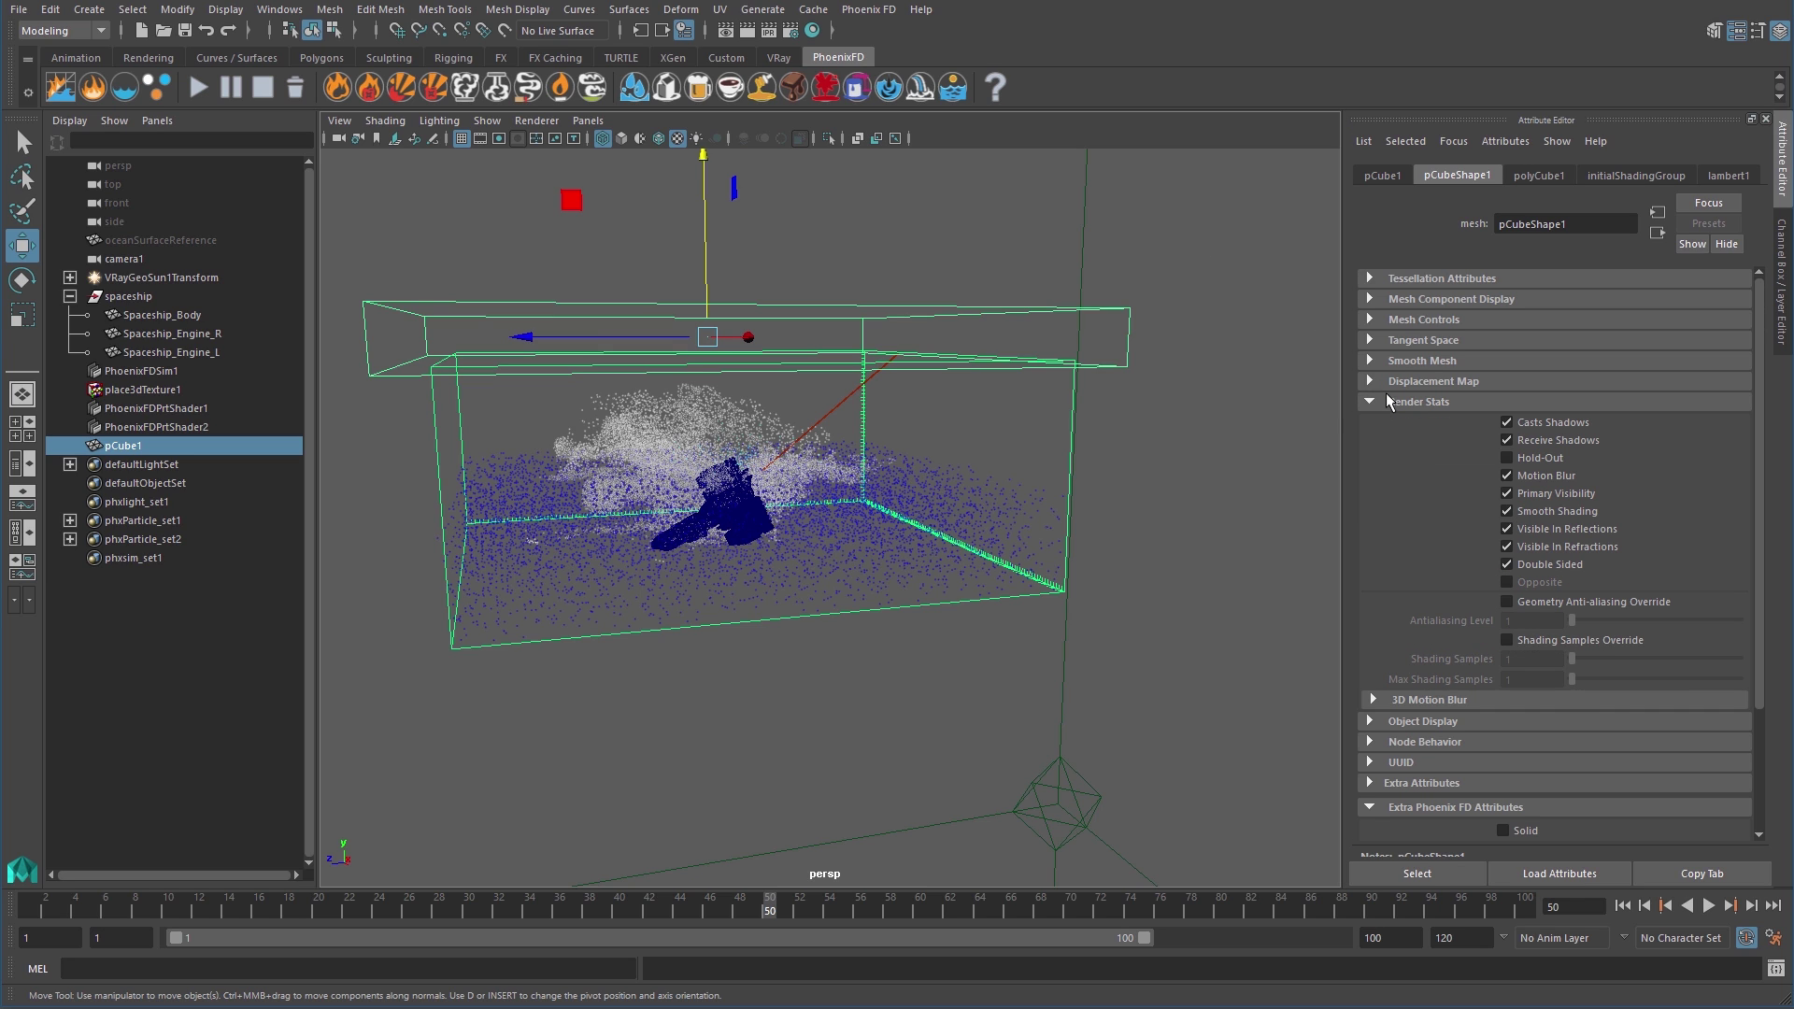
{"action": "left_click", "coordinate": [1580, 441]}
{"action": "left_click", "coordinate": [1585, 495]}
{"action": "left_click", "coordinate": [1159, 591]}
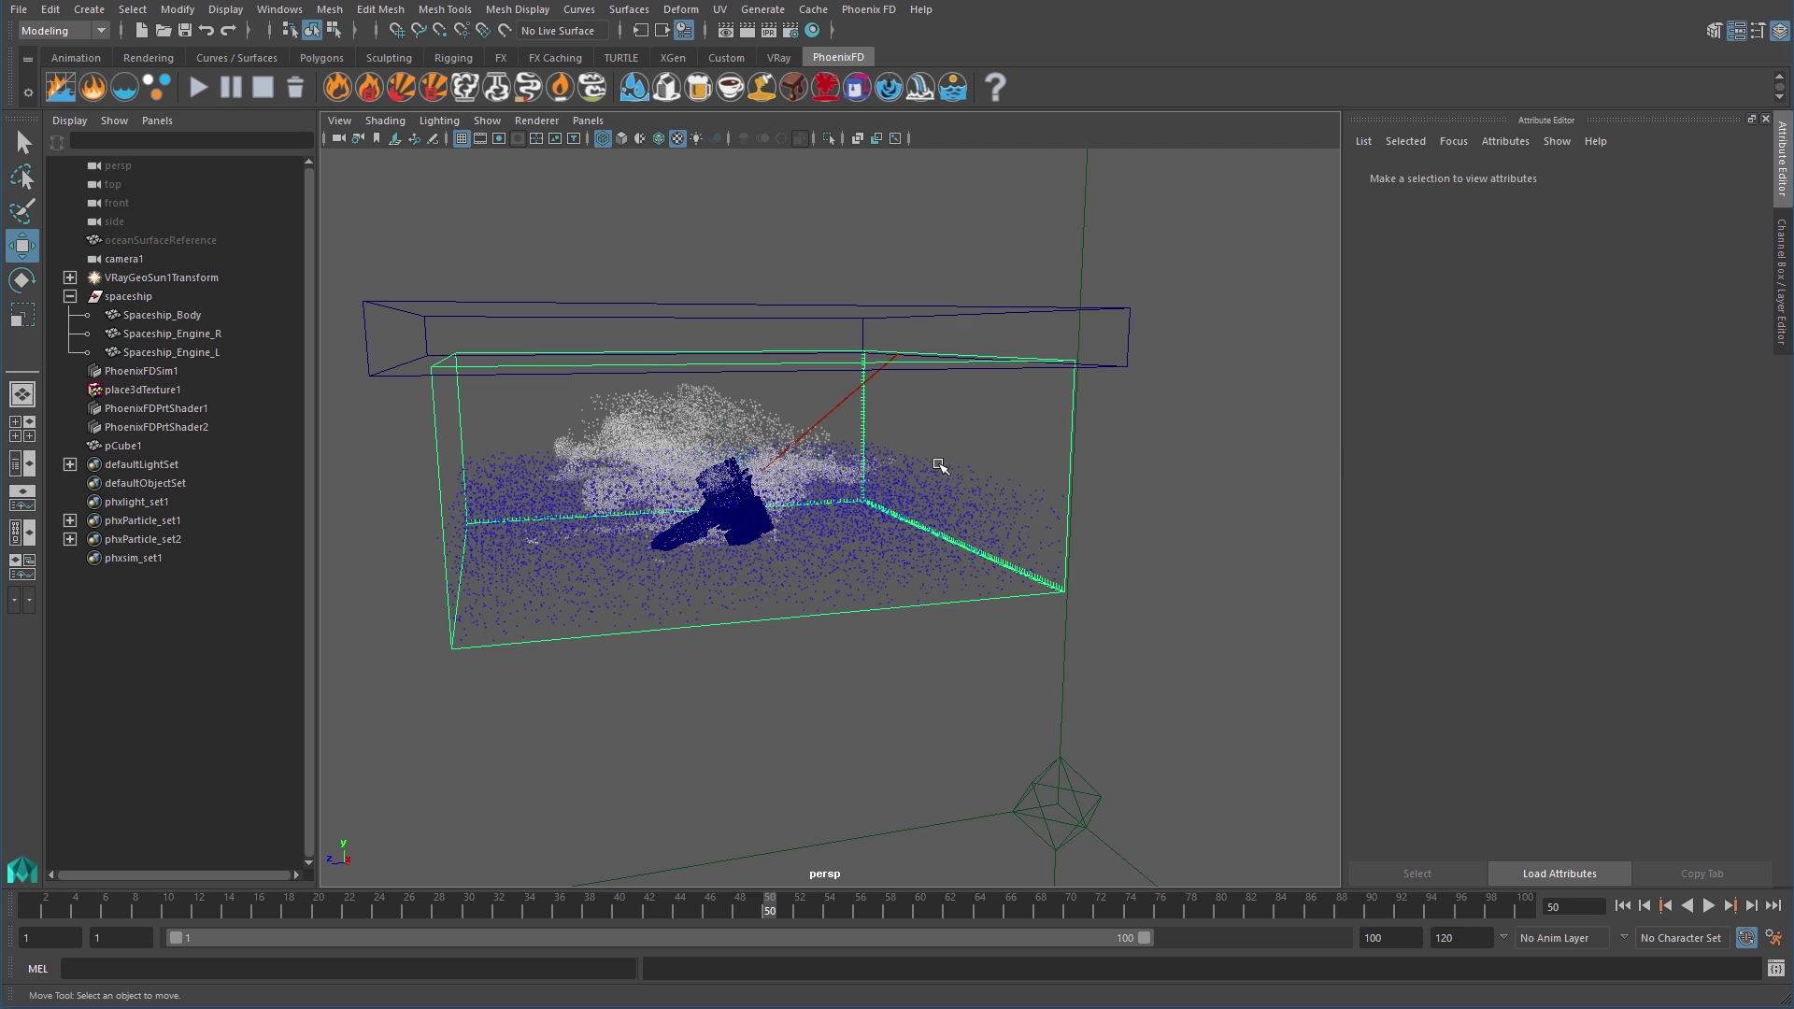
Look through camera1 in wireframe, play the animation from the start and stop it at frame 42
{"action": "right_click", "coordinate": [338, 140]}
{"action": "left_click", "coordinate": [424, 208]}
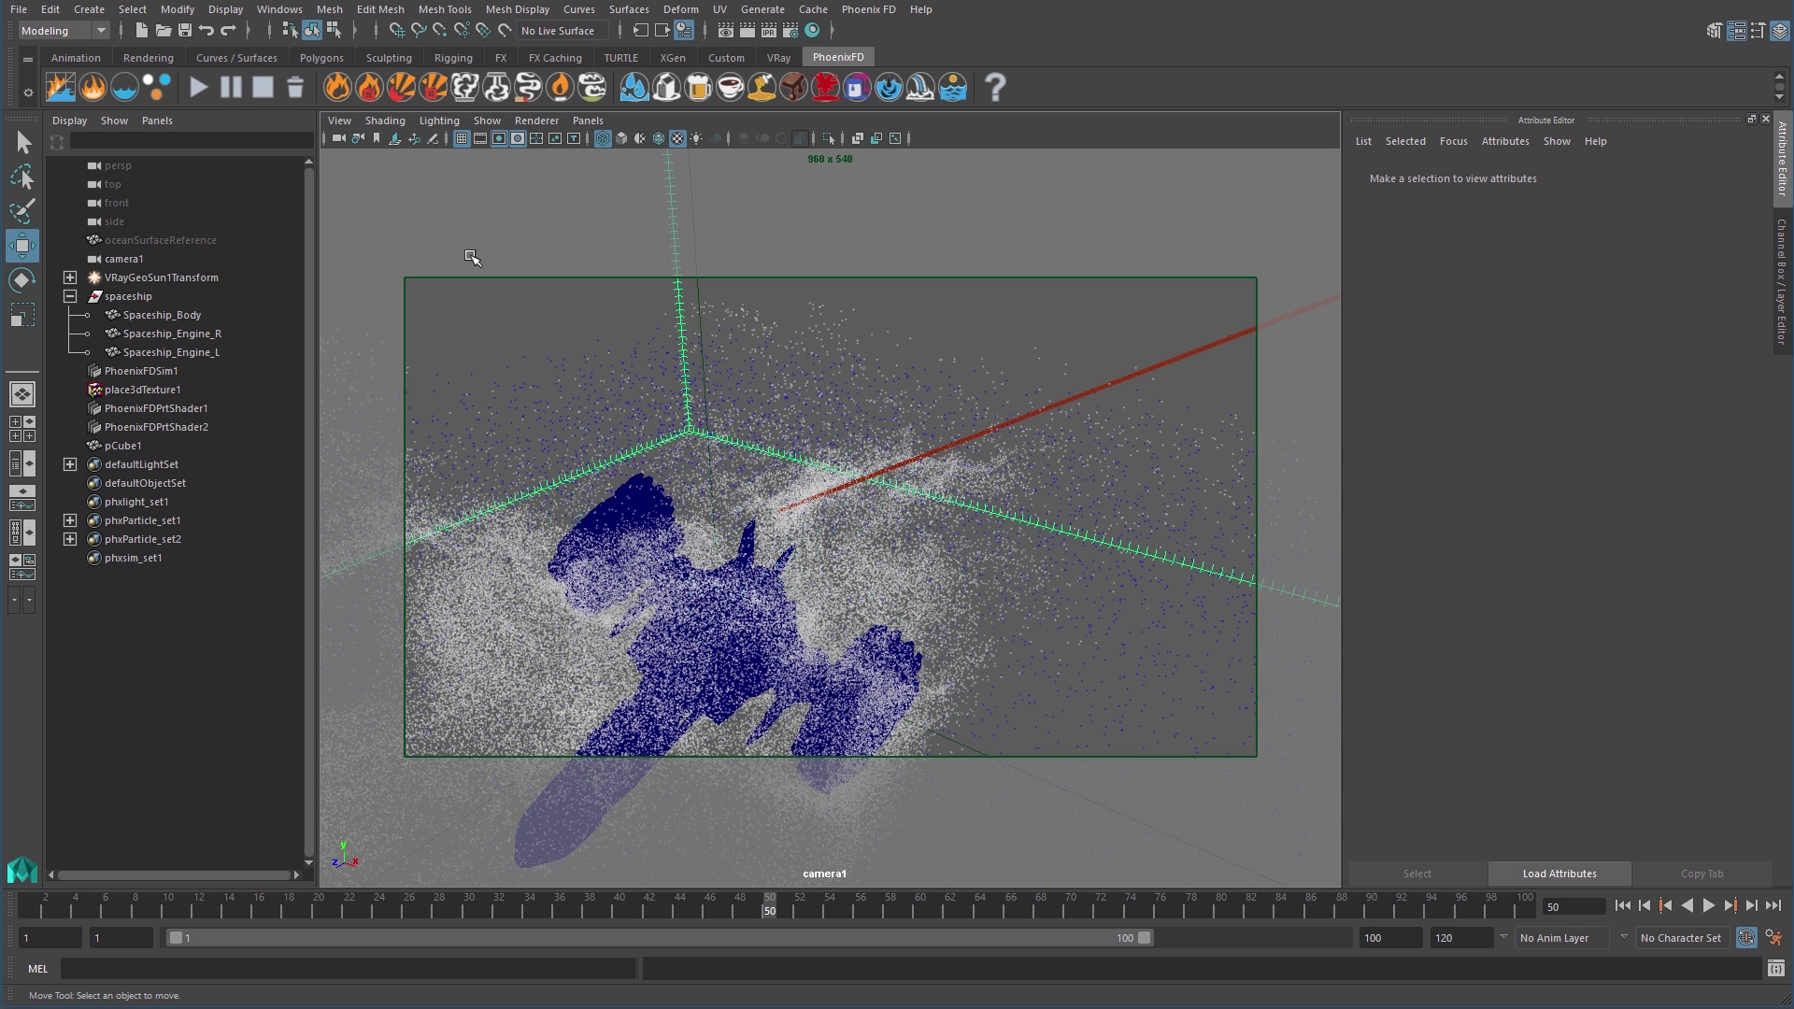
{"action": "key", "text": "4"}
{"action": "left_click", "coordinate": [38, 905]}
{"action": "key", "text": "alt+v"}
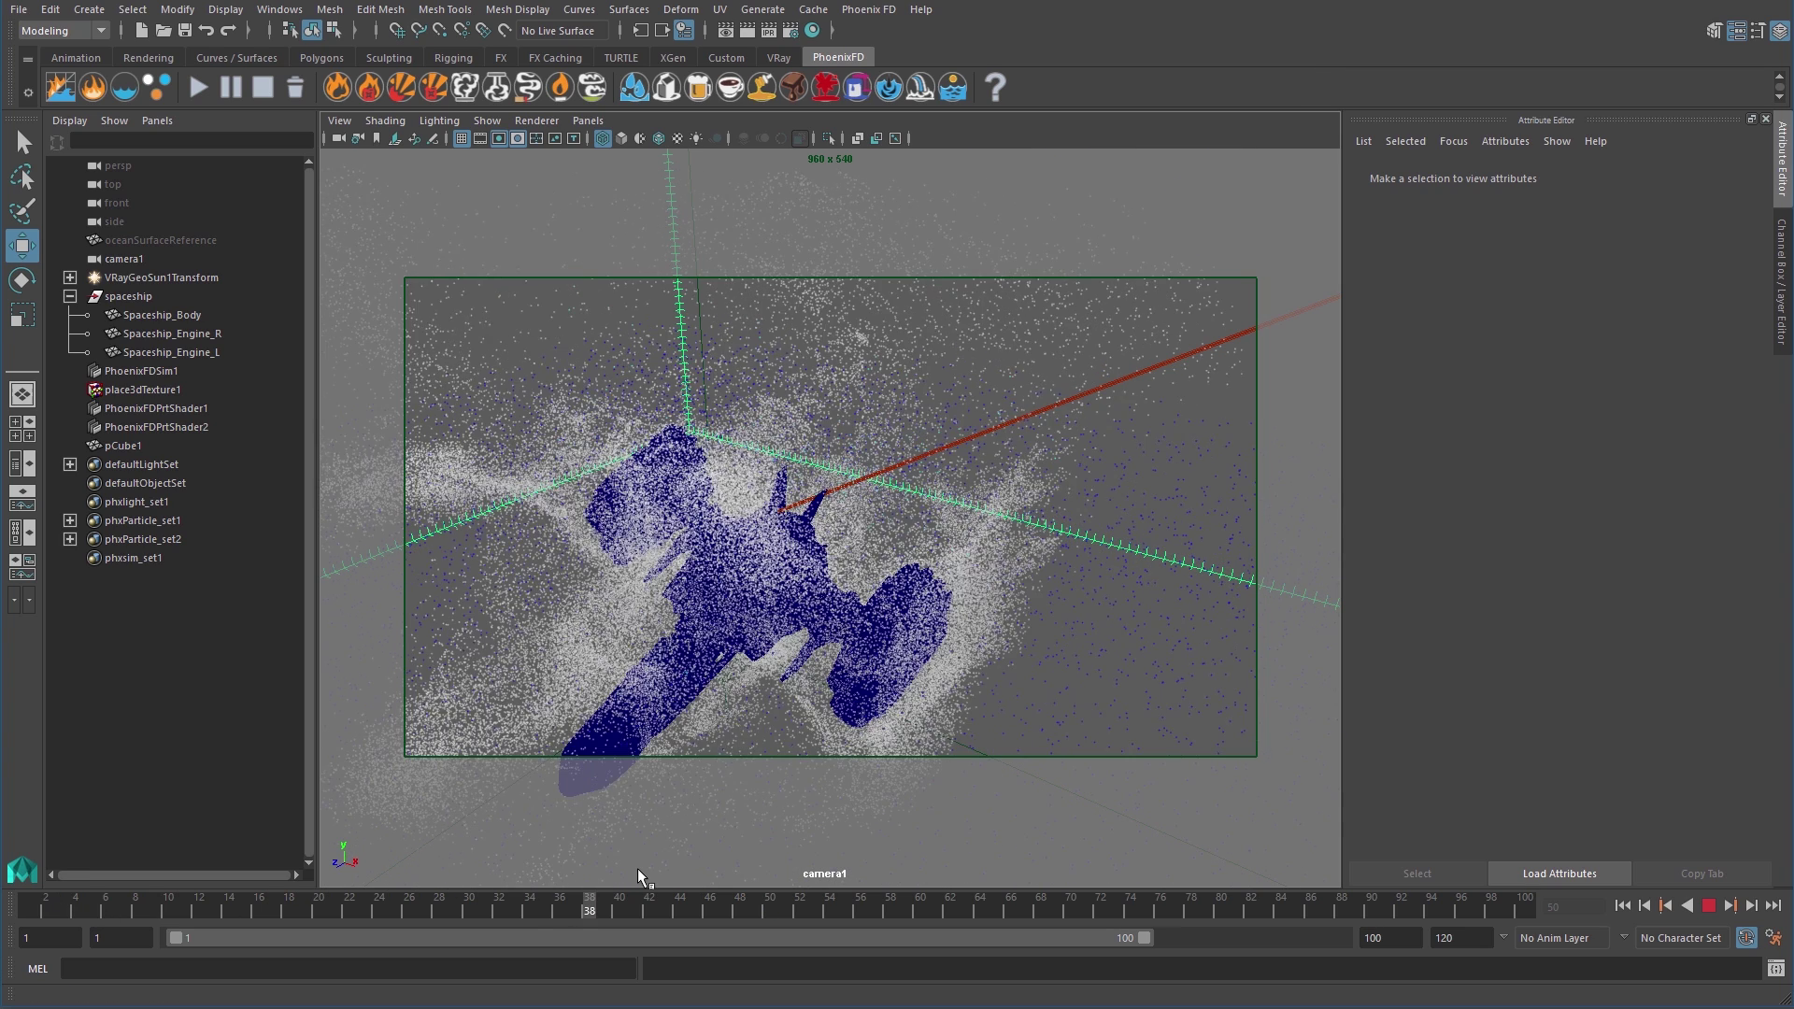
{"action": "key", "text": "alt+v"}
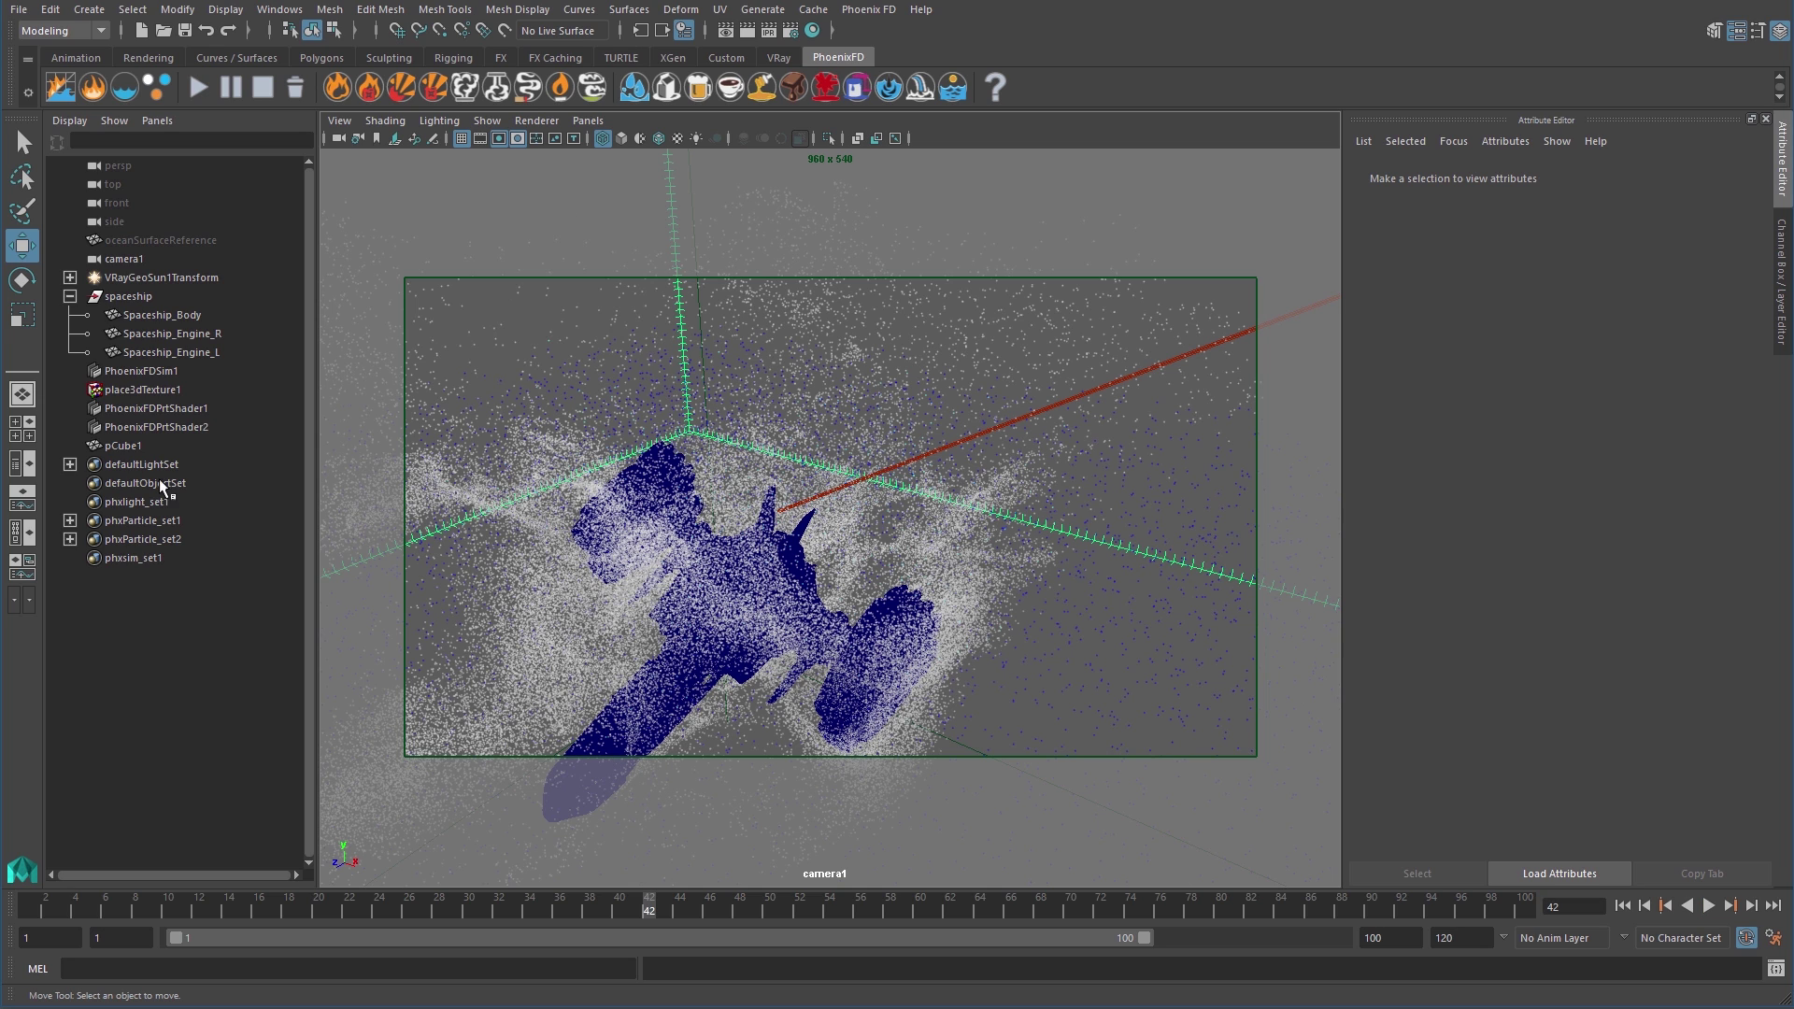
Set the geometry Mode of both PhoenixFDPrtShader1 and PhoenixFDPrtShader2 to Points
{"action": "left_click", "coordinate": [165, 408]}
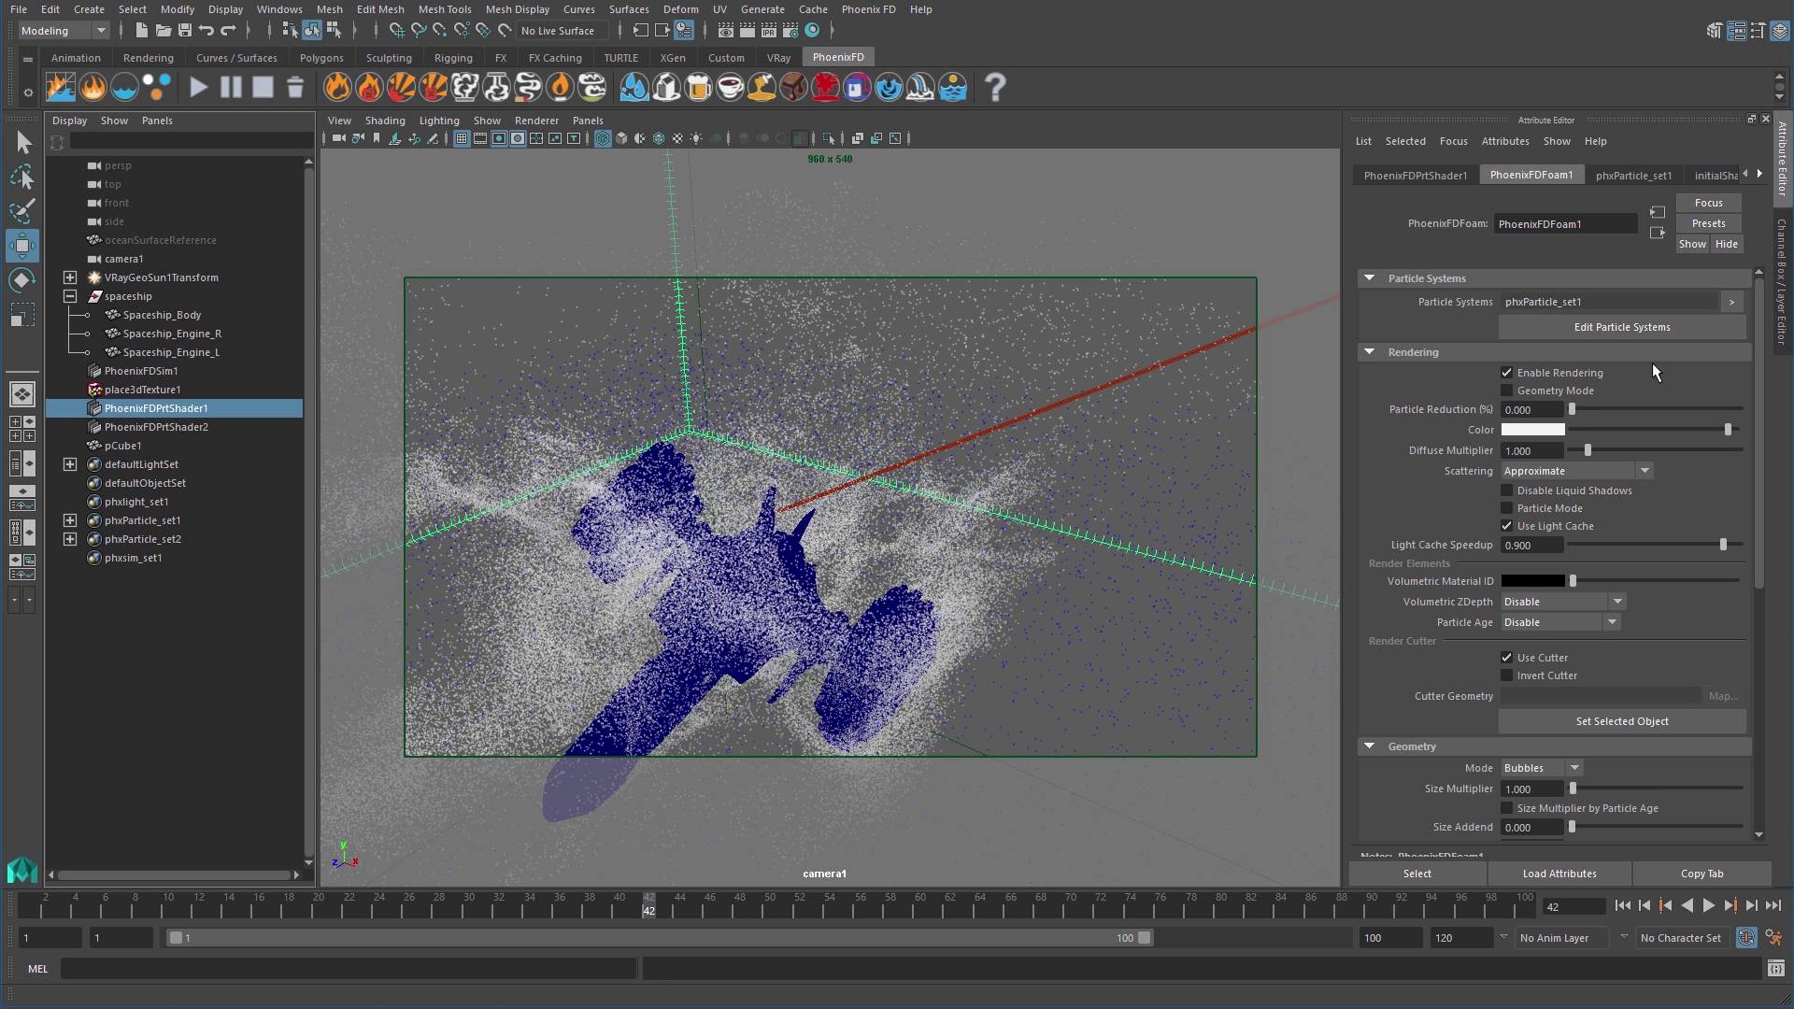
{"action": "left_click_drag", "start_coordinate": [1757, 371], "coordinate": [1764, 480]}
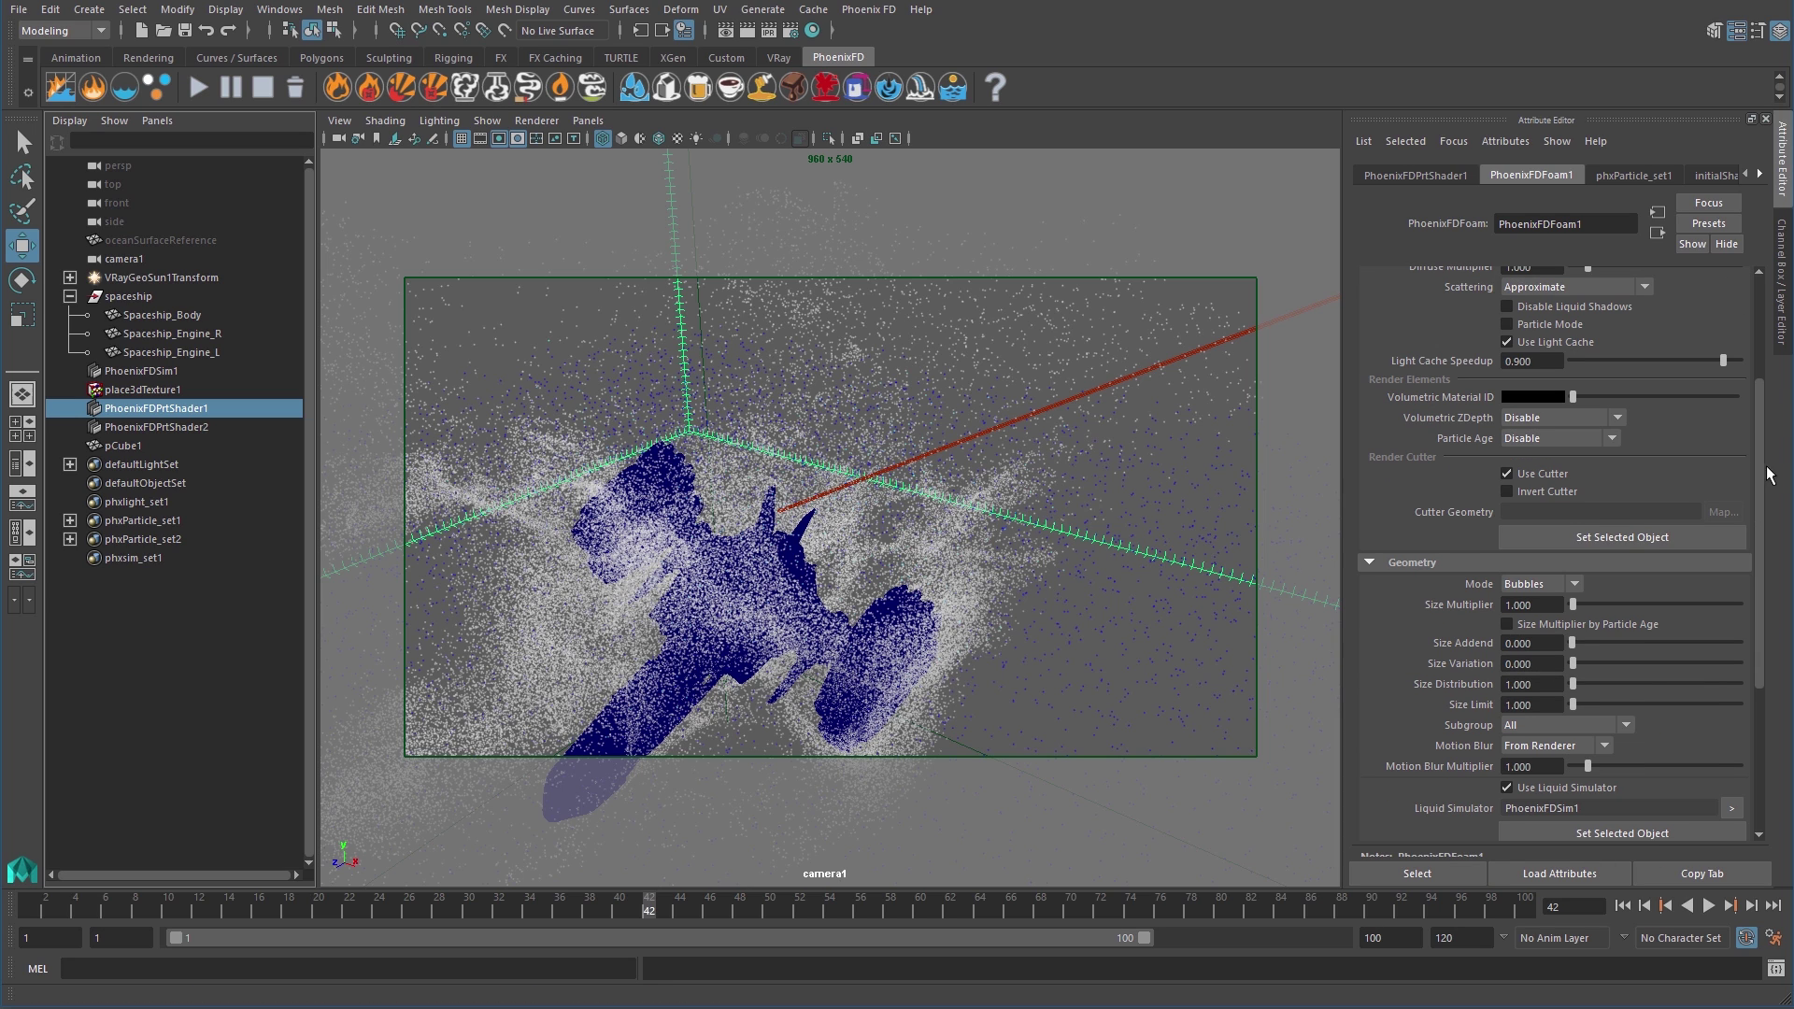
{"action": "left_click", "coordinate": [1576, 583]}
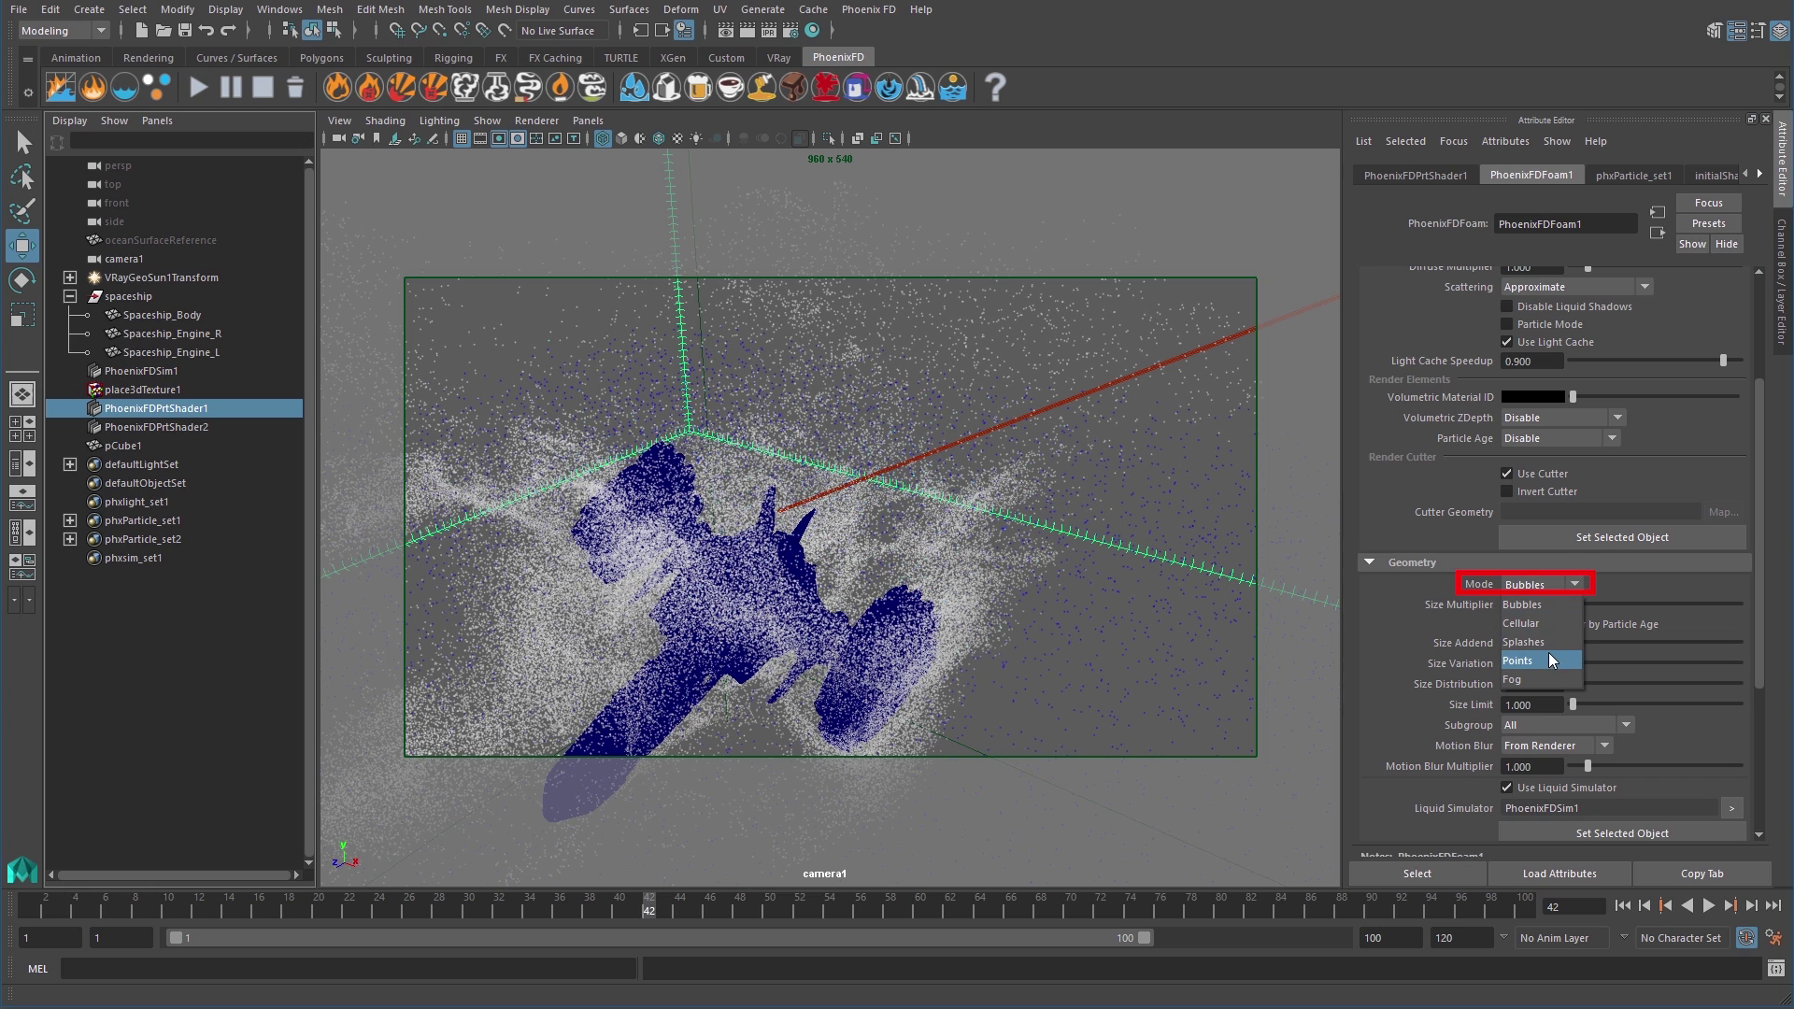
{"action": "left_click", "coordinate": [1548, 658]}
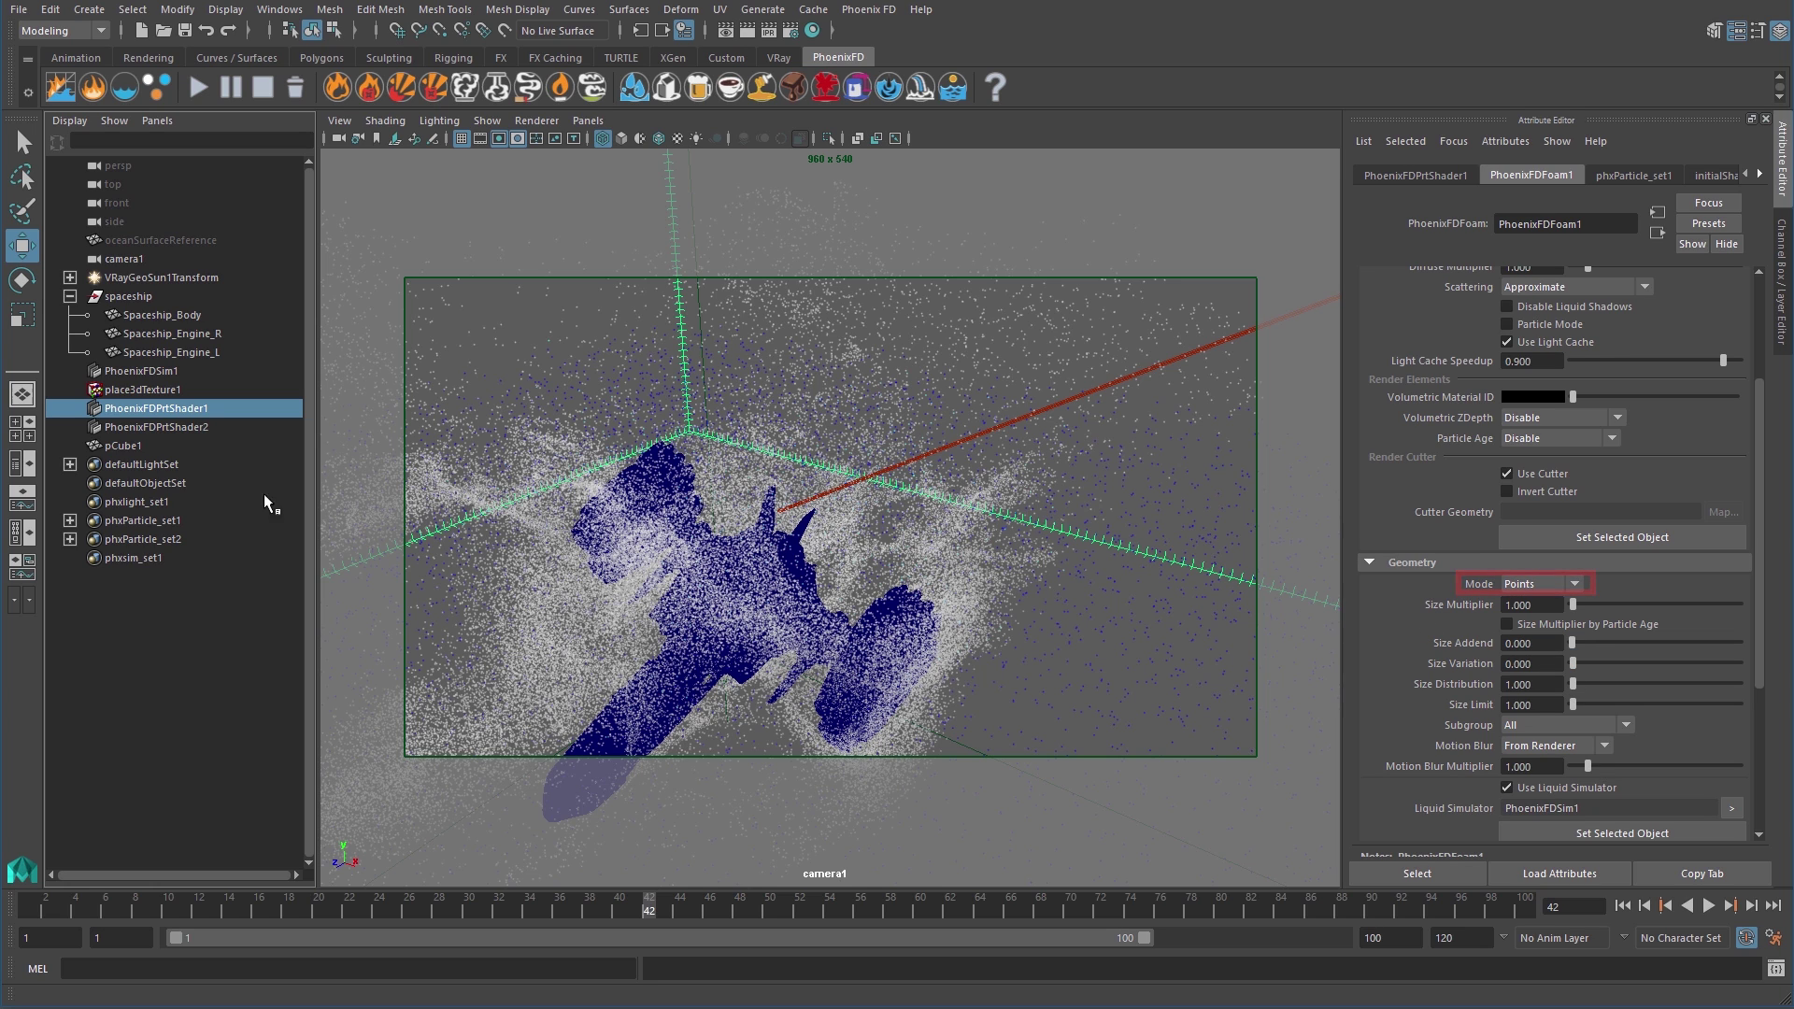
{"action": "left_click", "coordinate": [149, 426]}
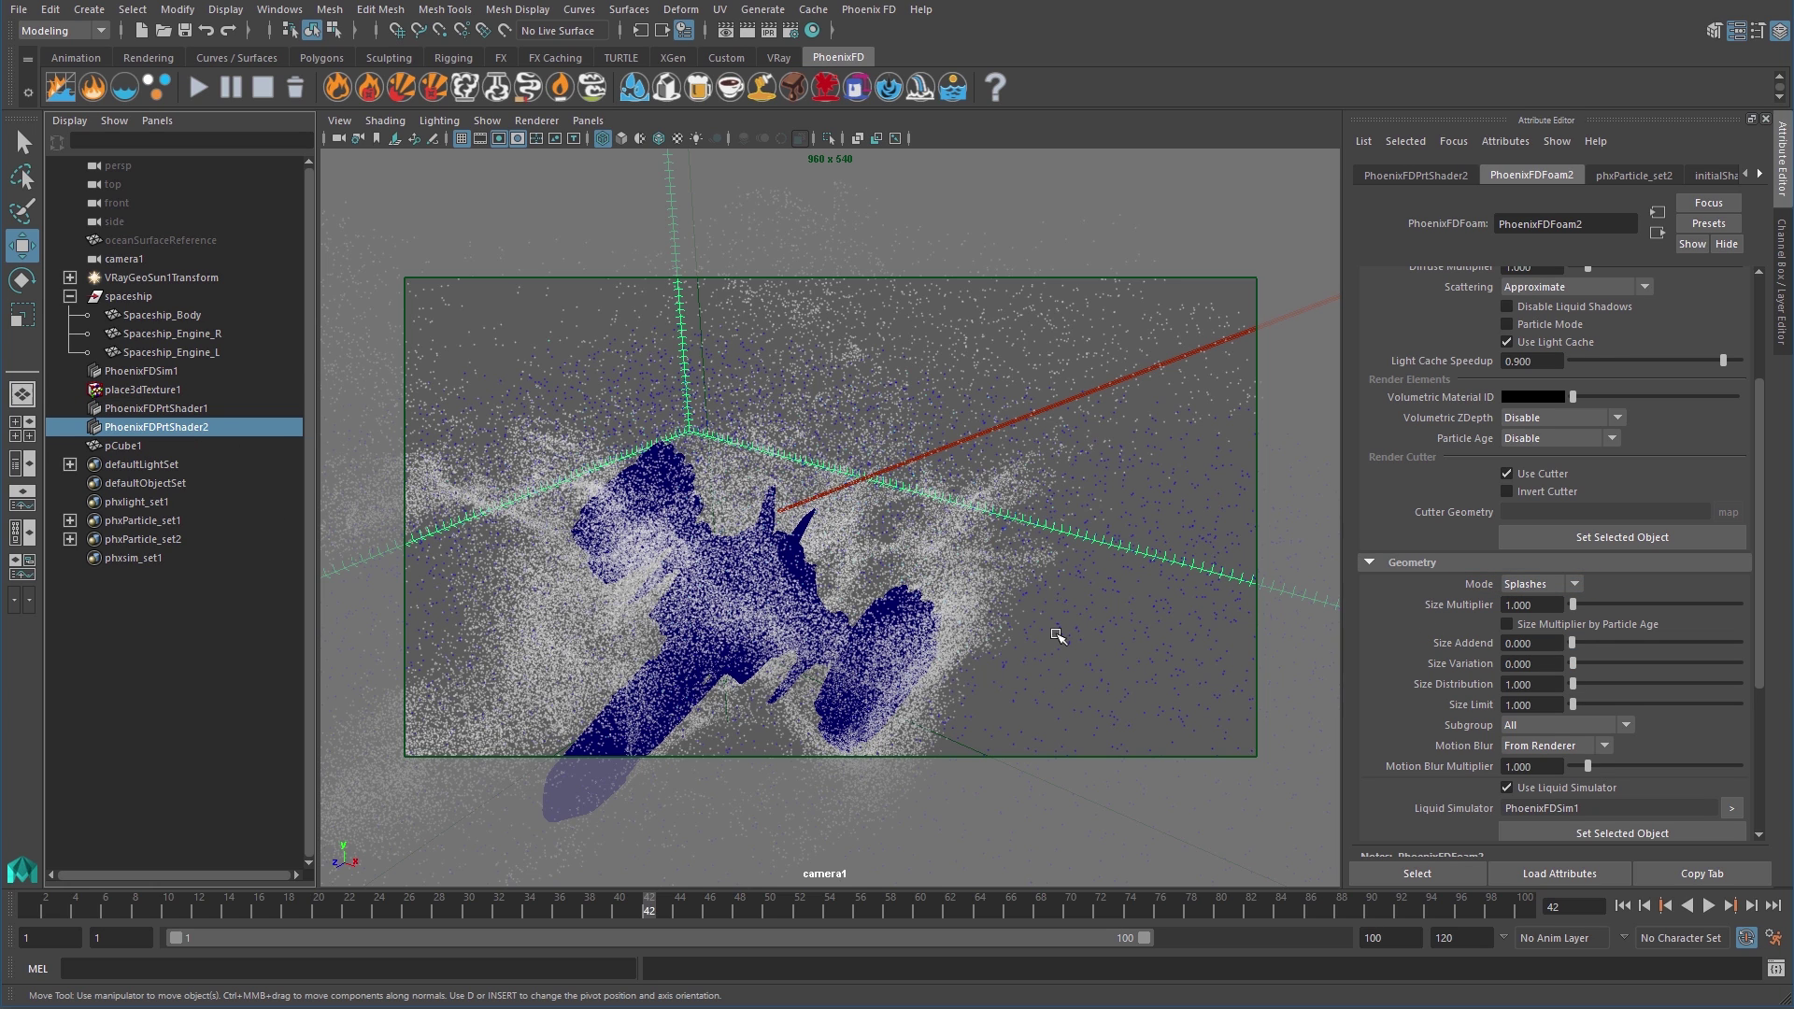
{"action": "left_click", "coordinate": [1573, 585]}
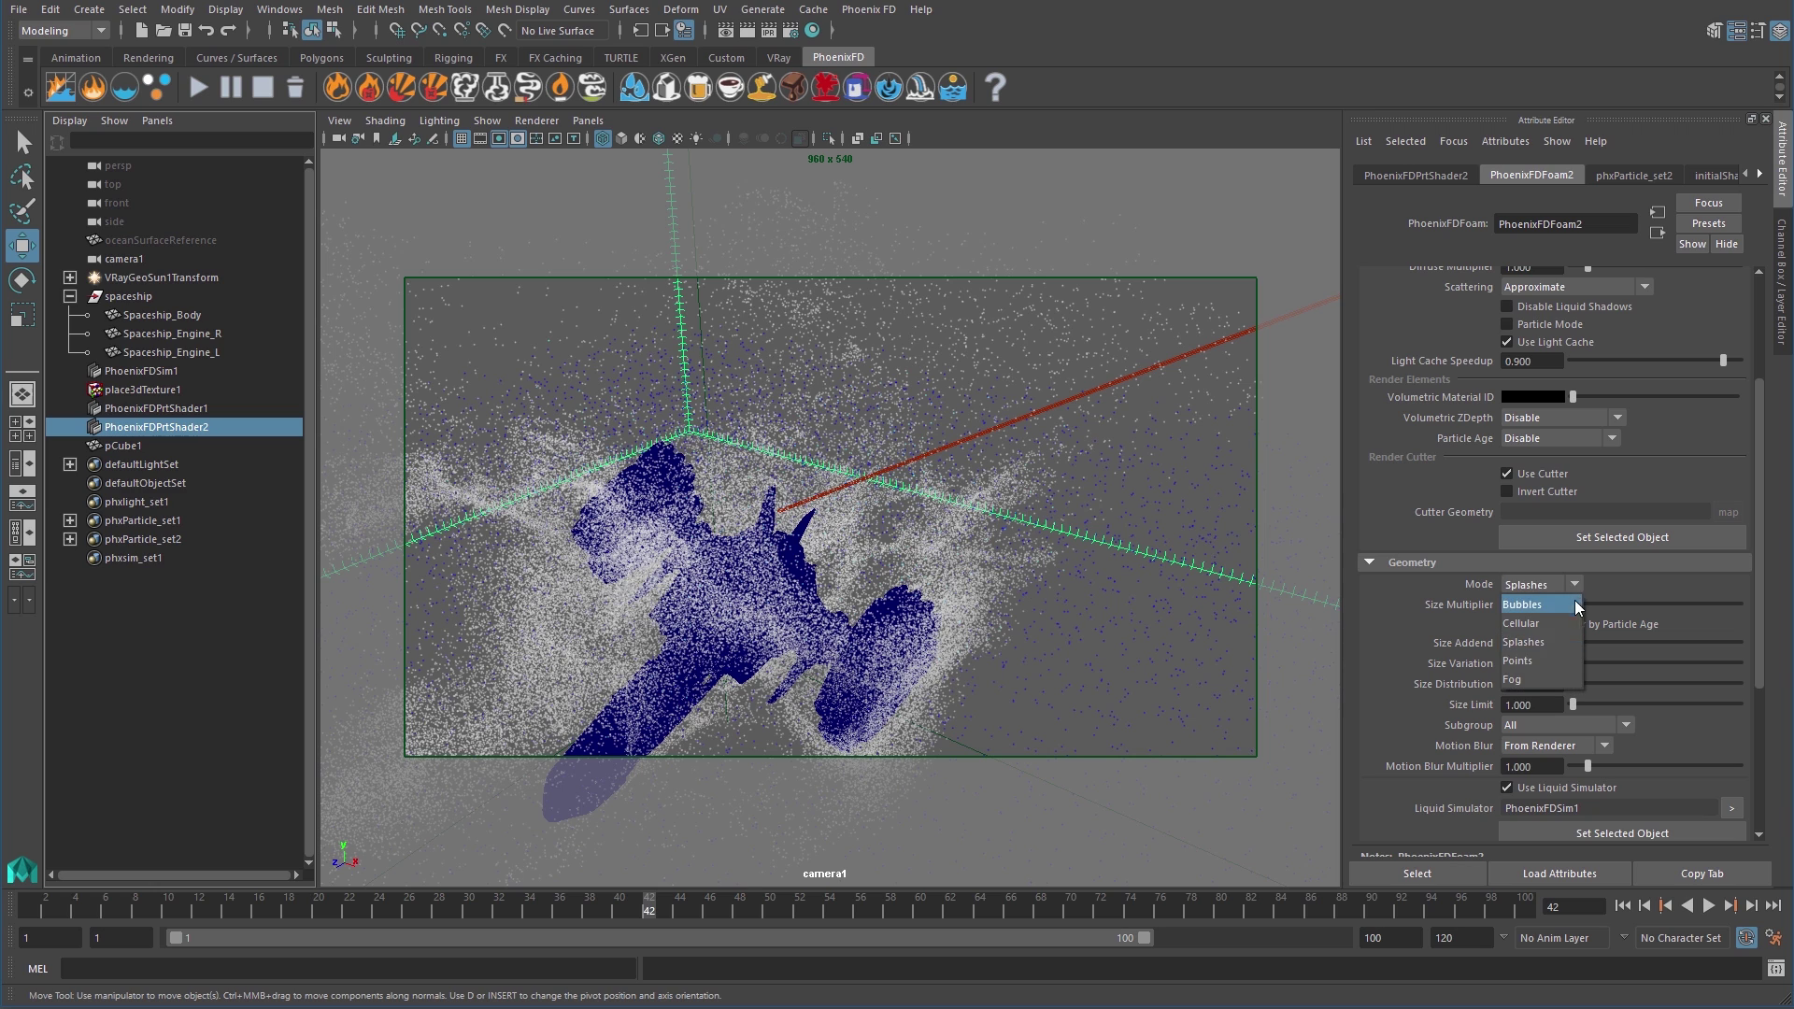
{"action": "left_click", "coordinate": [1534, 659]}
Set PhoenixFDPrtShader2's Point Alpha to 0.3 and Shadow Strength to 20
{"action": "scroll", "coordinate": [1757, 439], "scroll_direction": "down", "scroll_amount": 5}
{"action": "scroll", "coordinate": [1773, 572], "scroll_direction": "down", "scroll_amount": 2}
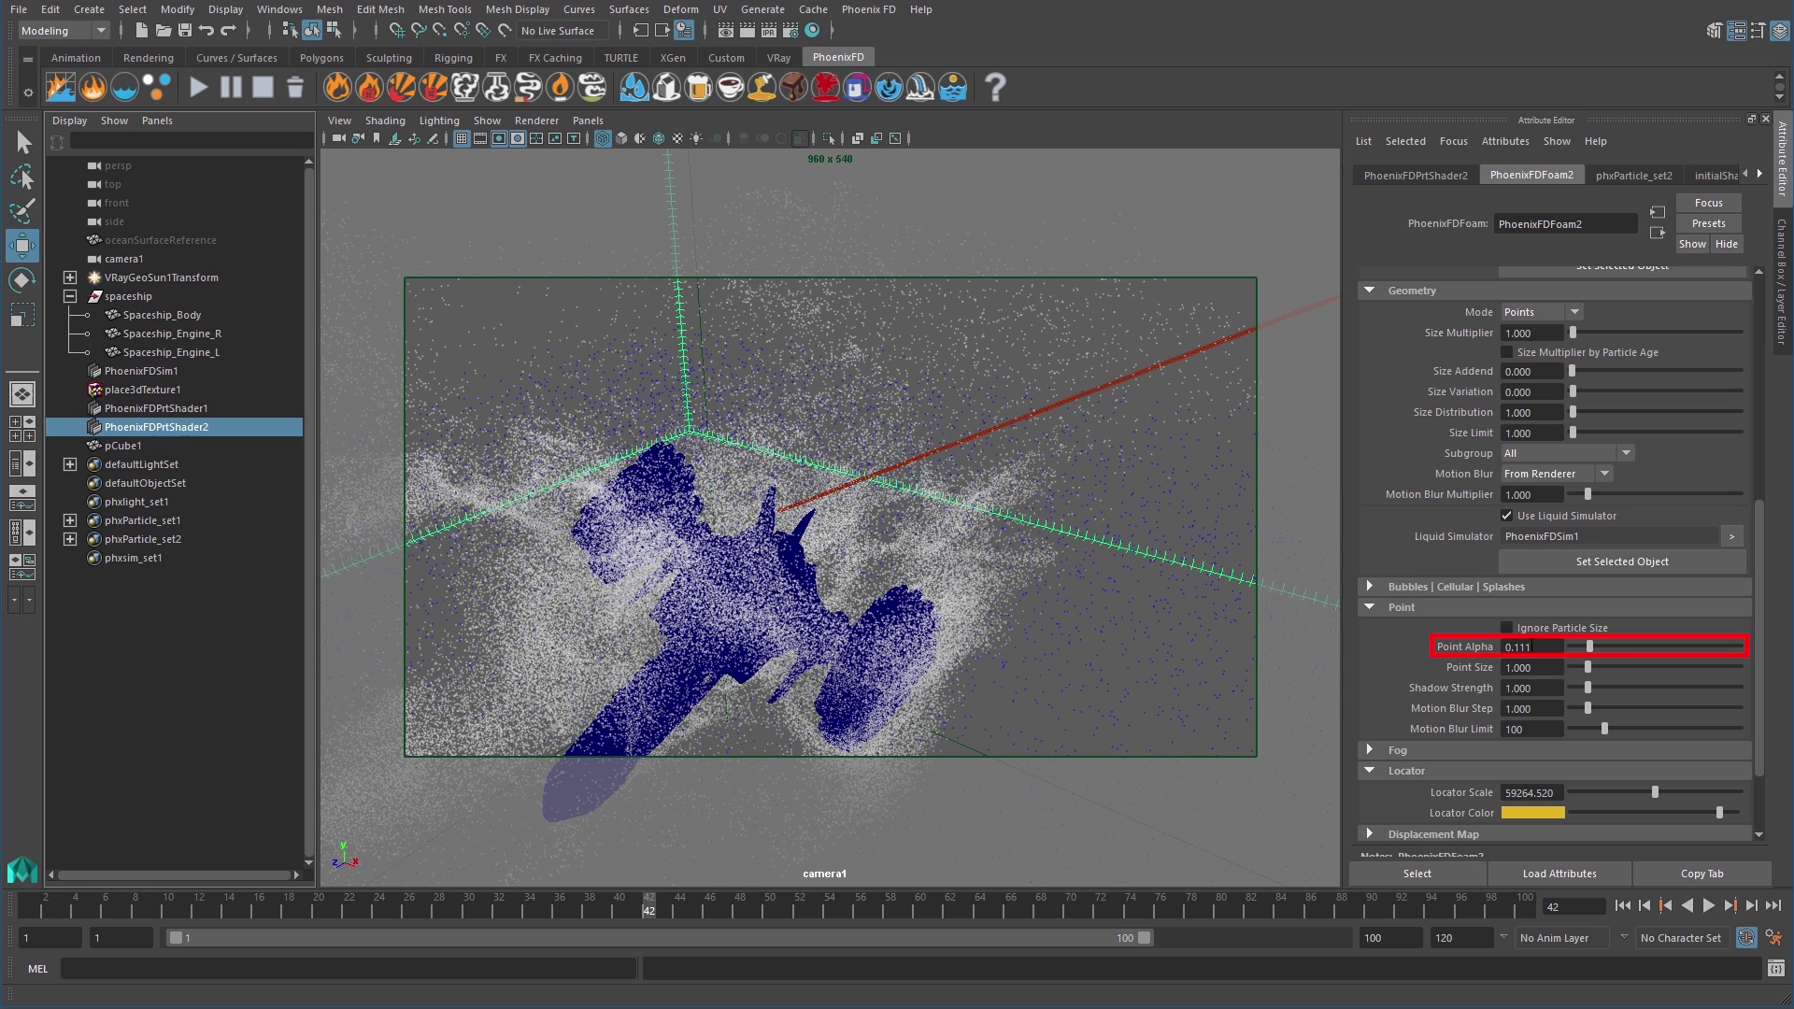
{"action": "double_click", "coordinate": [1521, 652]}
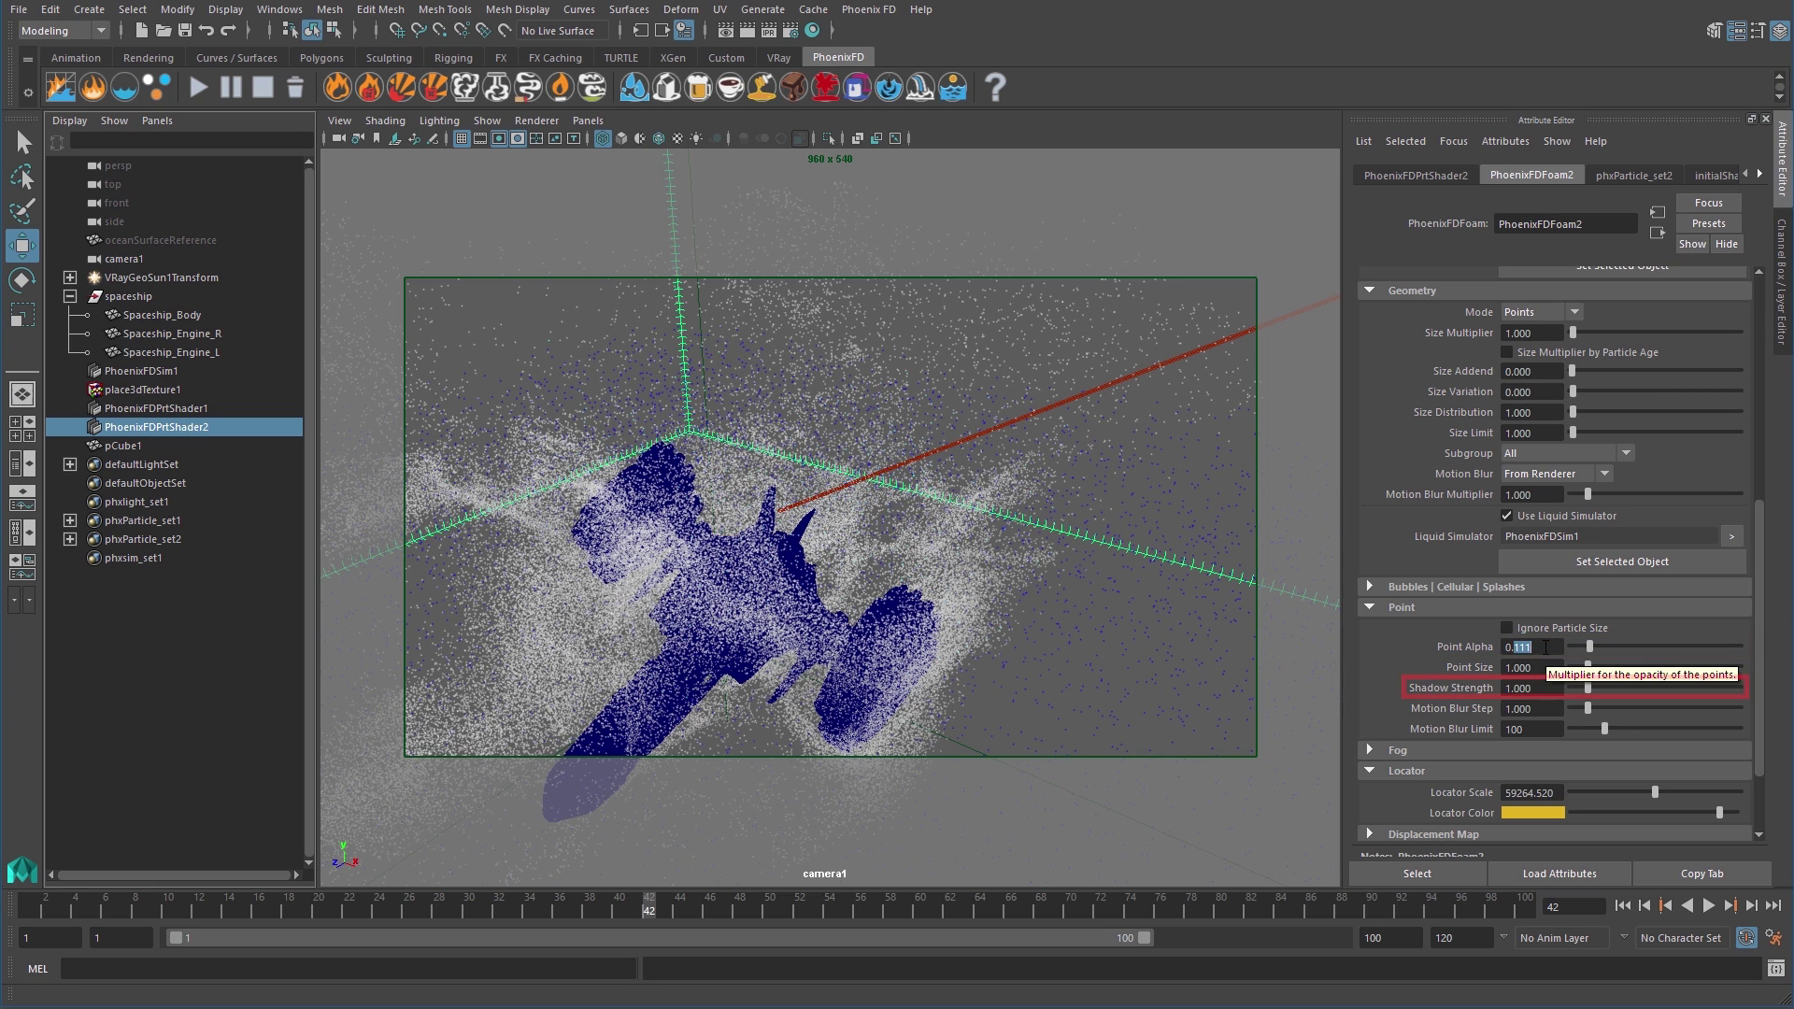
{"action": "type", "text": "3"}
{"action": "key", "text": "Return"}
{"action": "double_click", "coordinate": [1532, 688]}
{"action": "type", "text": "20"}
{"action": "key", "text": "Return"}
Set PhoenixFDPrtShader1's Point Alpha to 0.3 and Shadow Strength to 20
{"action": "left_click", "coordinate": [204, 408]}
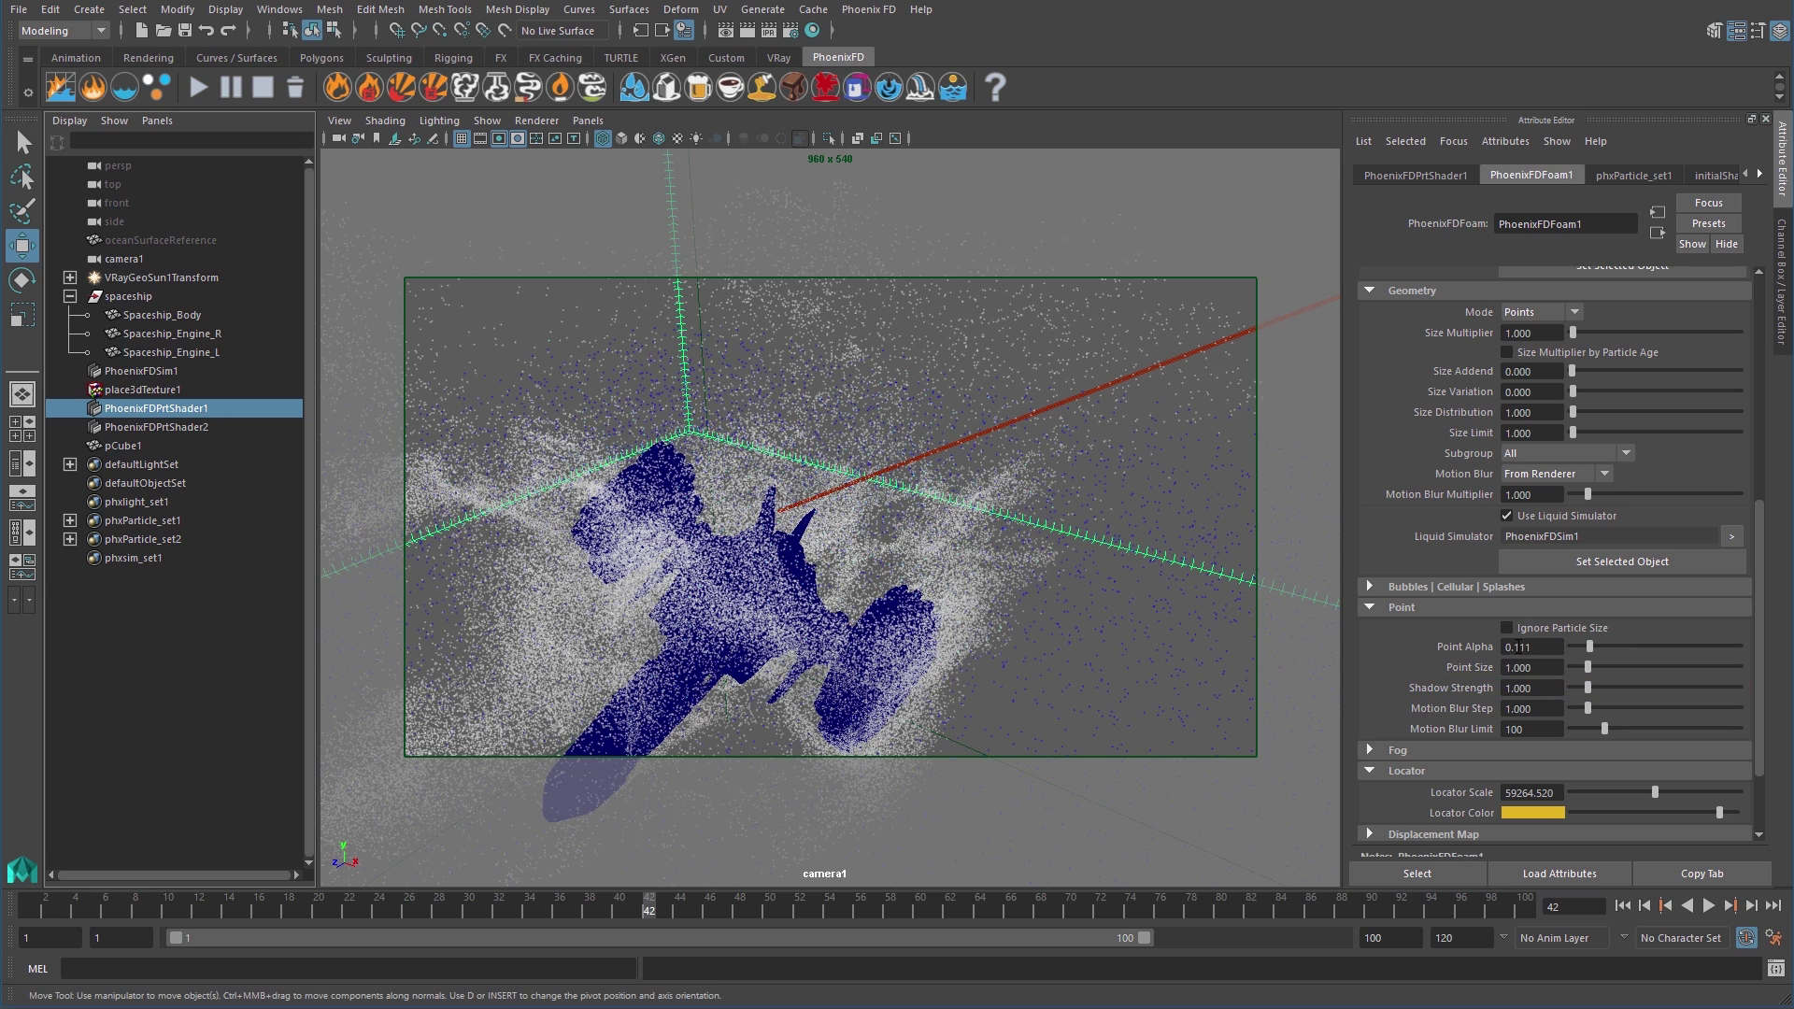
{"action": "type", "text": "3"}
{"action": "key", "text": "Return"}
{"action": "double_click", "coordinate": [1507, 688]}
{"action": "type", "text": "20"}
{"action": "key", "text": "Return"}
Set the ocean texture's place3dTexture1 scale to 54281.312 on all three axes
{"action": "left_click", "coordinate": [148, 389]}
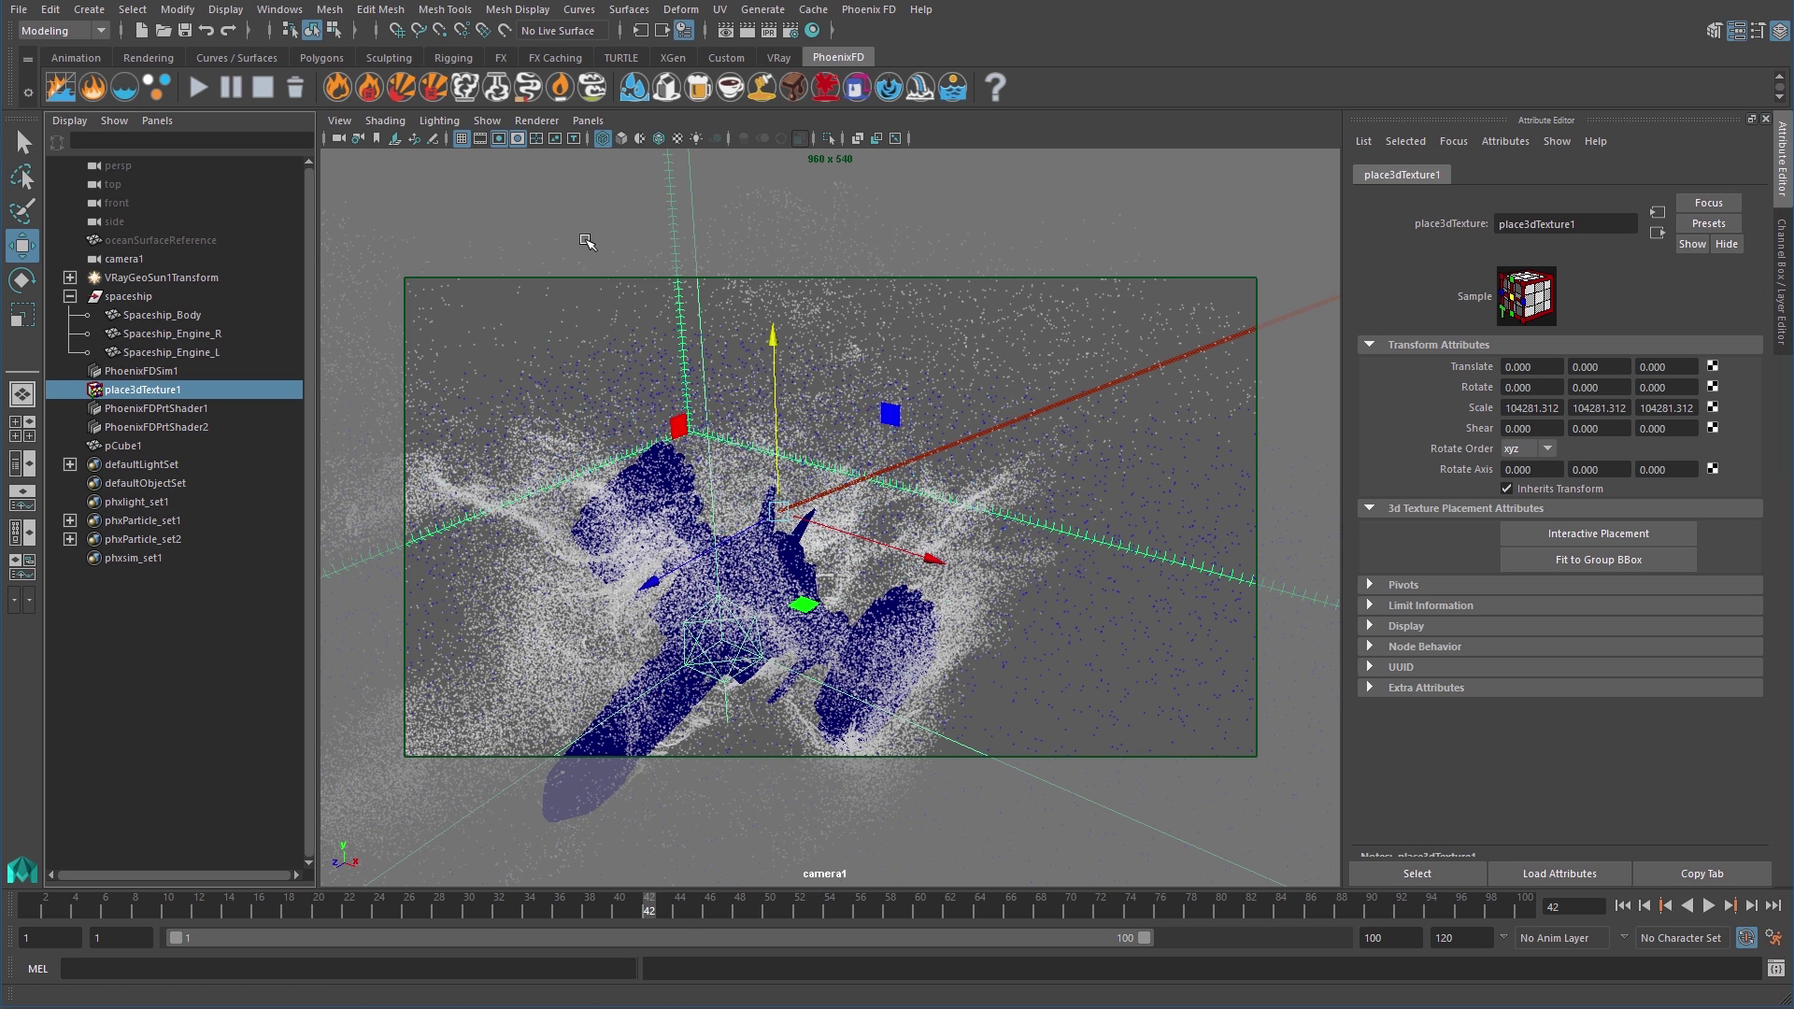
{"action": "left_click", "coordinate": [1657, 233]}
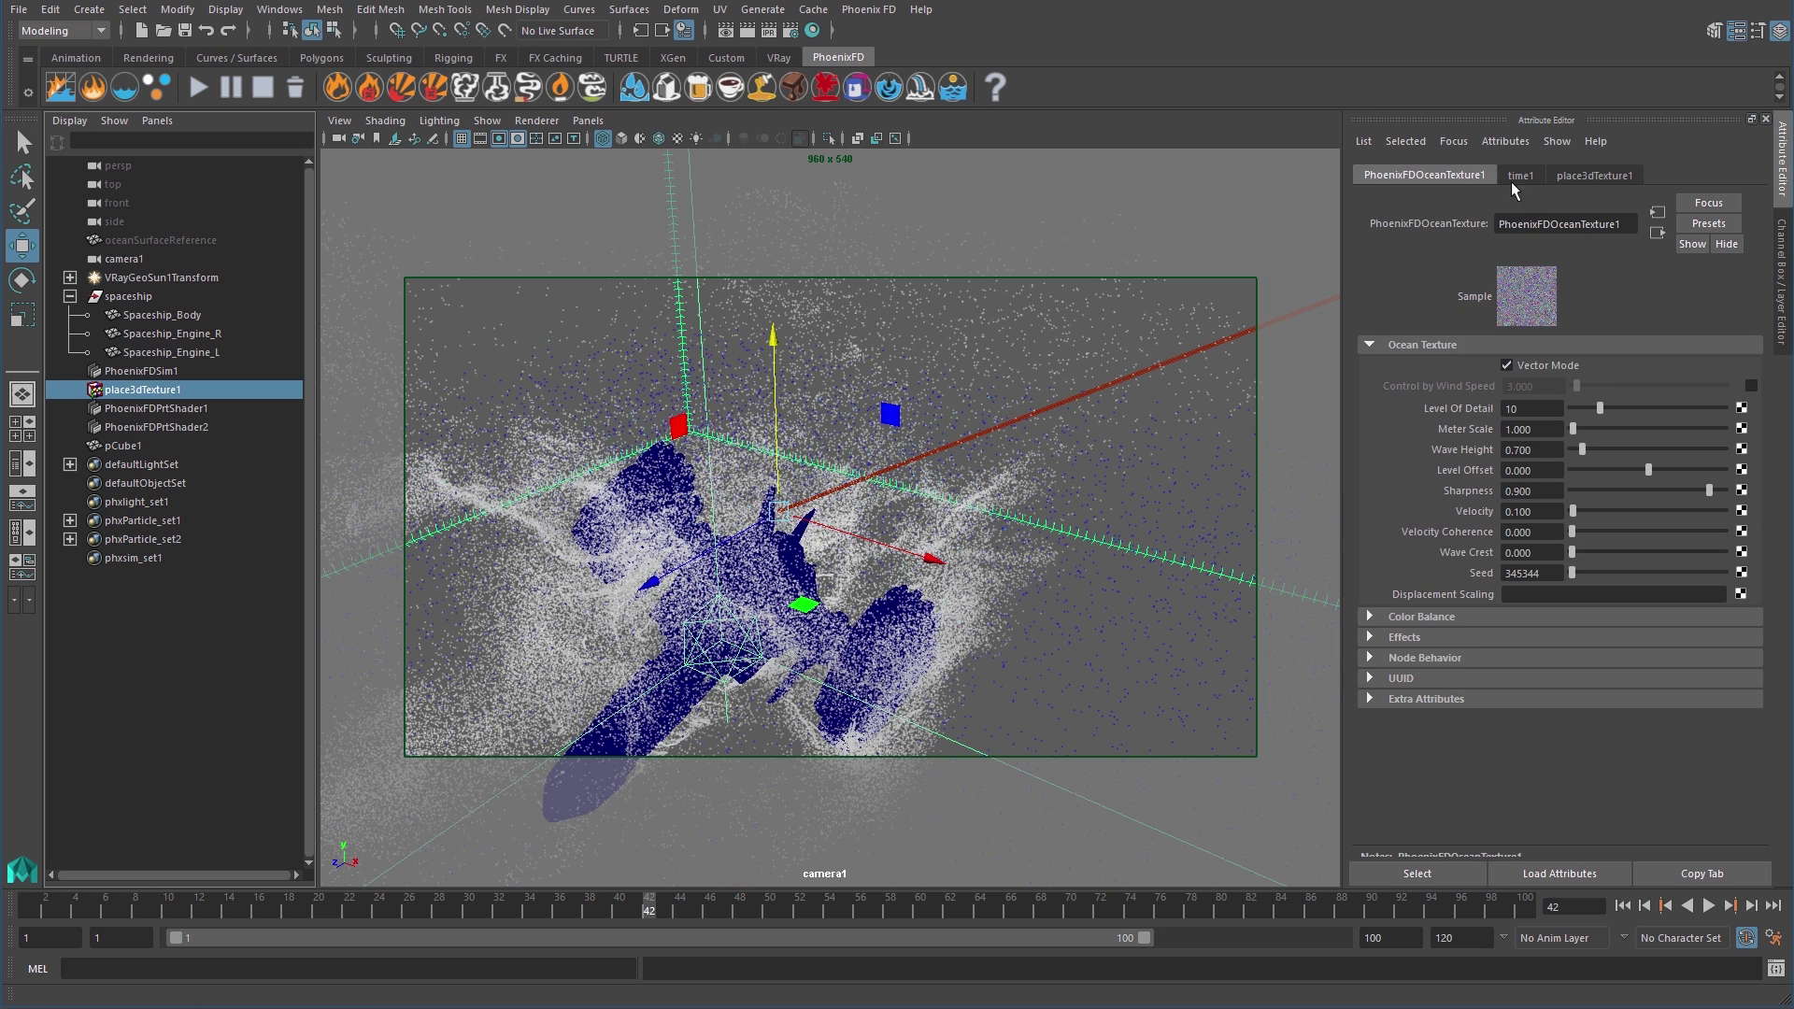
{"action": "left_click", "coordinate": [1595, 174]}
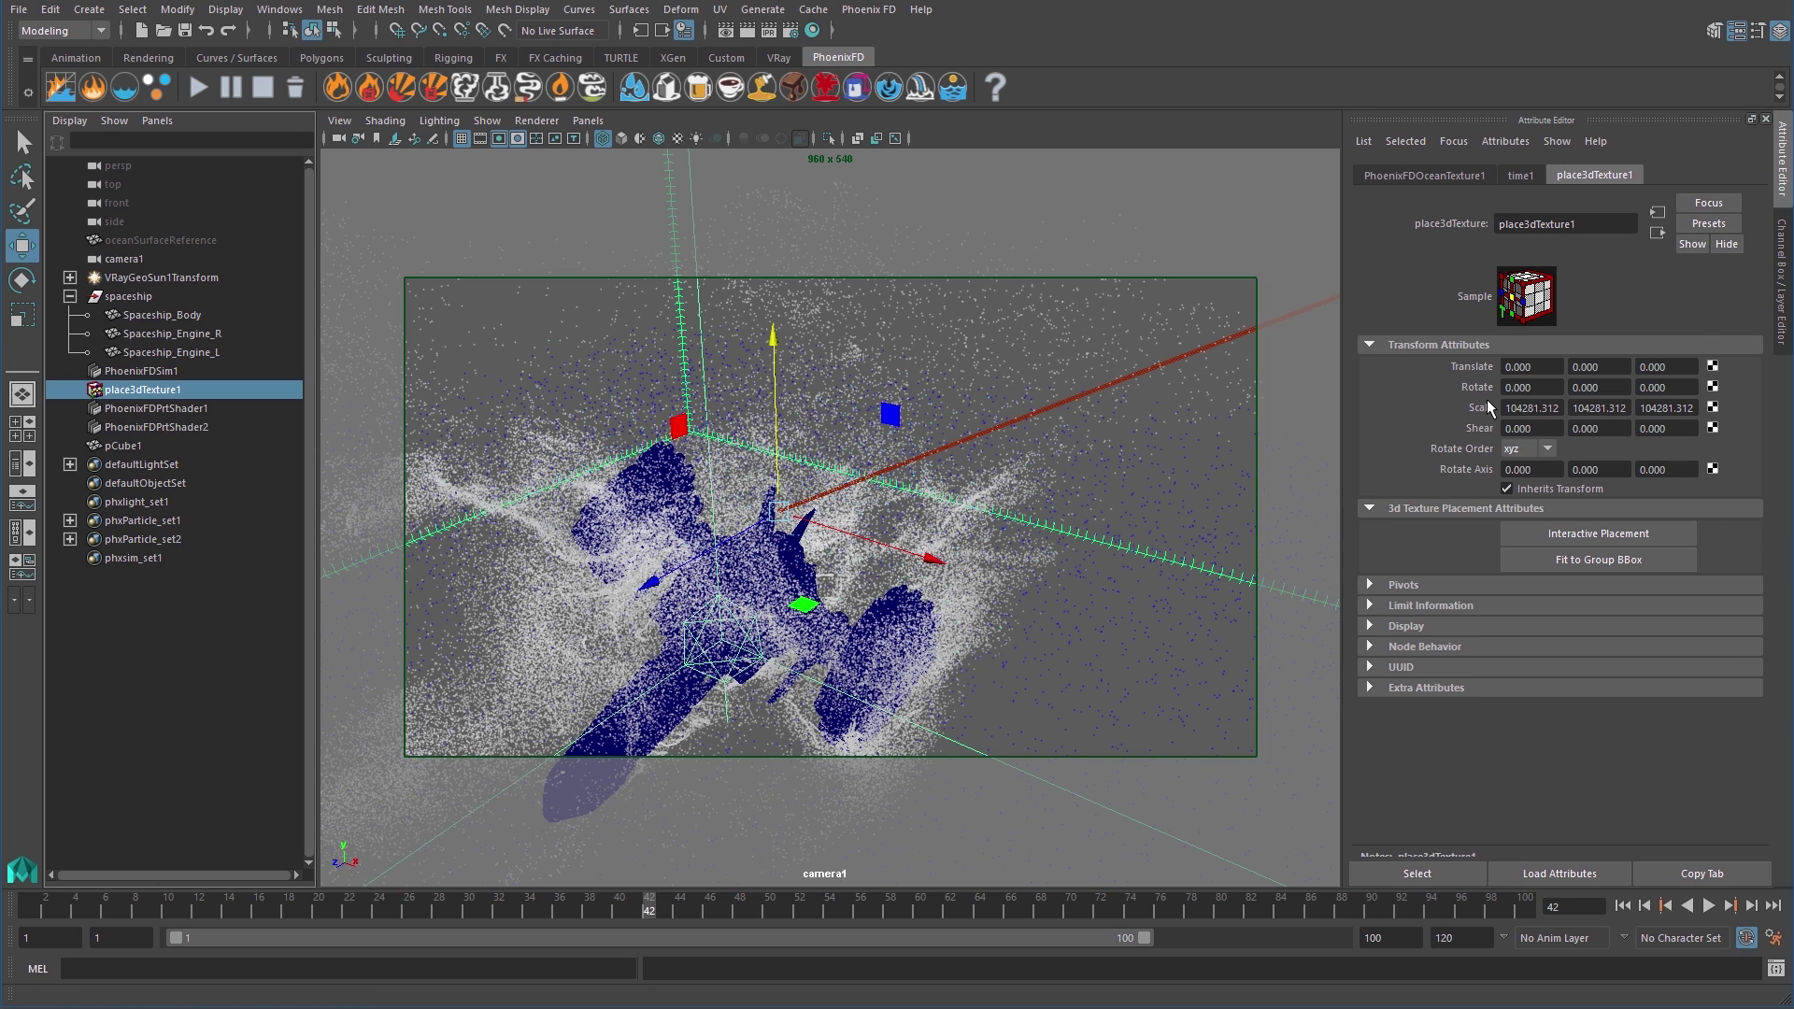
{"action": "type", "text": "5"}
{"action": "key", "text": "Return"}
{"action": "left_click_drag", "start_coordinate": [1572, 409], "coordinate": [1586, 409]}
{"action": "type", "text": "5"}
{"action": "key", "text": "Return"}
{"action": "type", "text": "5"}
{"action": "key", "text": "Return"}
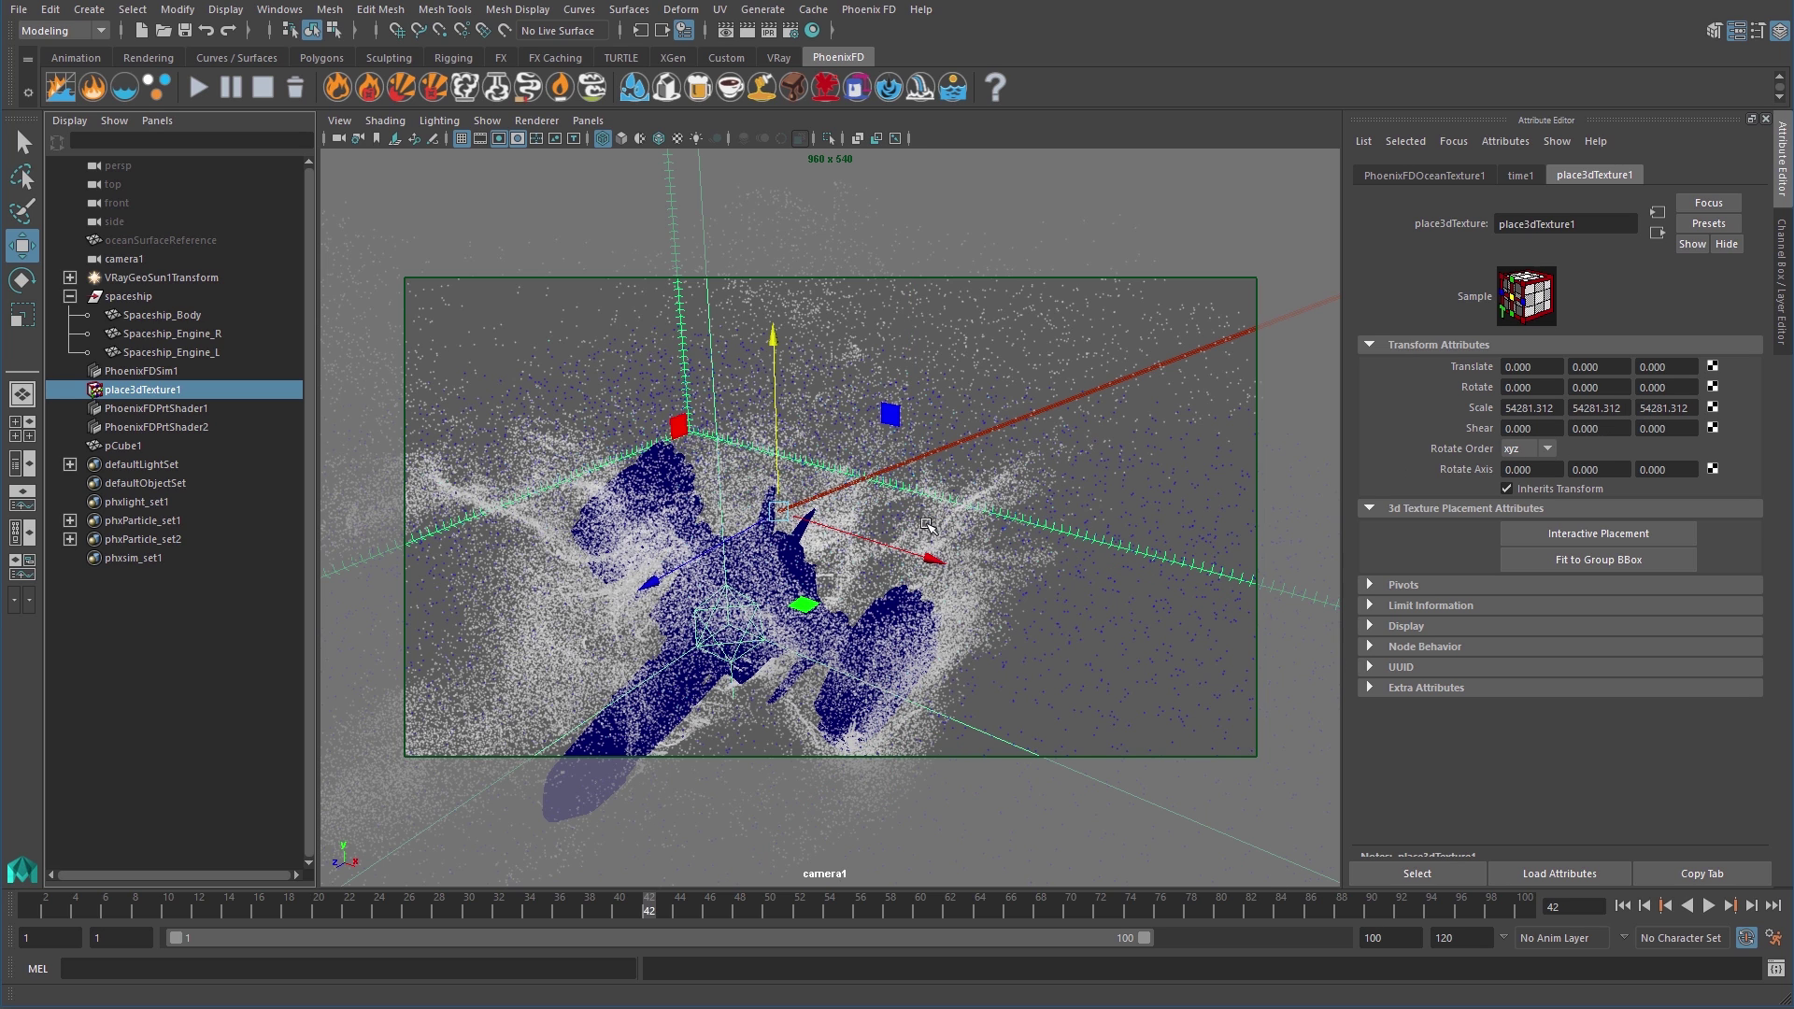
Open the render settings and show the V-Ray image sampler options
{"action": "left_click", "coordinate": [793, 32]}
{"action": "left_click_drag", "start_coordinate": [1069, 169], "coordinate": [1109, 68]}
{"action": "left_click", "coordinate": [978, 159]}
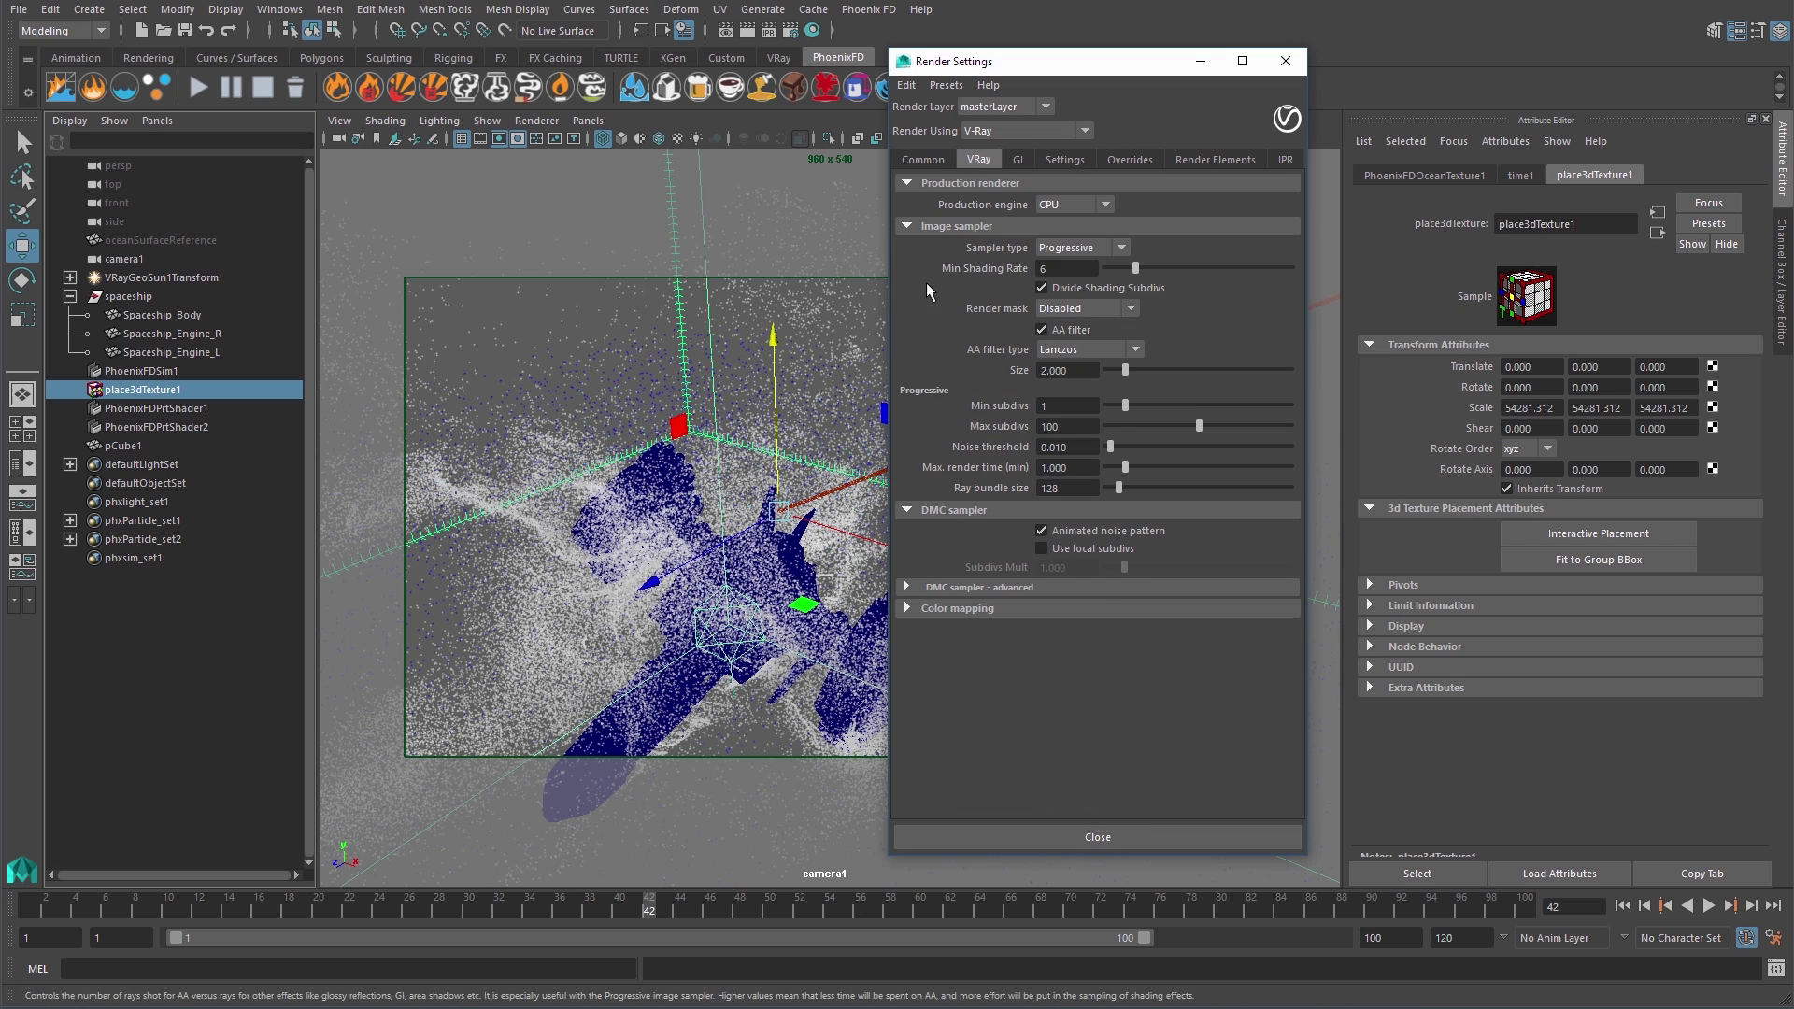
Try the Bucket sampler type and return the sampler type to Progressive
{"action": "left_click", "coordinate": [1100, 245]}
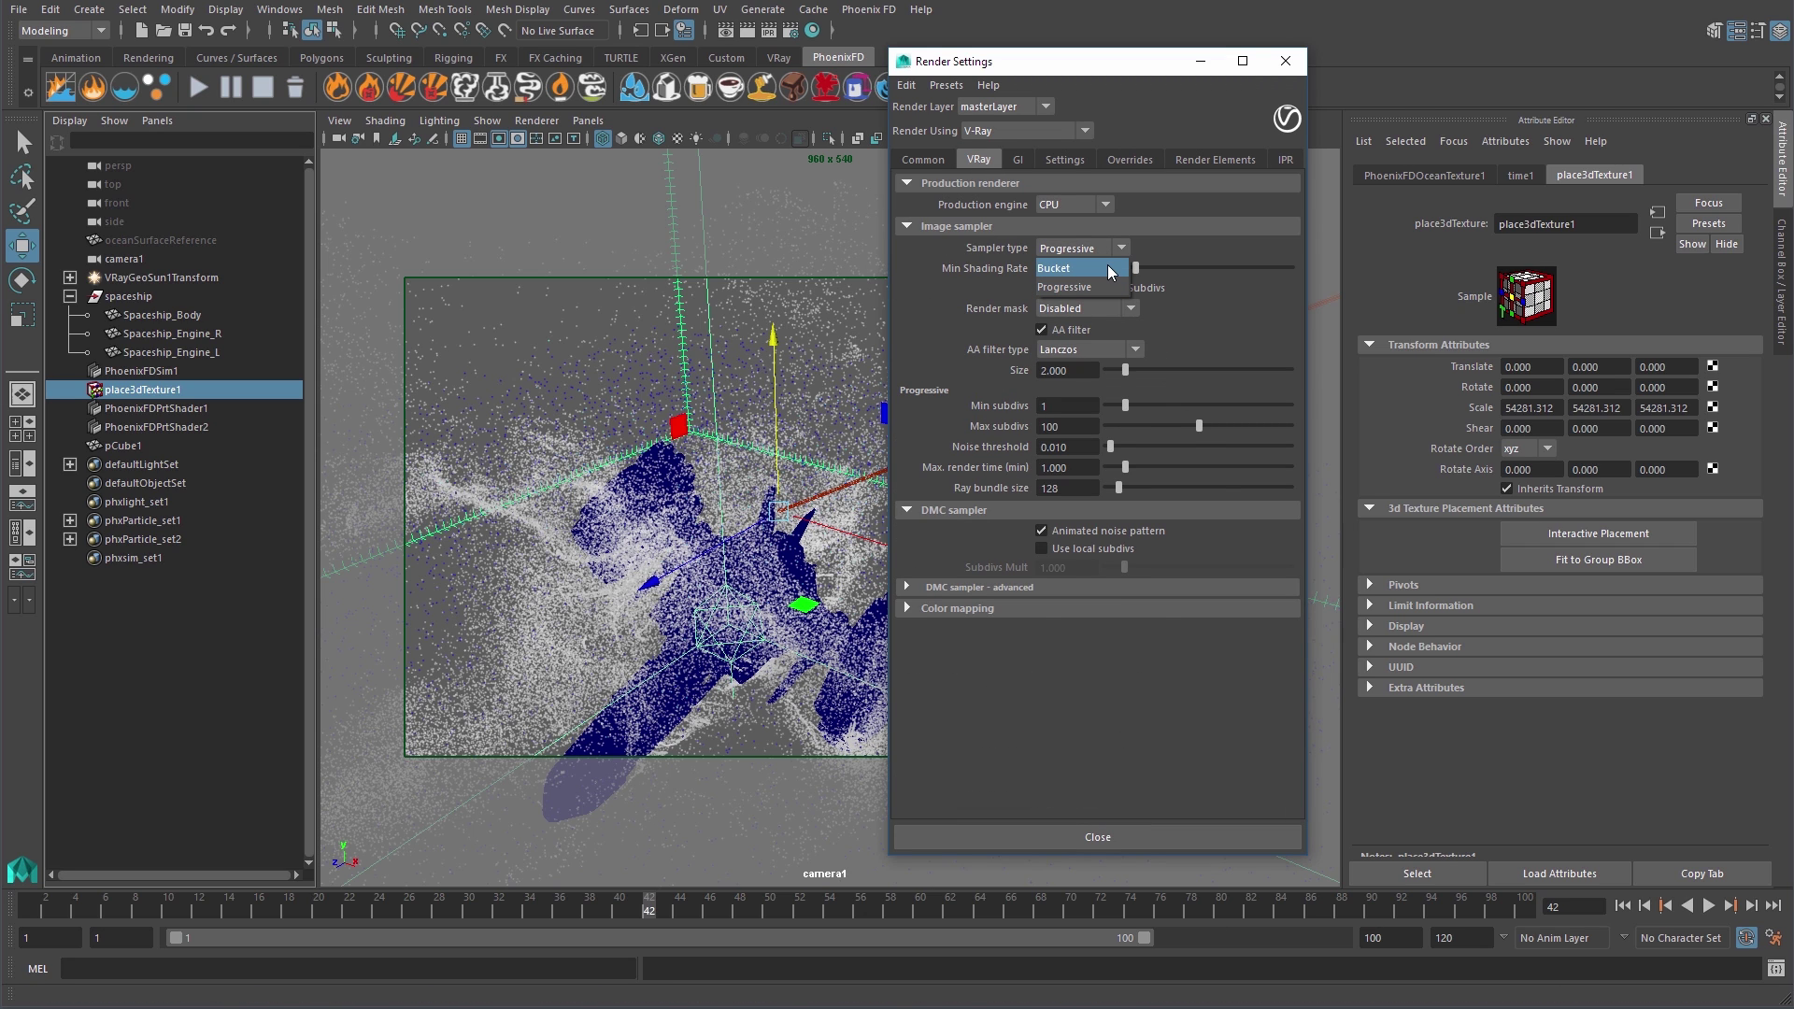
{"action": "left_click", "coordinate": [1107, 266]}
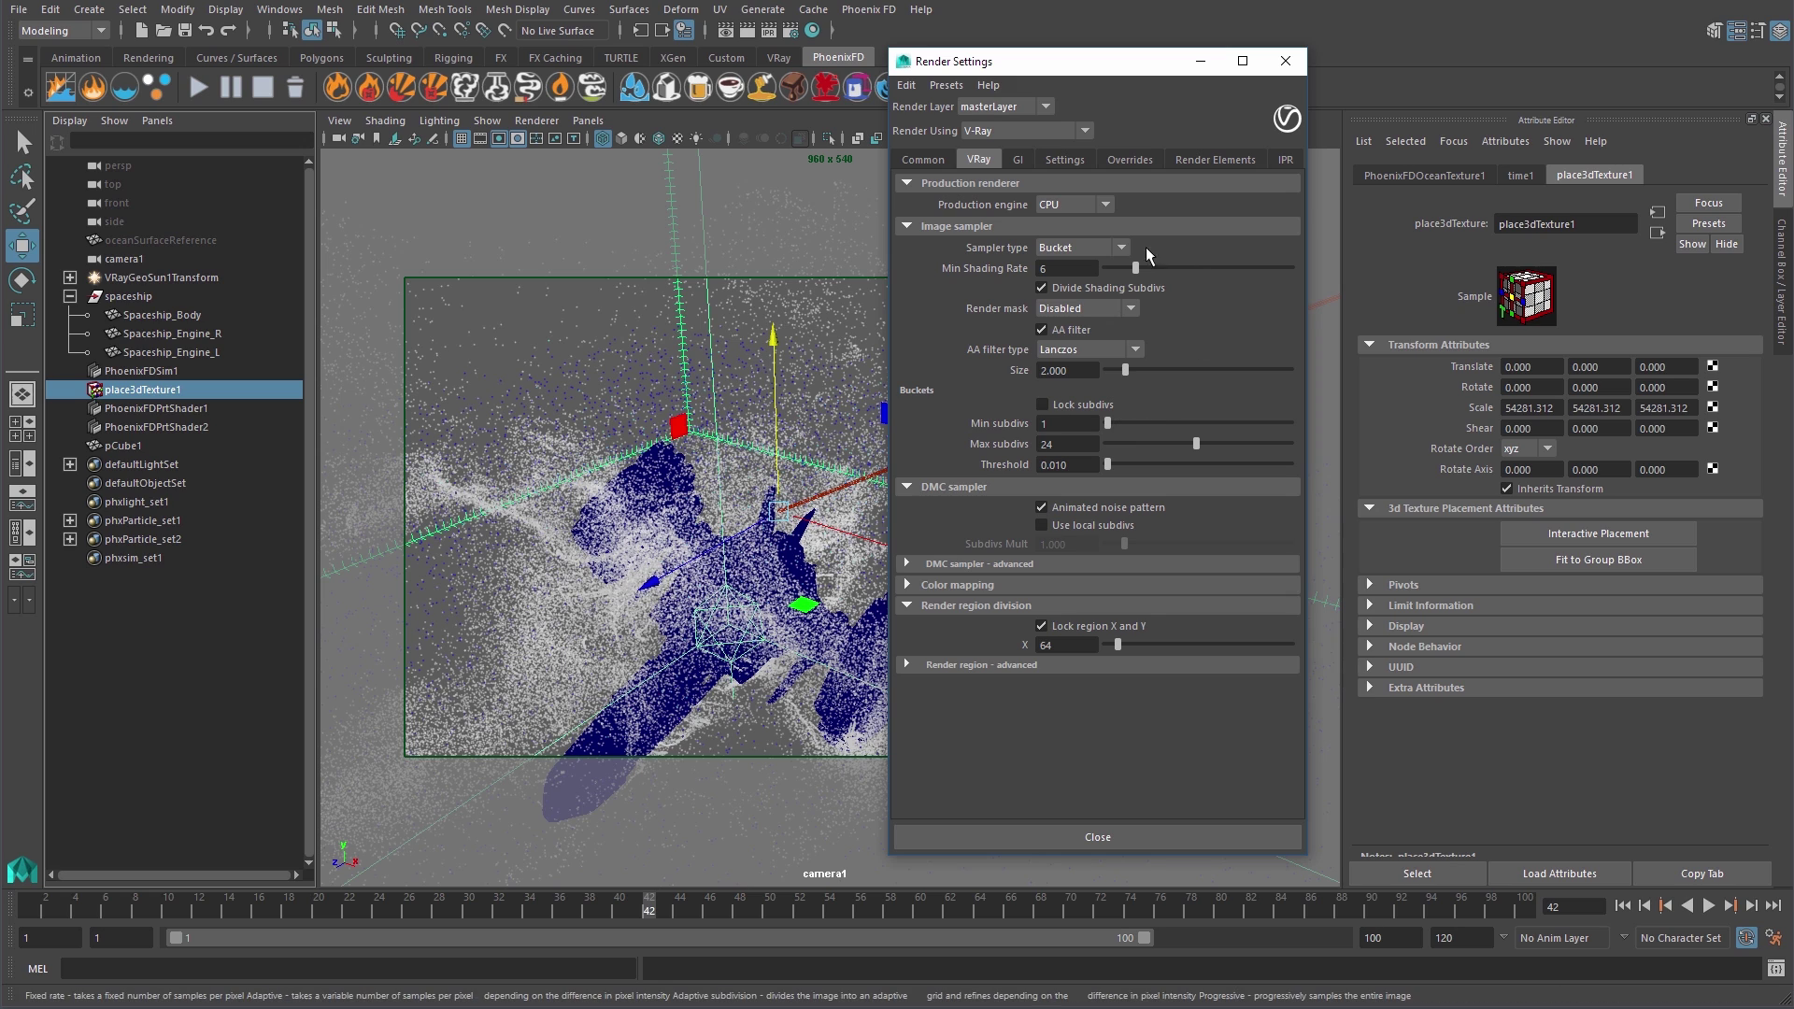
{"action": "left_click", "coordinate": [1095, 250]}
{"action": "left_click", "coordinate": [1088, 289]}
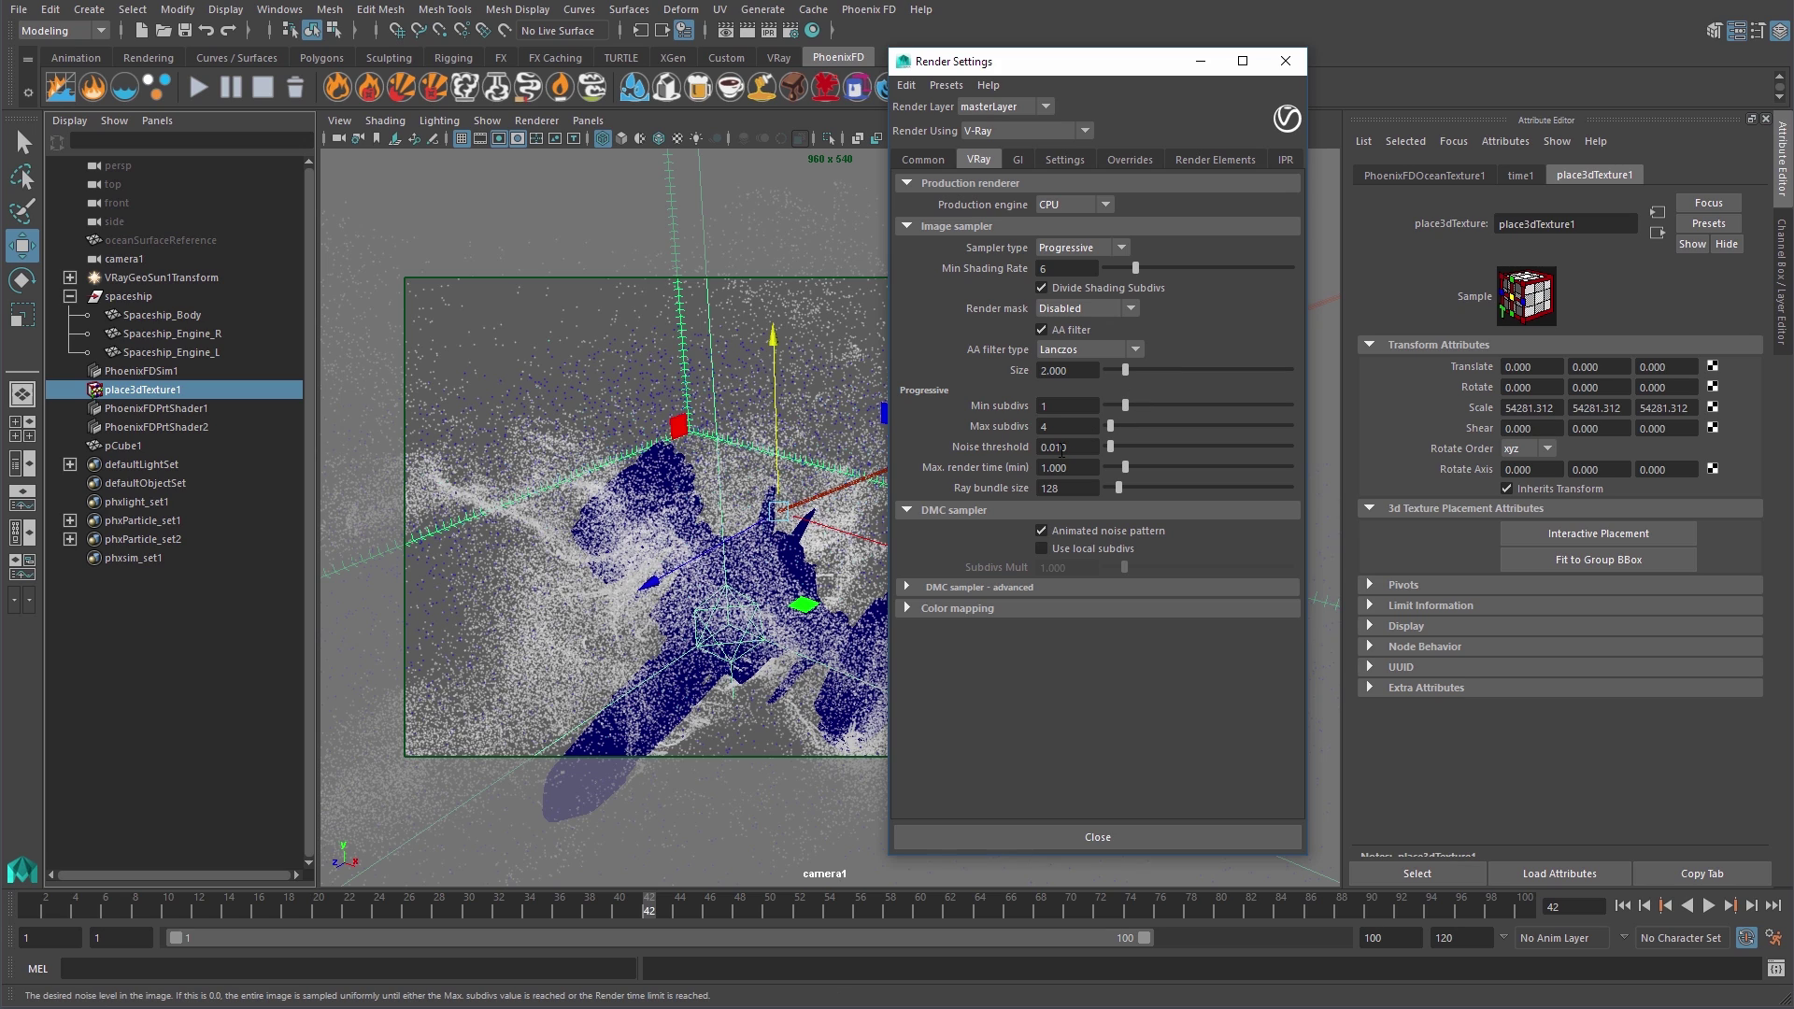
Set the progressive sampler's Max subdivs to 4, Noise threshold to 0.05 and Max. render time to 0, and close the render settings
{"action": "type", "text": "5"}
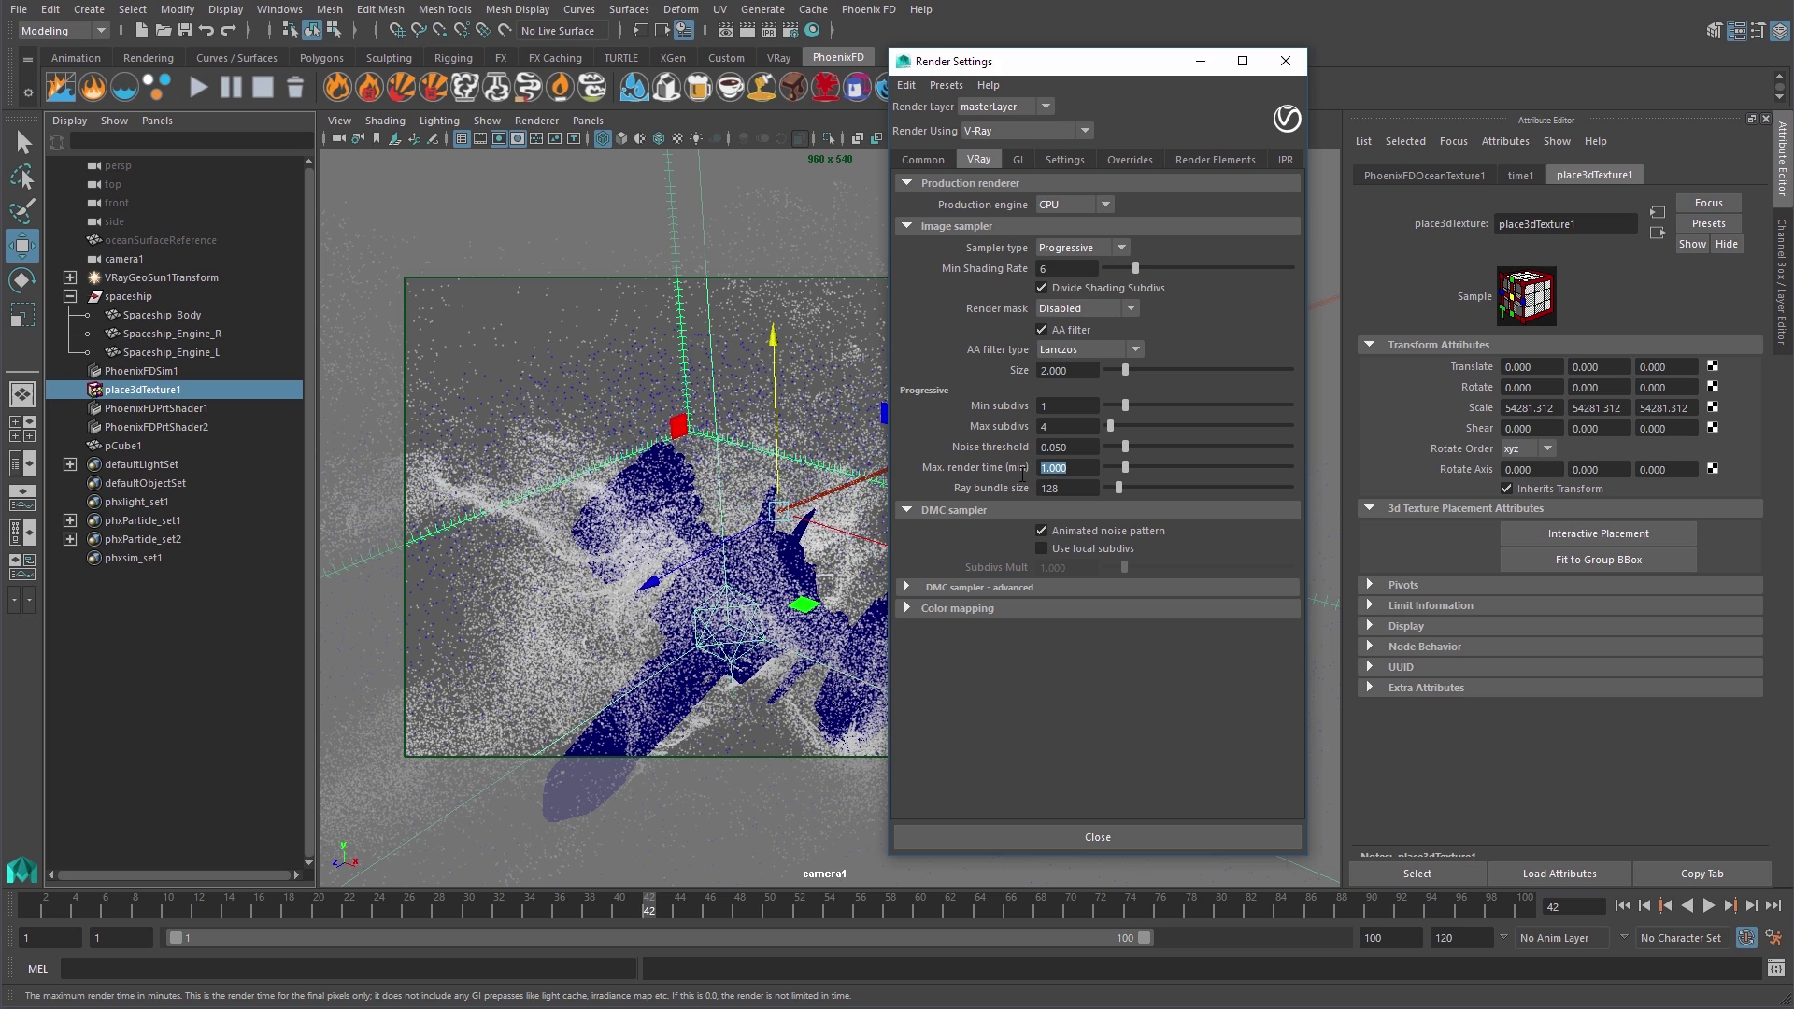
{"action": "type", "text": "0"}
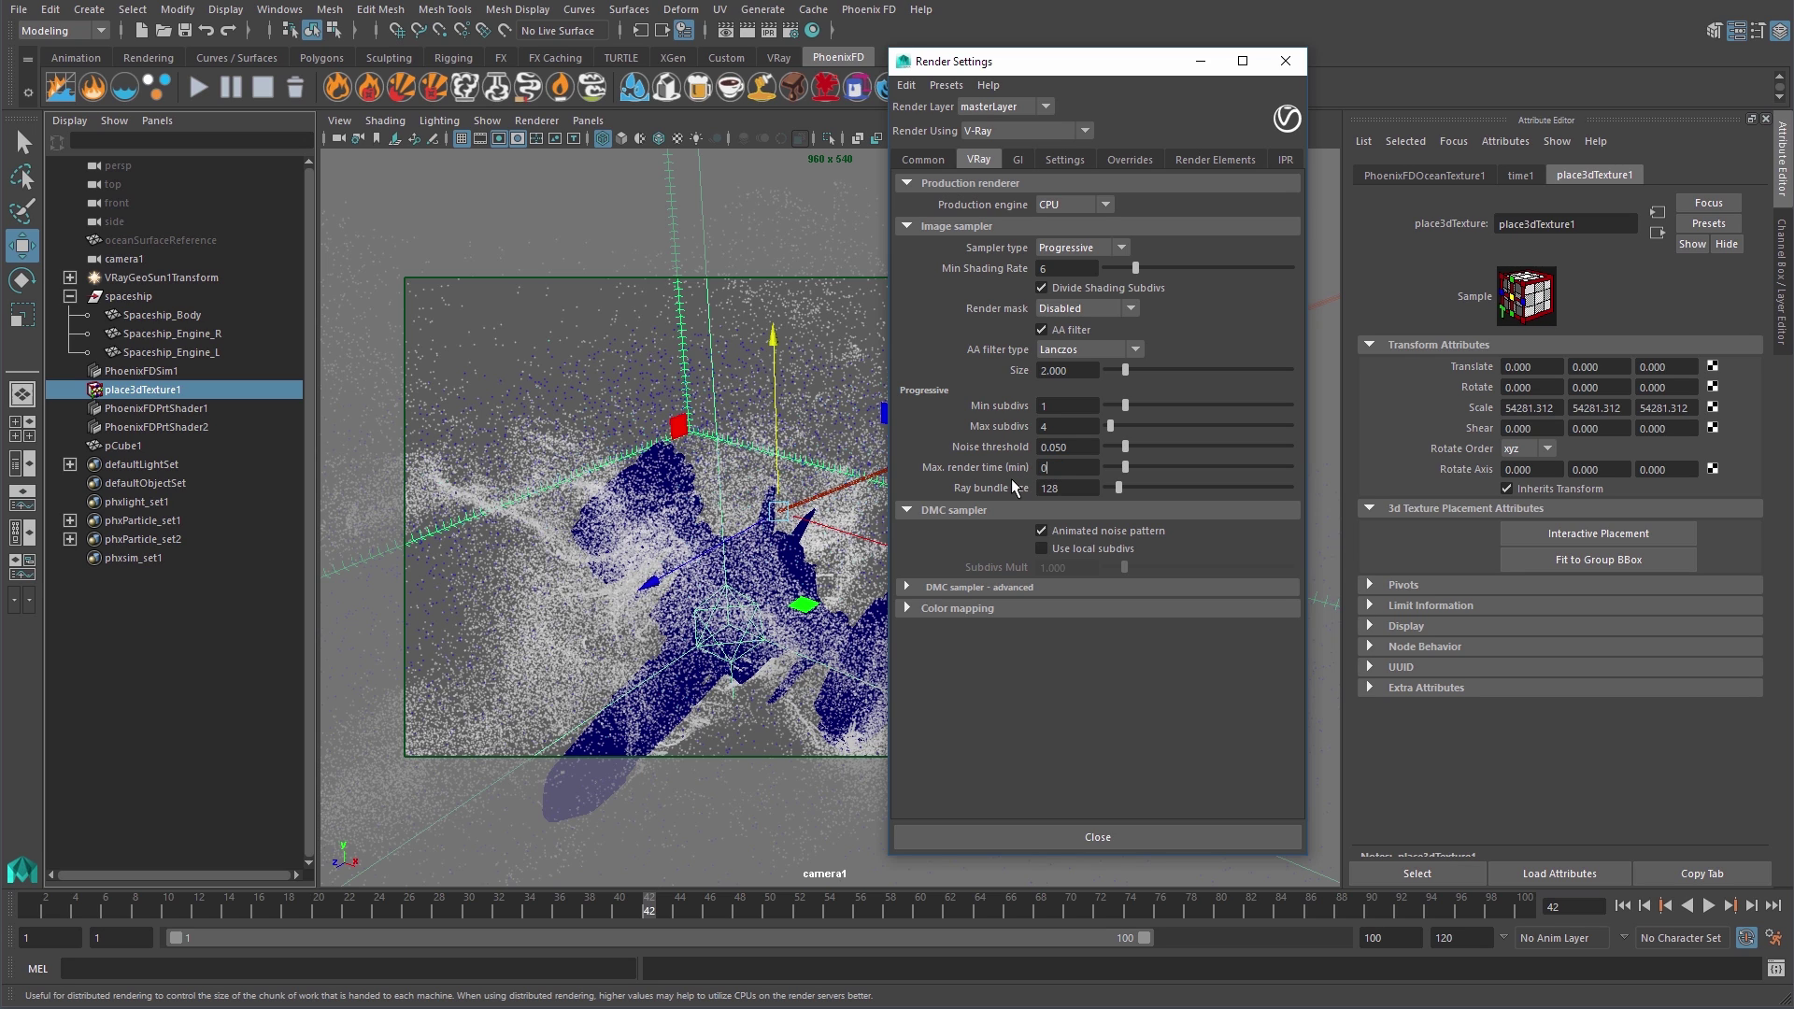
{"action": "key", "text": "Return"}
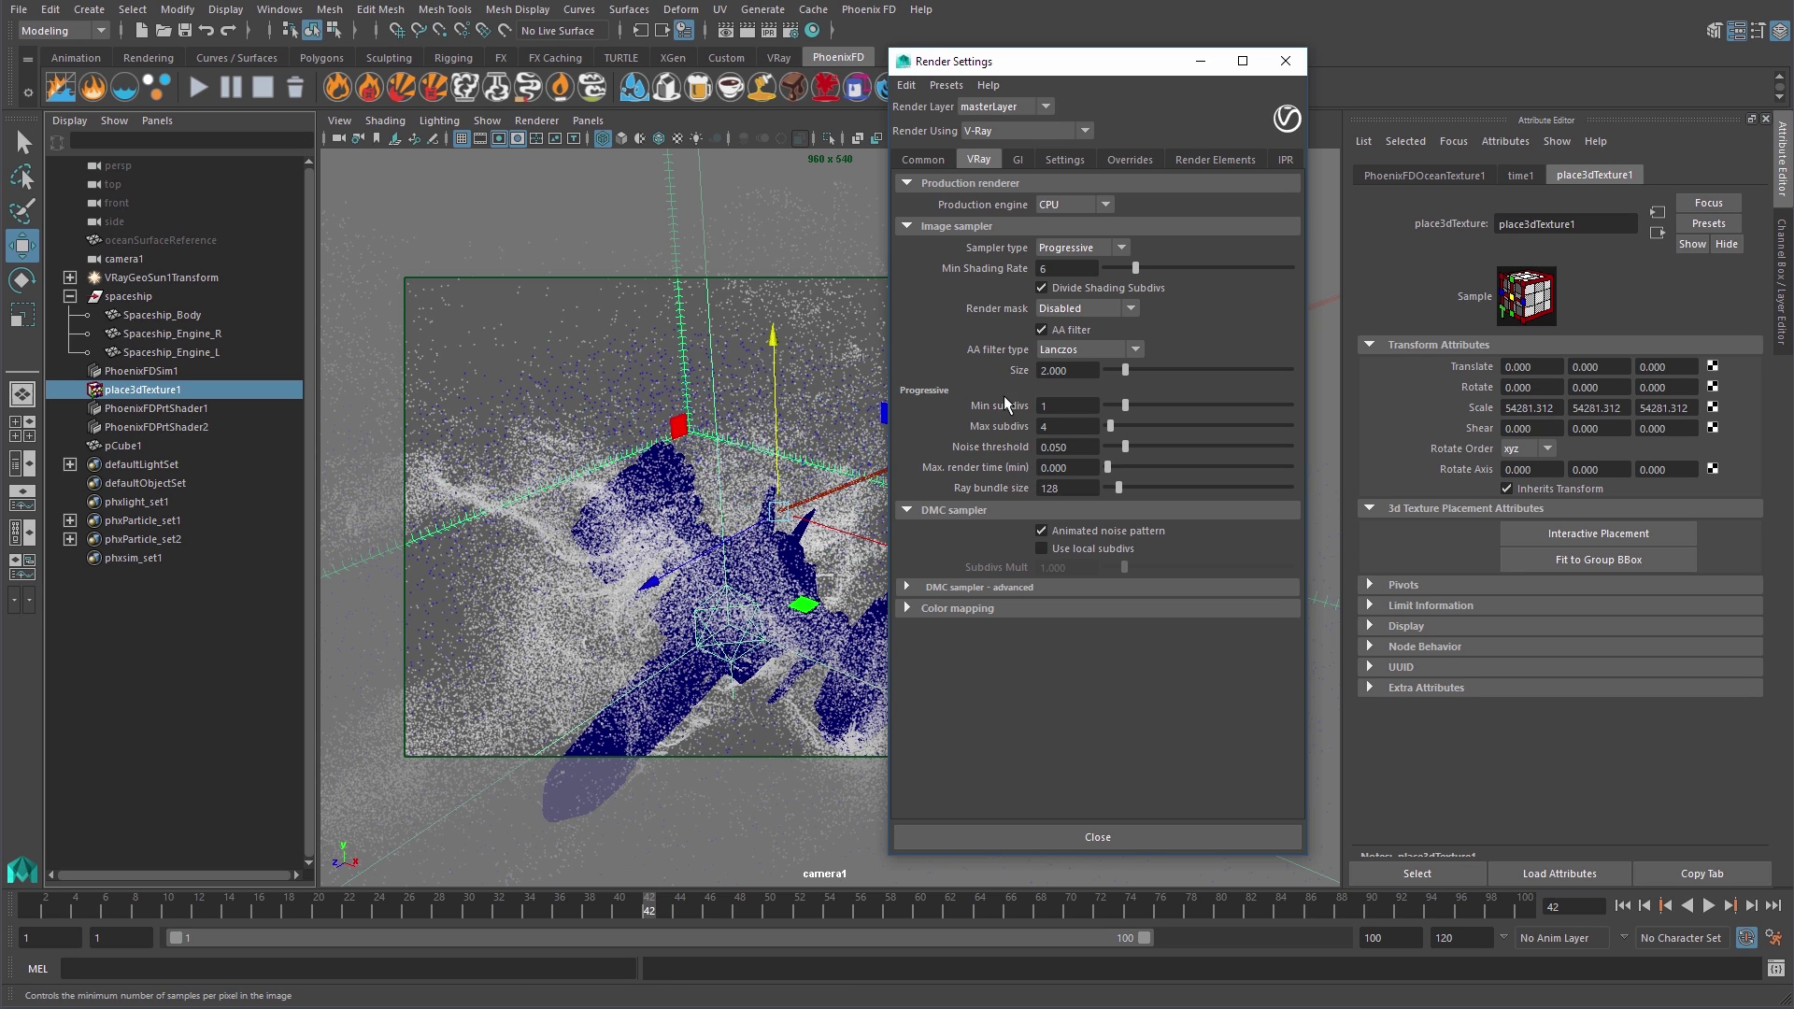
{"action": "left_click", "coordinate": [1023, 157]}
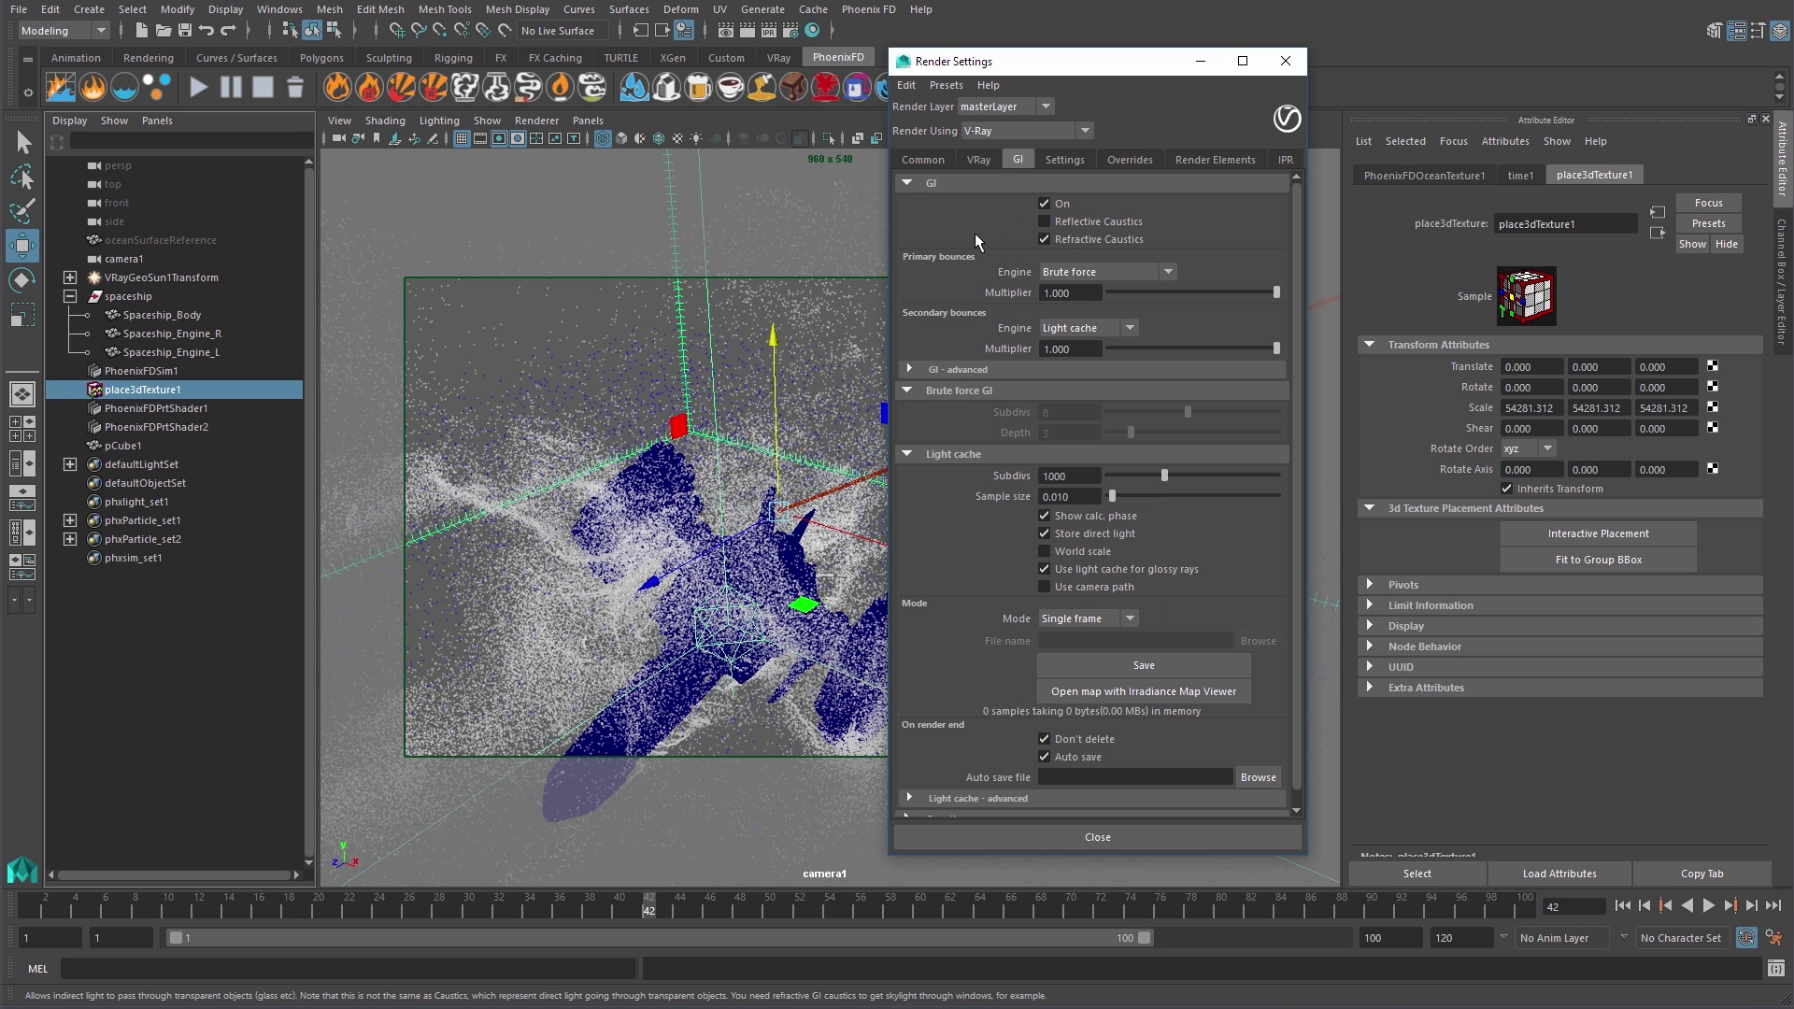
{"action": "left_click", "coordinate": [978, 159]}
{"action": "left_click", "coordinate": [1285, 62]}
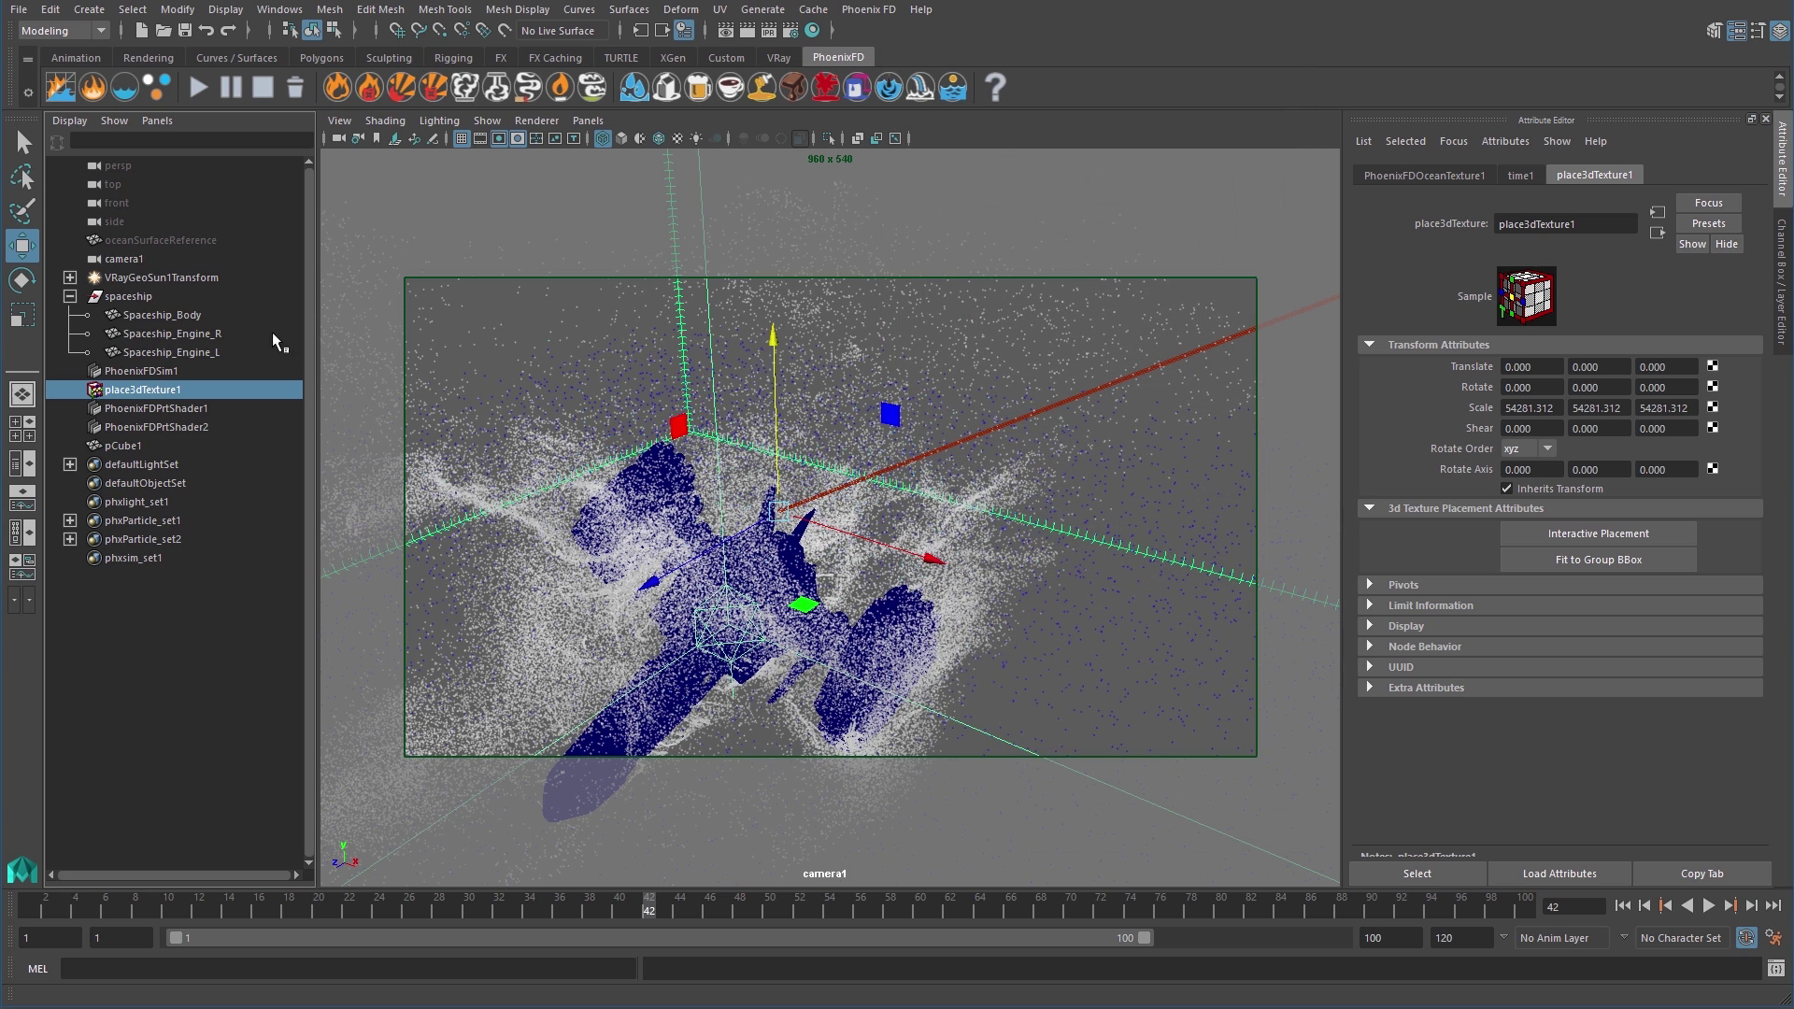
Examine PhoenixFDSim1's grid Cell Size and its dynamics Steps Per Frame settings
{"action": "left_click", "coordinate": [647, 282]}
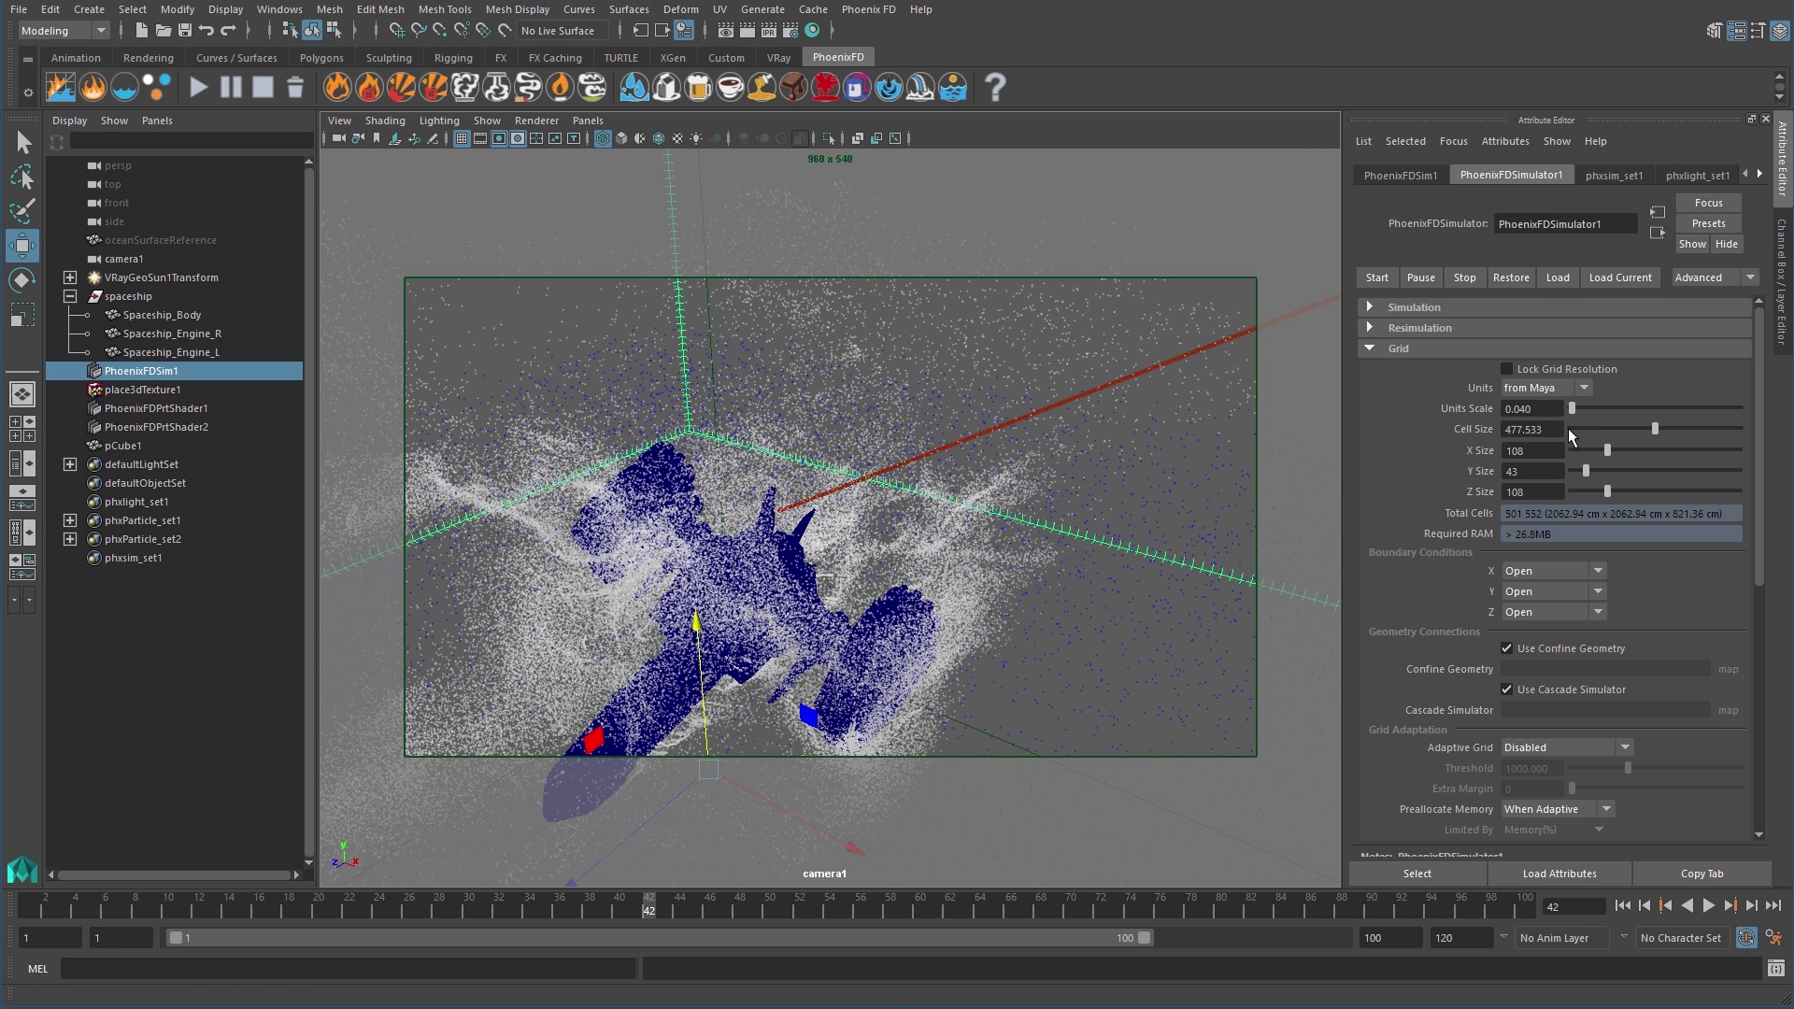
{"action": "left_click_drag", "start_coordinate": [1551, 429], "coordinate": [1441, 452]}
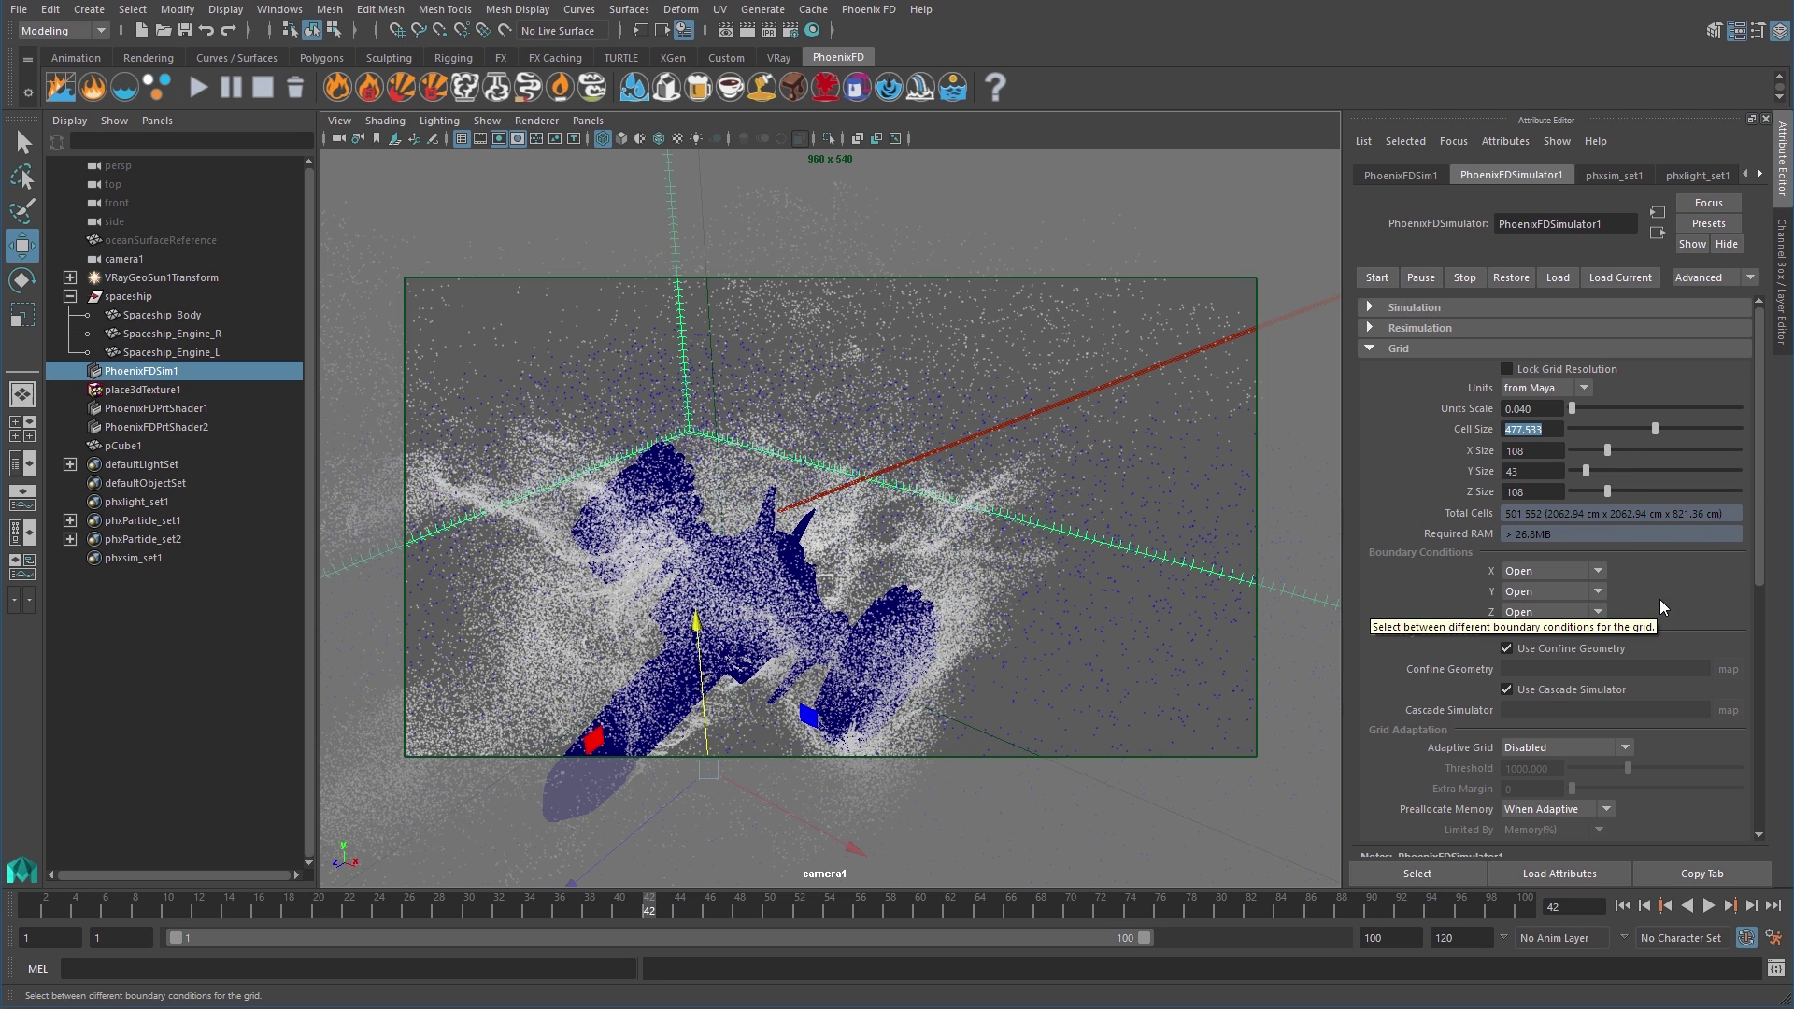
{"action": "scroll", "coordinate": [1495, 579], "scroll_direction": "down", "scroll_amount": 4}
{"action": "left_click", "coordinate": [1409, 568]}
{"action": "scroll", "coordinate": [1757, 644], "scroll_direction": "down", "scroll_amount": 5}
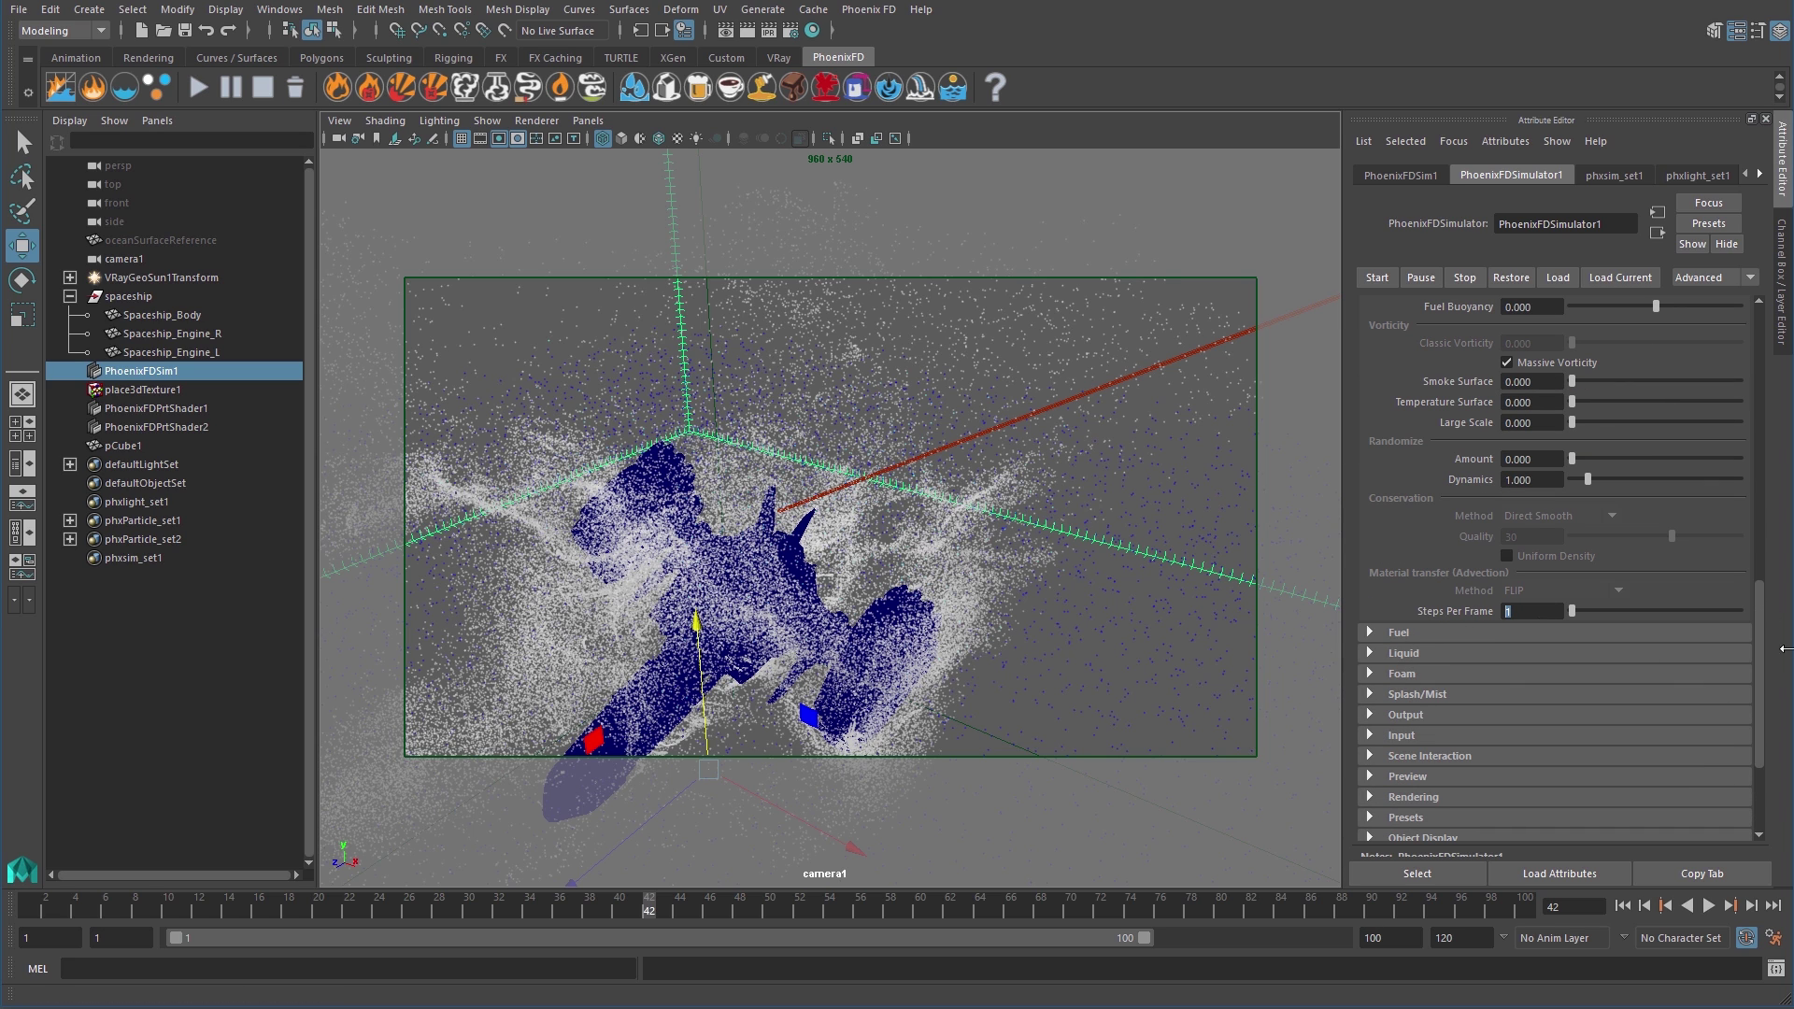
{"action": "left_click_drag", "start_coordinate": [1761, 645], "coordinate": [1762, 466]}
{"action": "left_click", "coordinate": [1420, 642]}
{"action": "scroll", "coordinate": [1742, 549], "scroll_direction": "up", "scroll_amount": 6}
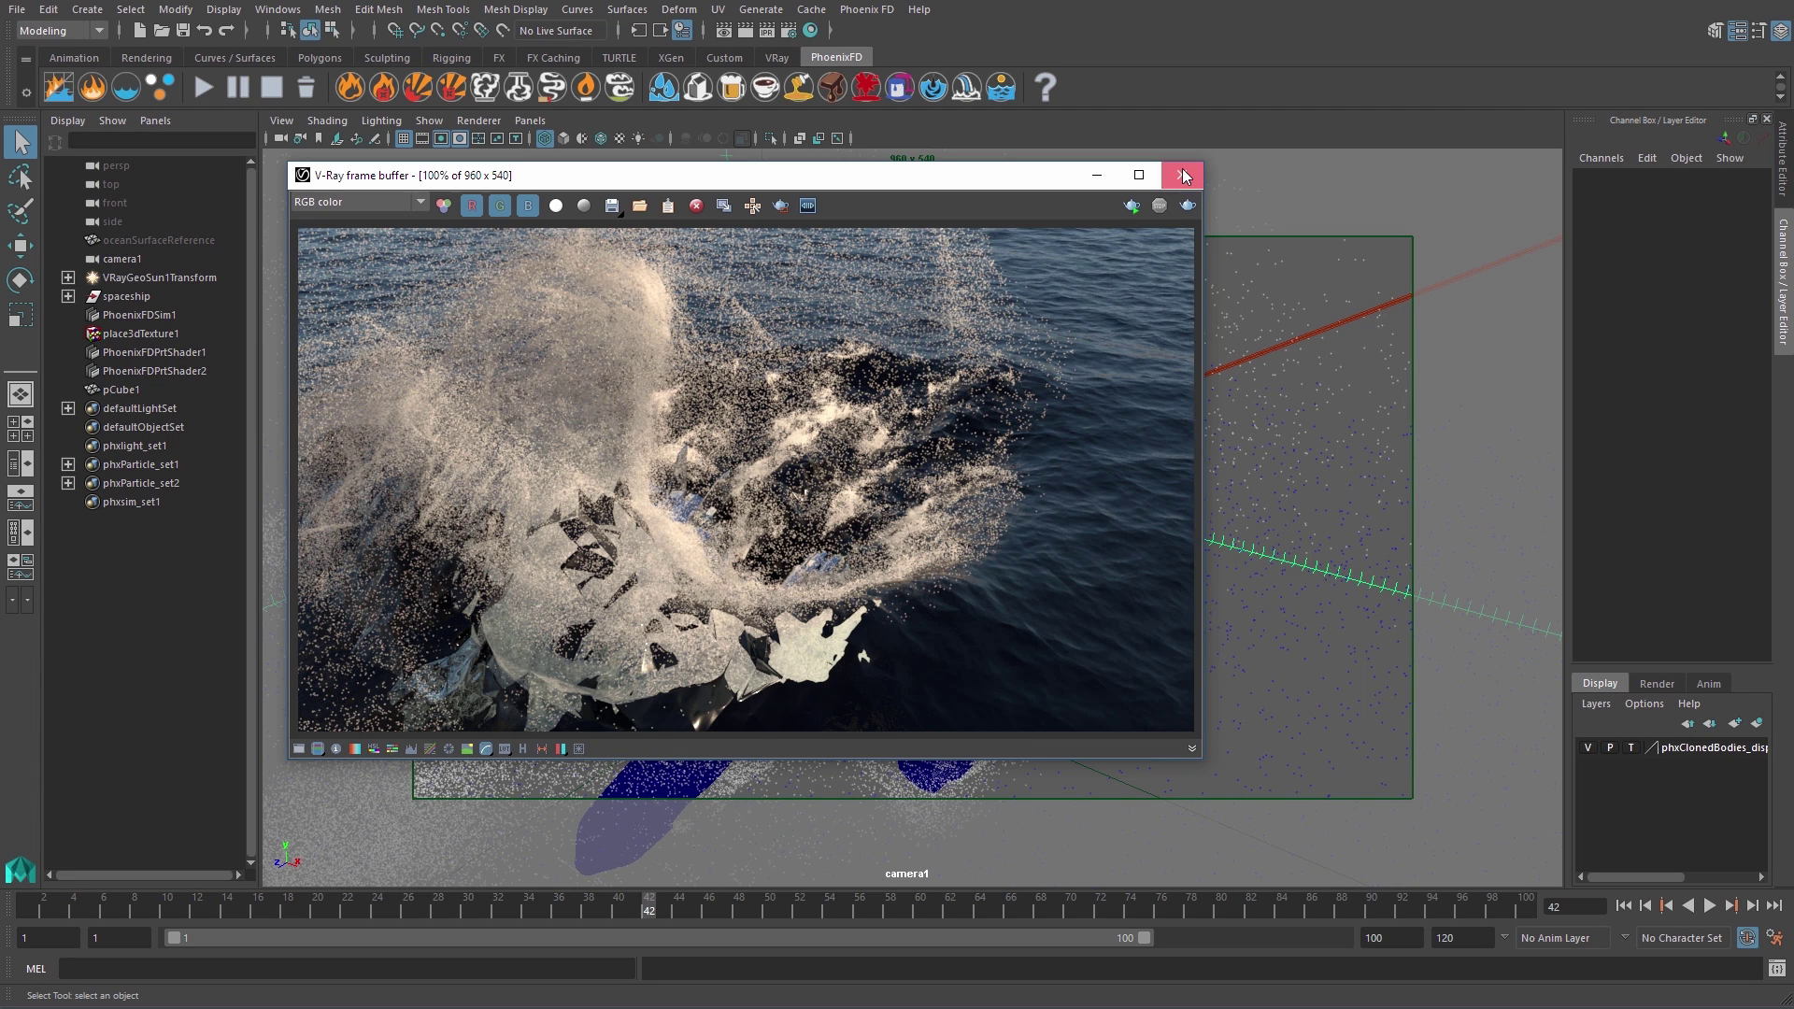
Close the rendered image, return to the perspective view and create a V-Ray plane
{"action": "left_click", "coordinate": [1180, 170]}
{"action": "left_click", "coordinate": [778, 58]}
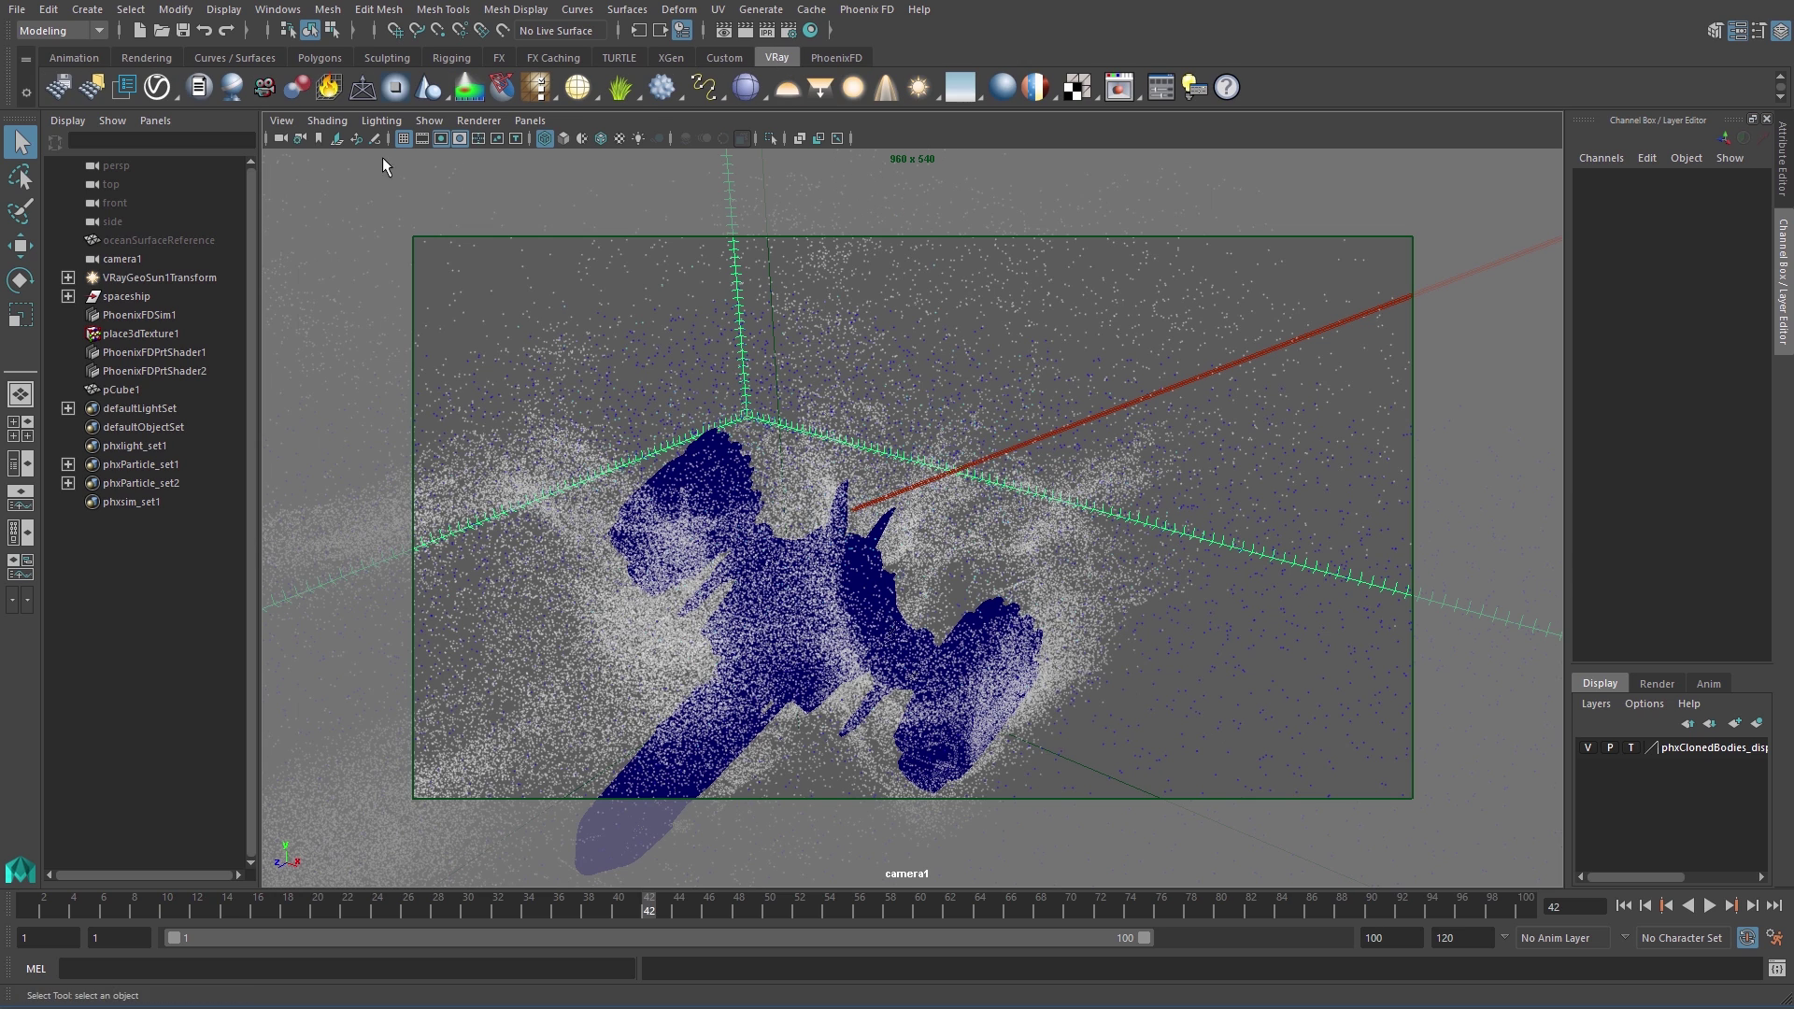
{"action": "left_click", "coordinate": [281, 138]}
{"action": "left_click", "coordinate": [331, 184]}
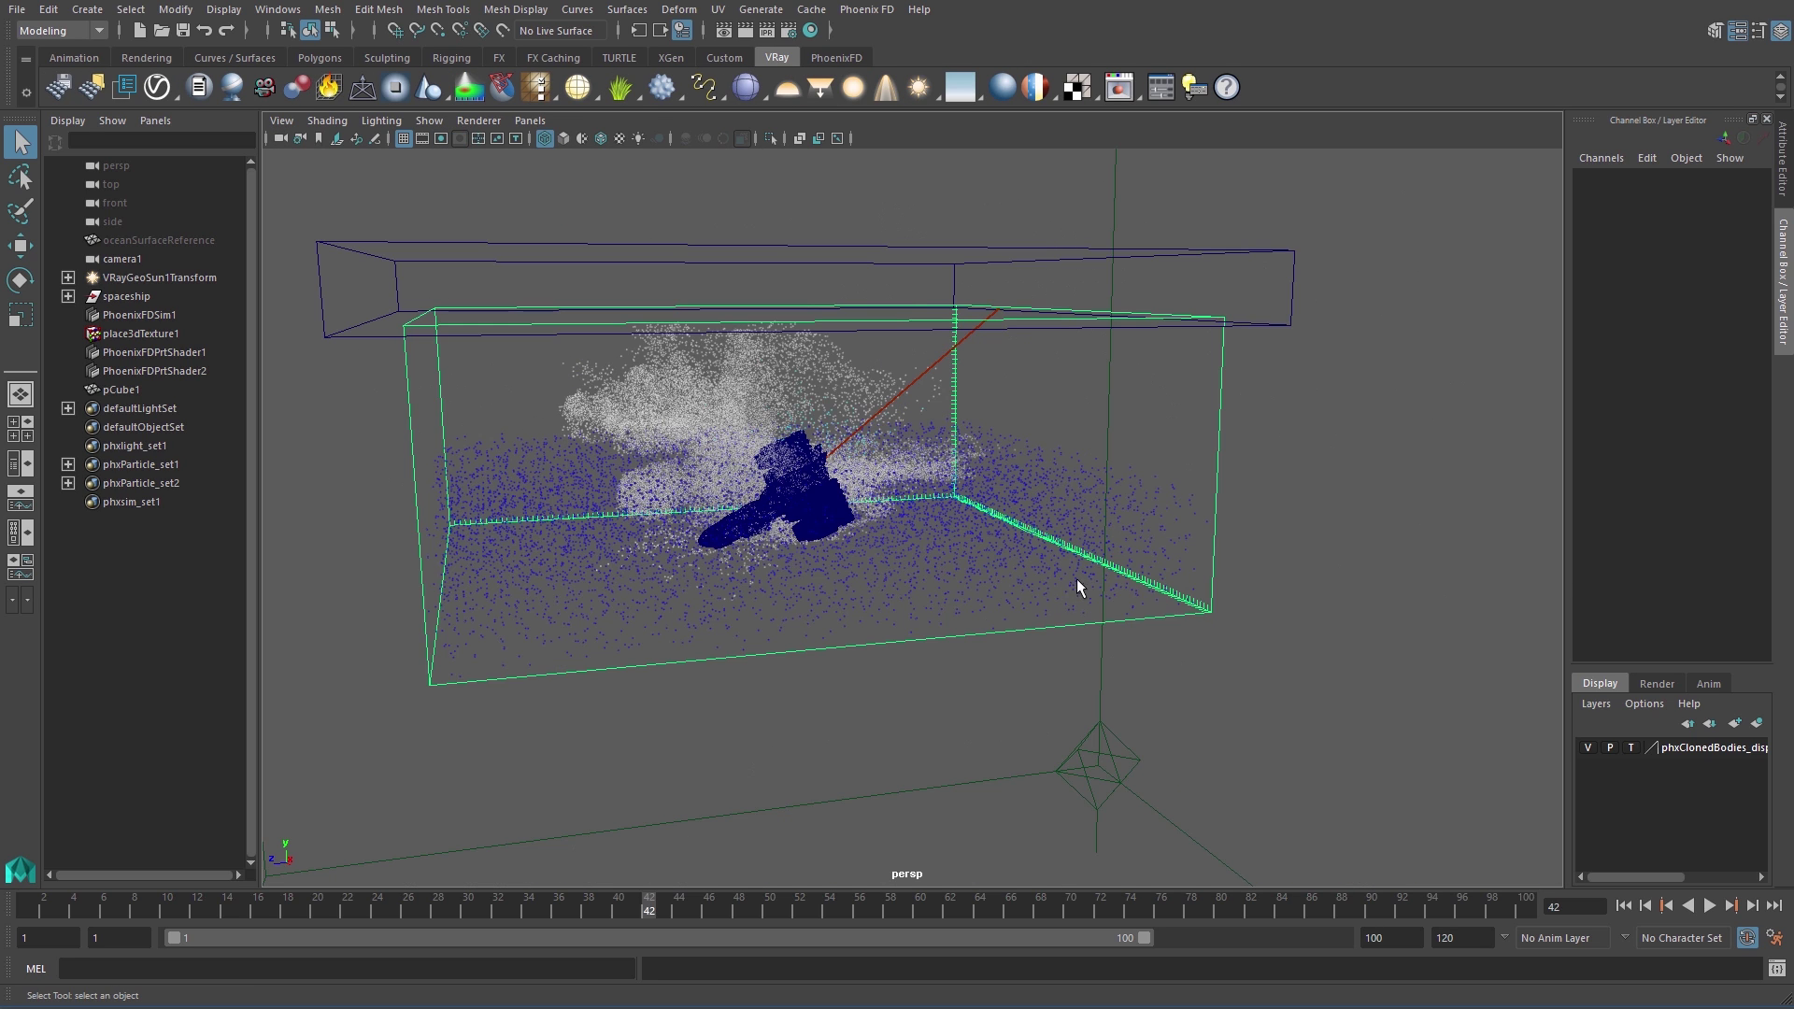
{"action": "left_click", "coordinate": [369, 94]}
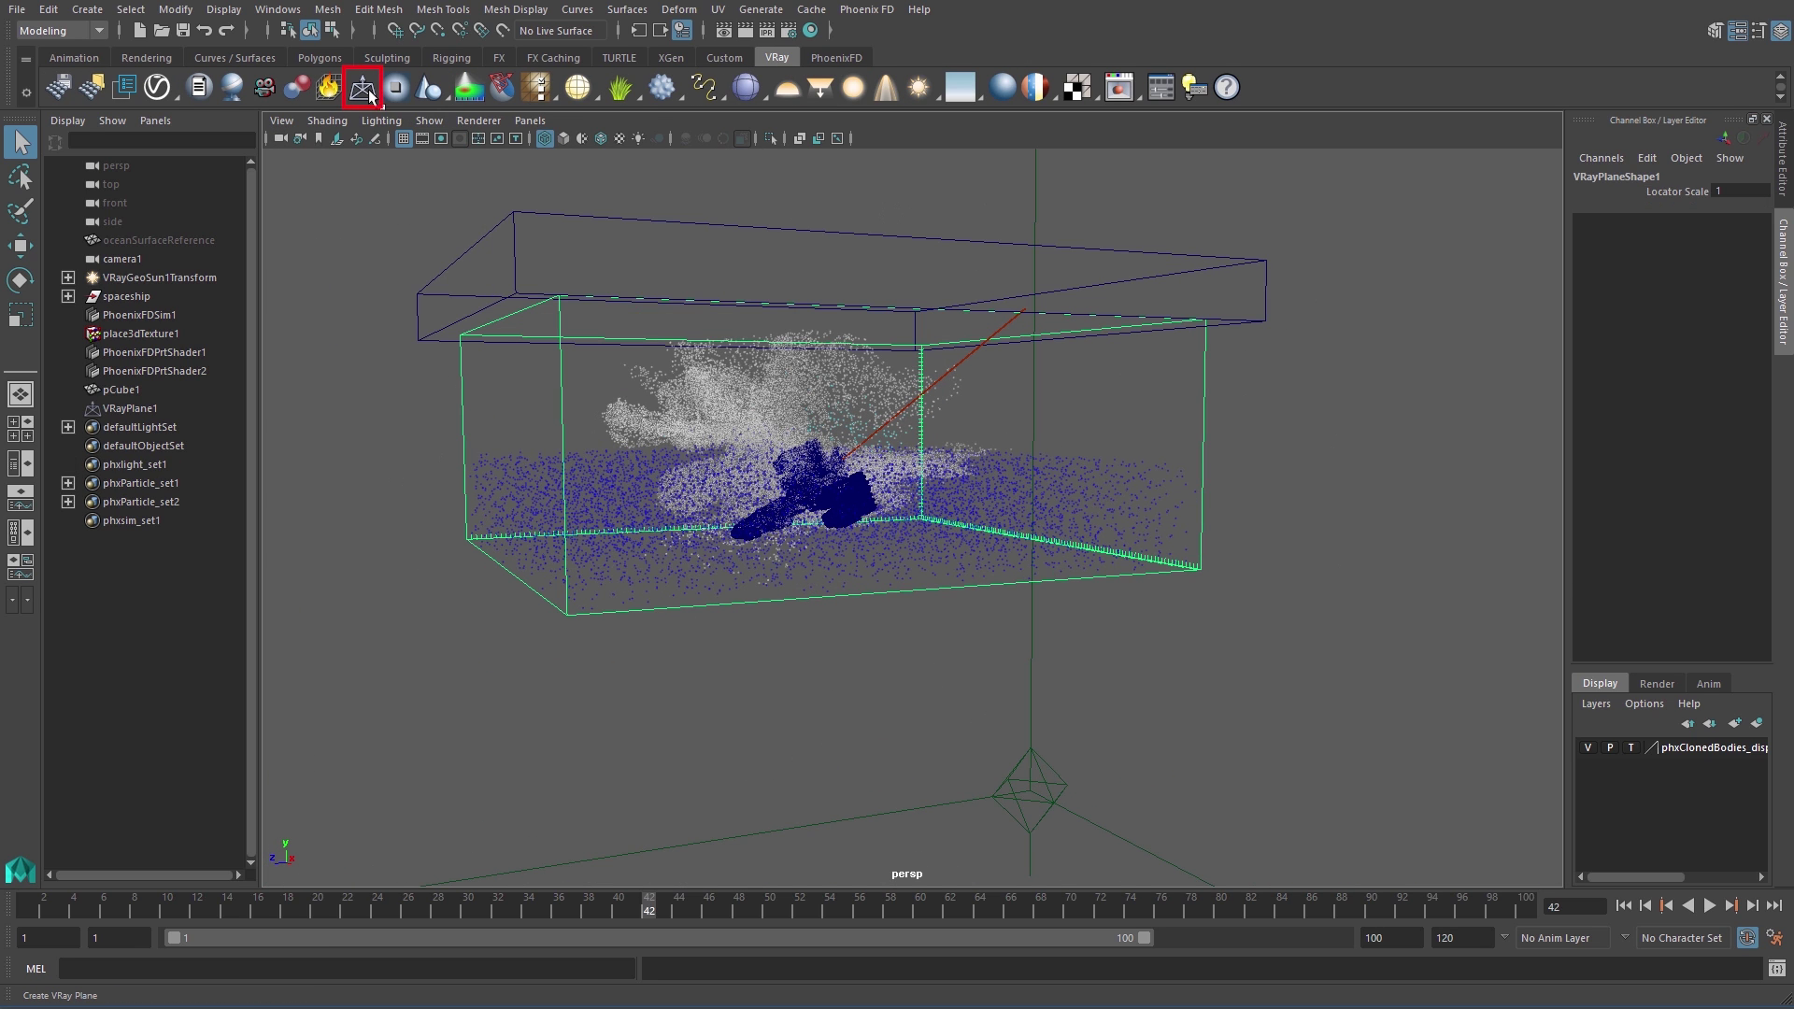
Set the V-Ray plane's Locator scale to 1000
{"action": "left_click", "coordinate": [1785, 177]}
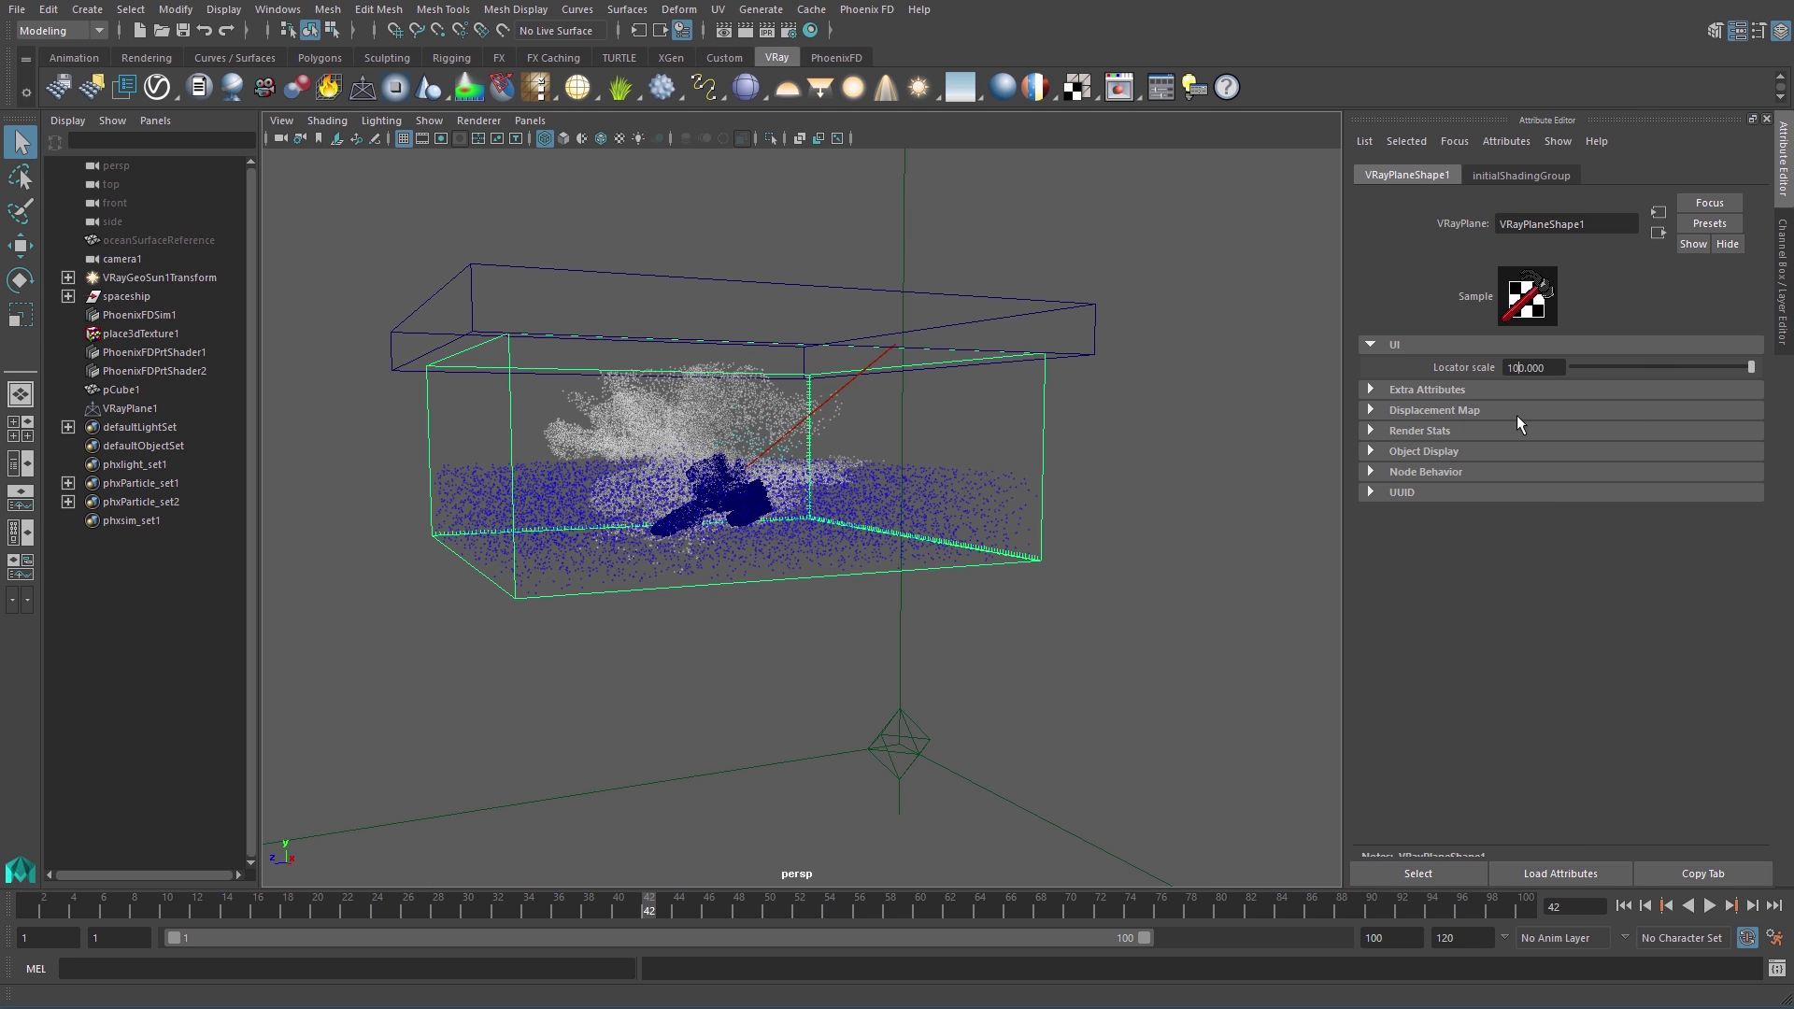
{"action": "type", "text": "0"}
{"action": "key", "text": "Return"}
Move the V-Ray plane straight down until it sits just below the bottom of the Phoenix FD simulator box
{"action": "left_click_drag", "start_coordinate": [1027, 629], "coordinate": [973, 608], "text": "alt"}
{"action": "key", "text": "w"}
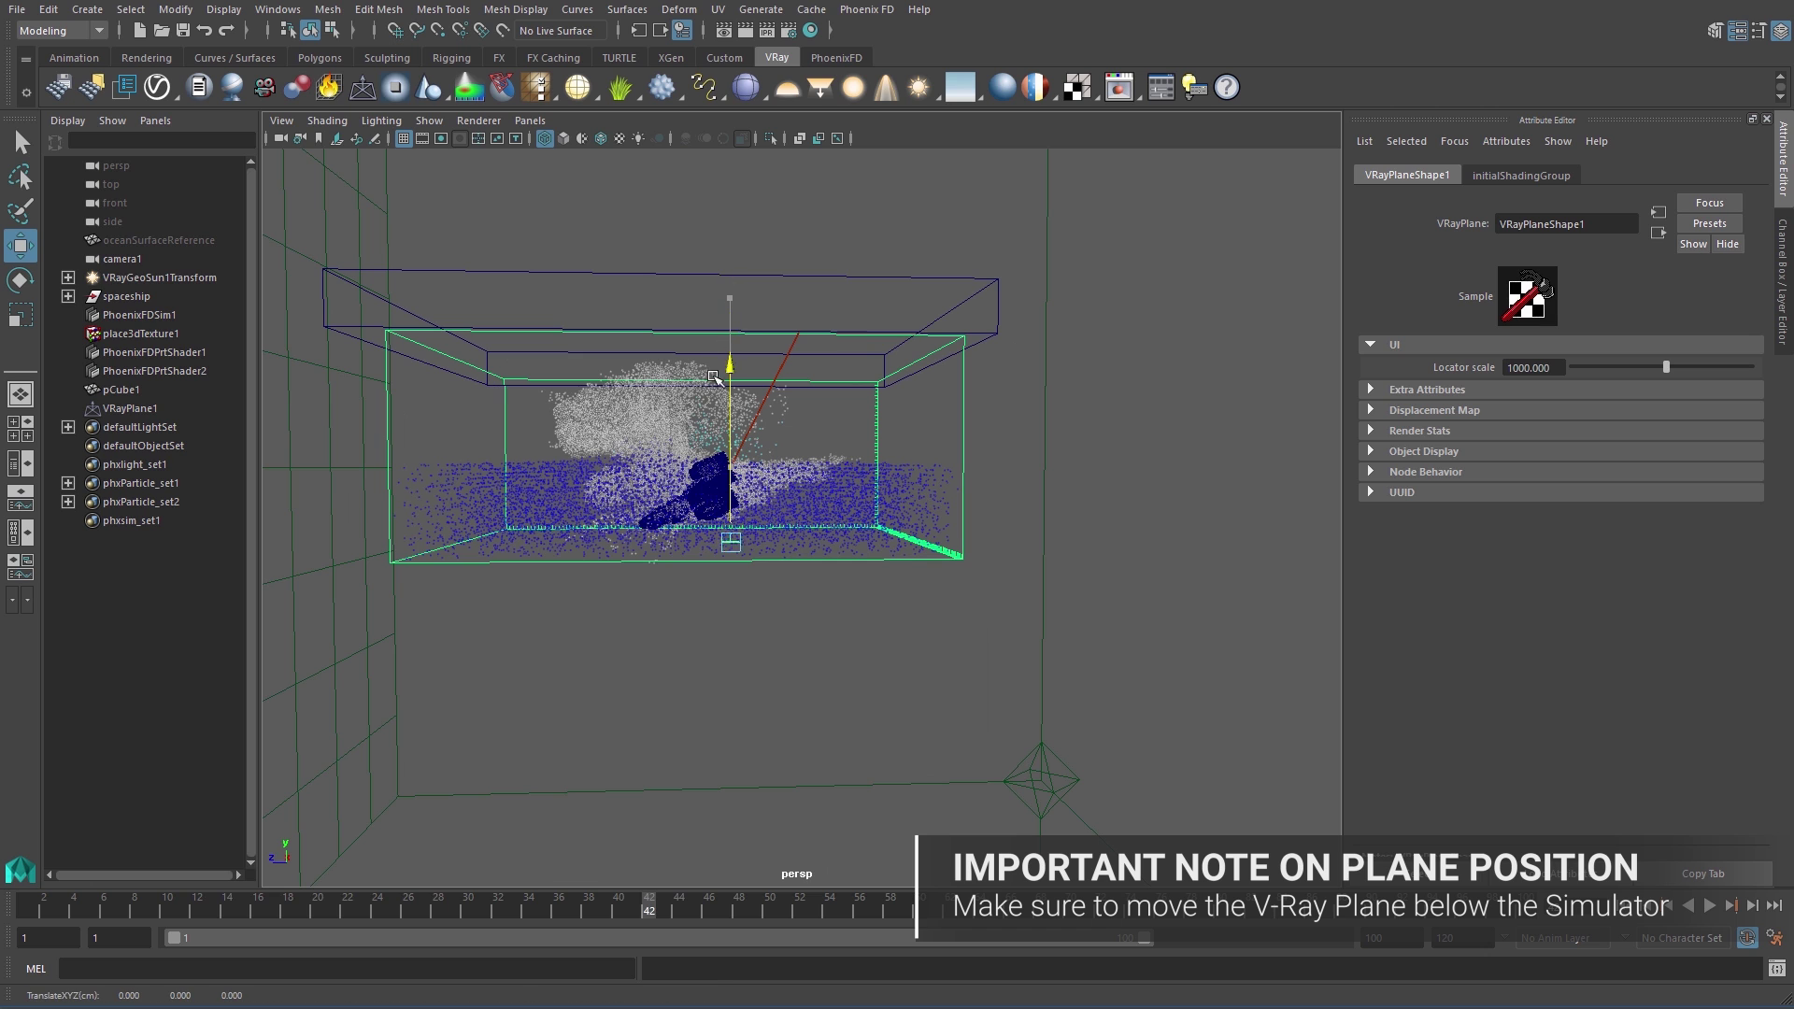
{"action": "left_click_drag", "start_coordinate": [714, 376], "coordinate": [714, 385]}
{"action": "left_click_drag", "start_coordinate": [621, 667], "coordinate": [615, 645], "text": "alt"}
{"action": "left_click_drag", "start_coordinate": [731, 407], "coordinate": [729, 406]}
{"action": "left_click_drag", "start_coordinate": [674, 645], "coordinate": [696, 641], "text": "alt"}
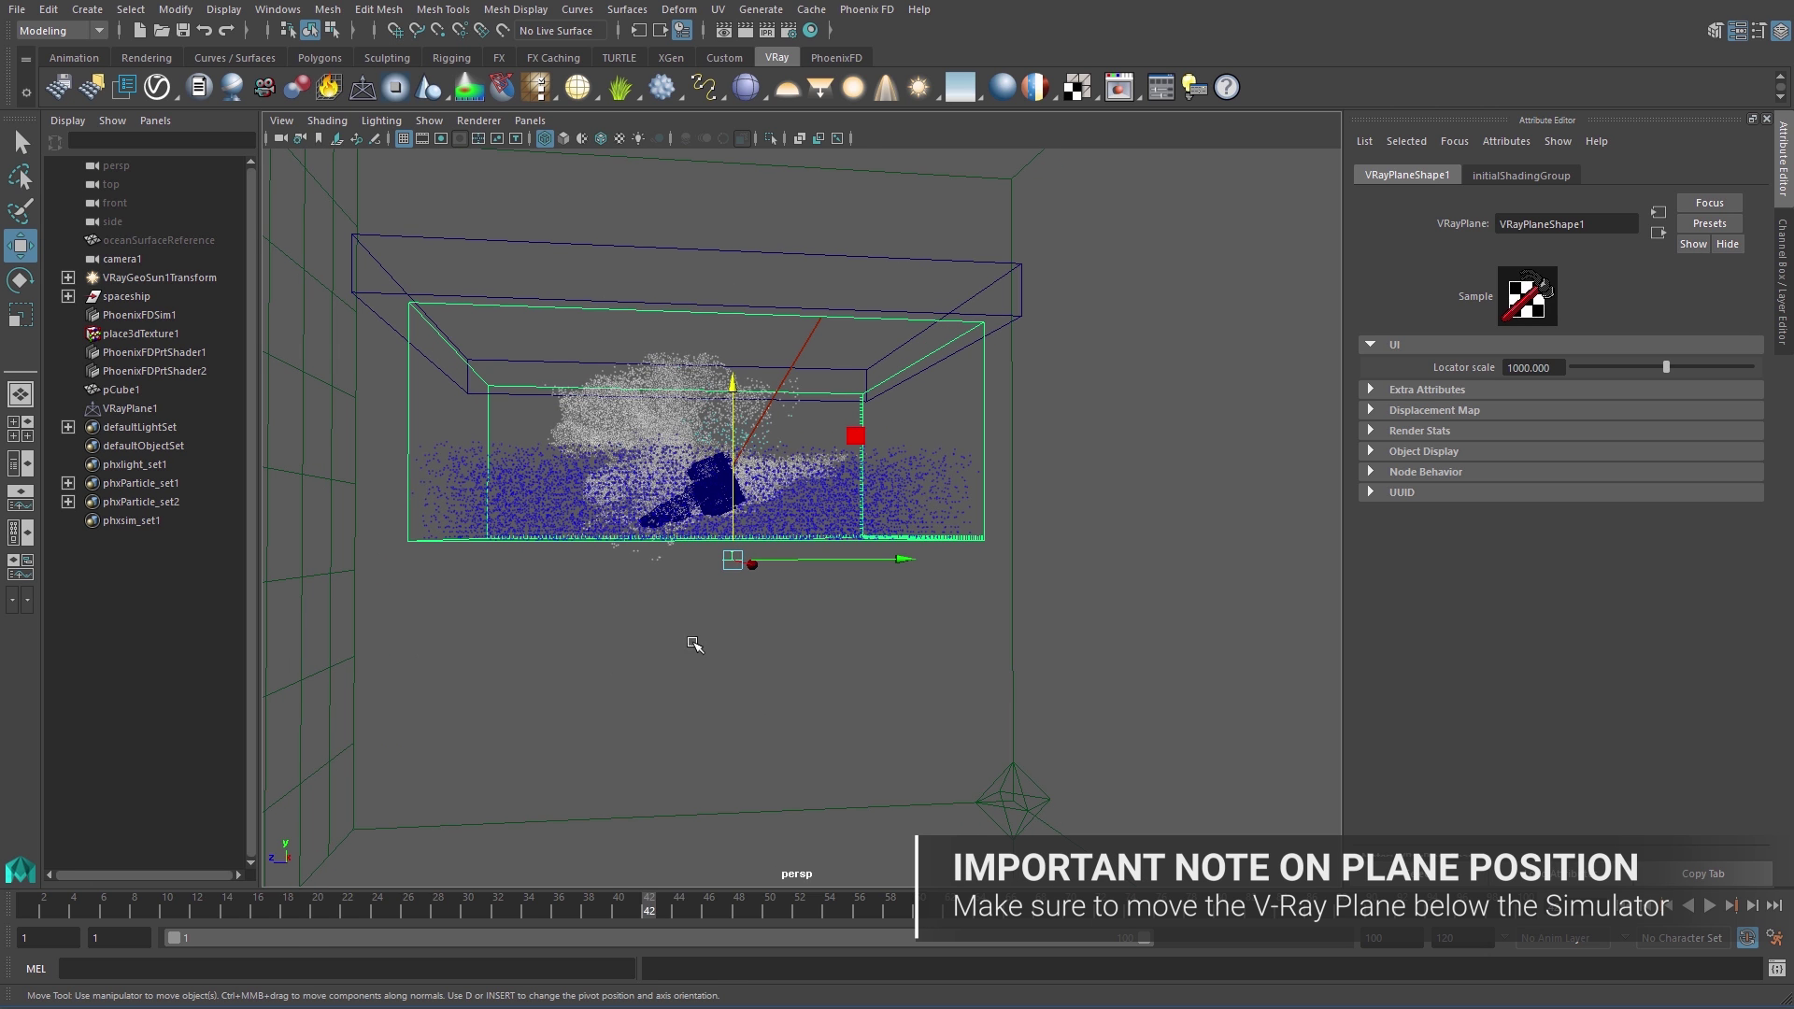
Assign a new VRay Mtl to the V-Ray plane and set its Diffuse Color to black
{"action": "right_click", "coordinate": [733, 561]}
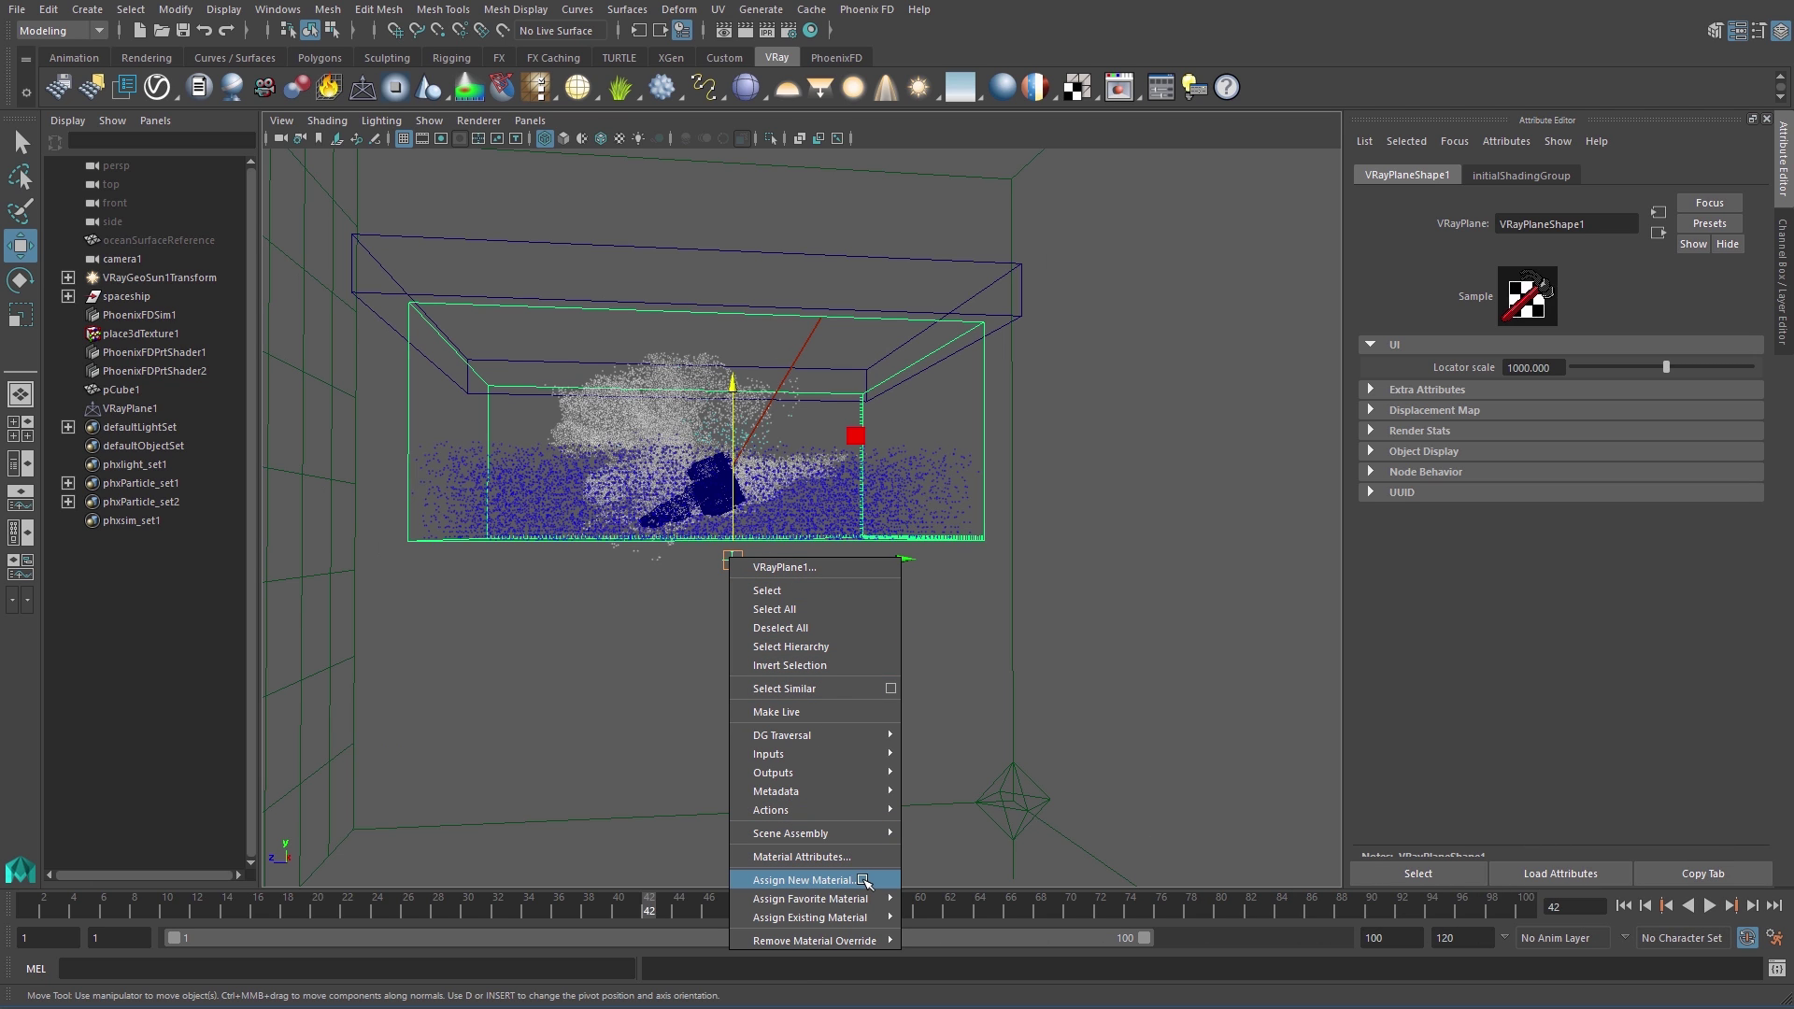
{"action": "left_click", "coordinate": [864, 881]}
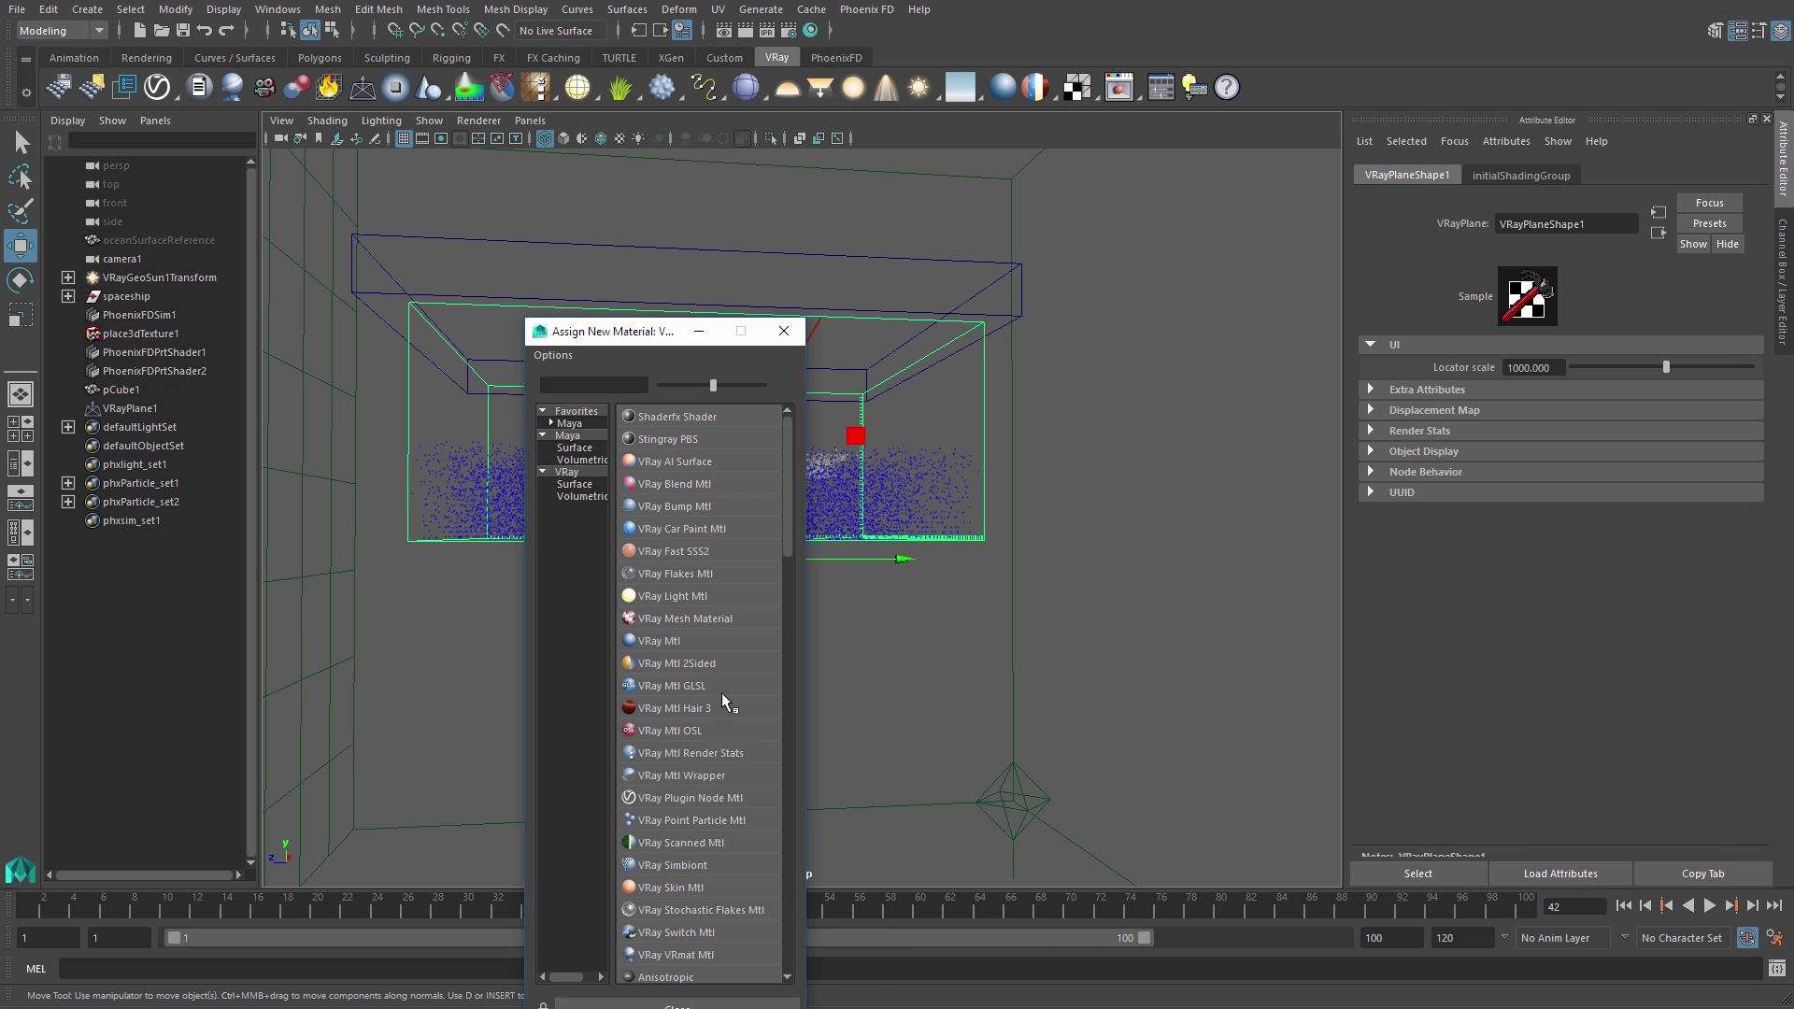
{"action": "left_click", "coordinate": [673, 641]}
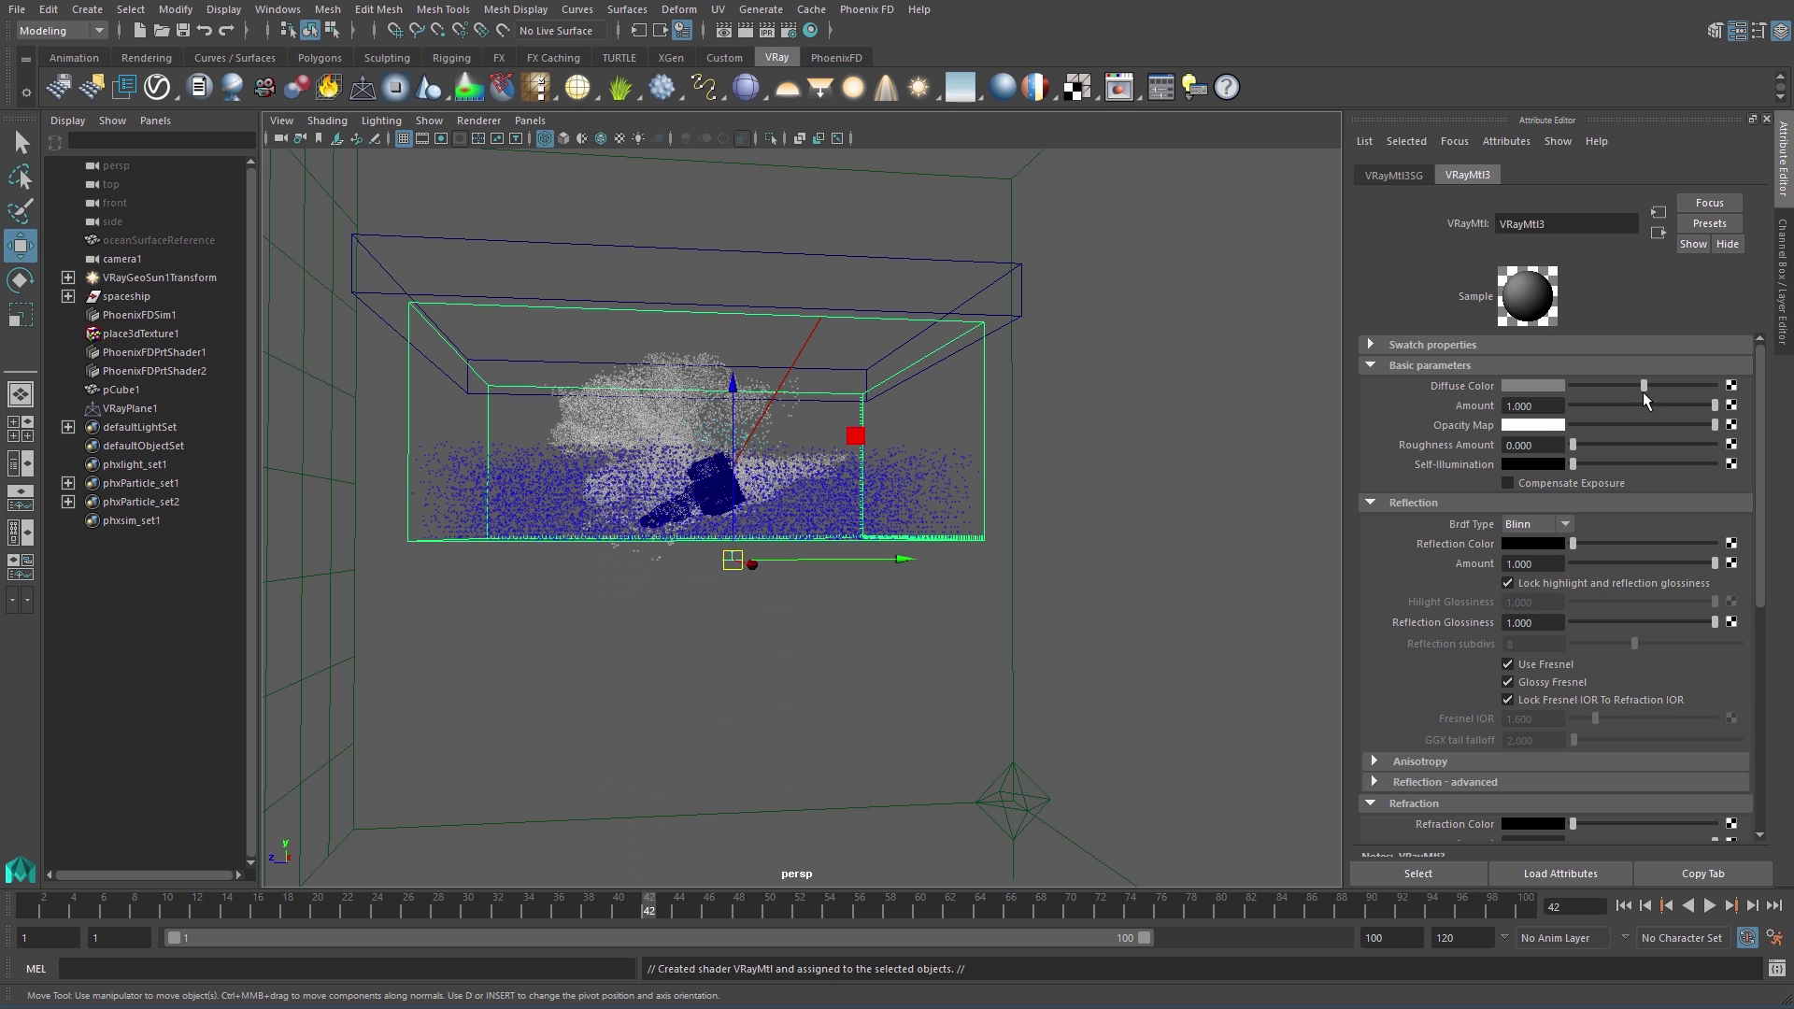
{"action": "left_click_drag", "start_coordinate": [1644, 387], "coordinate": [1387, 387]}
Look through camera1 and render the current frame with V-Ray
{"action": "left_click_drag", "start_coordinate": [501, 645], "coordinate": [886, 762], "text": "alt"}
{"action": "right_click", "coordinate": [281, 139]}
{"action": "left_click", "coordinate": [305, 152]}
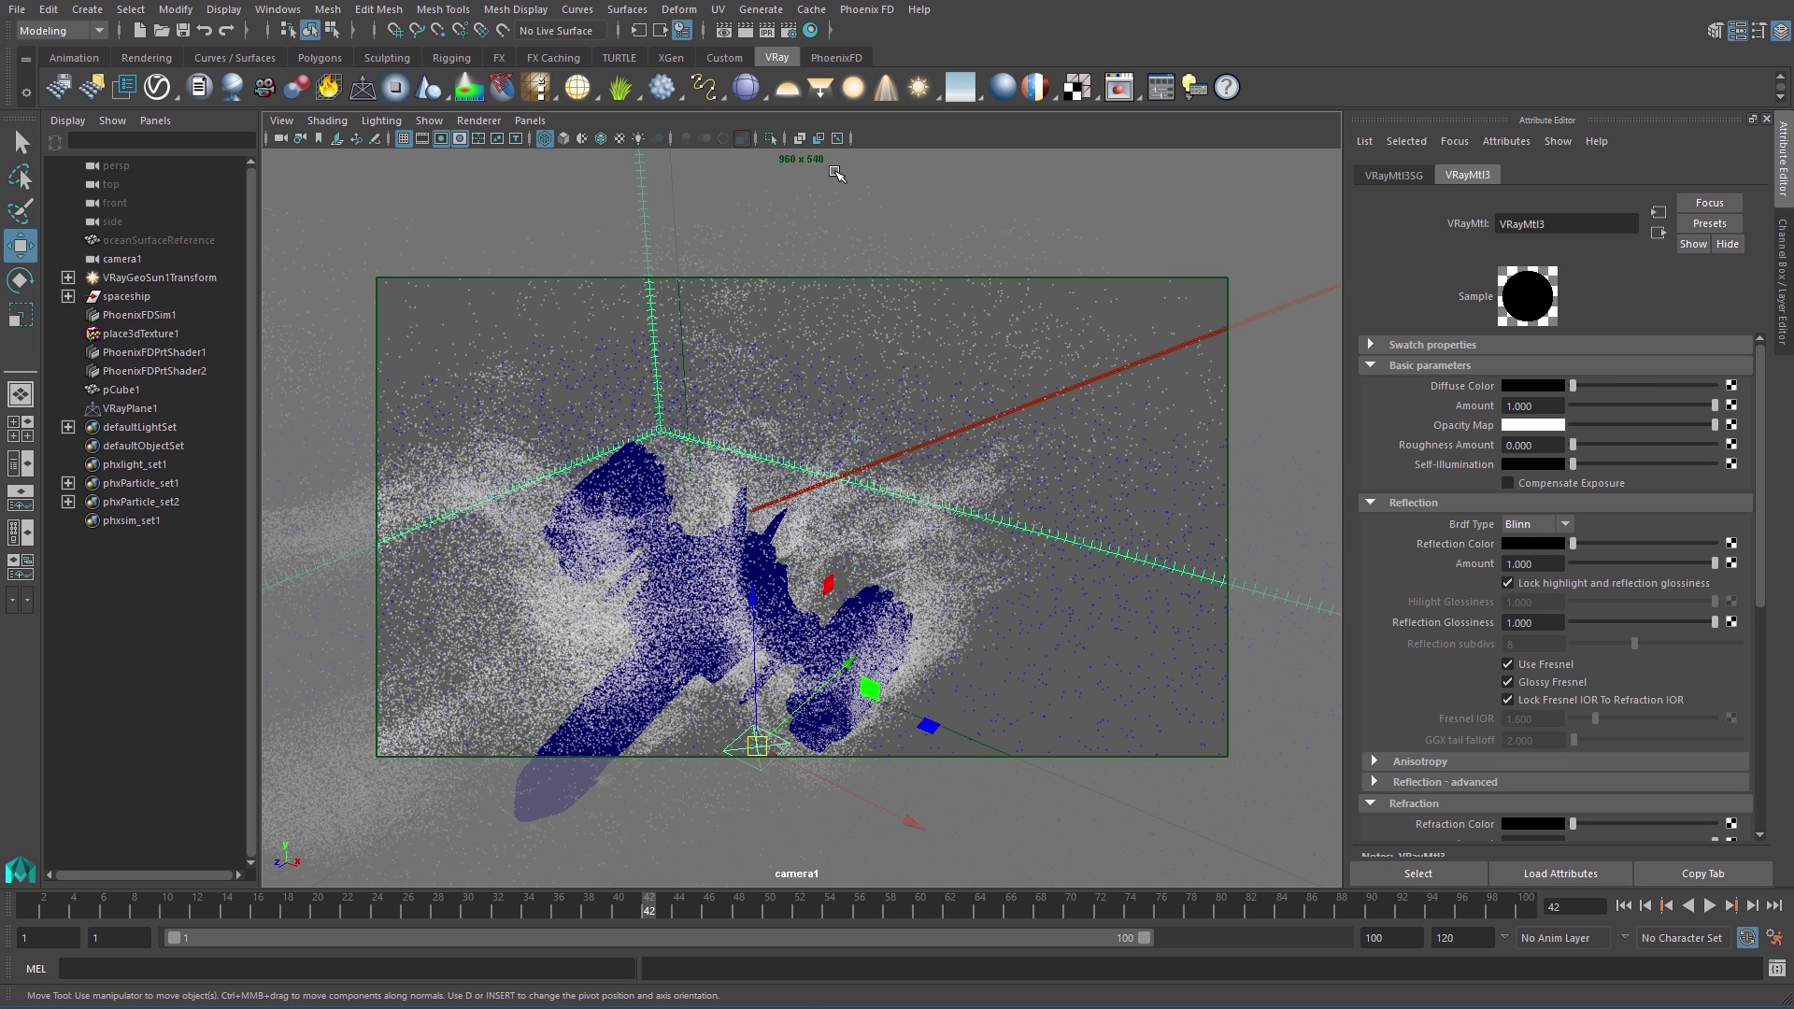
{"action": "left_click", "coordinate": [745, 30]}
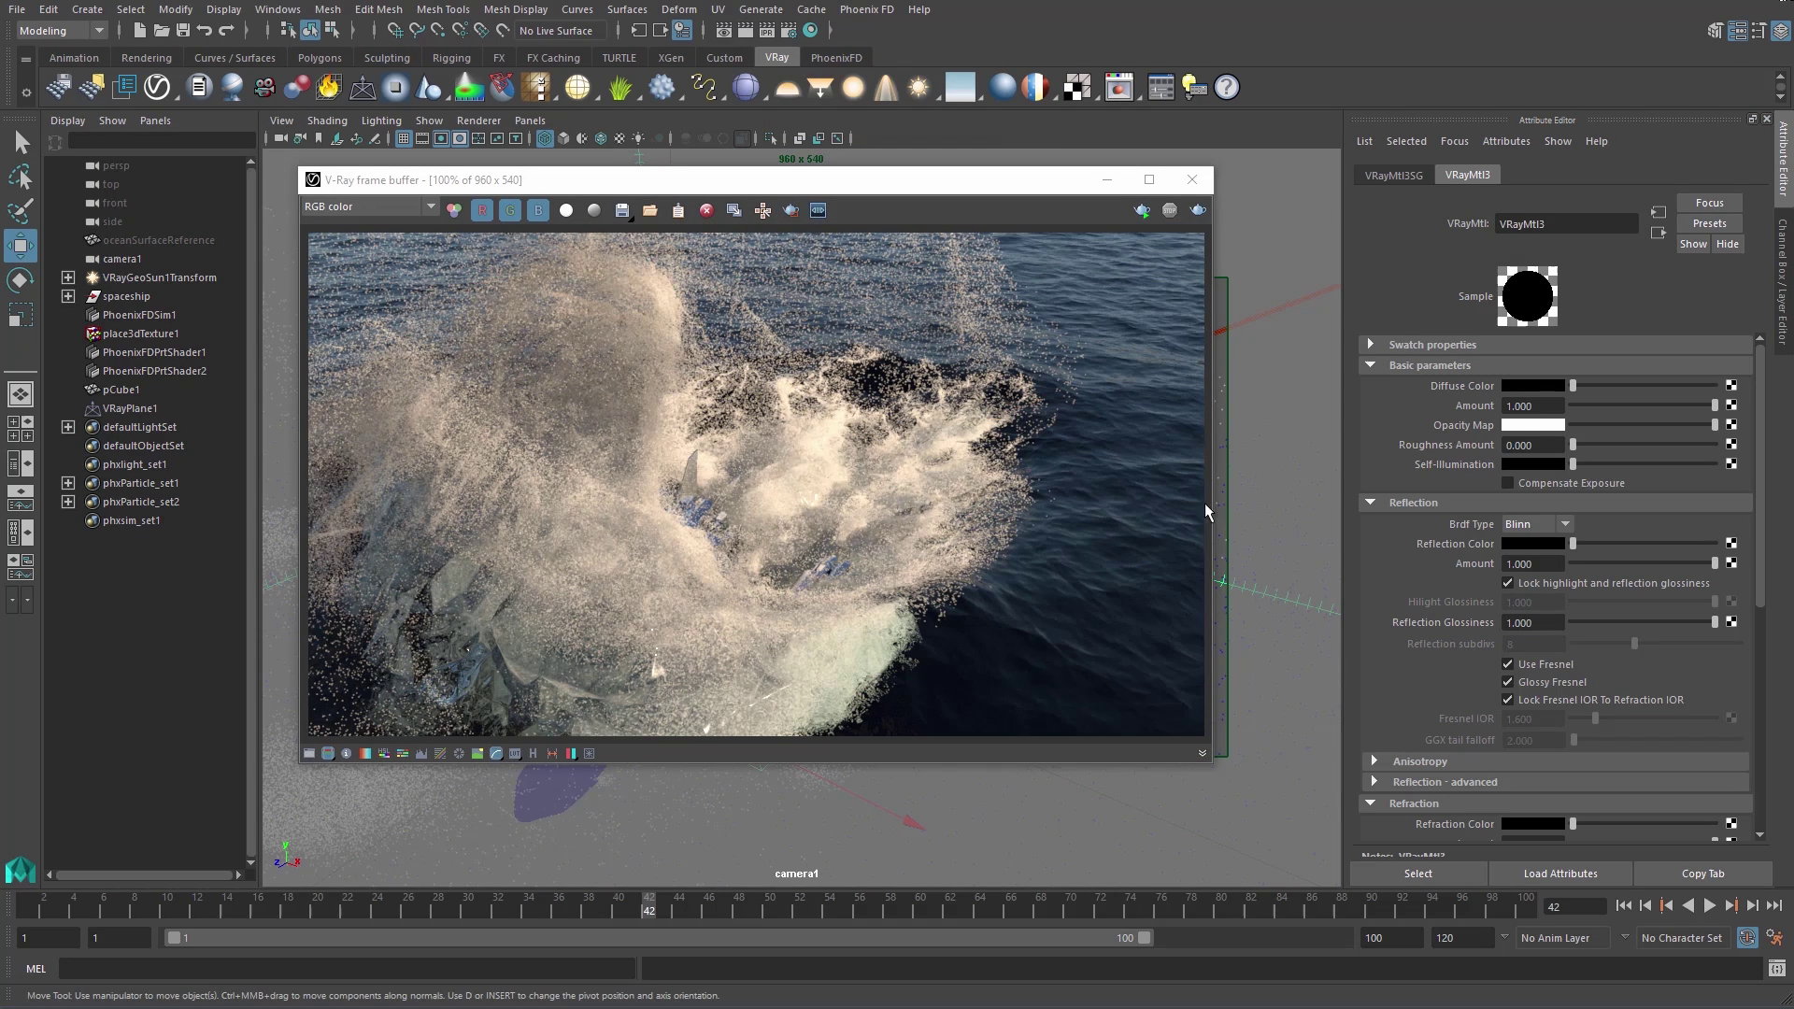